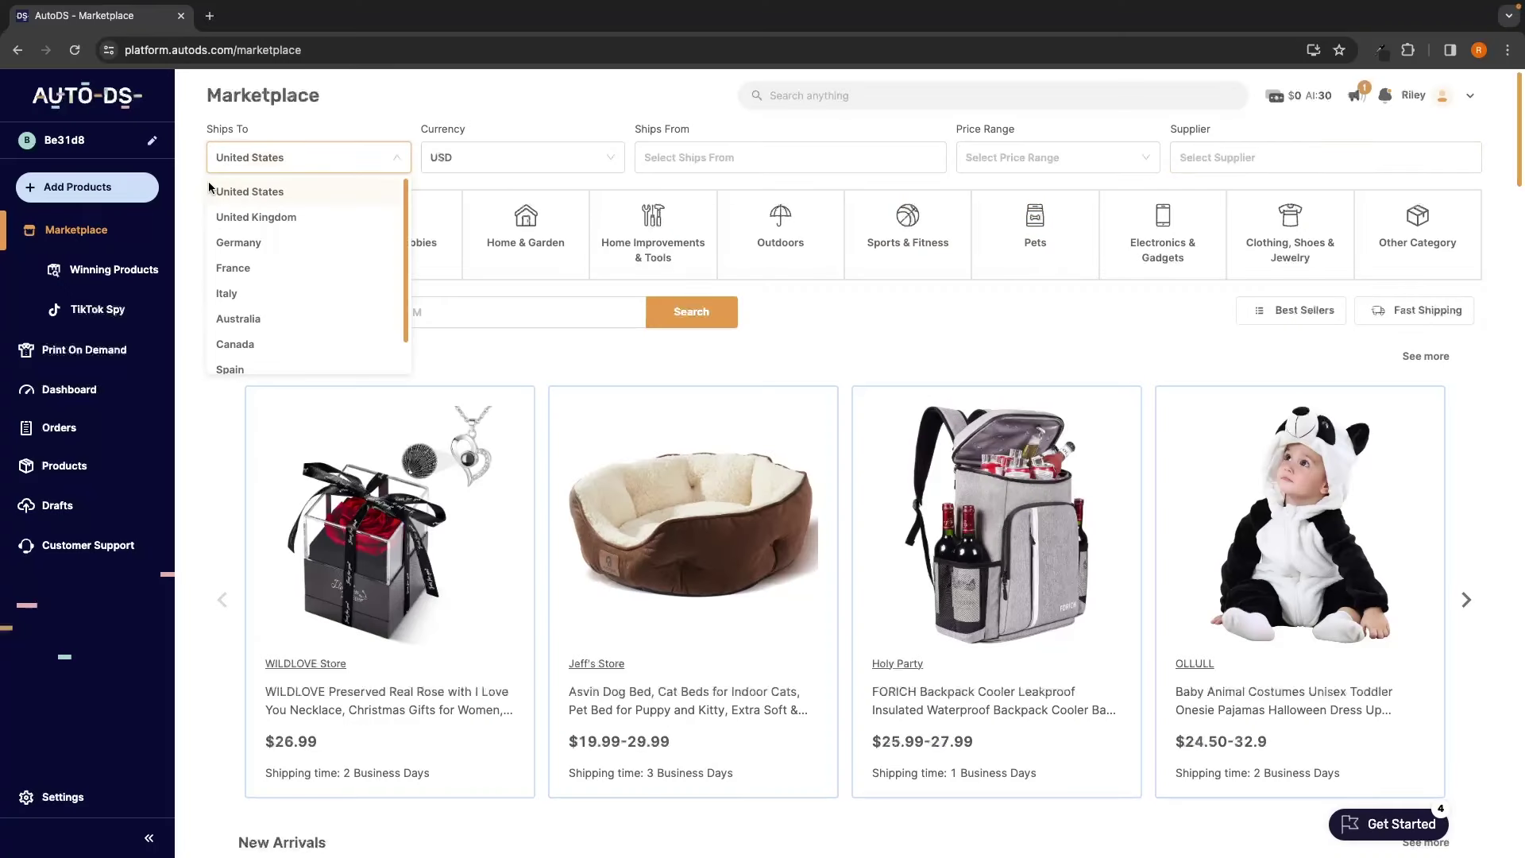
Check the available shipping countries and pick Shopify as the platform before choosing a plan.
click(251, 195)
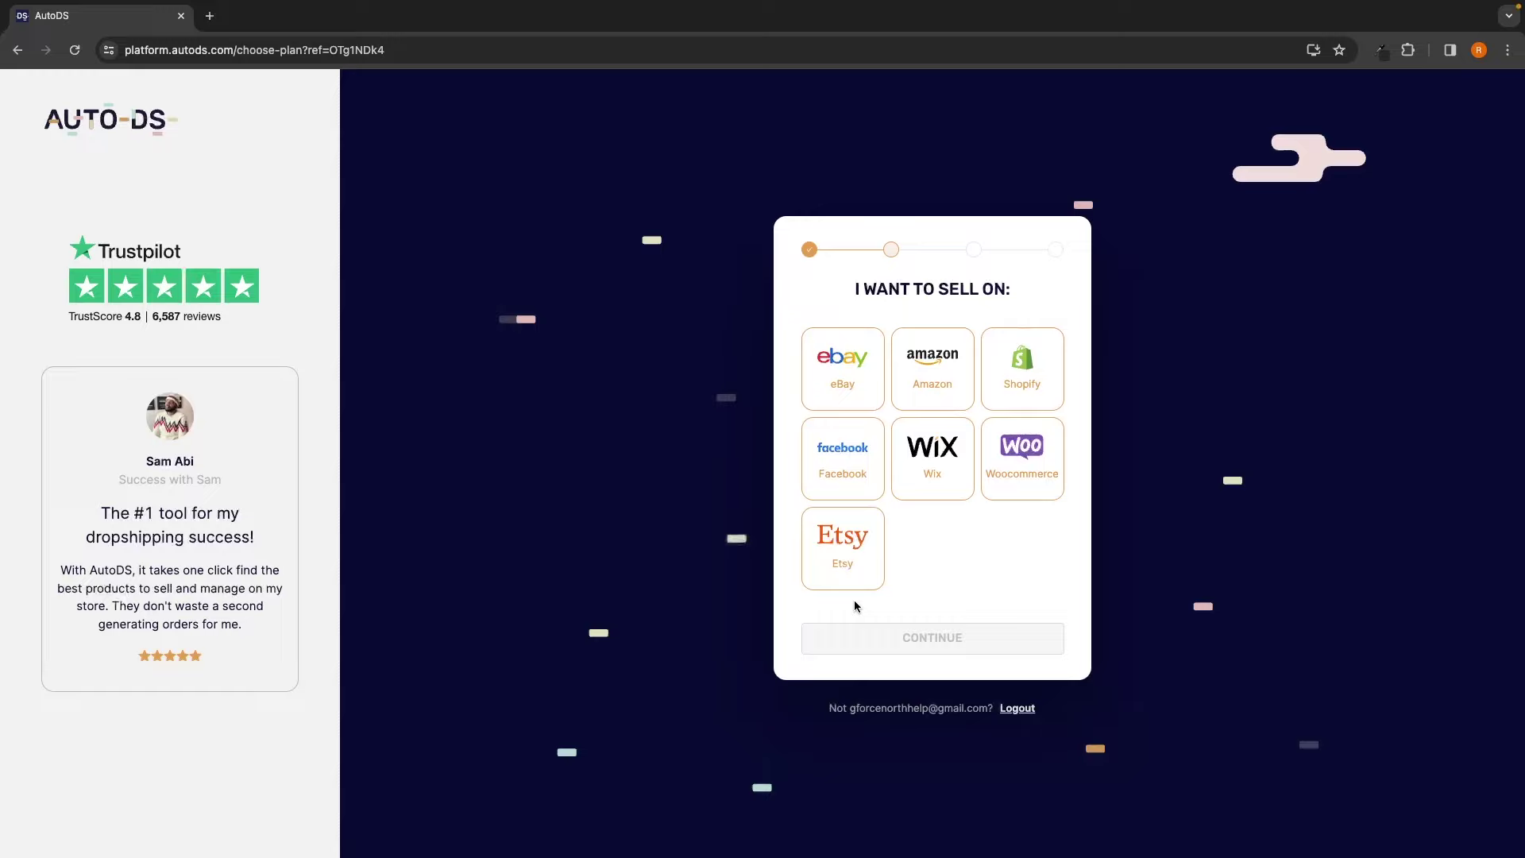
click(1042, 376)
click(978, 644)
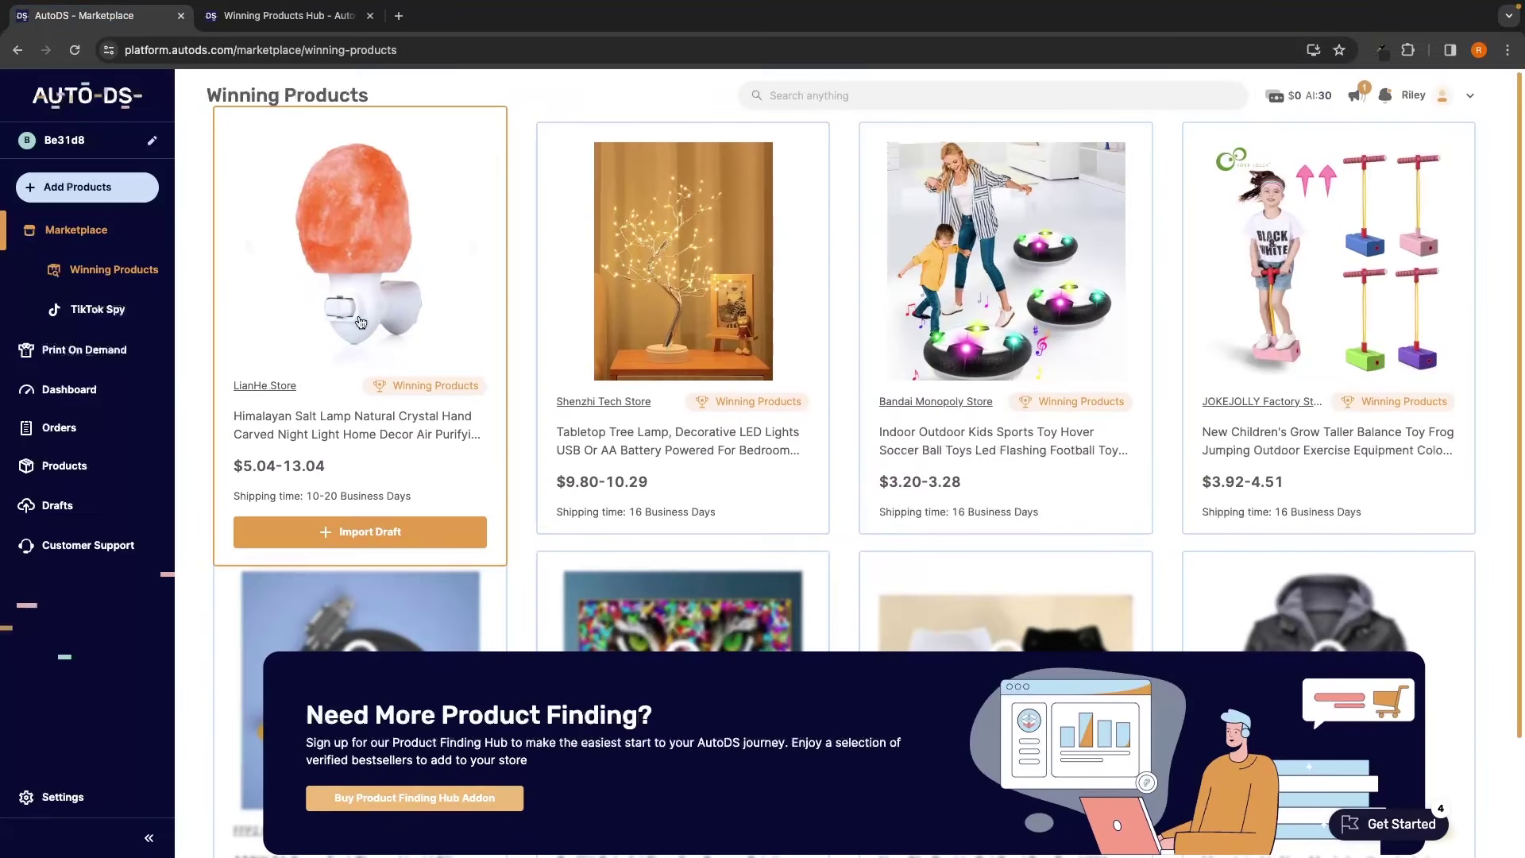
Examine the Himalayan salt lamp's details, photos including the orange lamp, and original TikTok ad.
click(361, 323)
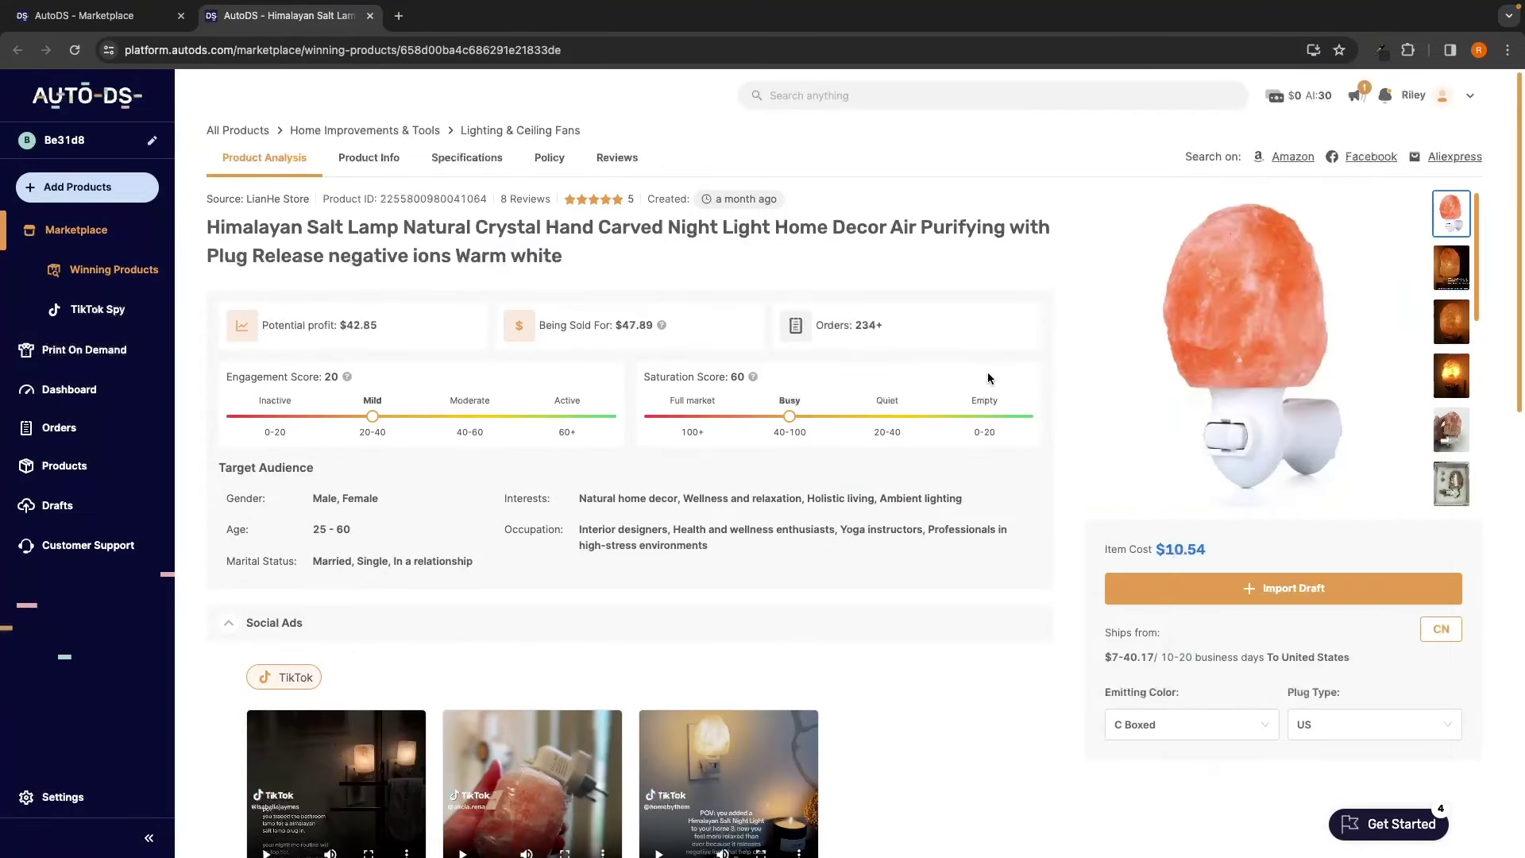
scroll(1452, 333, down, 2)
click(1456, 310)
click(1452, 415)
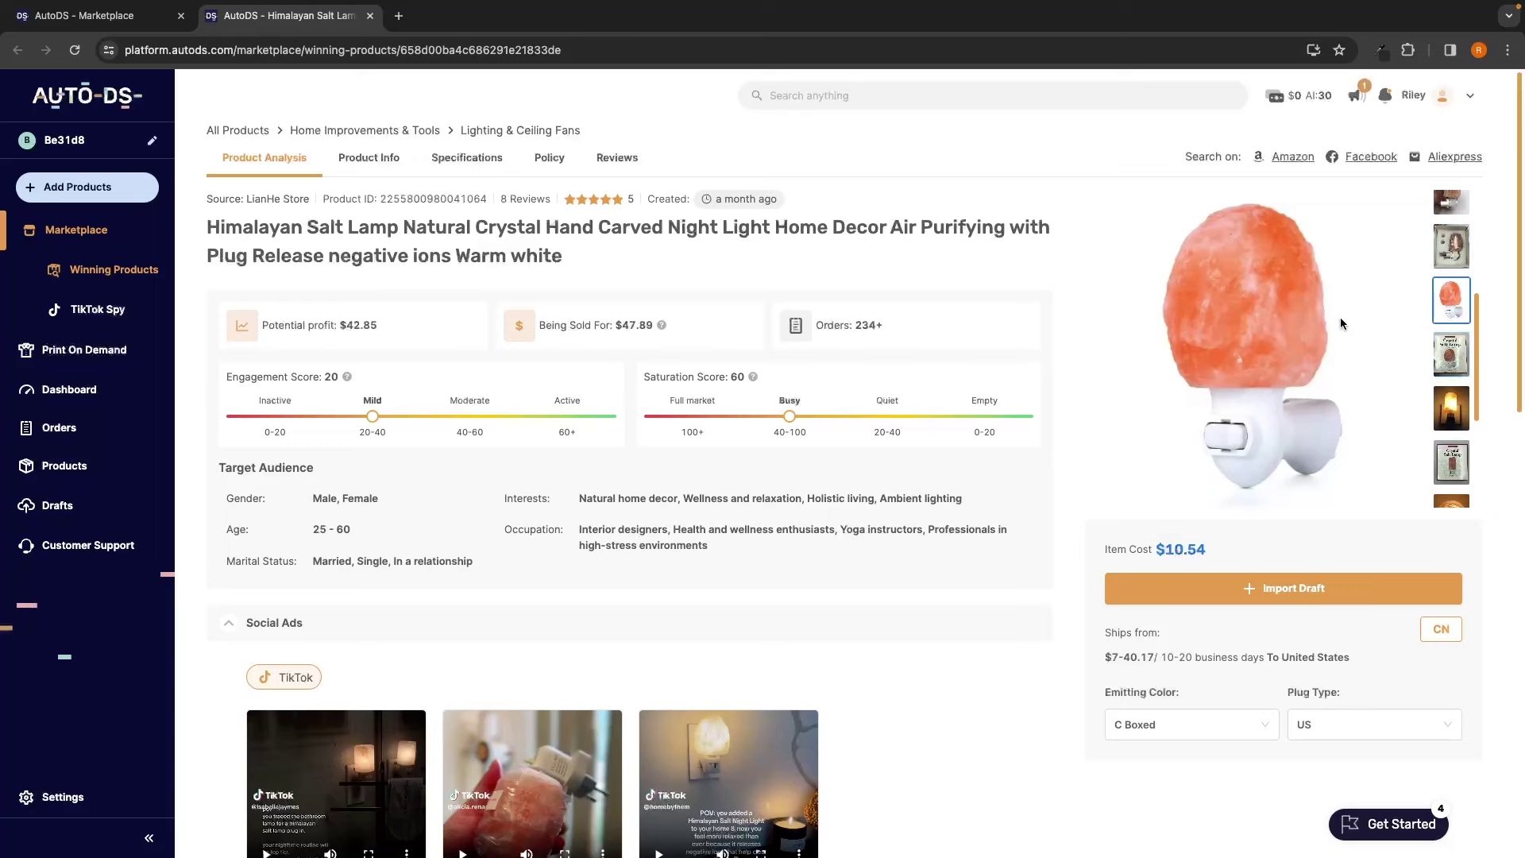
scroll(771, 425, down, 5)
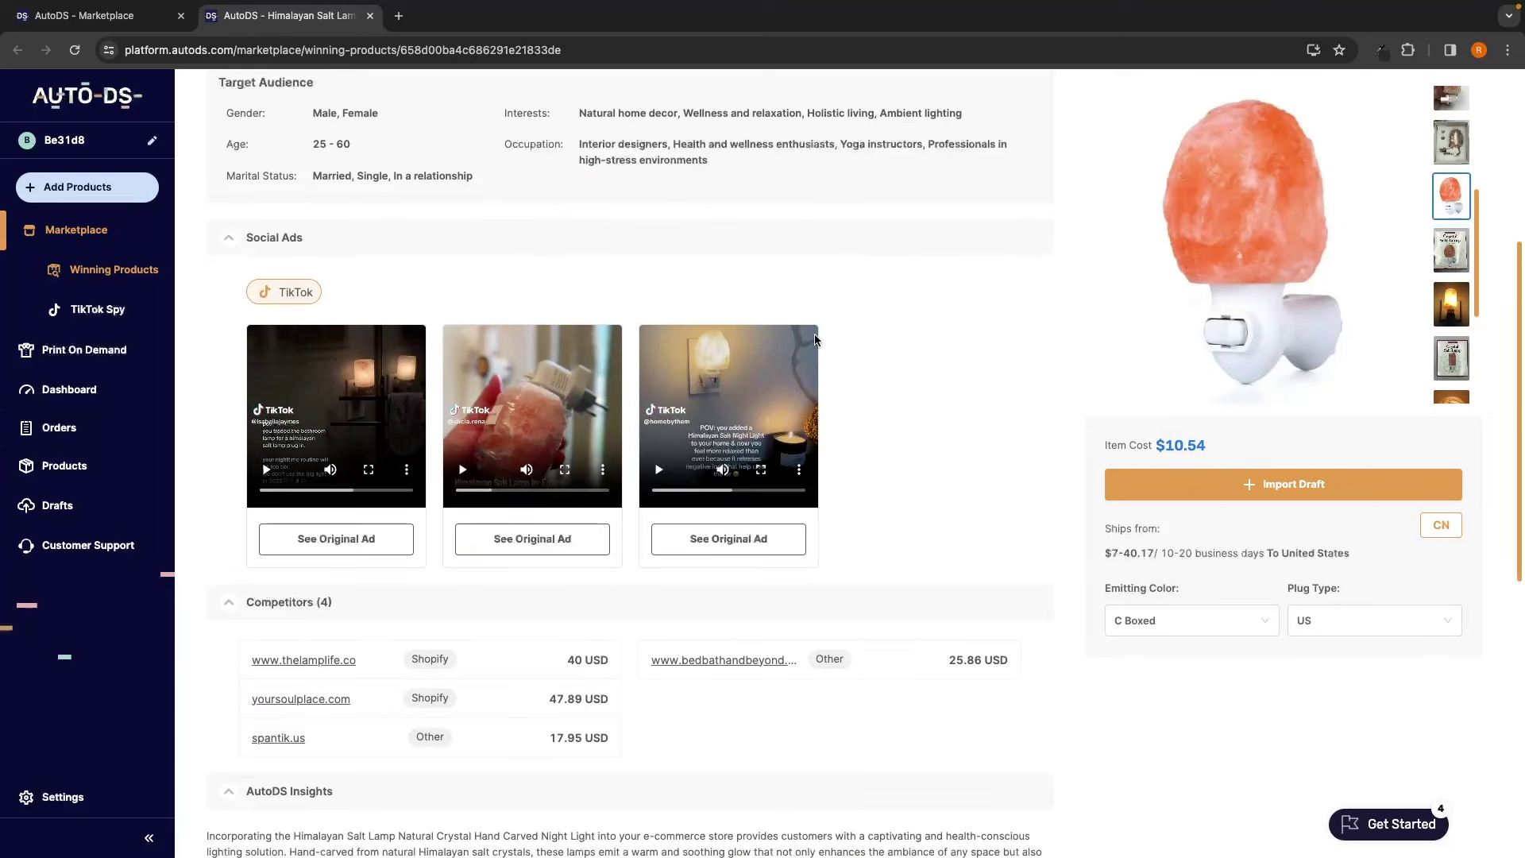
click(715, 540)
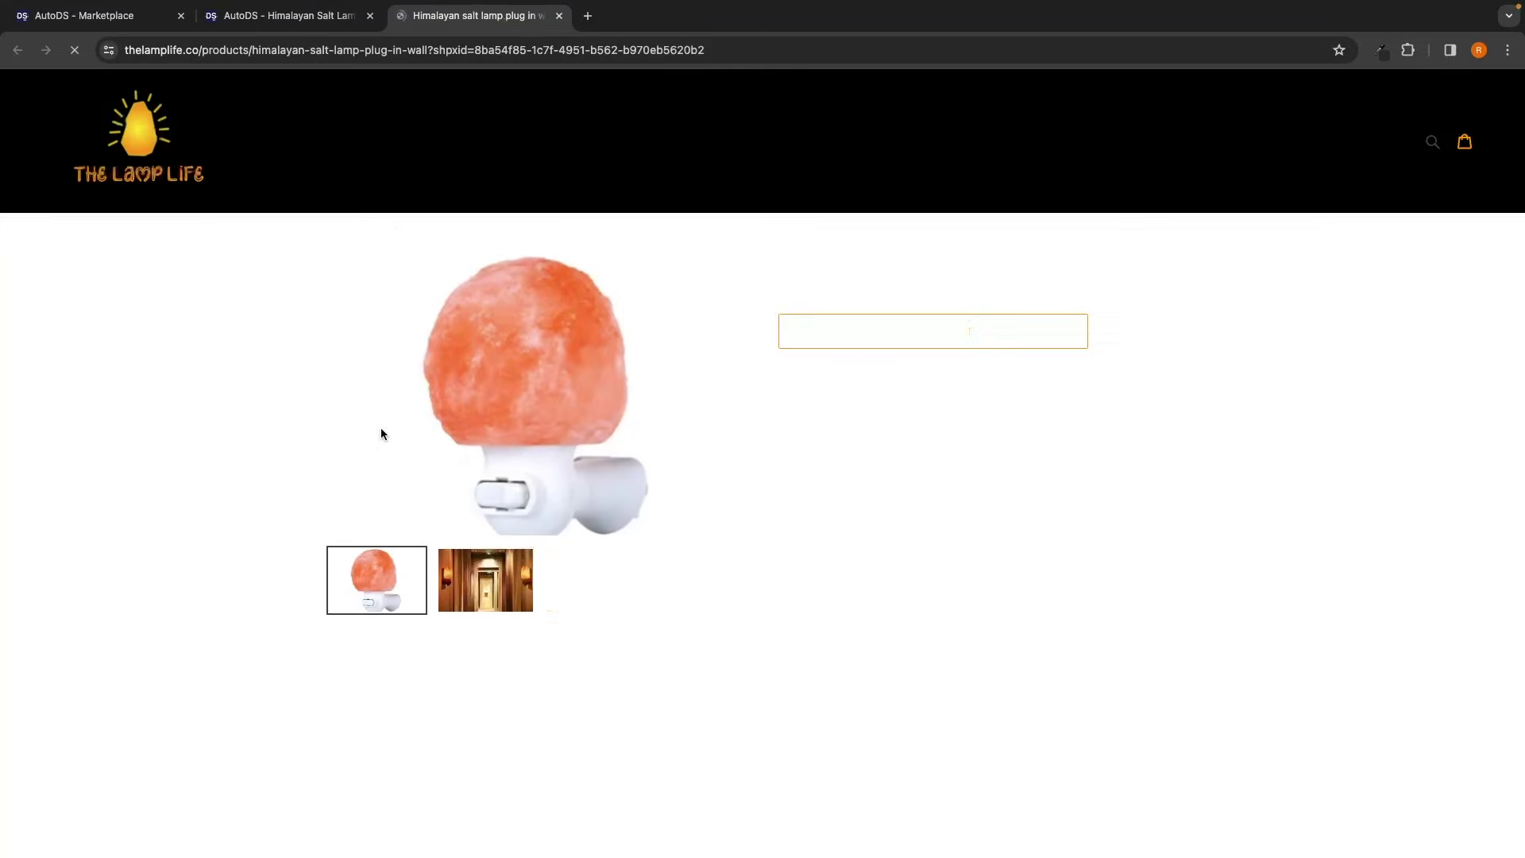
scroll(1041, 440, down, 5)
Close the competitor store, import the rose necklace gift as a draft, and view it in Shopify.
click(559, 16)
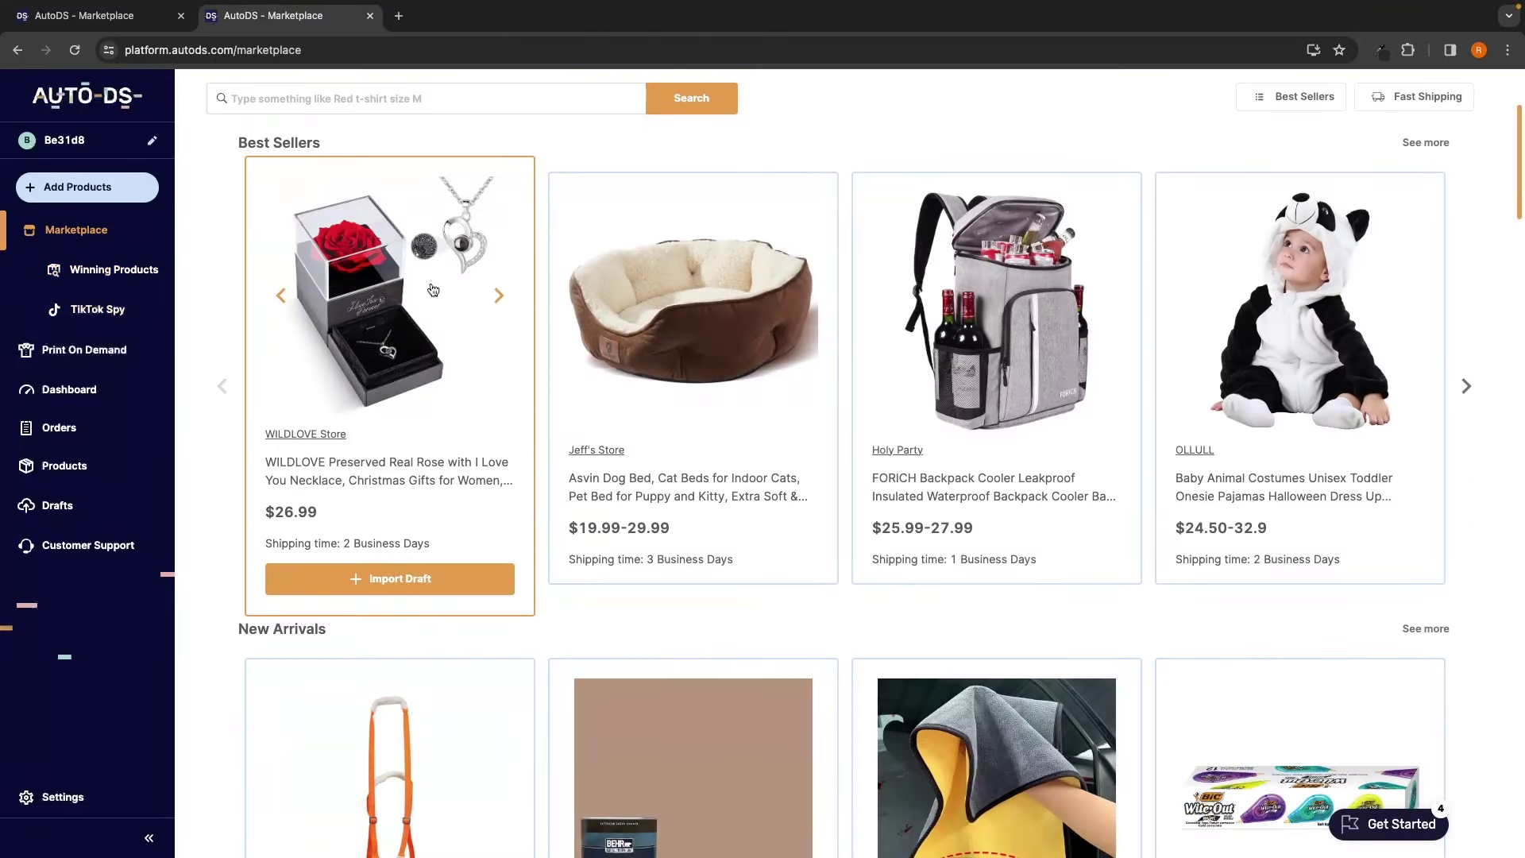
click(374, 579)
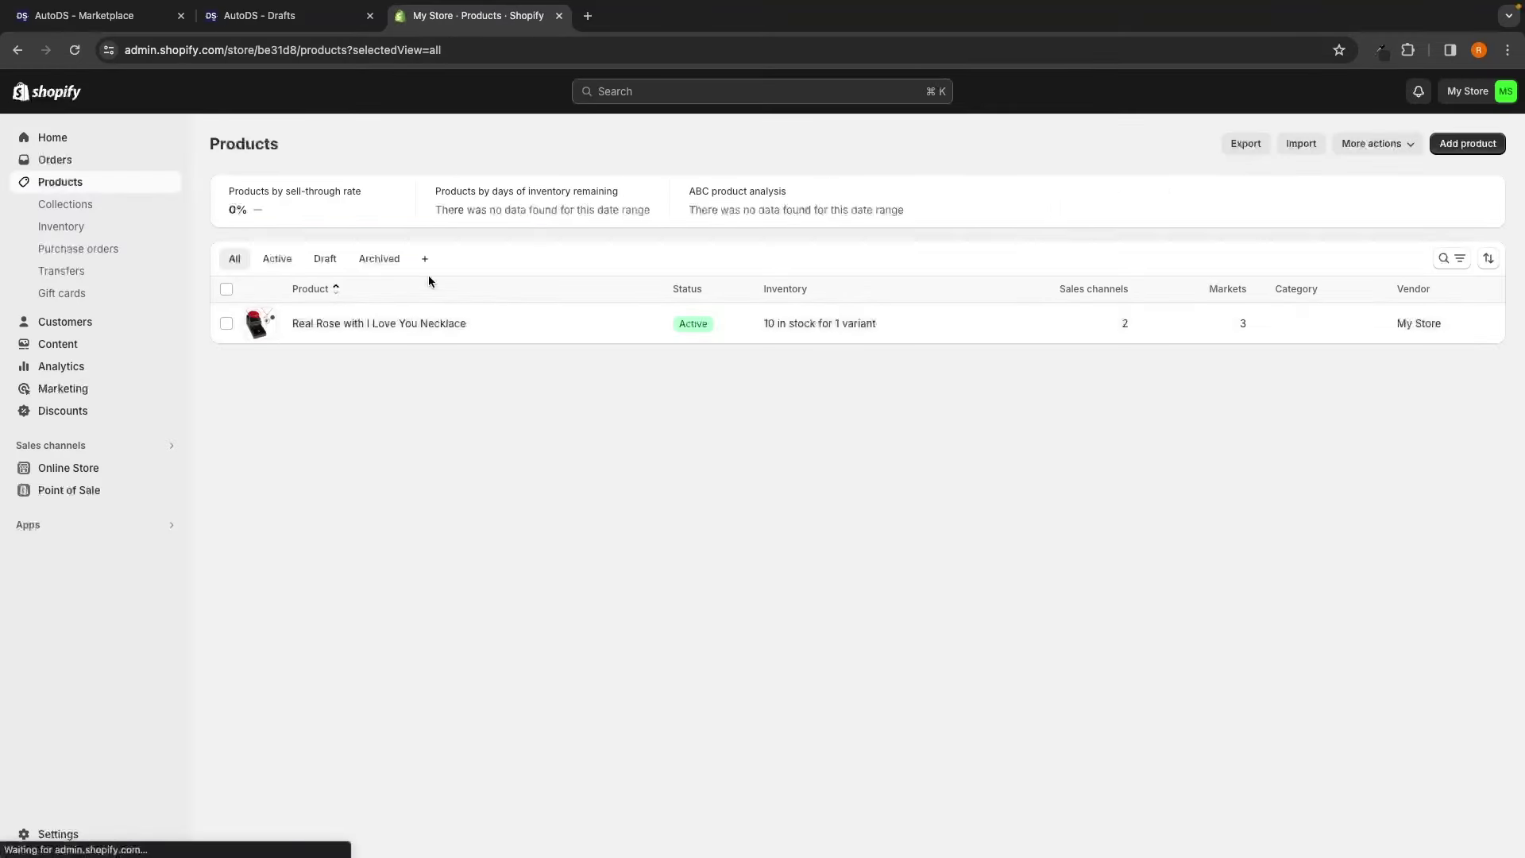
click(316, 321)
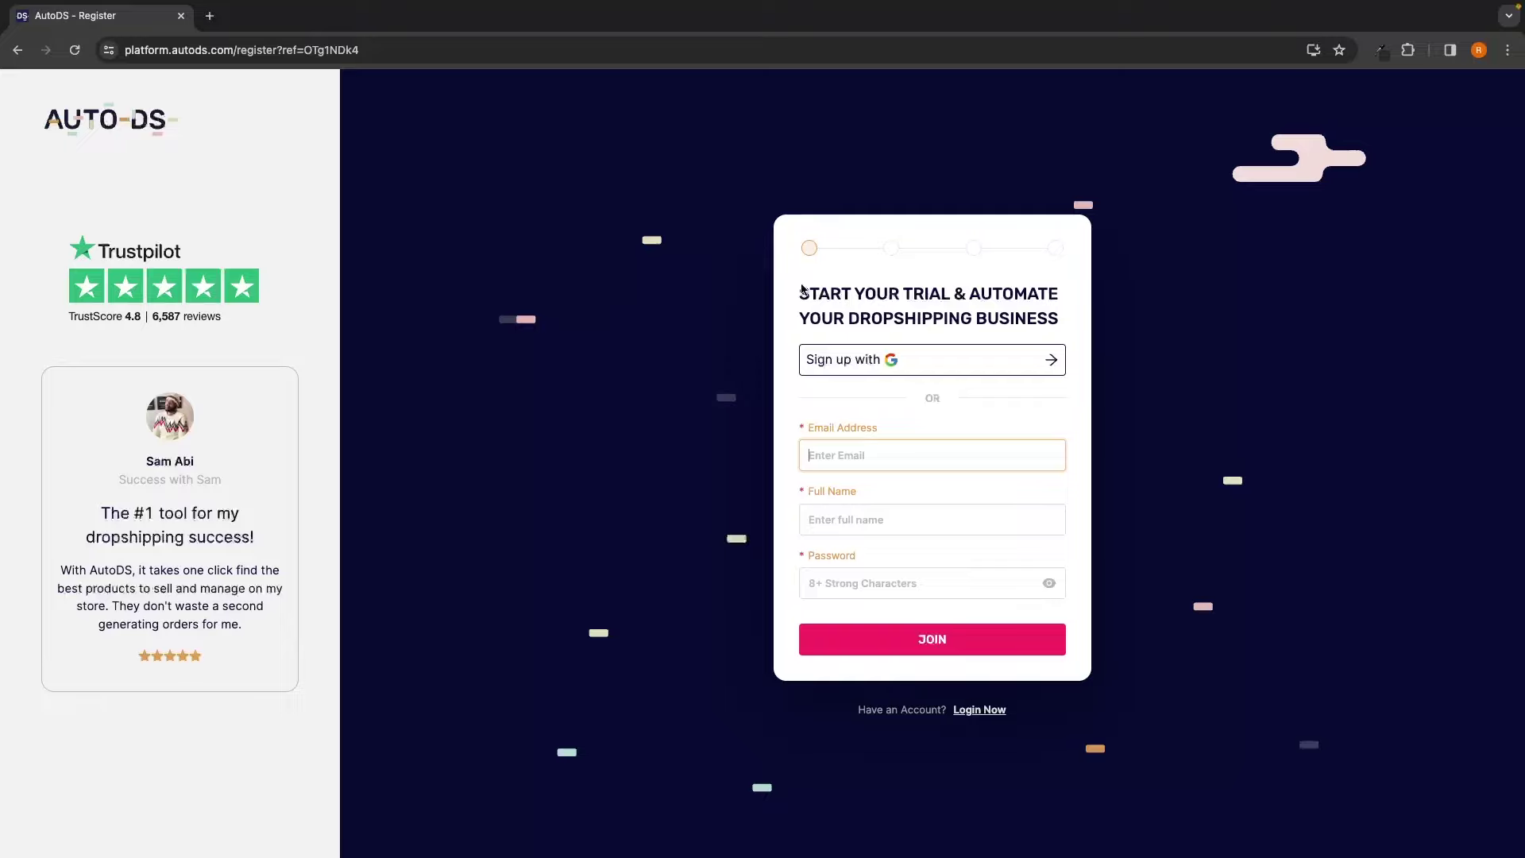
Register for AutoDS using the chosen Google account via Sign up with Google.
drag(793, 297, 983, 319)
click(1084, 279)
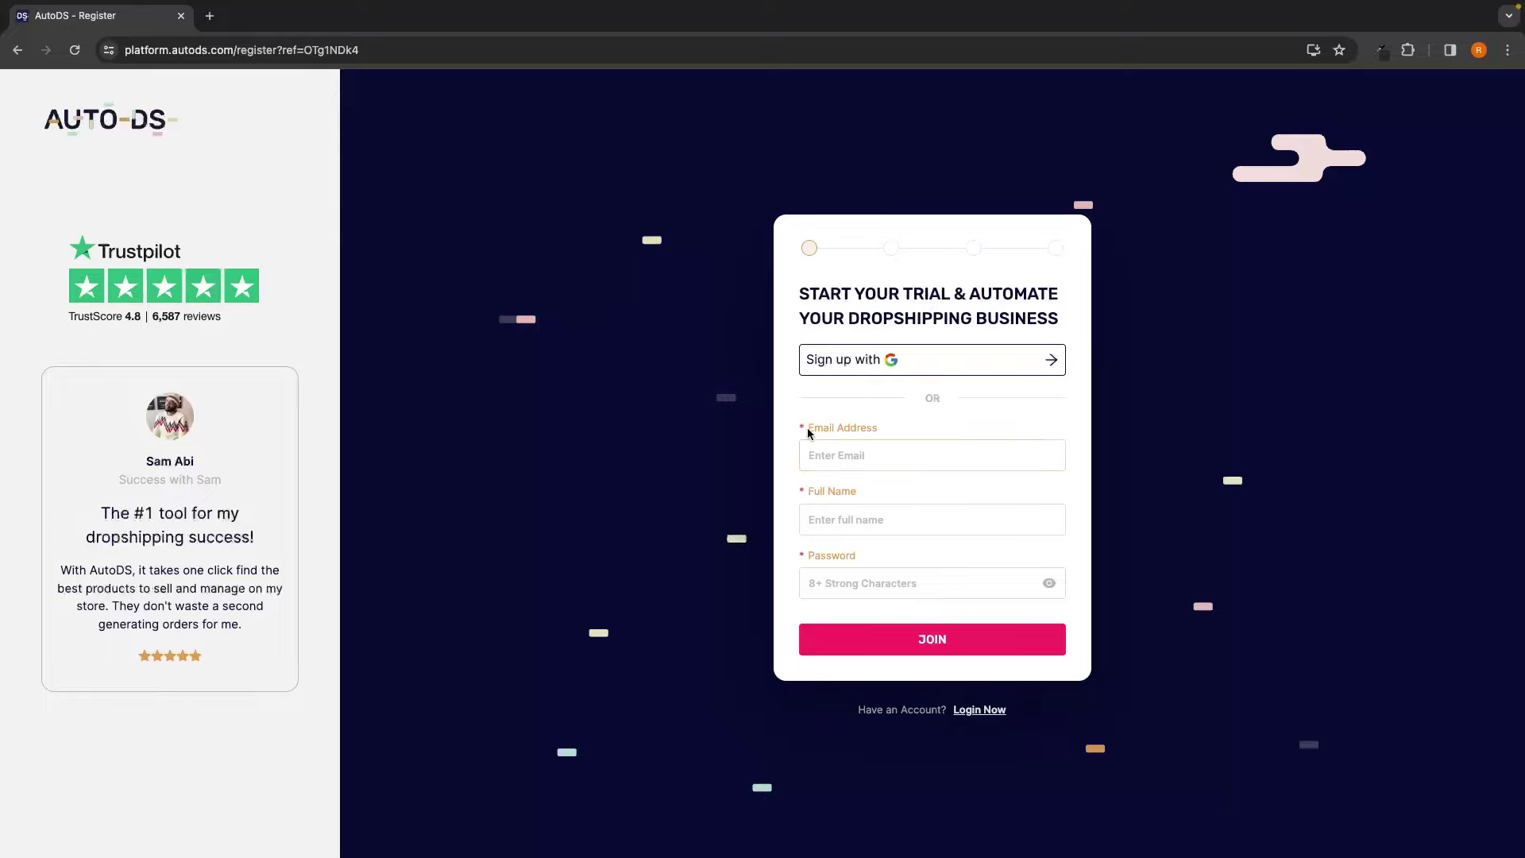
drag(808, 433, 889, 432)
click(885, 433)
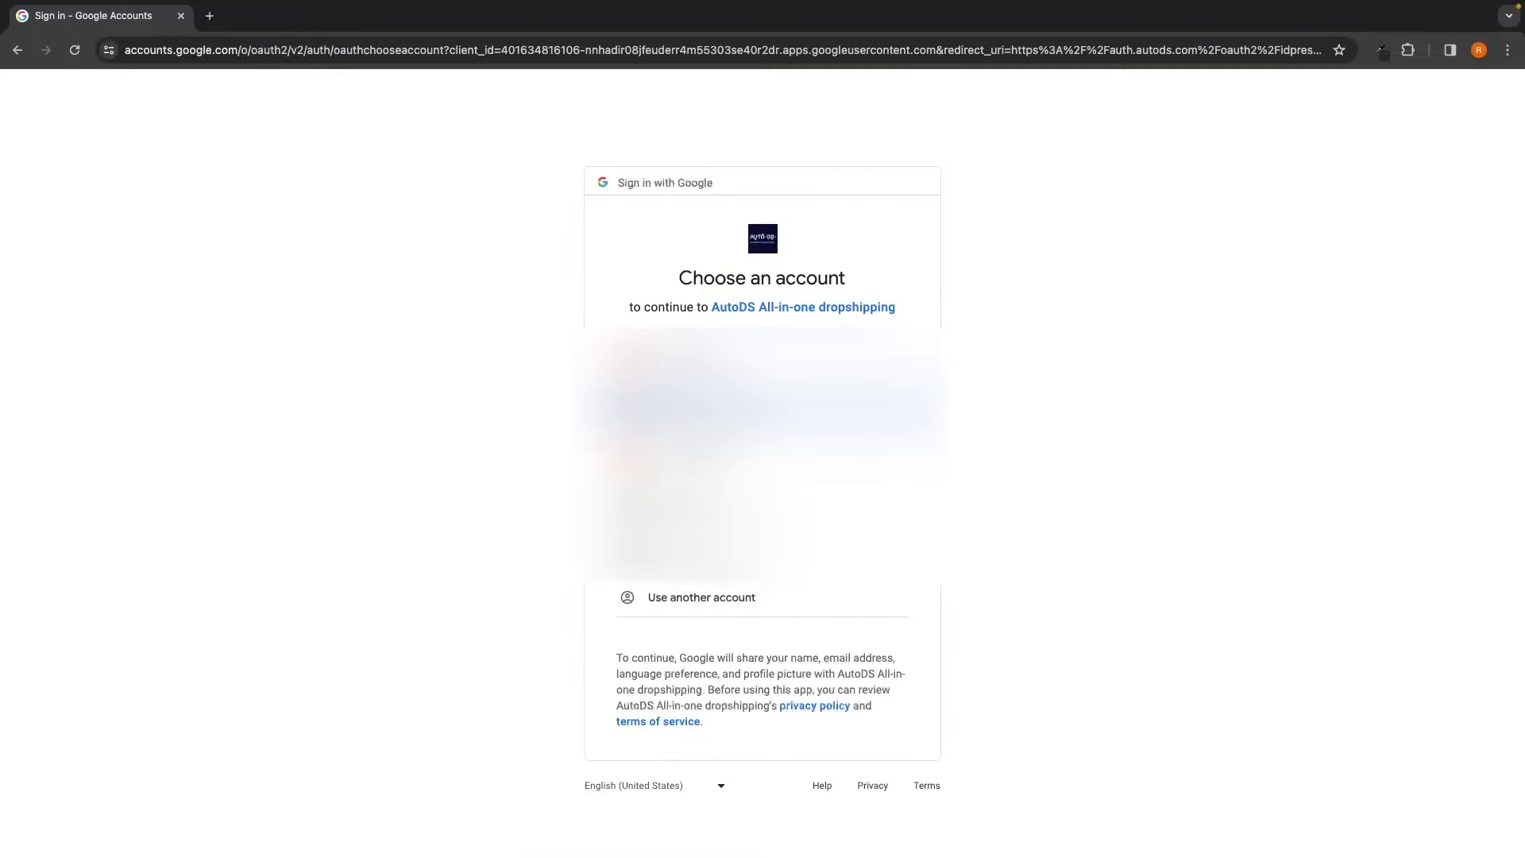
click(763, 505)
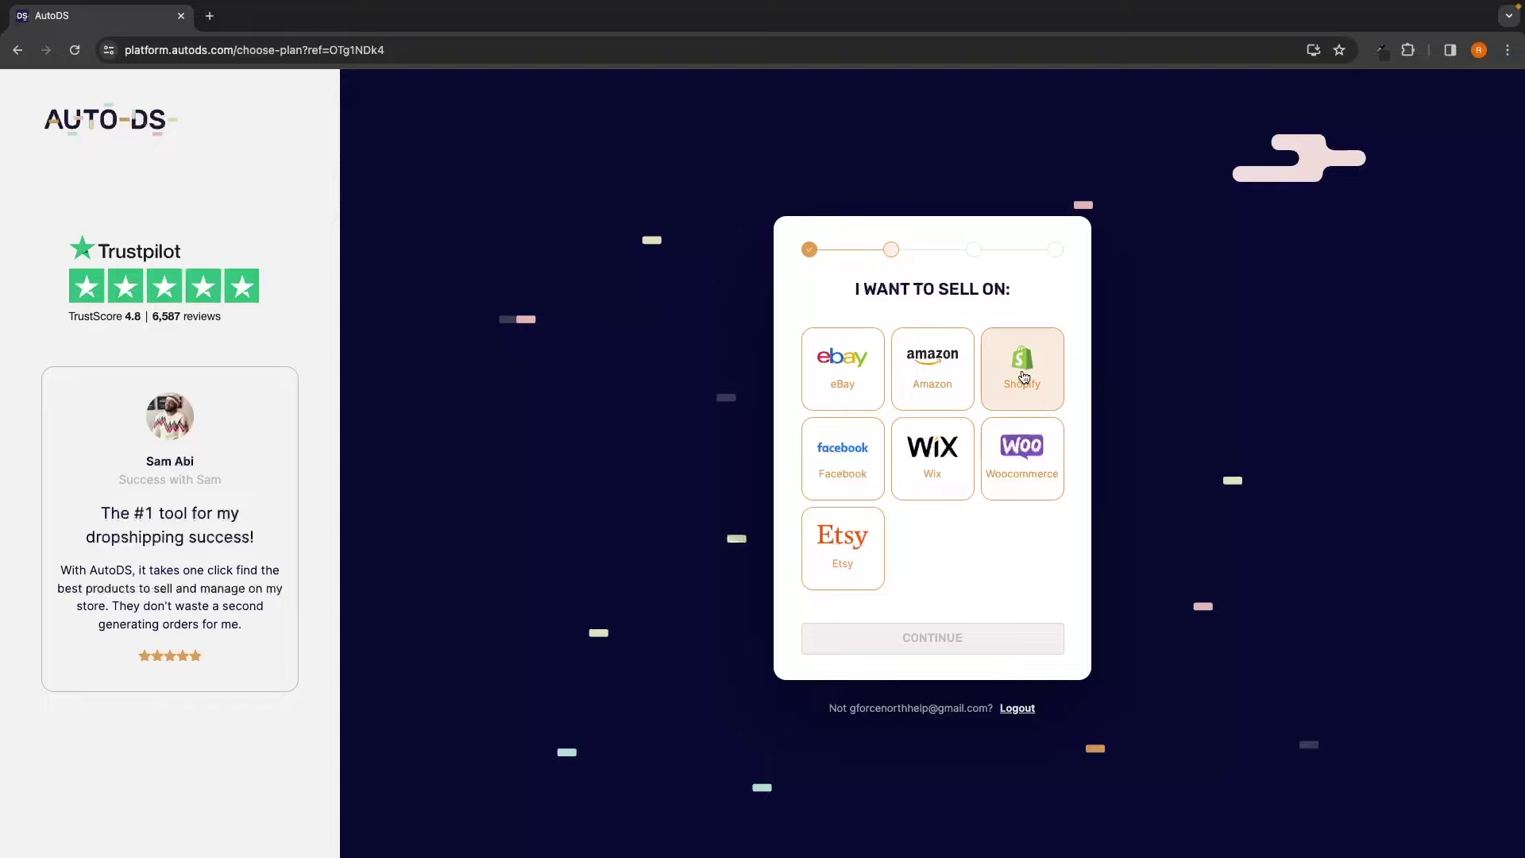
Pick Shopify, then compare packages with Monthly billing: $26.90, $39.90 and $66.90.
click(1024, 376)
click(979, 638)
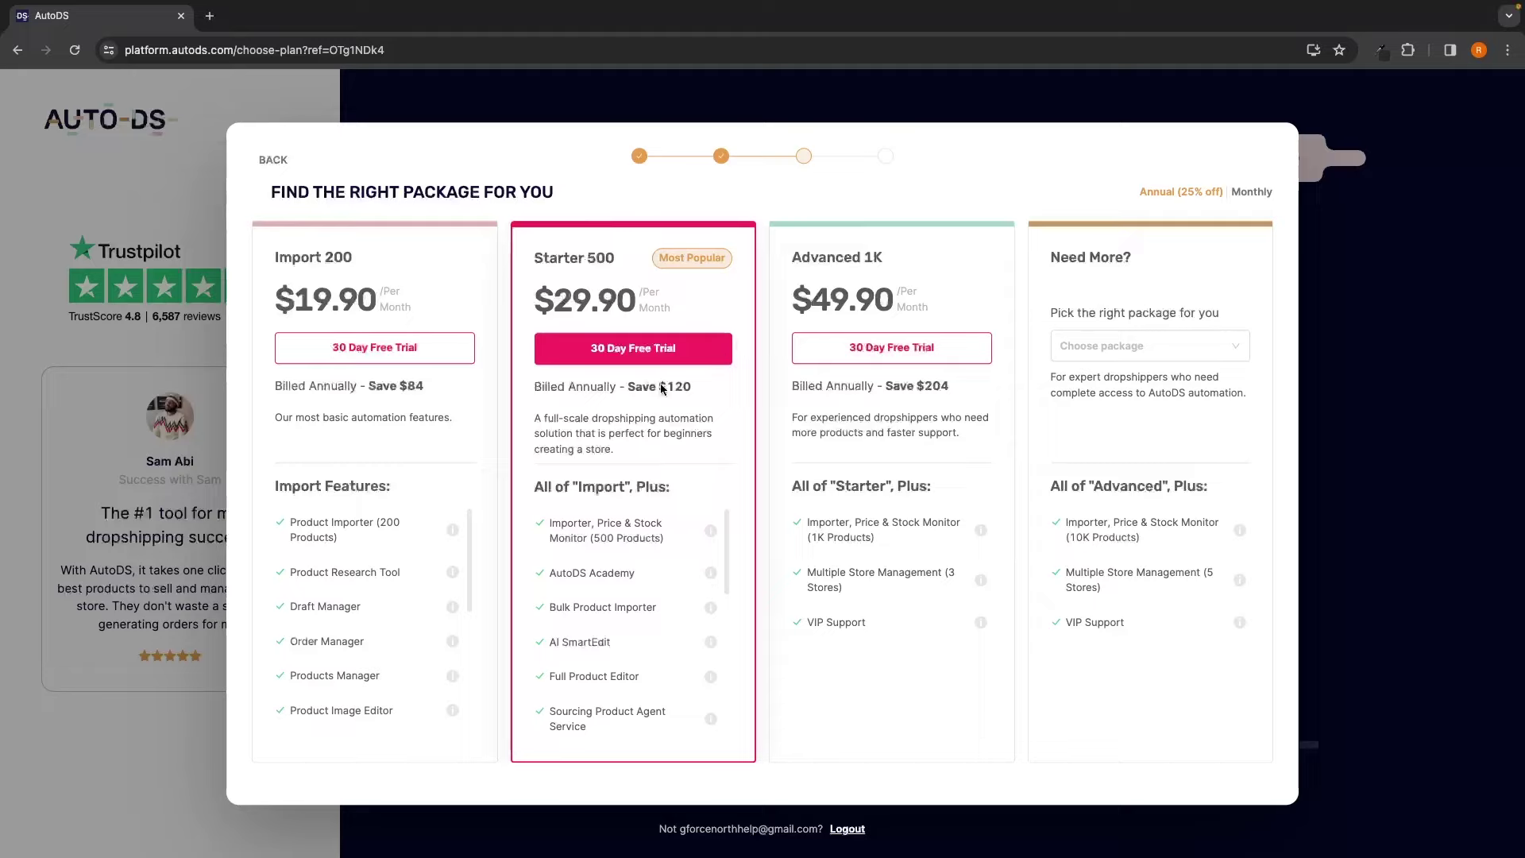
scroll(597, 563, down, 4)
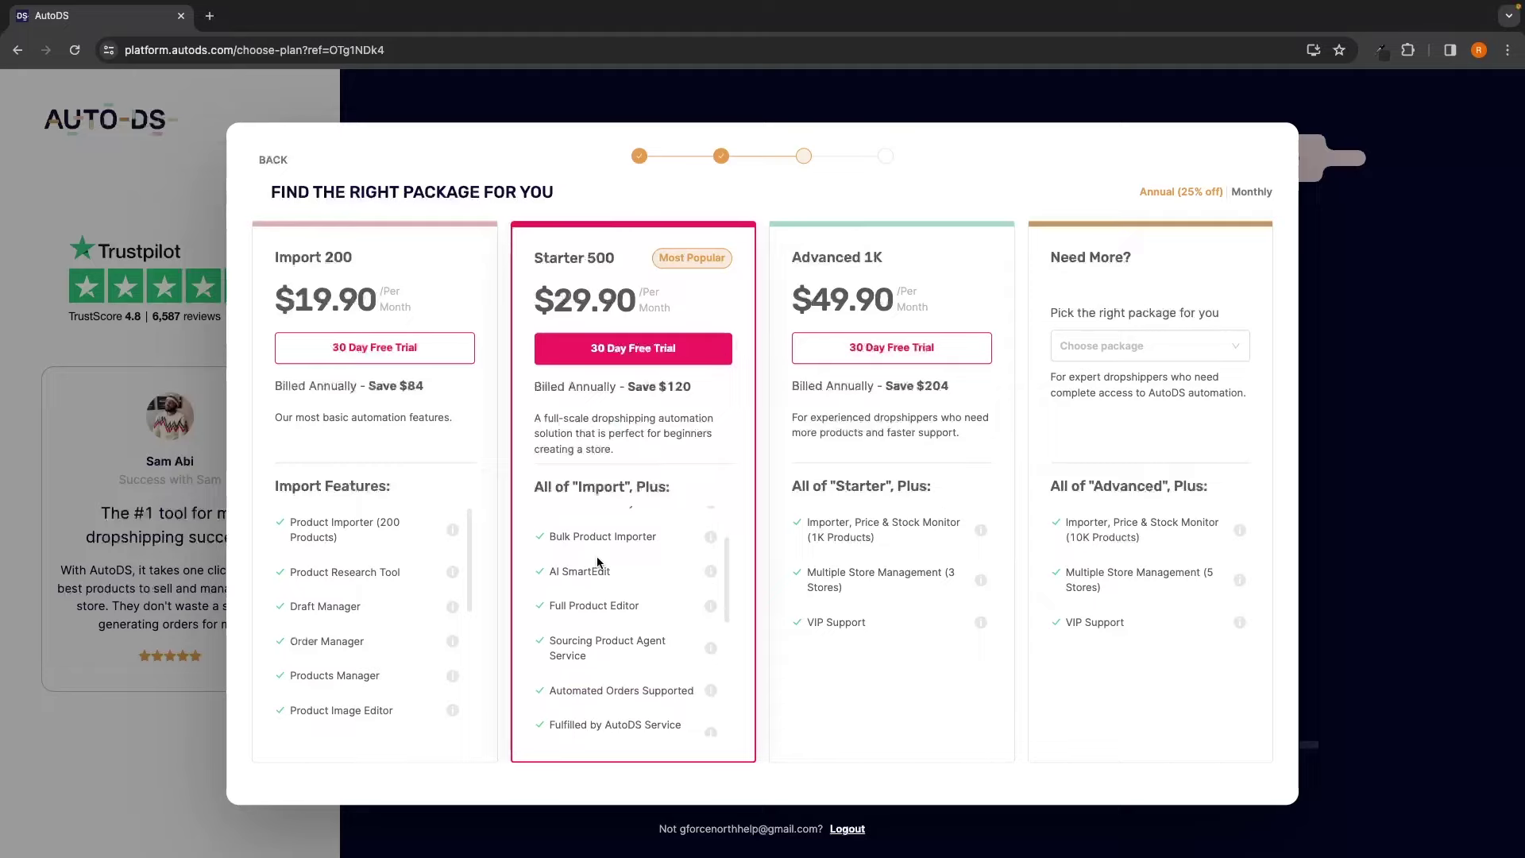
scroll(598, 562, down, 5)
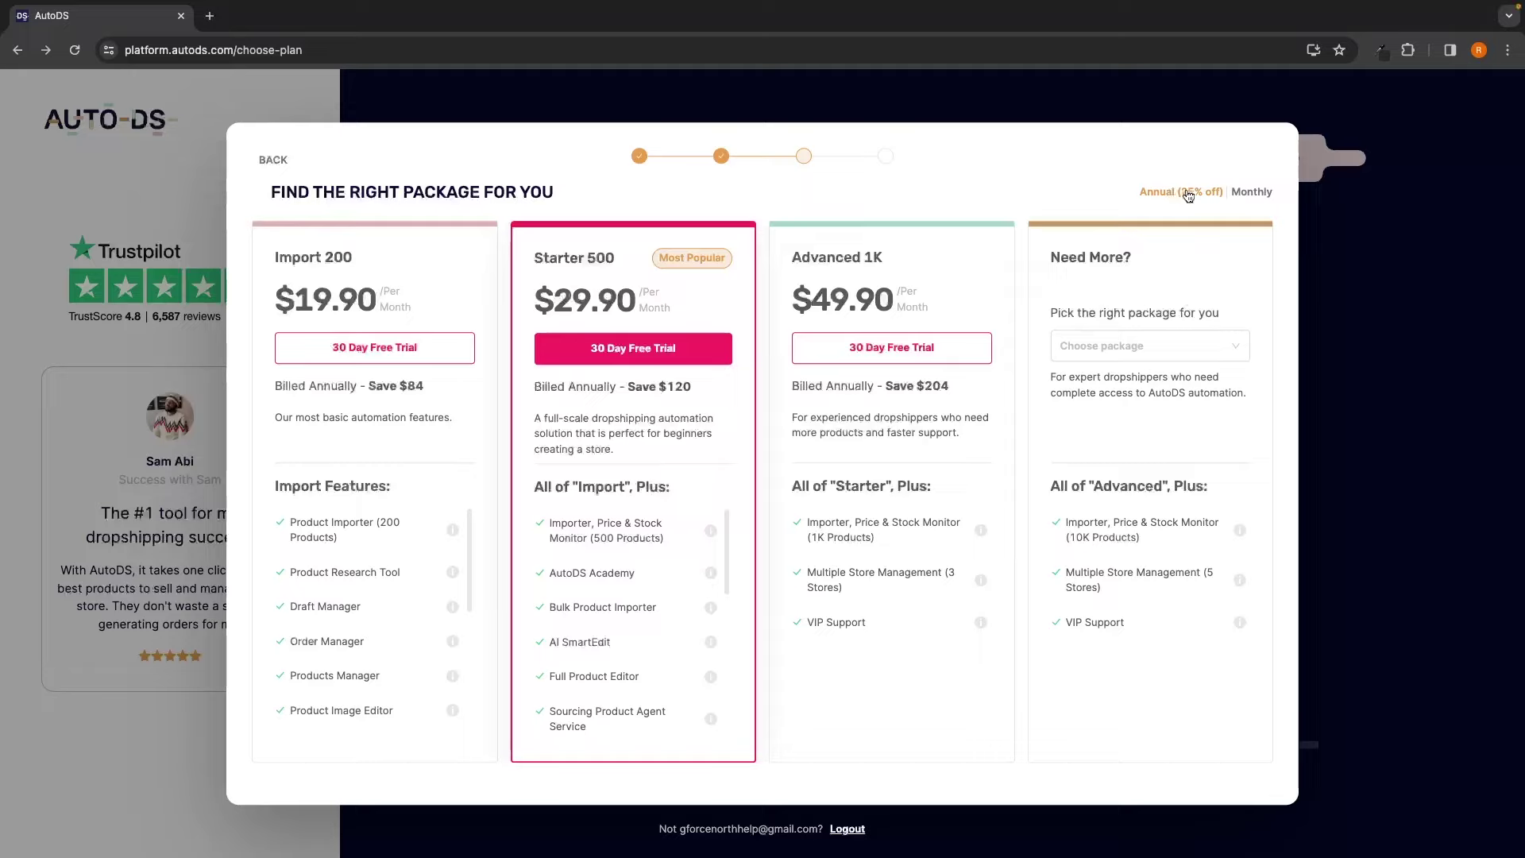
click(1263, 199)
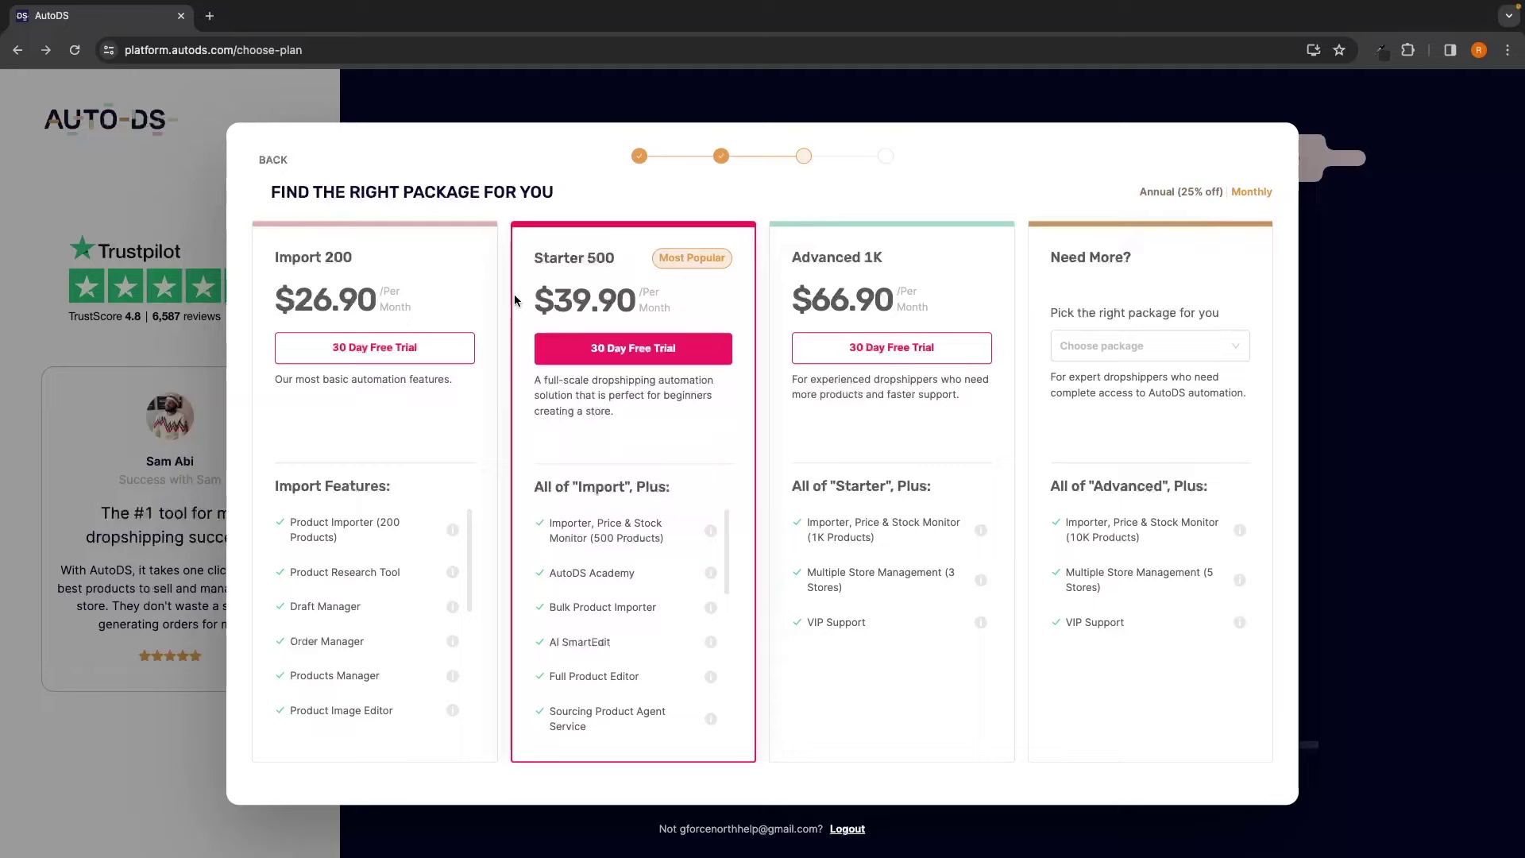
click(1182, 194)
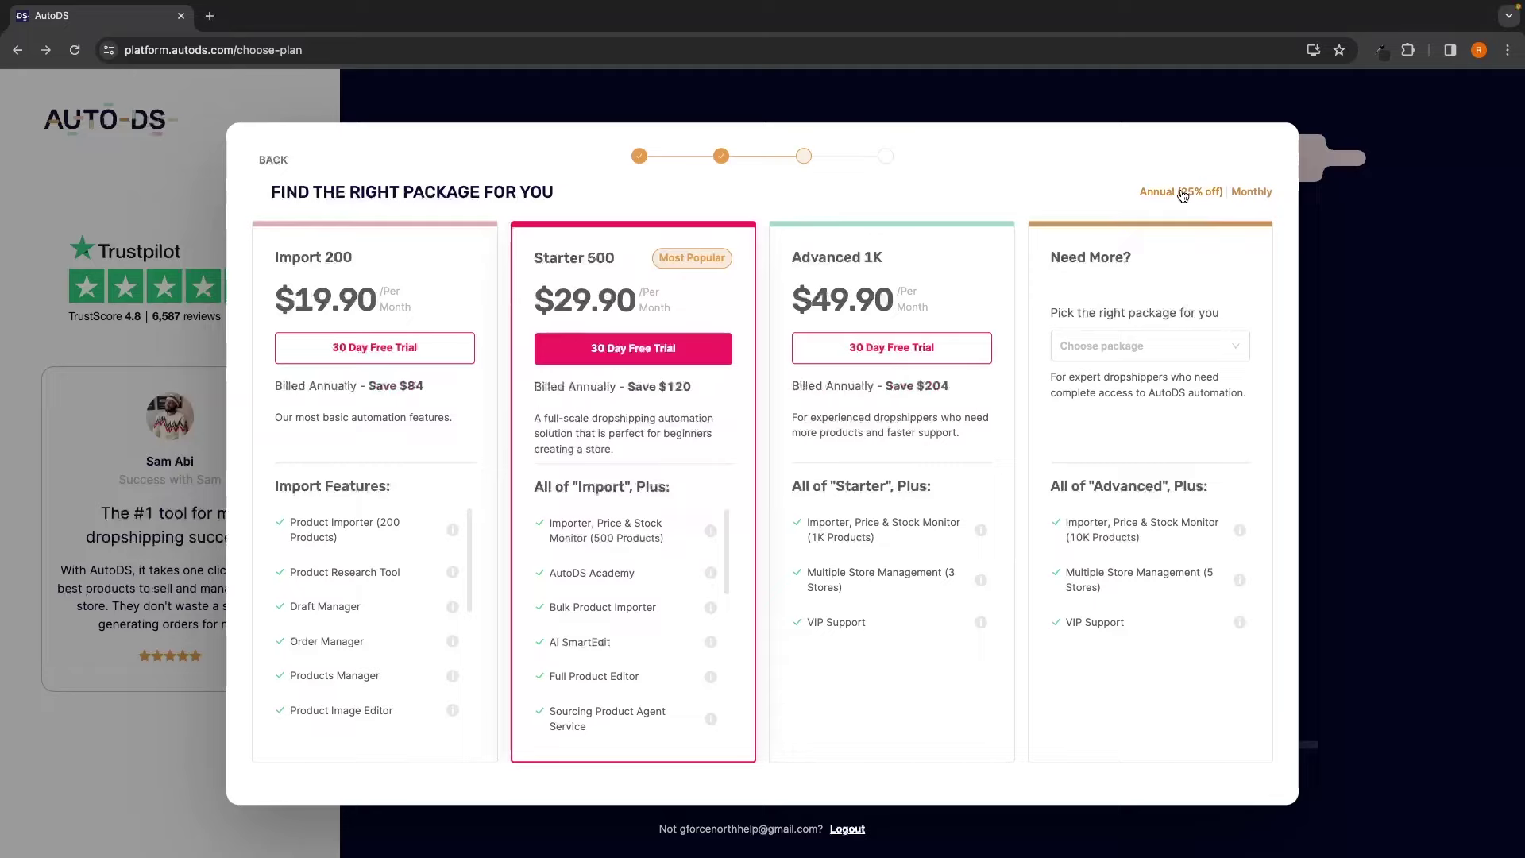
click(1240, 200)
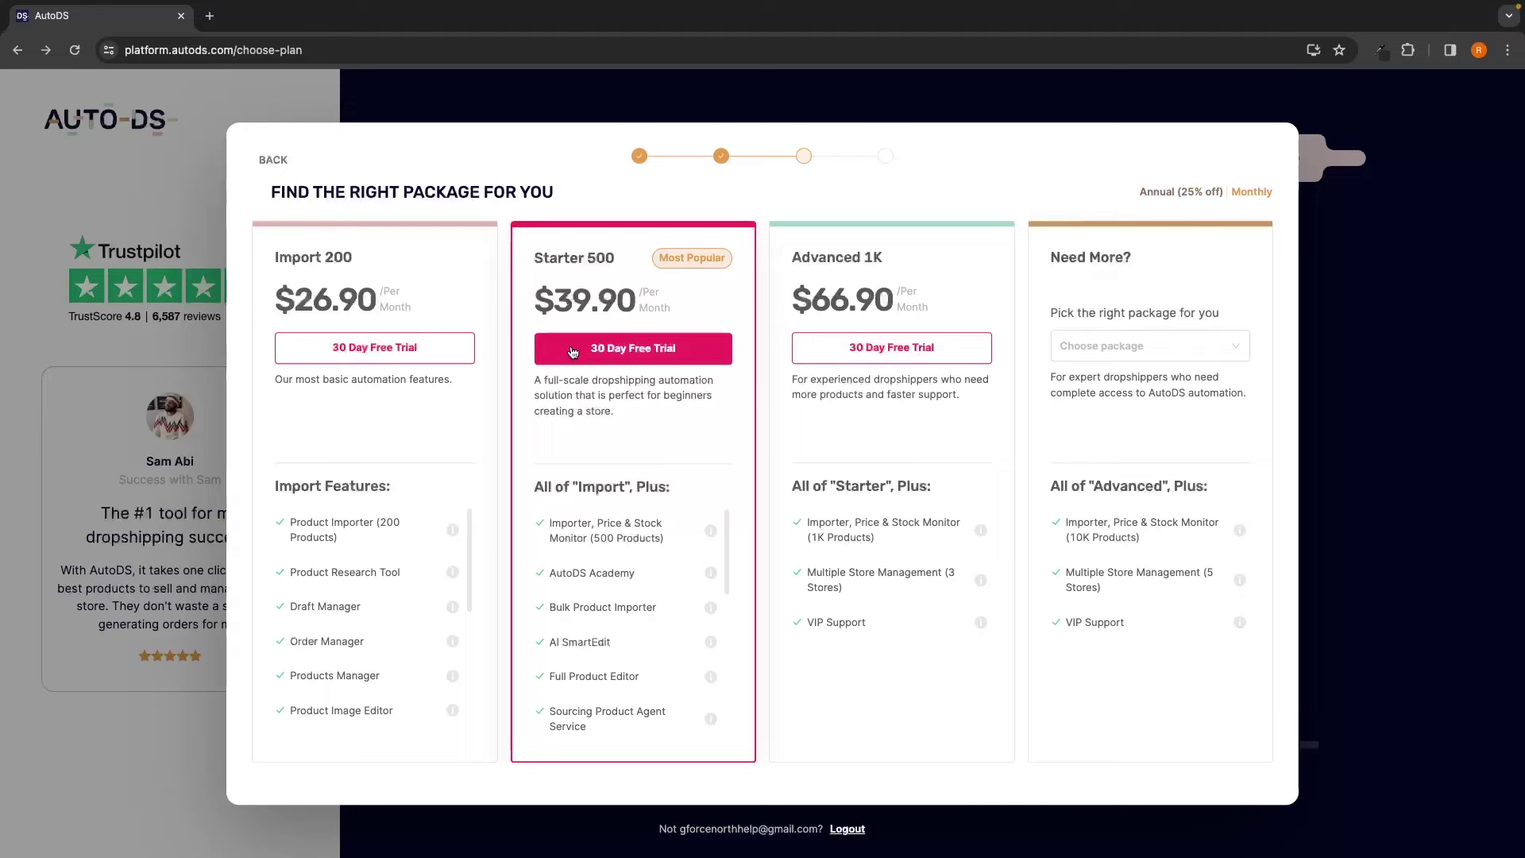
Start the Starter 500 30-day free trial and submit the card payment details.
click(644, 354)
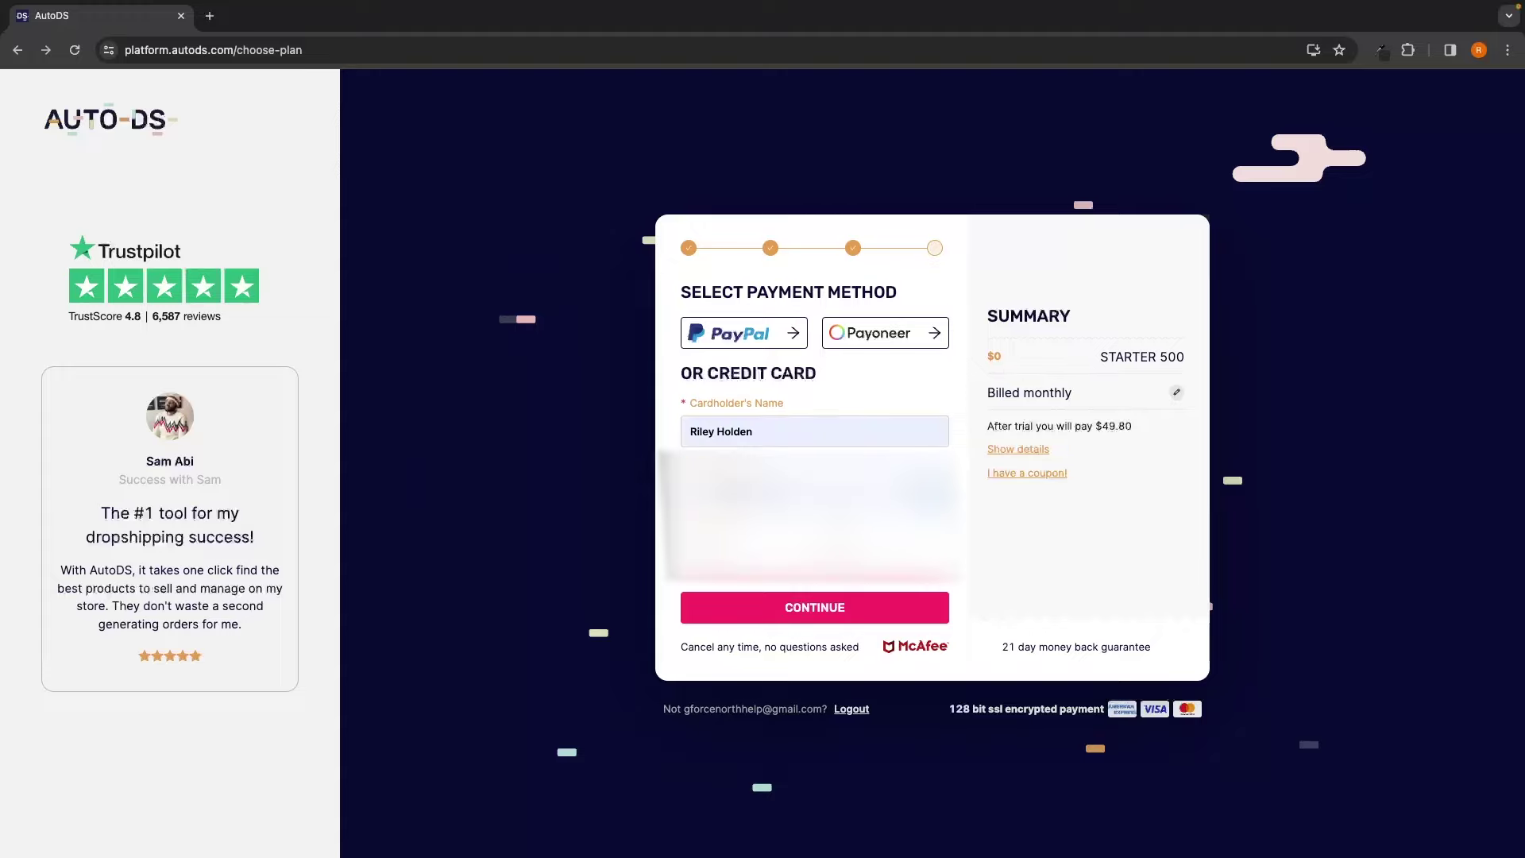
click(845, 618)
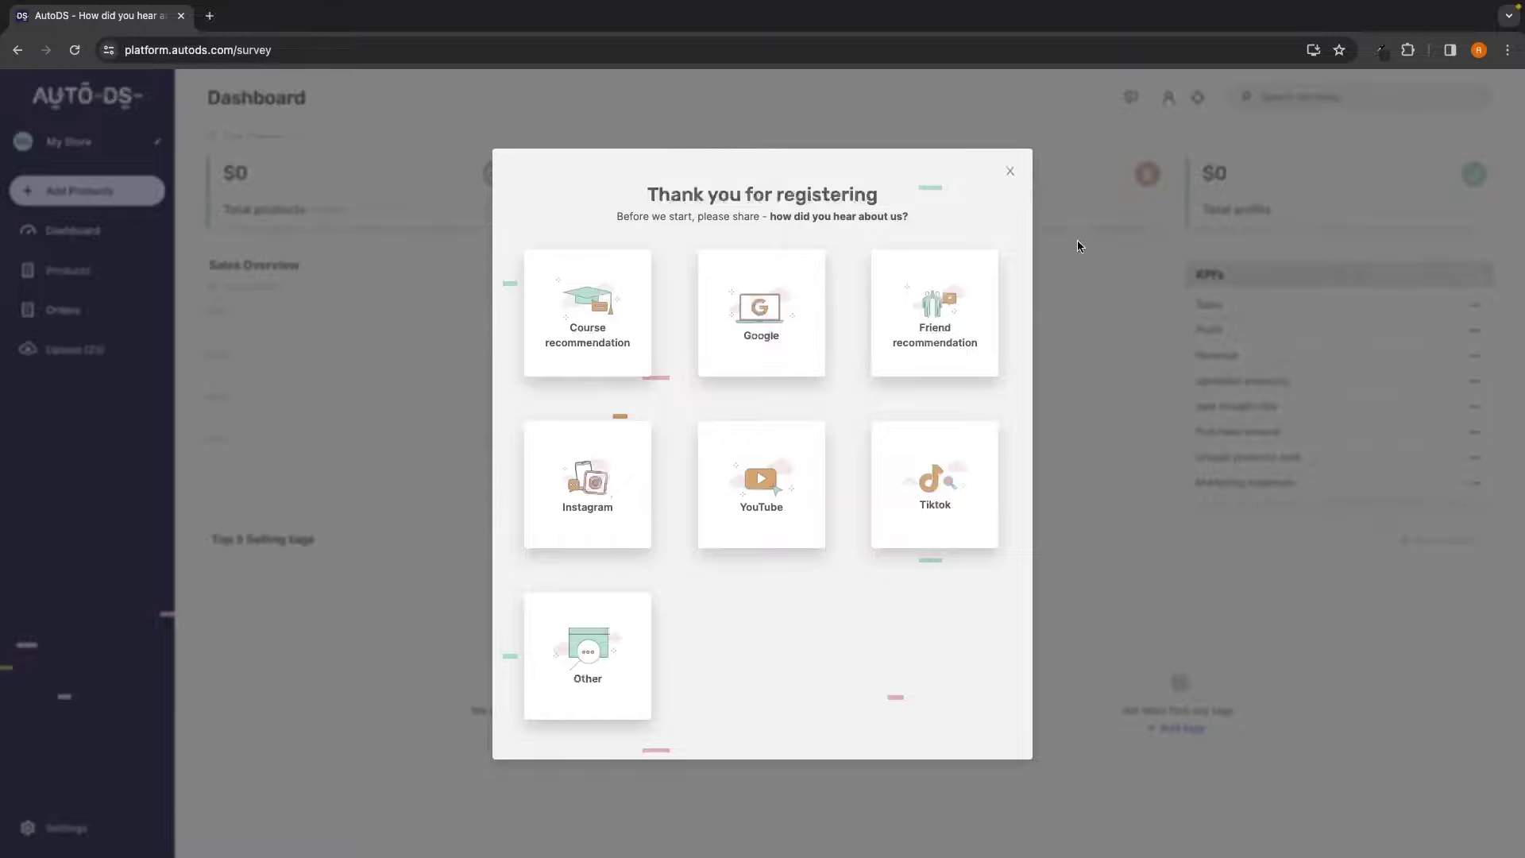
Dismiss the survey, add a store, and proceed with 'I have Shopify store - Connect'.
click(1013, 169)
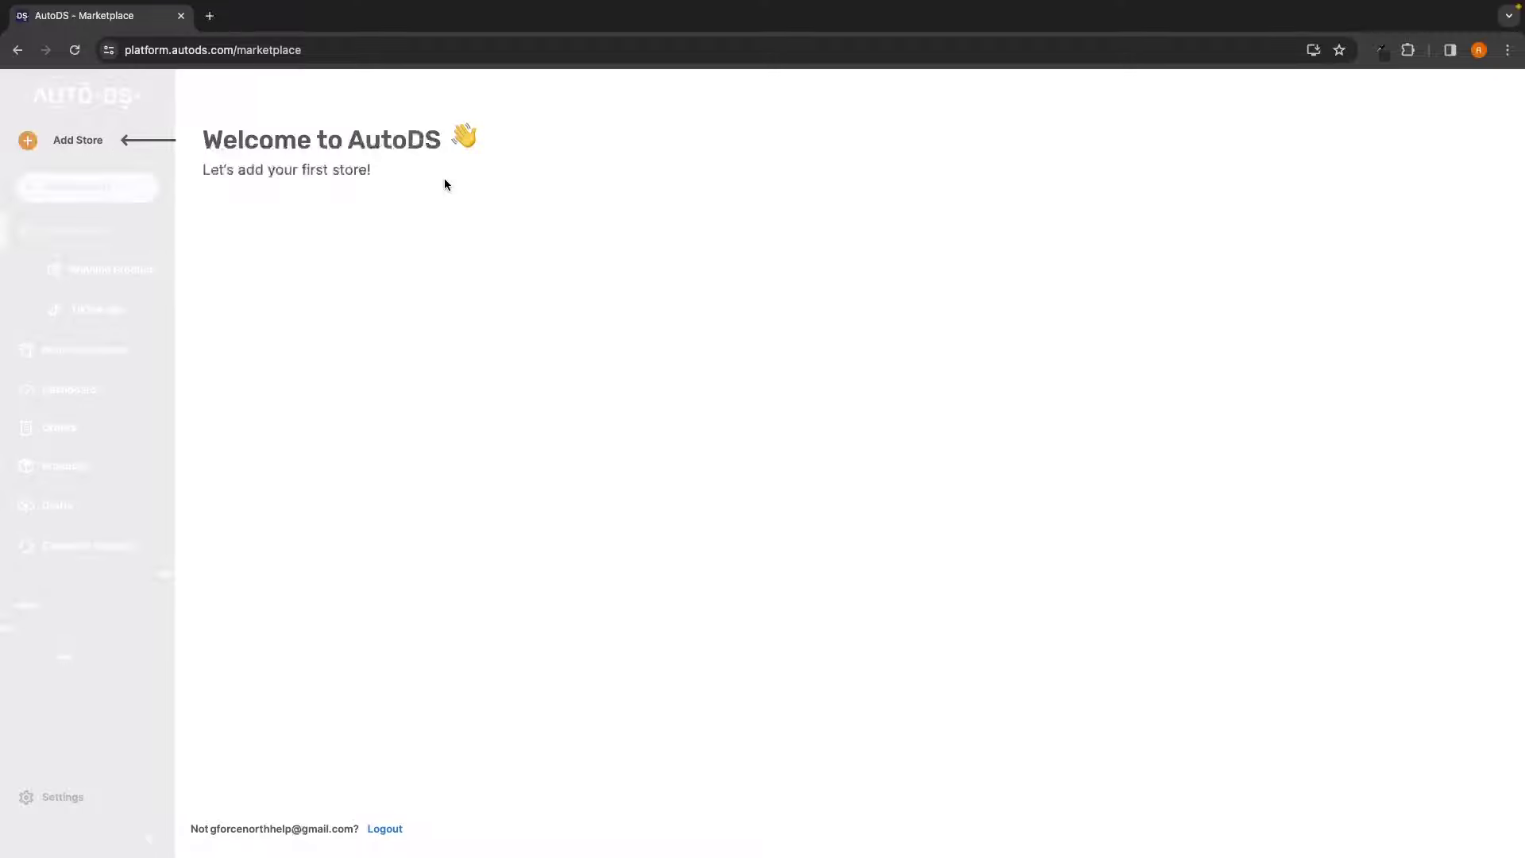
click(84, 146)
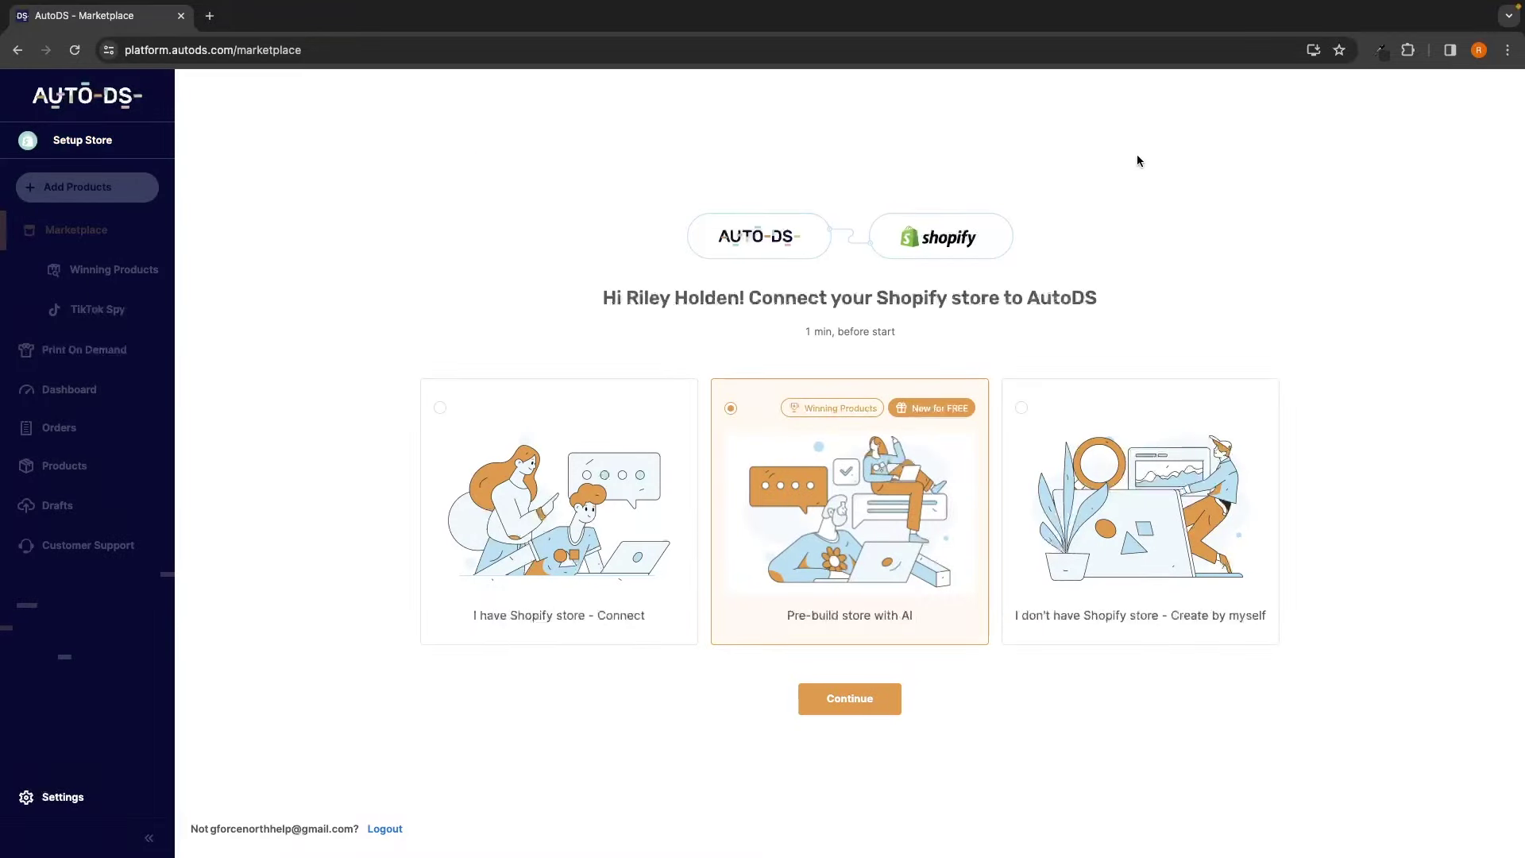
click(476, 629)
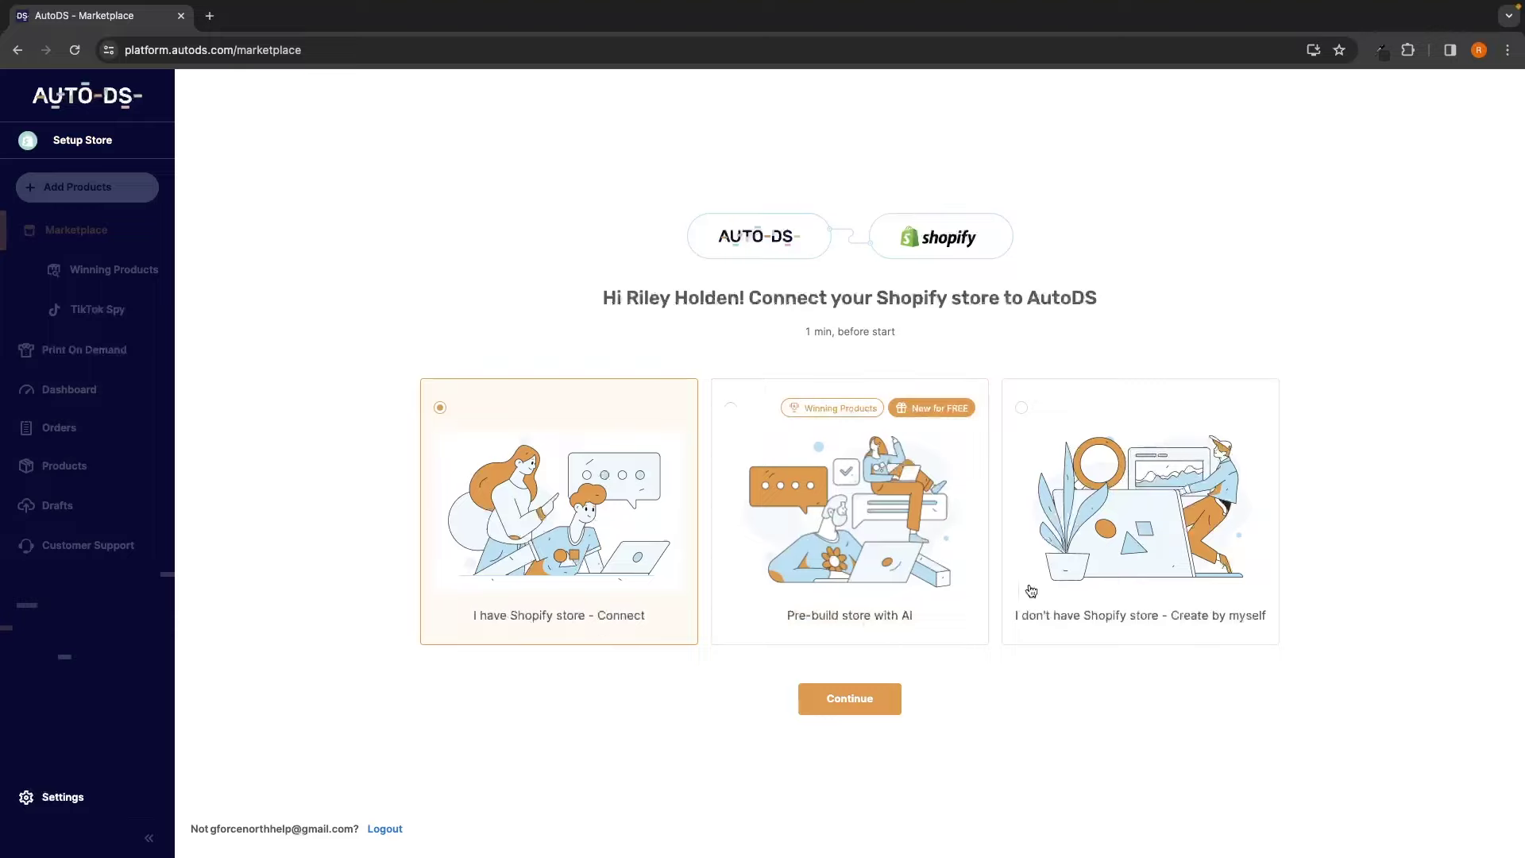
click(1113, 604)
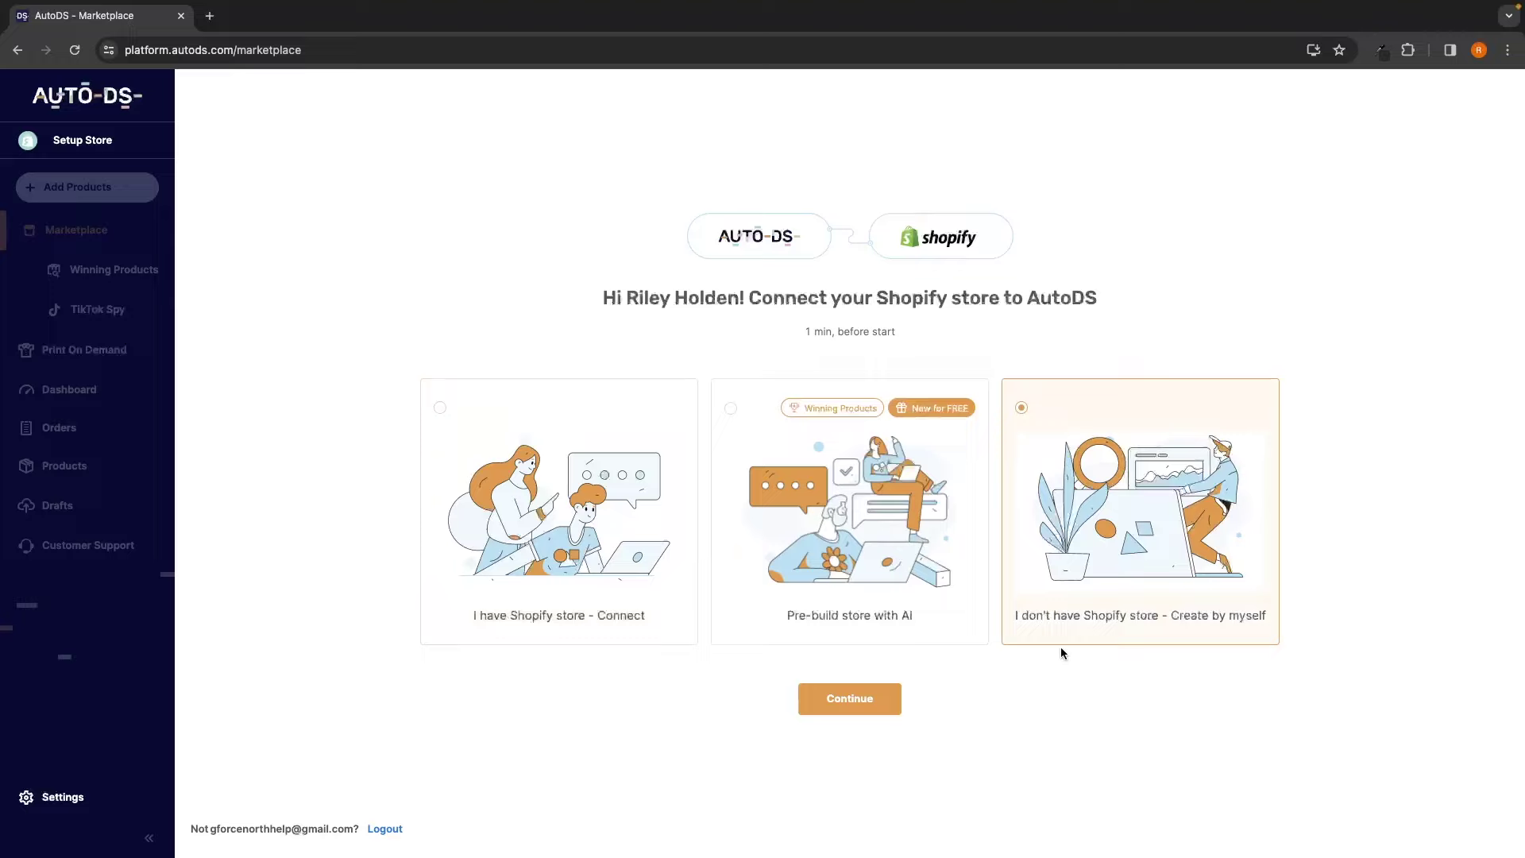
drag(1012, 623, 1272, 626)
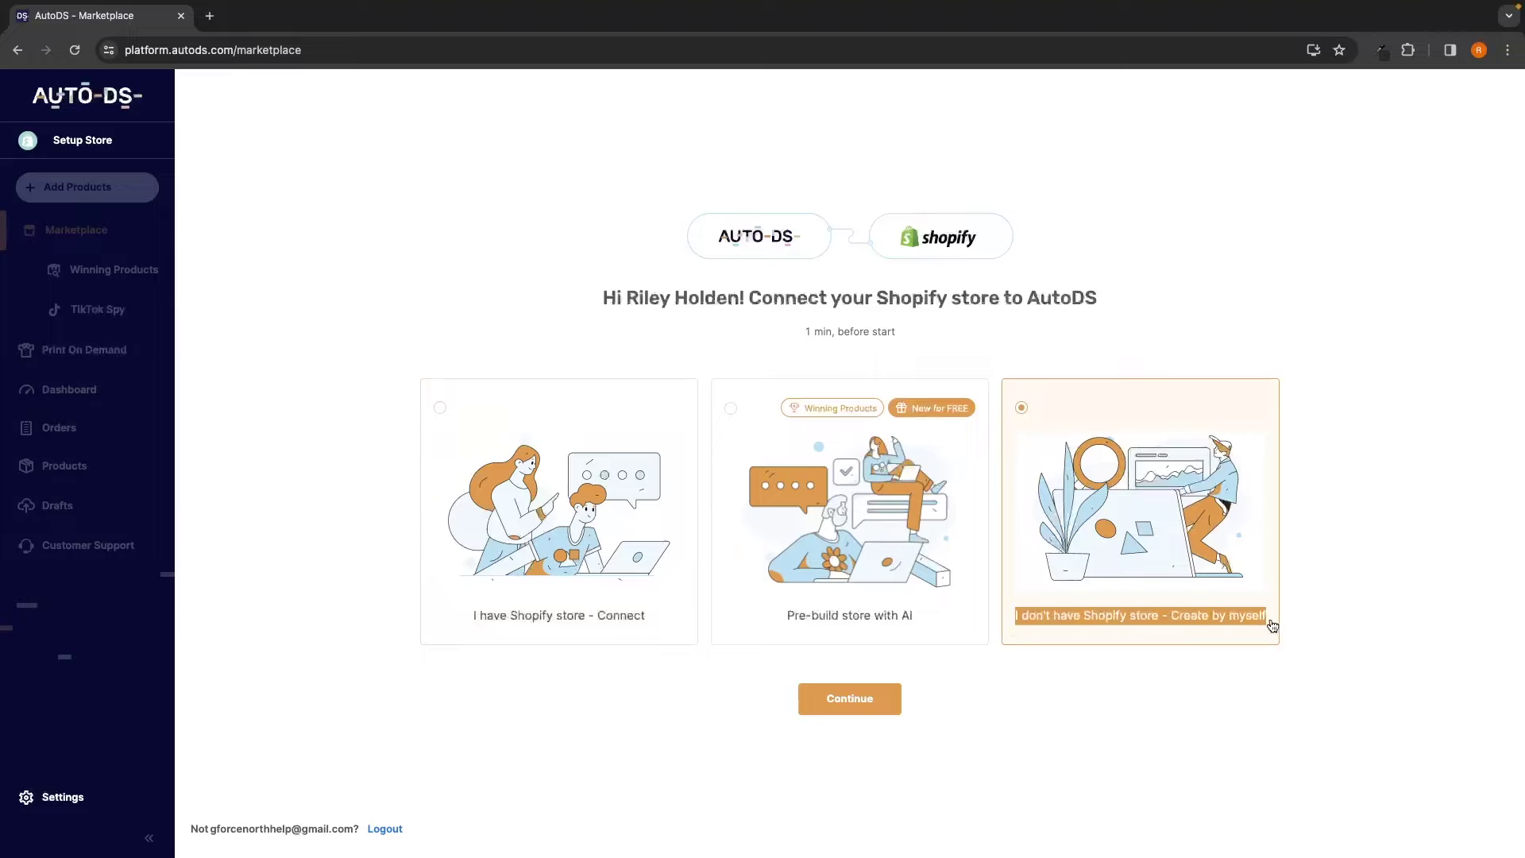
click(1320, 632)
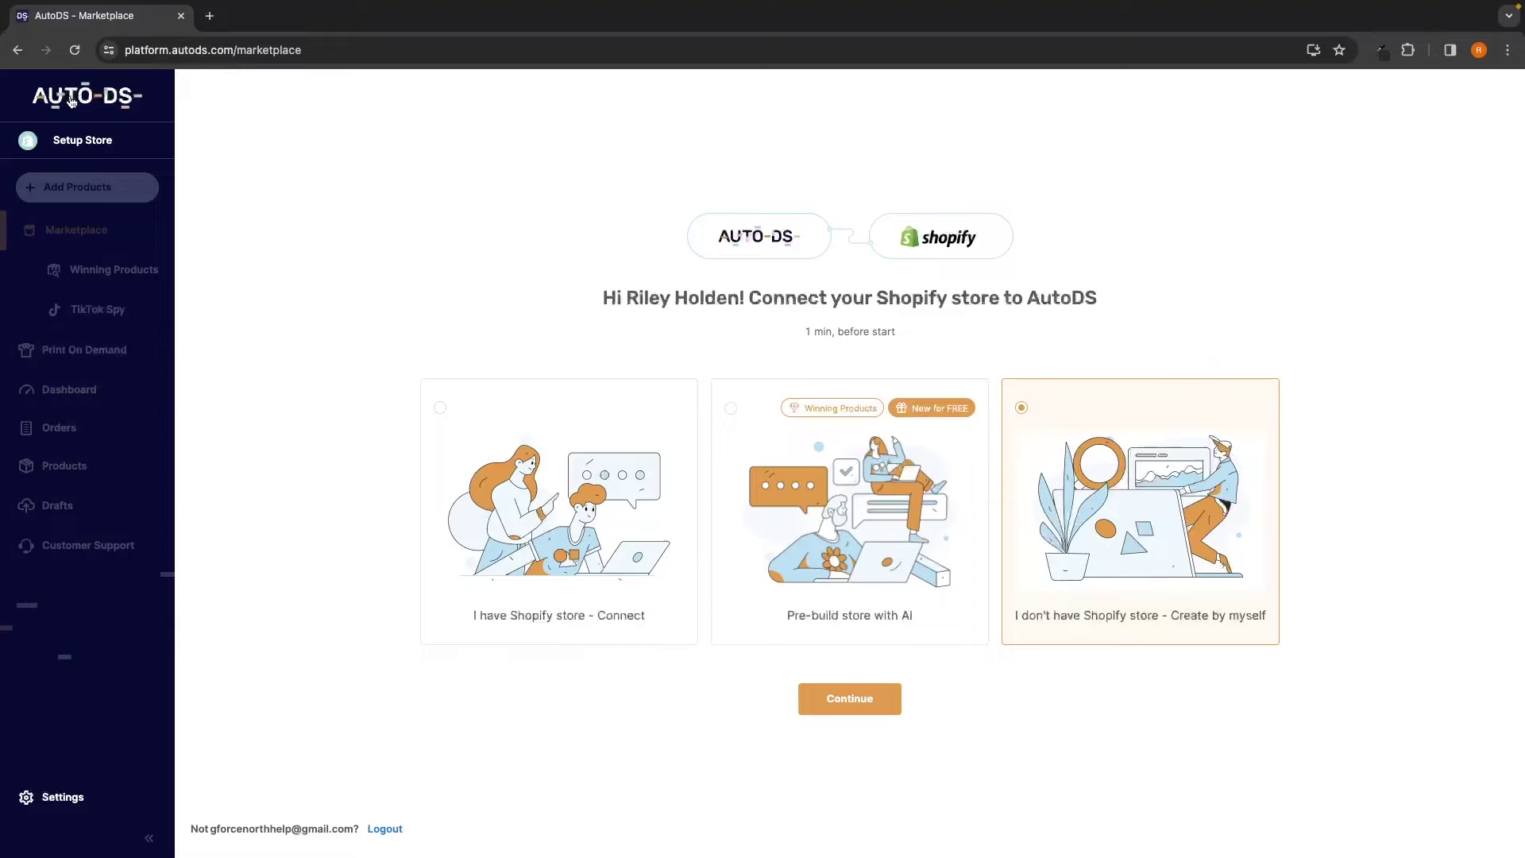
click(502, 526)
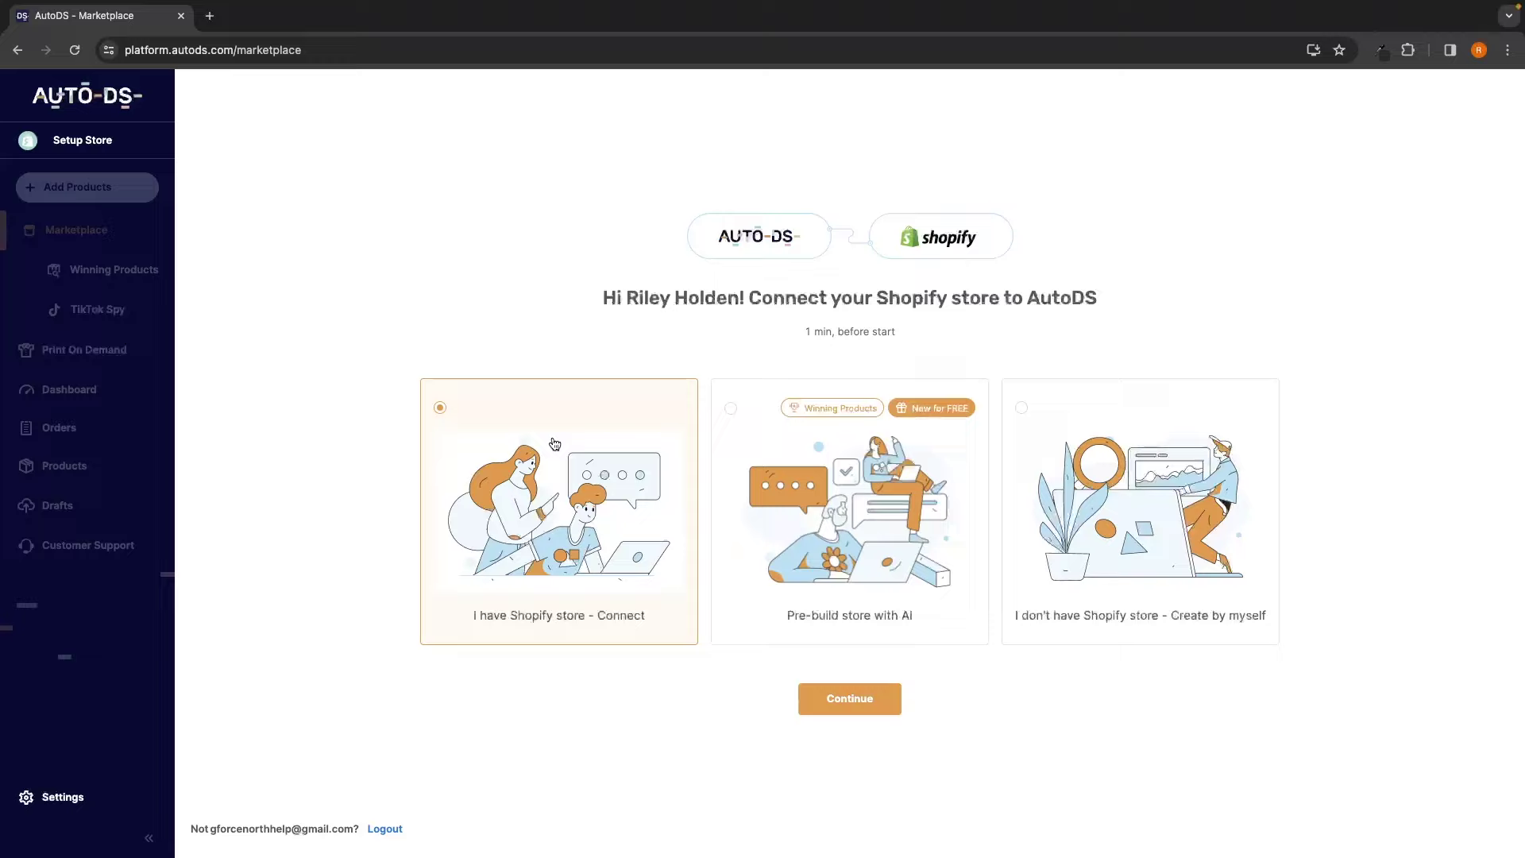
click(854, 713)
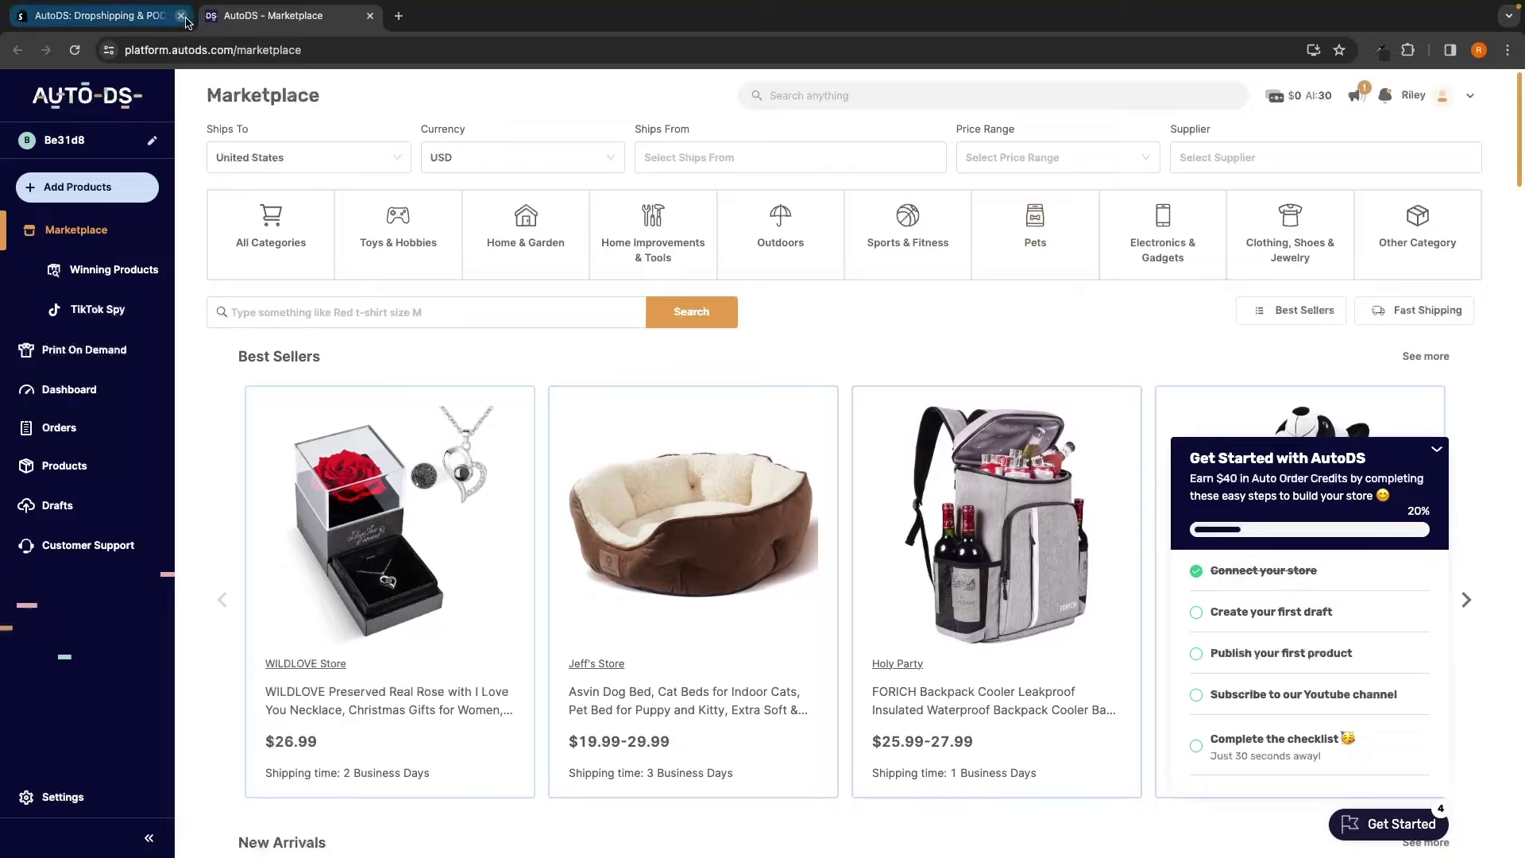
Review the connected Shopify store's actions, then open and close the Select store type dialog.
mouse_move(760, 440)
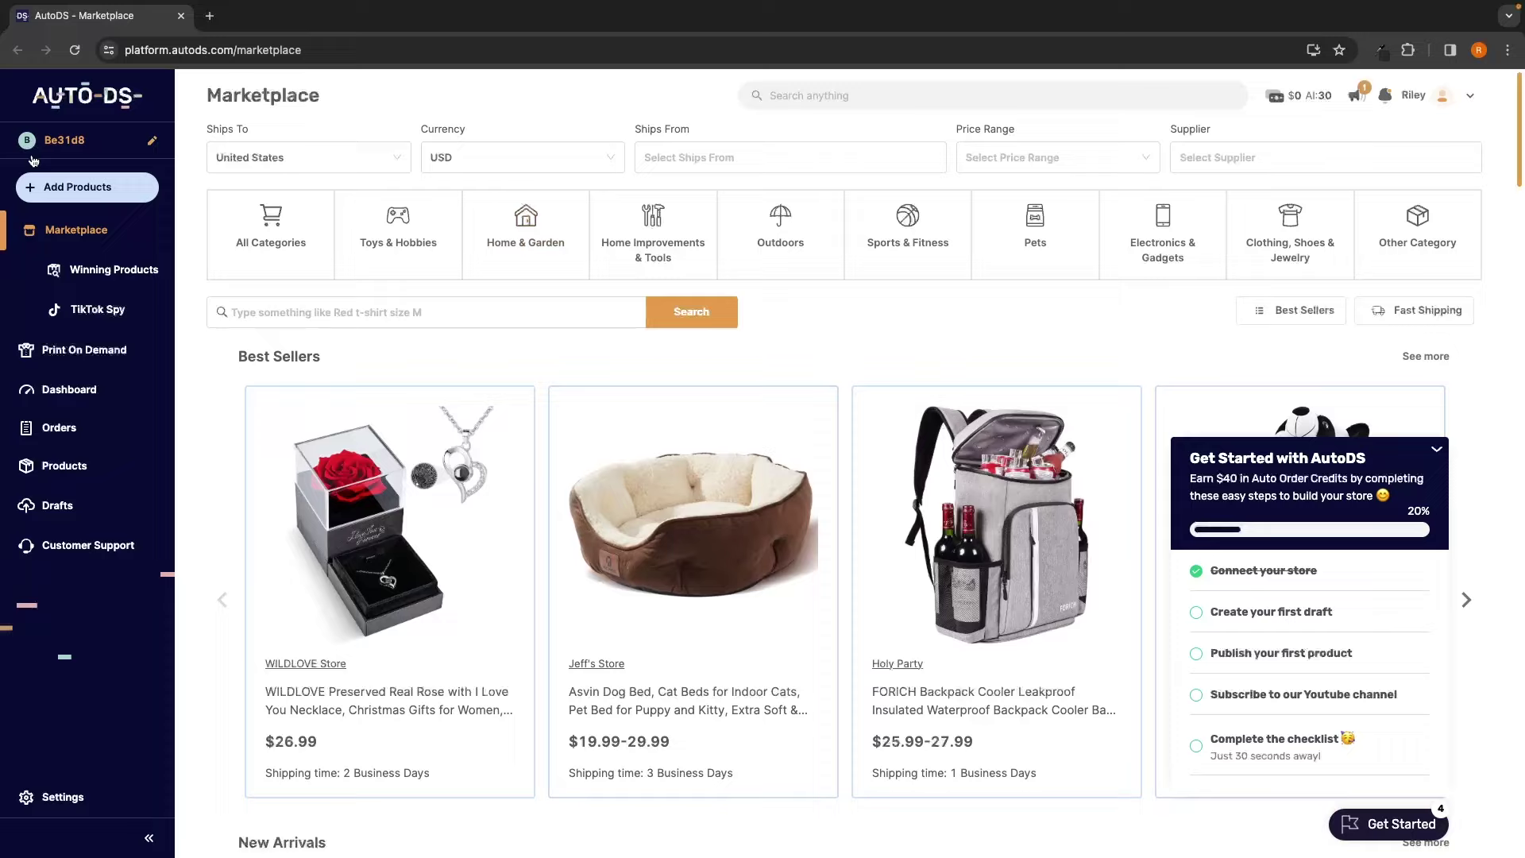
click(152, 142)
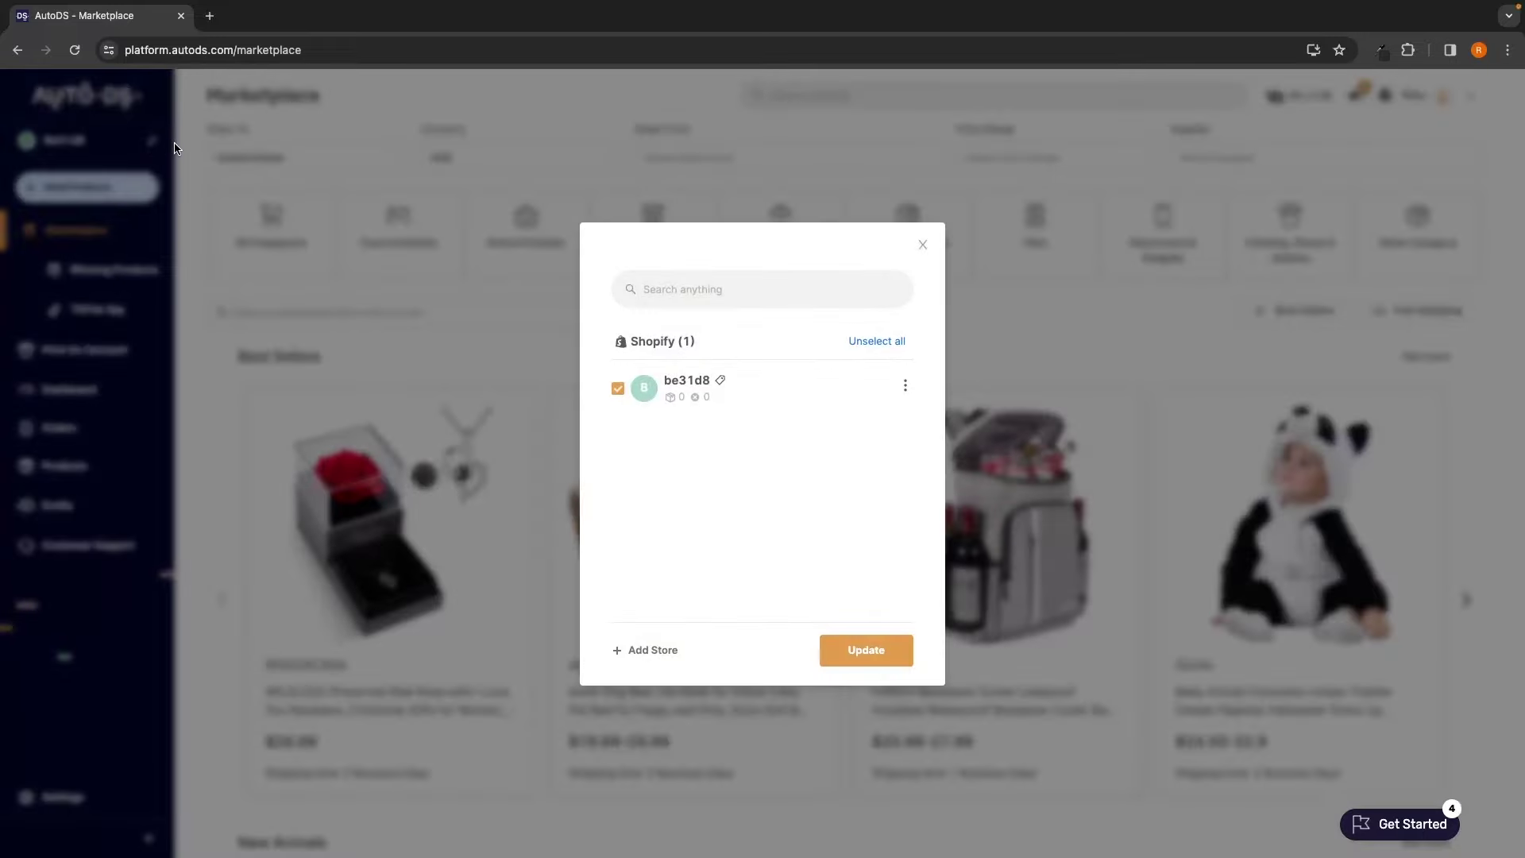
click(906, 390)
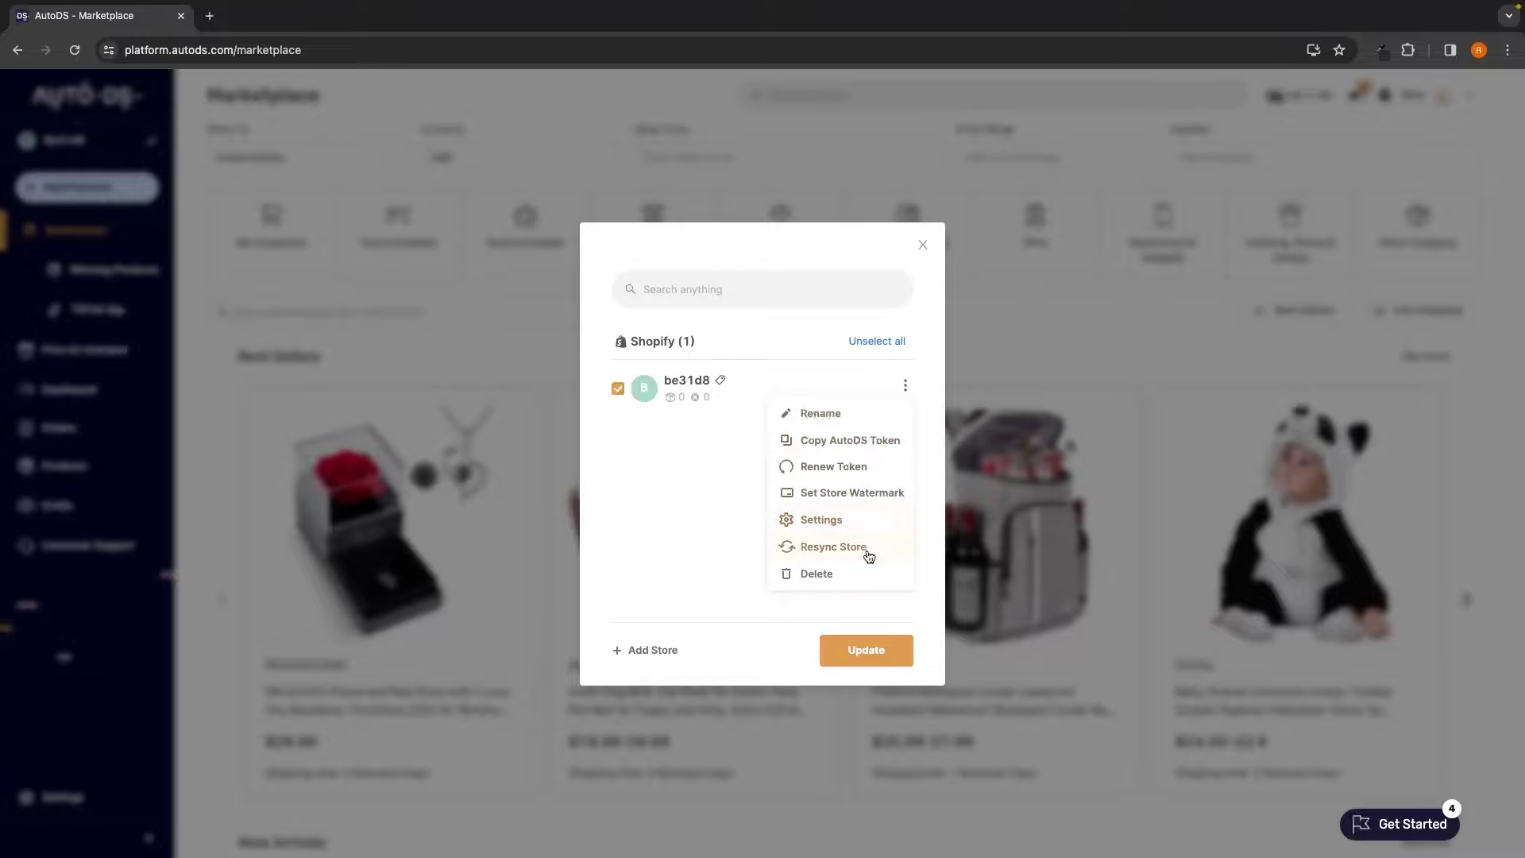
click(695, 536)
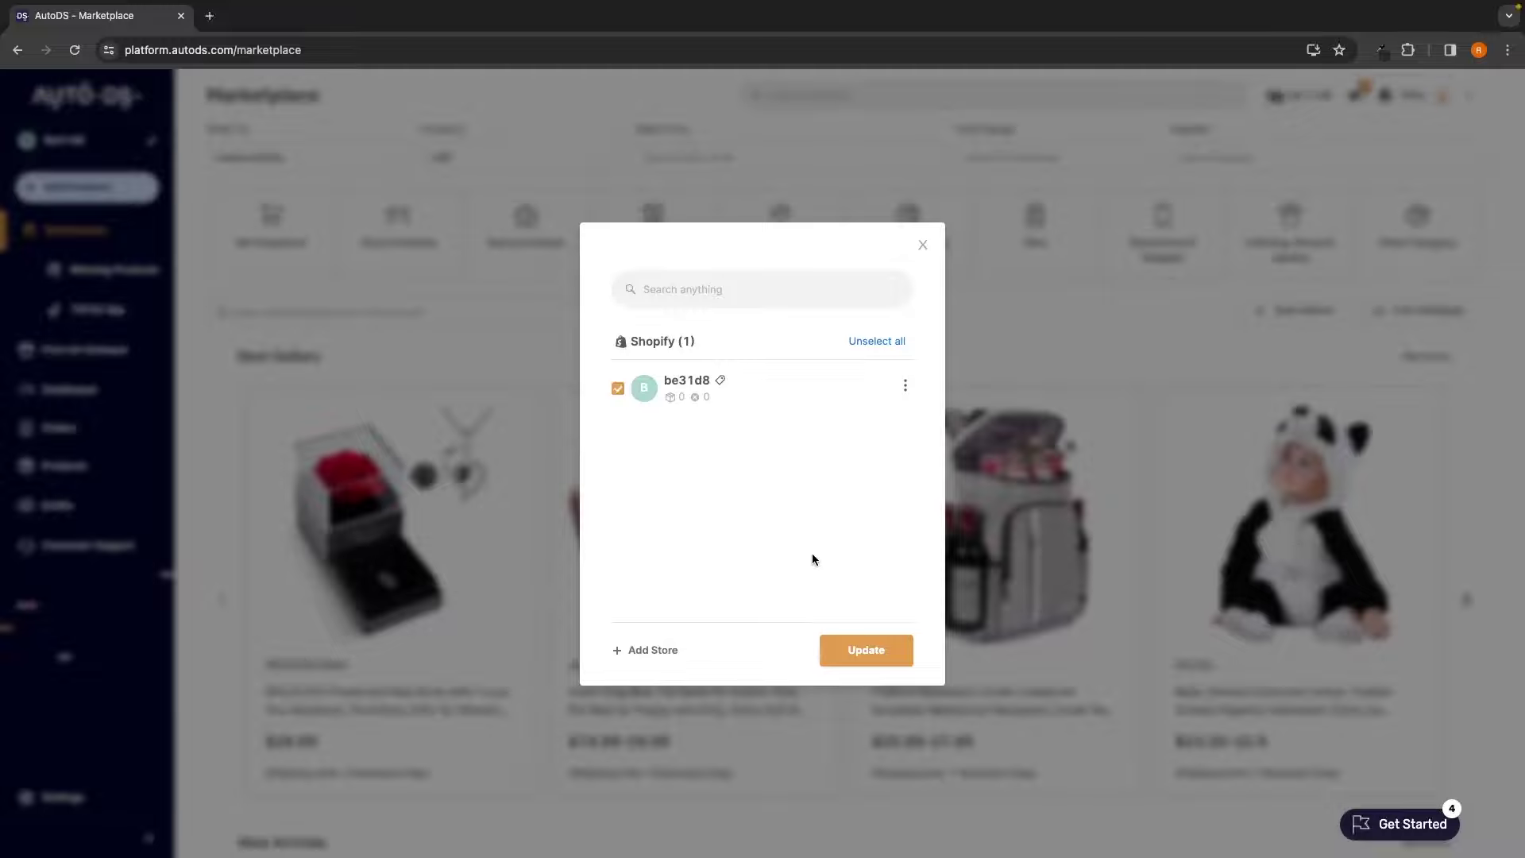
click(642, 650)
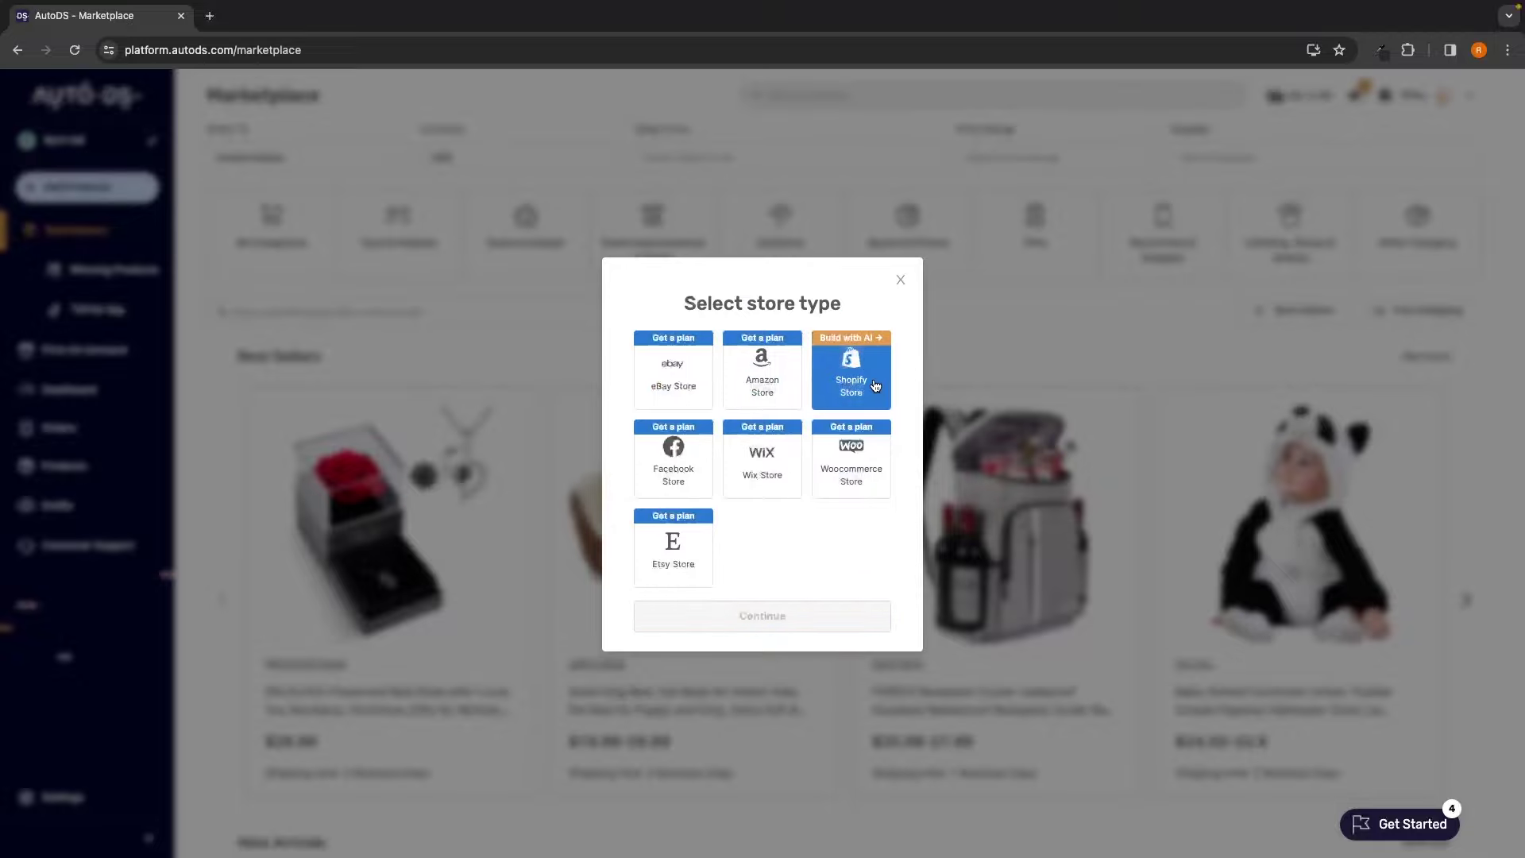
click(900, 279)
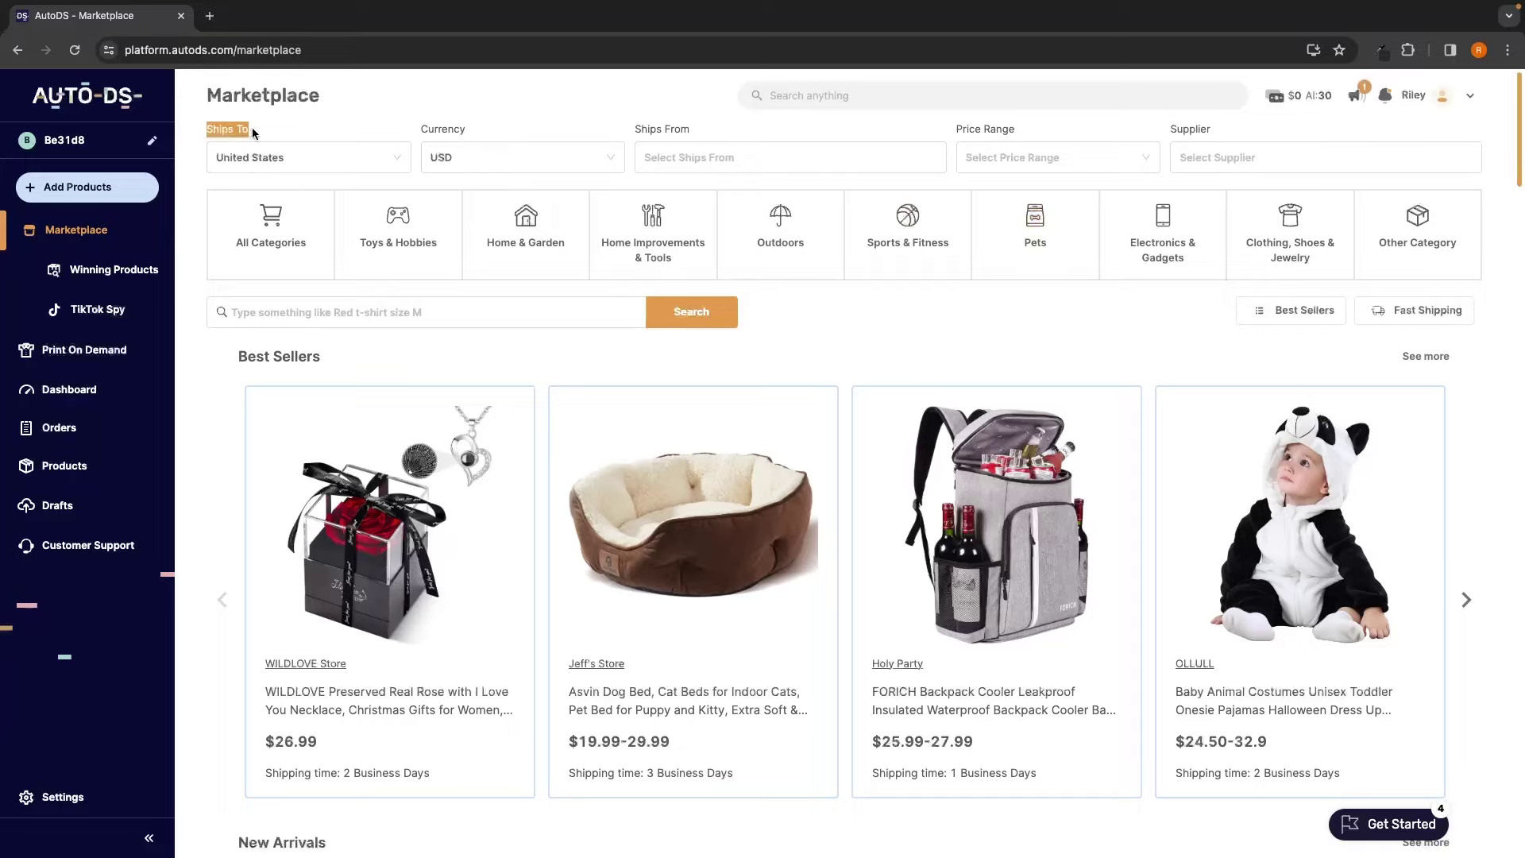
click(253, 161)
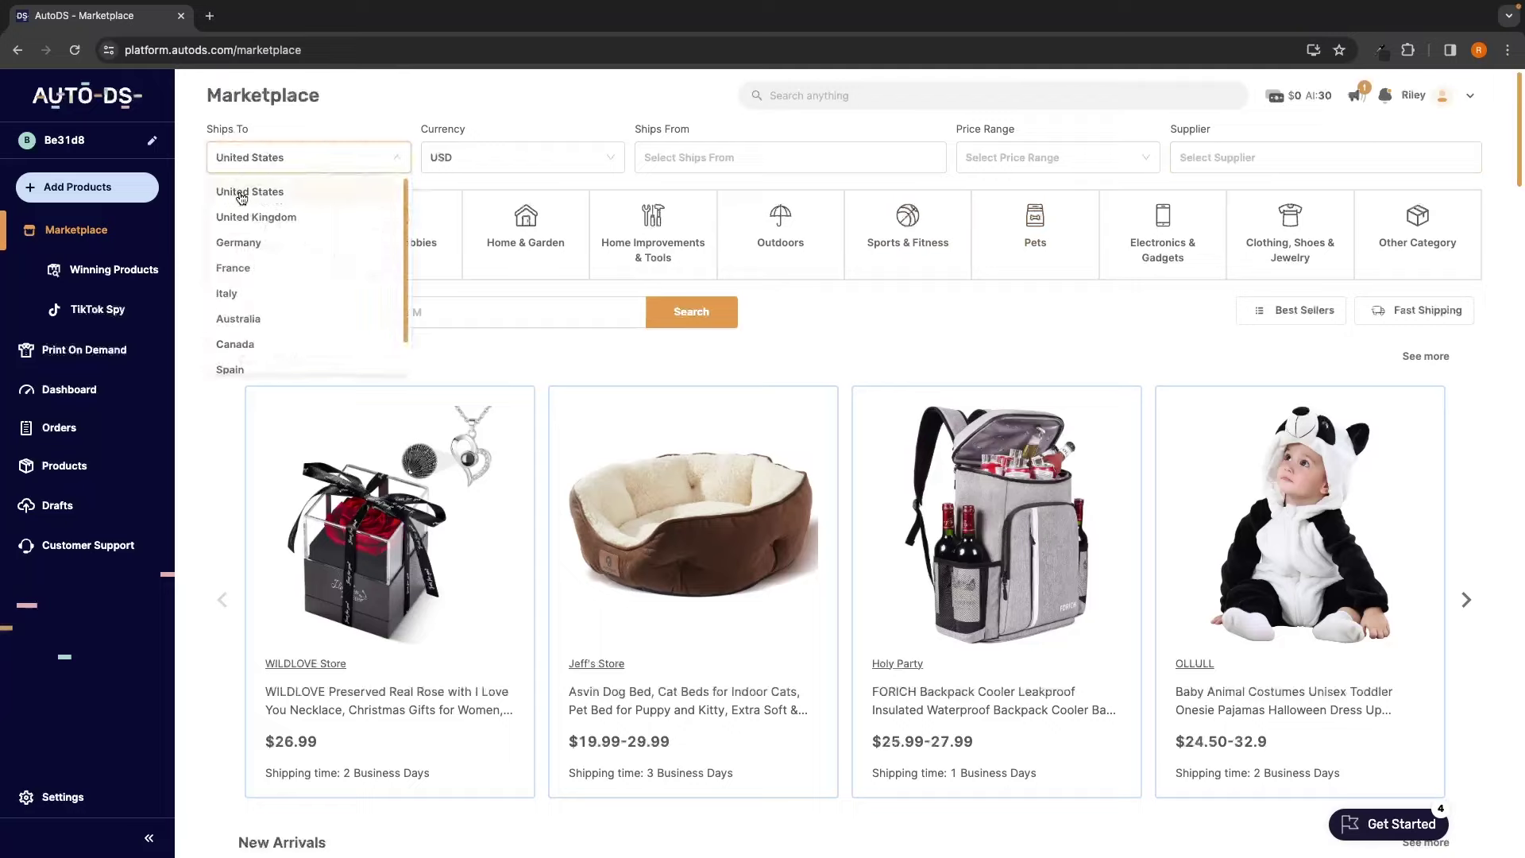
click(265, 197)
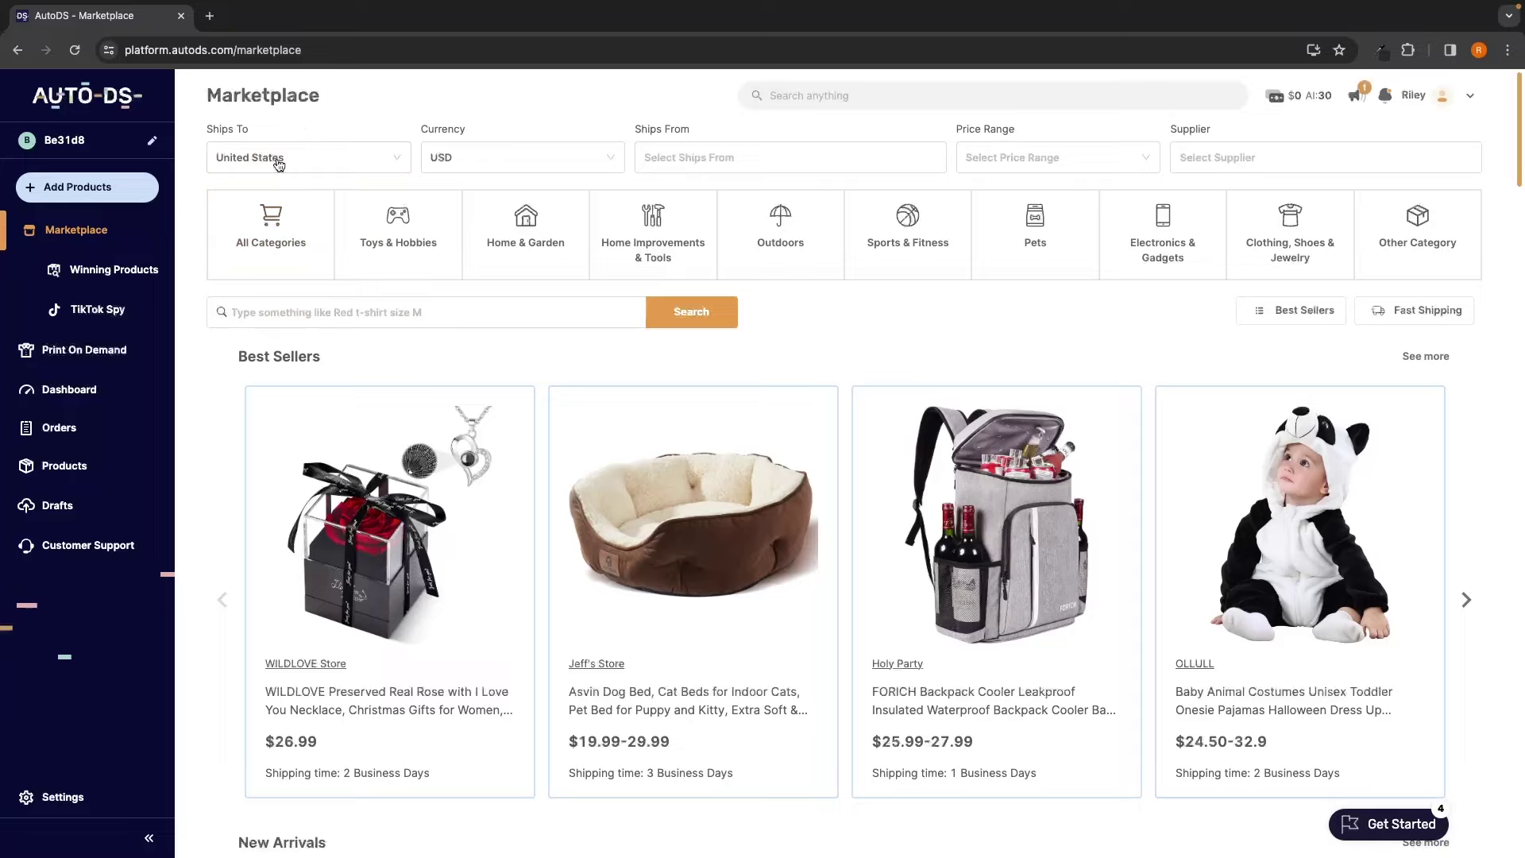
click(464, 157)
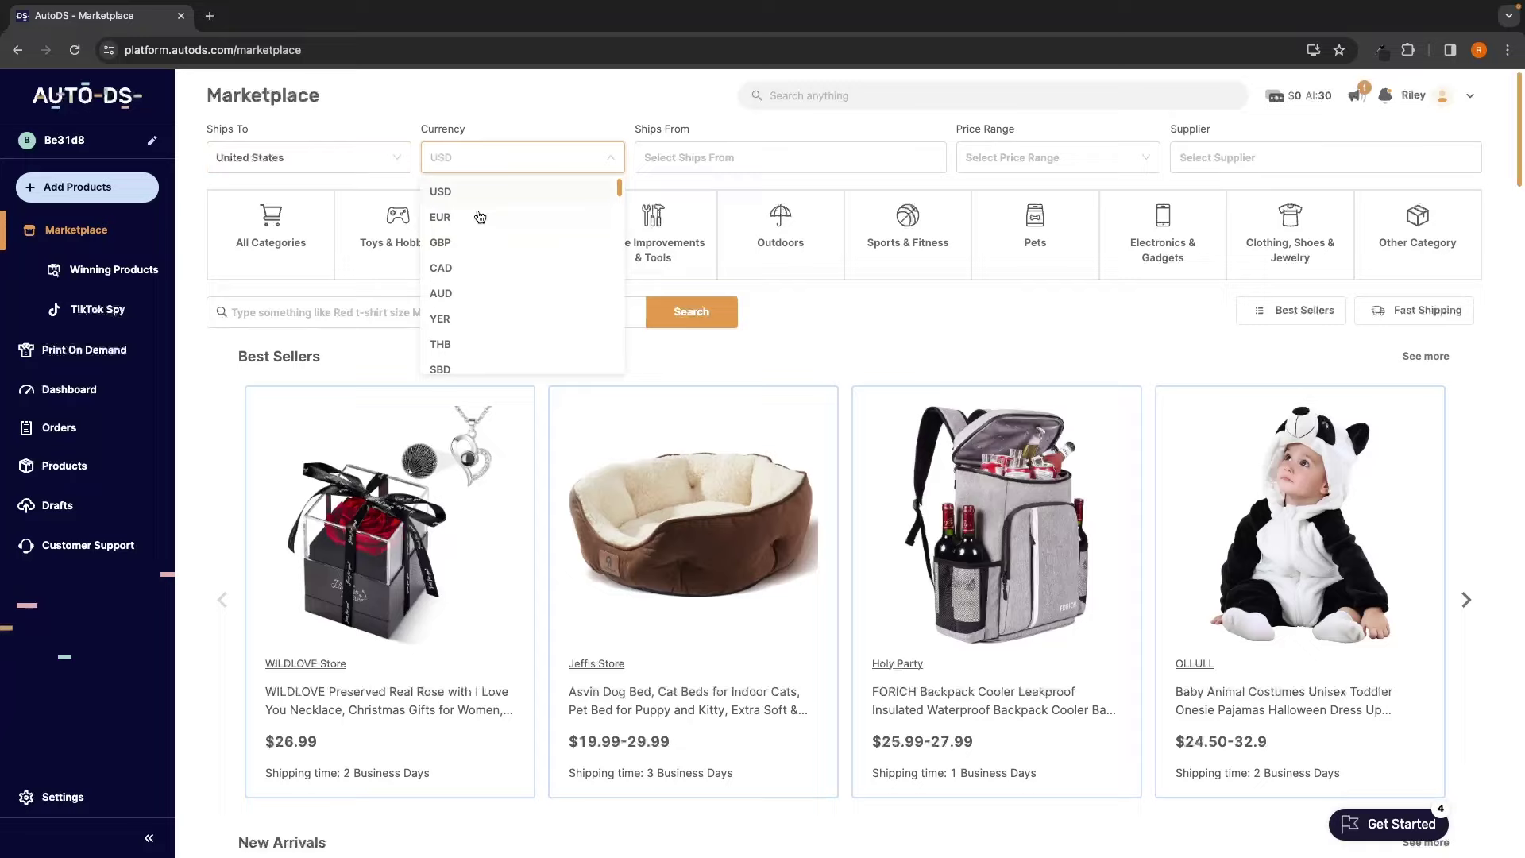
click(566, 90)
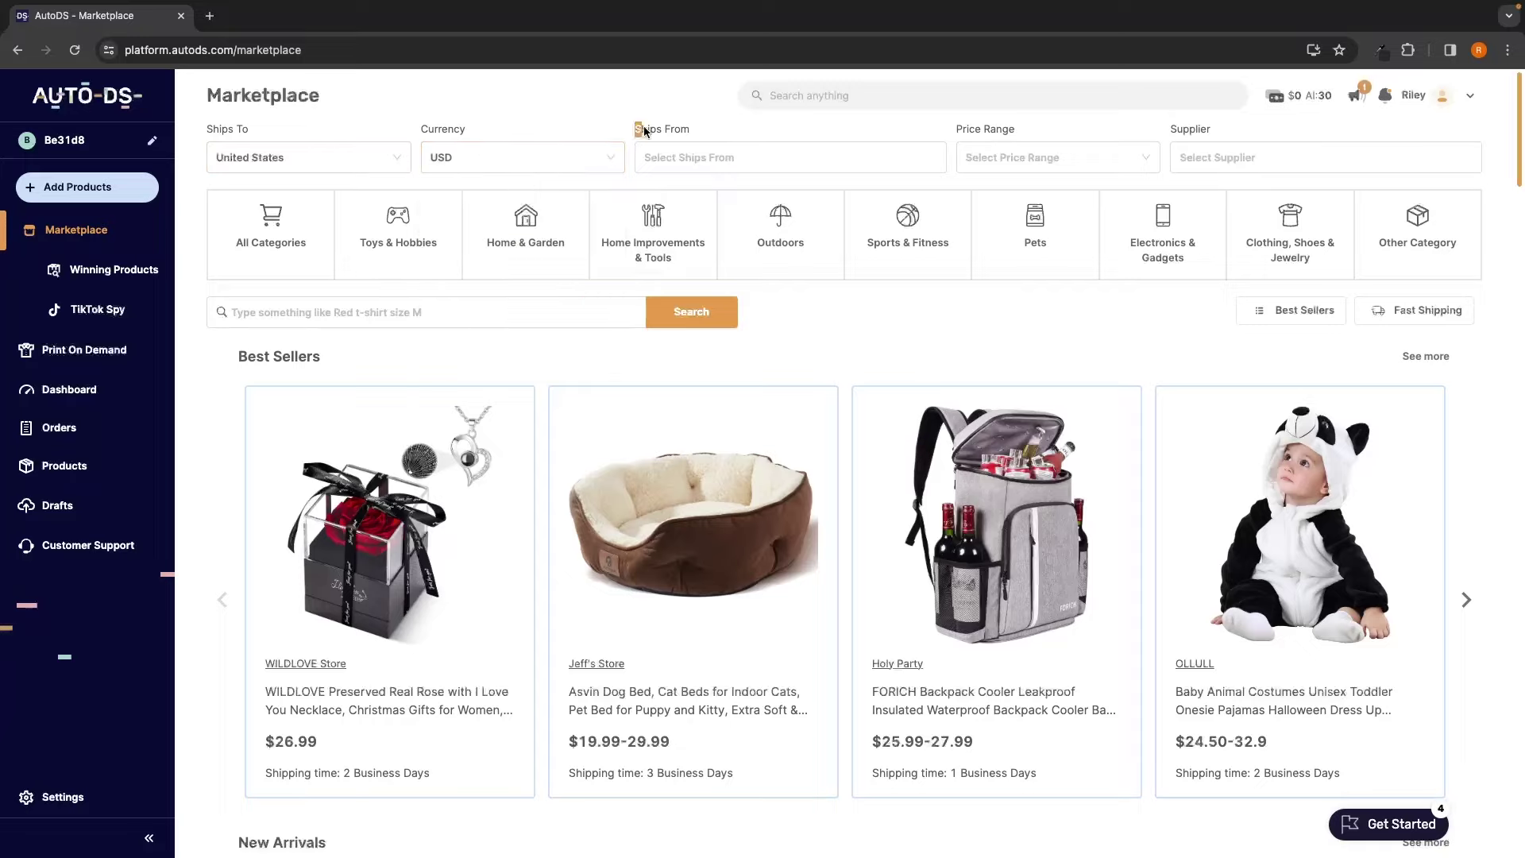
click(696, 129)
mouse_move(368, 757)
click(1005, 153)
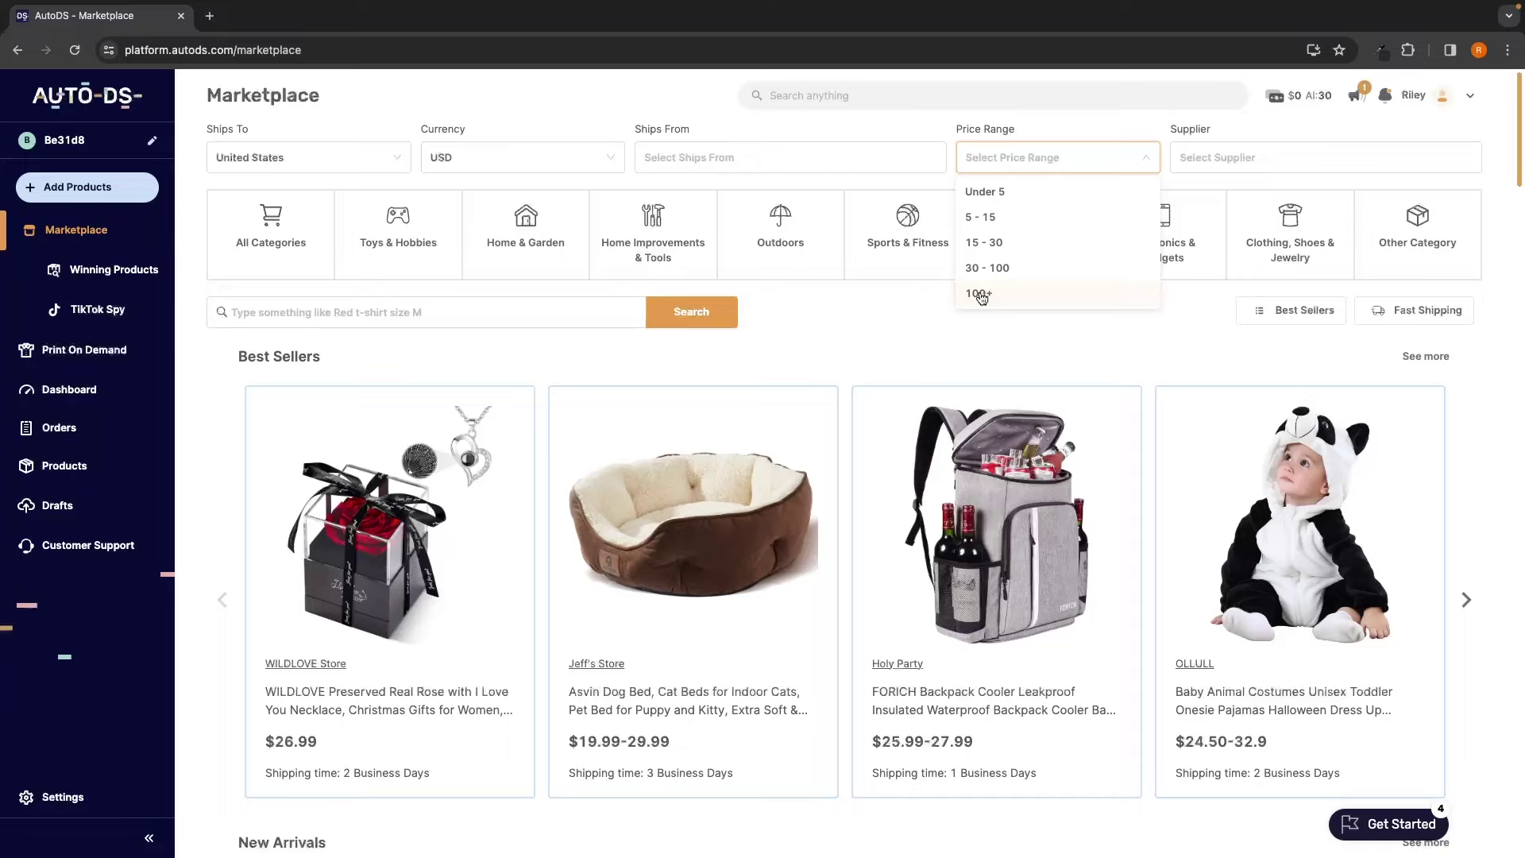
click(1224, 156)
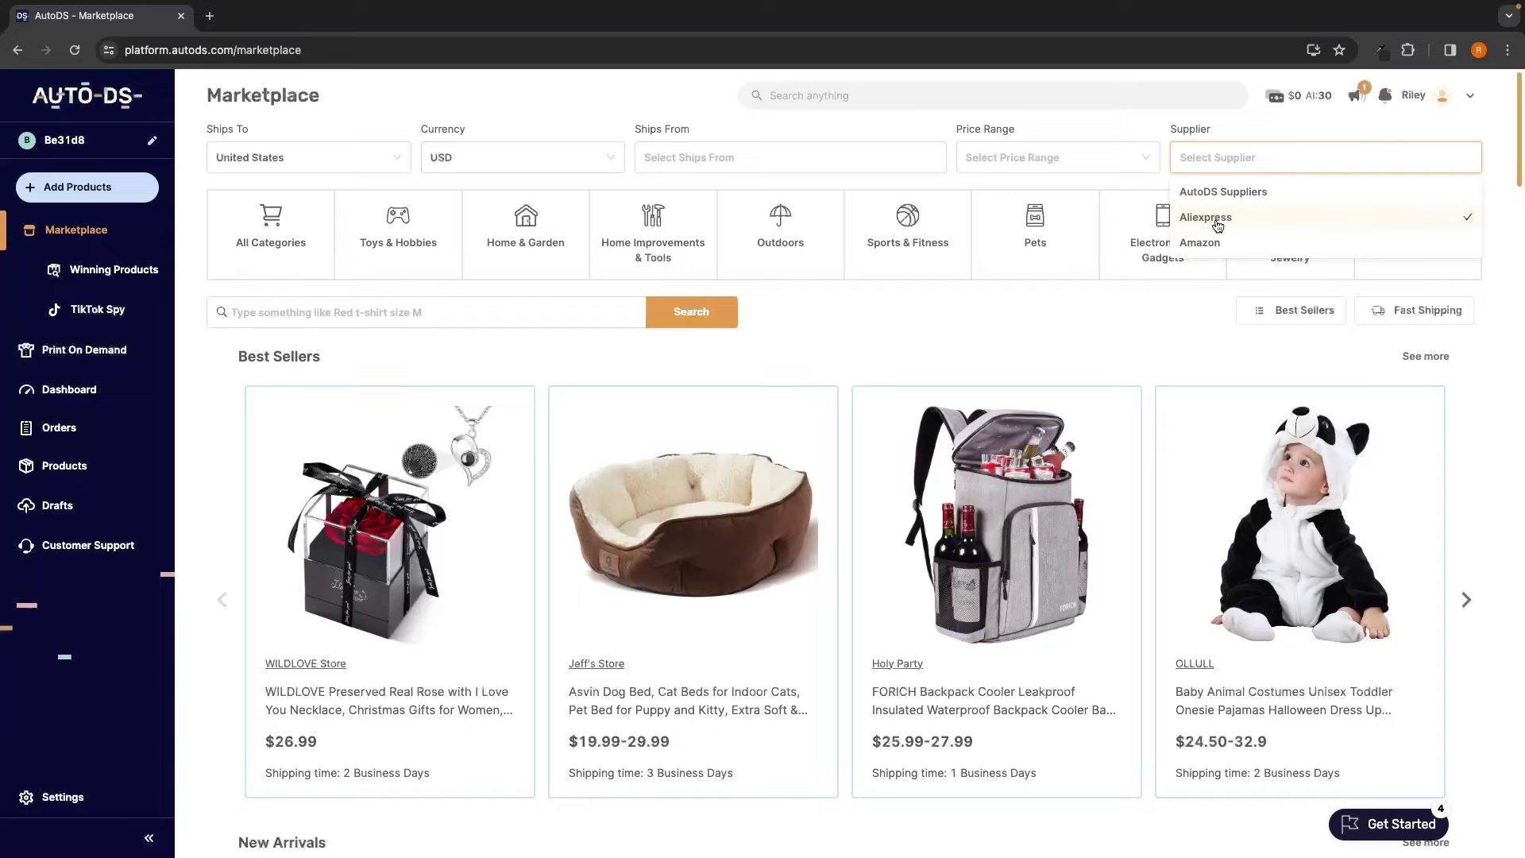
Filter Marketplace products to the Aliexpress supplier and browse the listed items.
click(1217, 226)
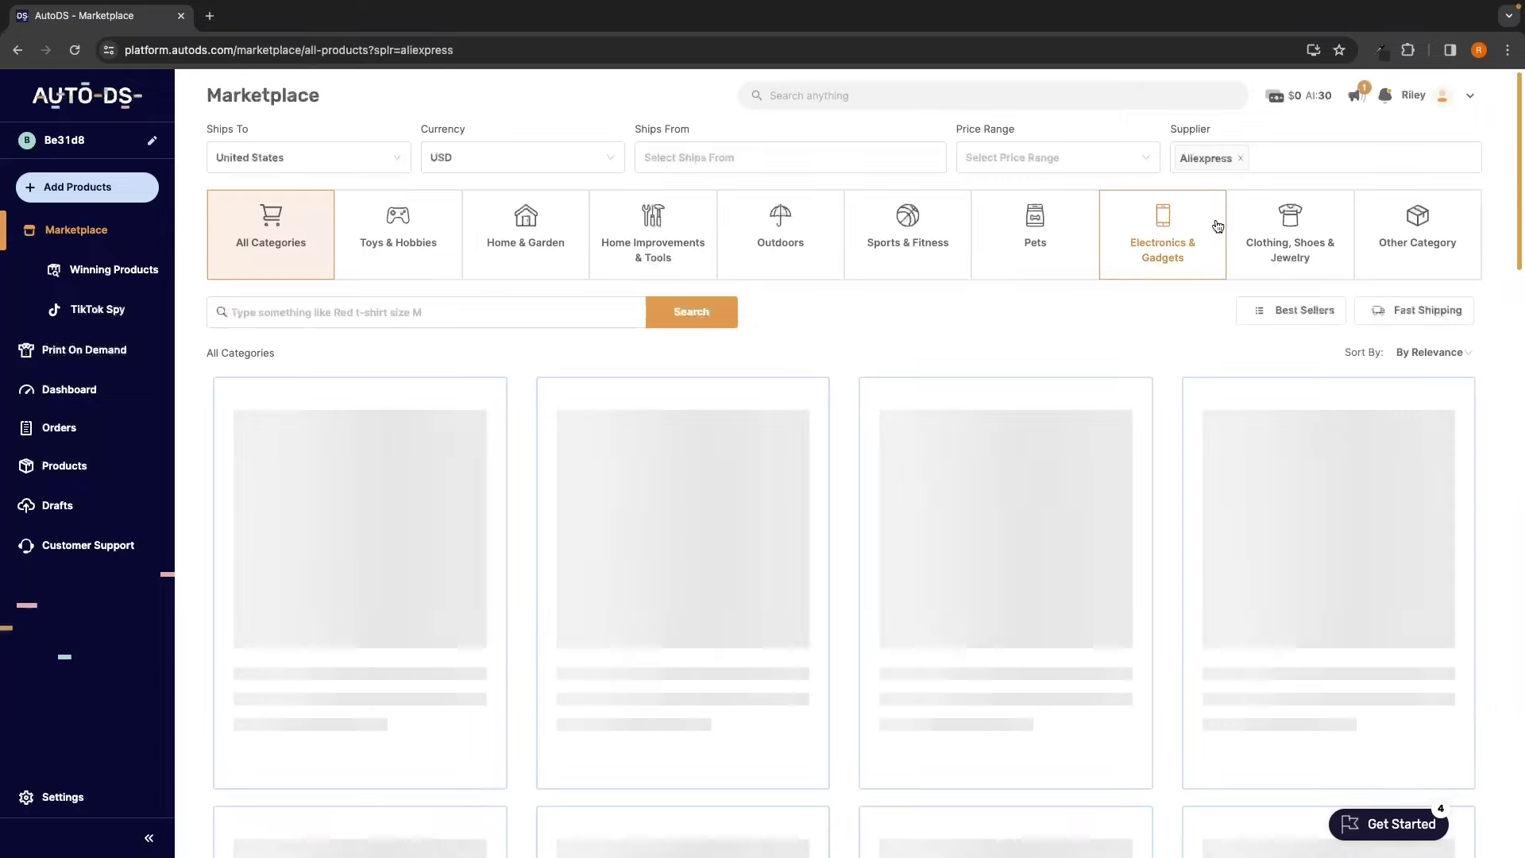
scroll(1180, 314, down, 2)
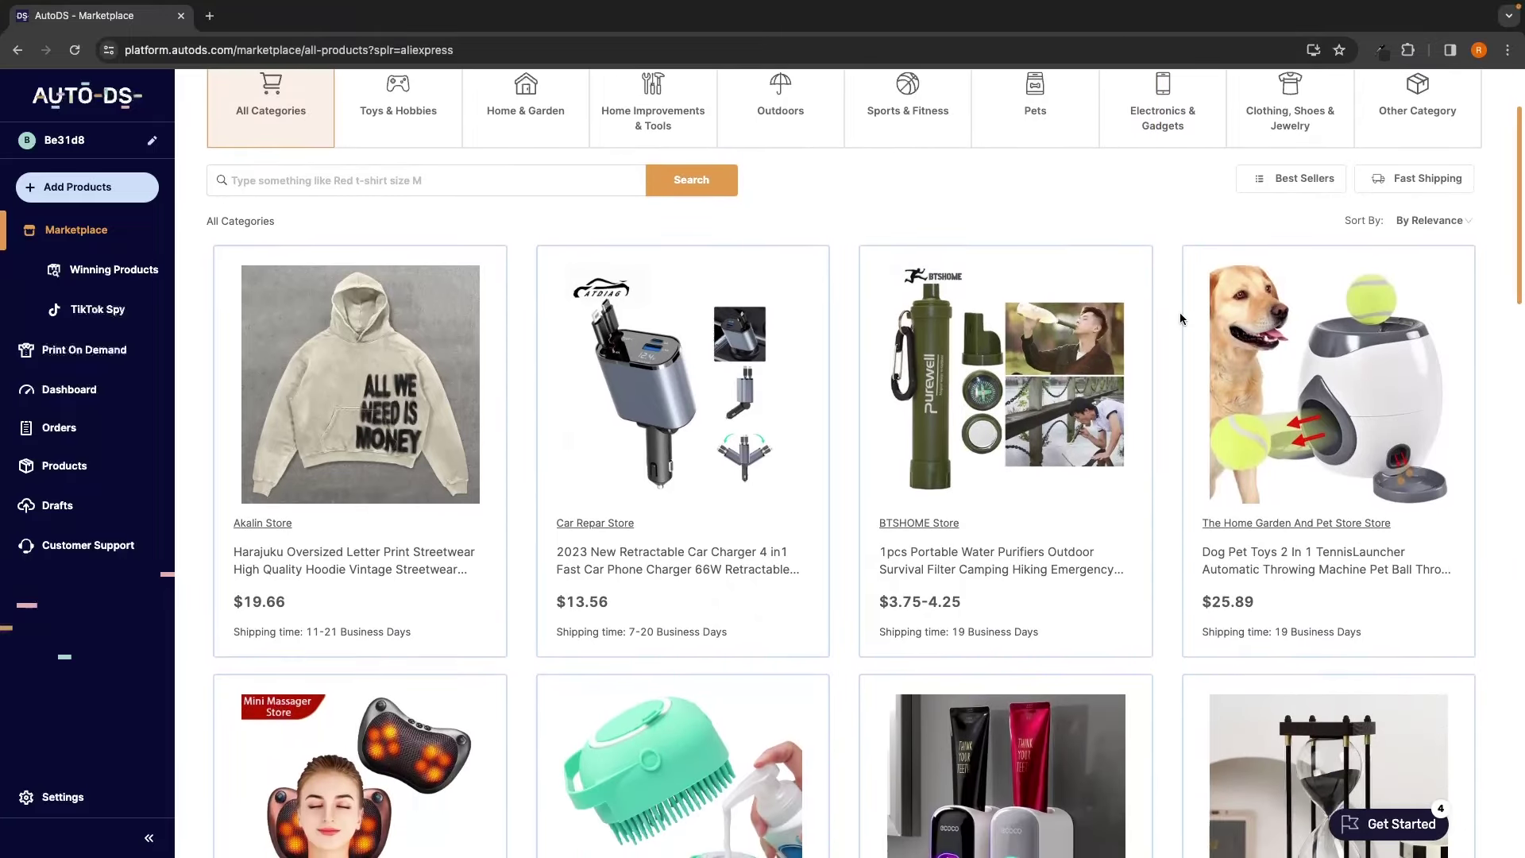
mouse_move(756, 310)
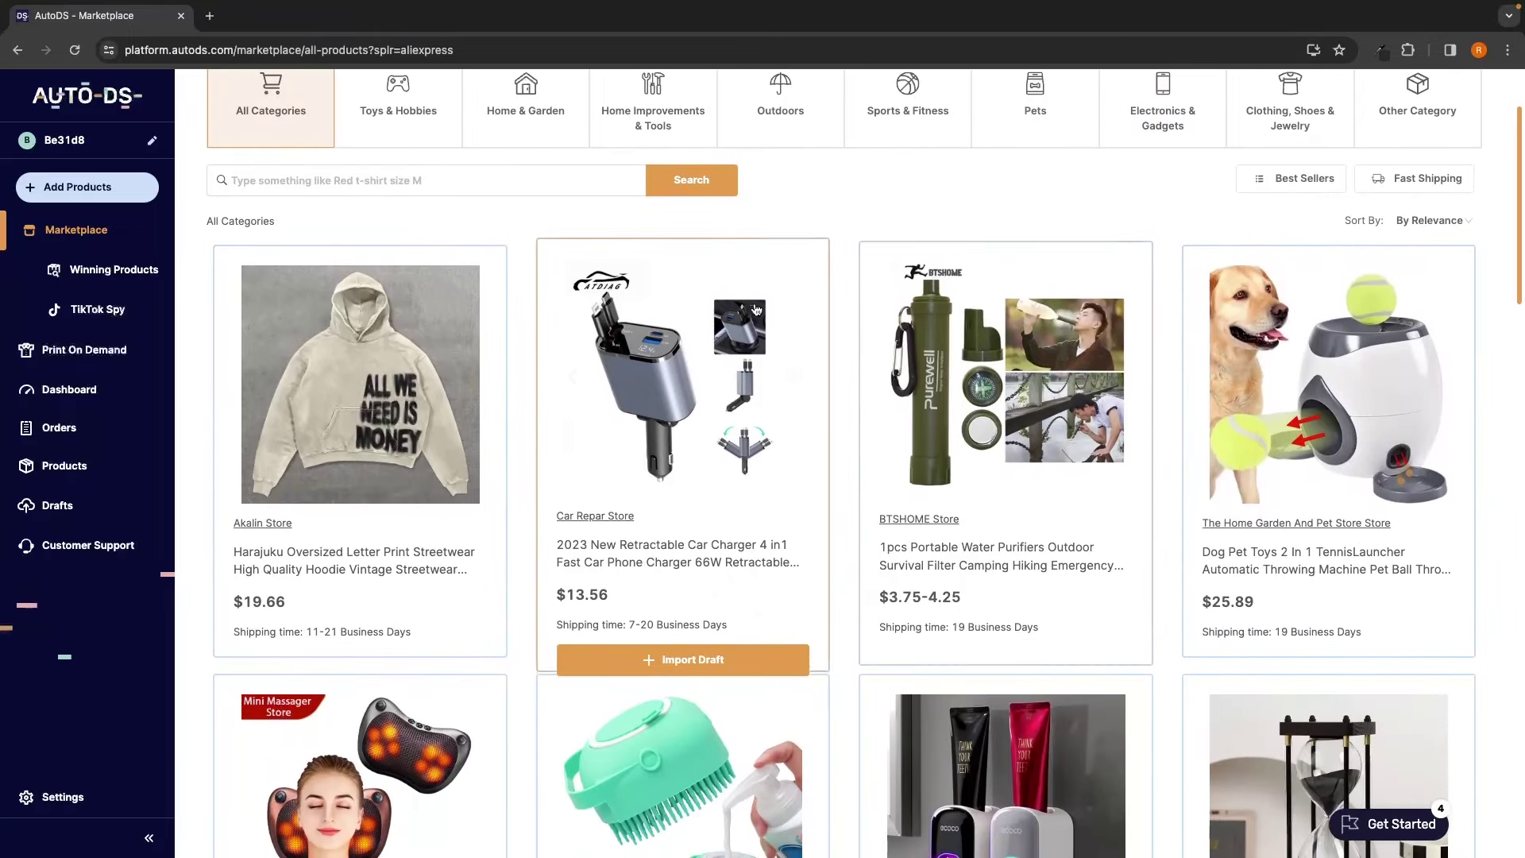
scroll(922, 225, up, 1)
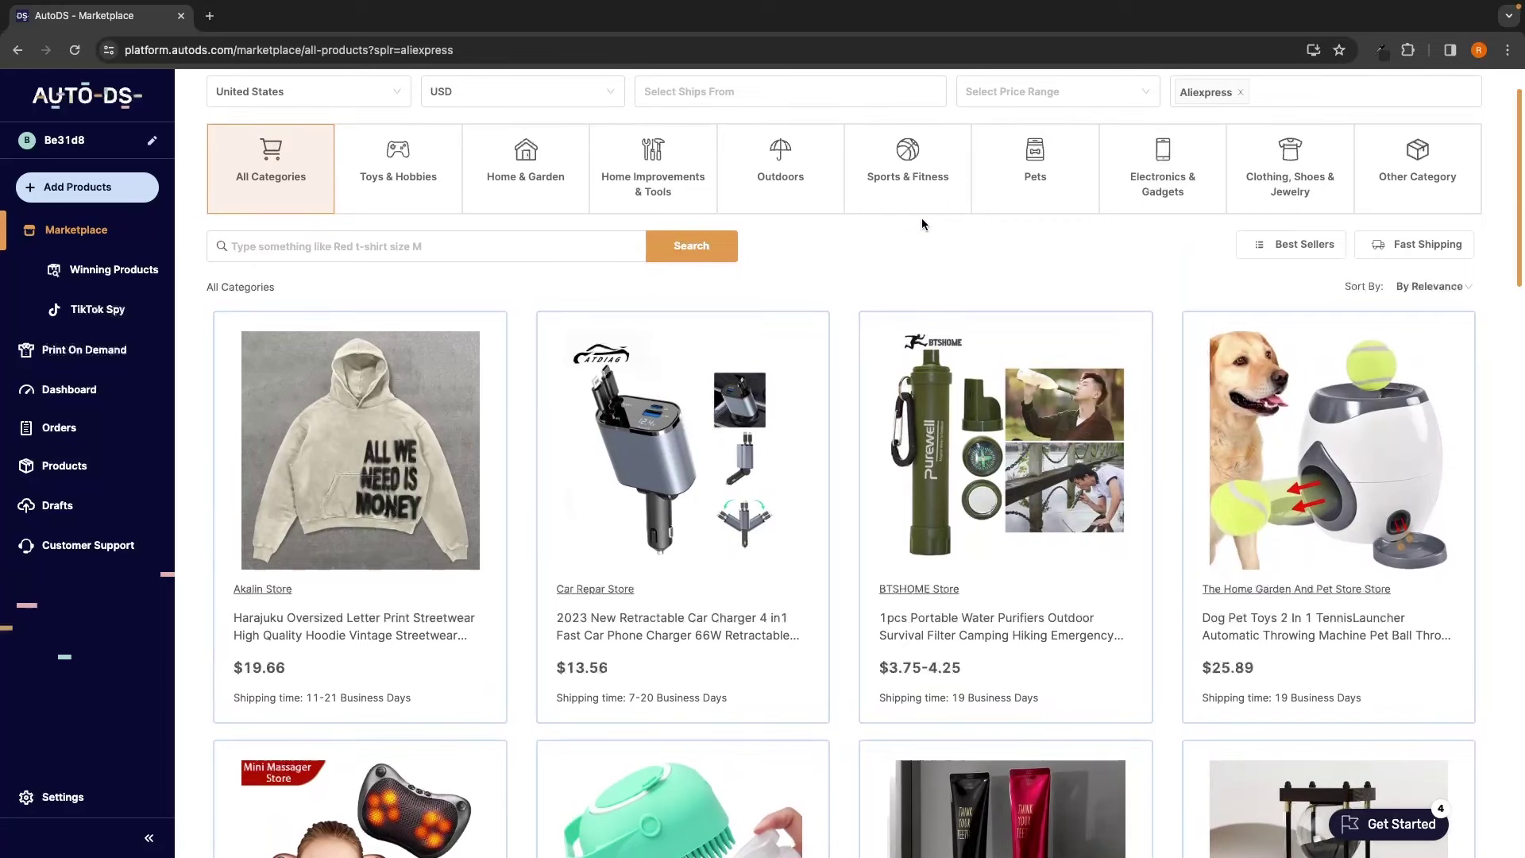
scroll(921, 219, down, 2)
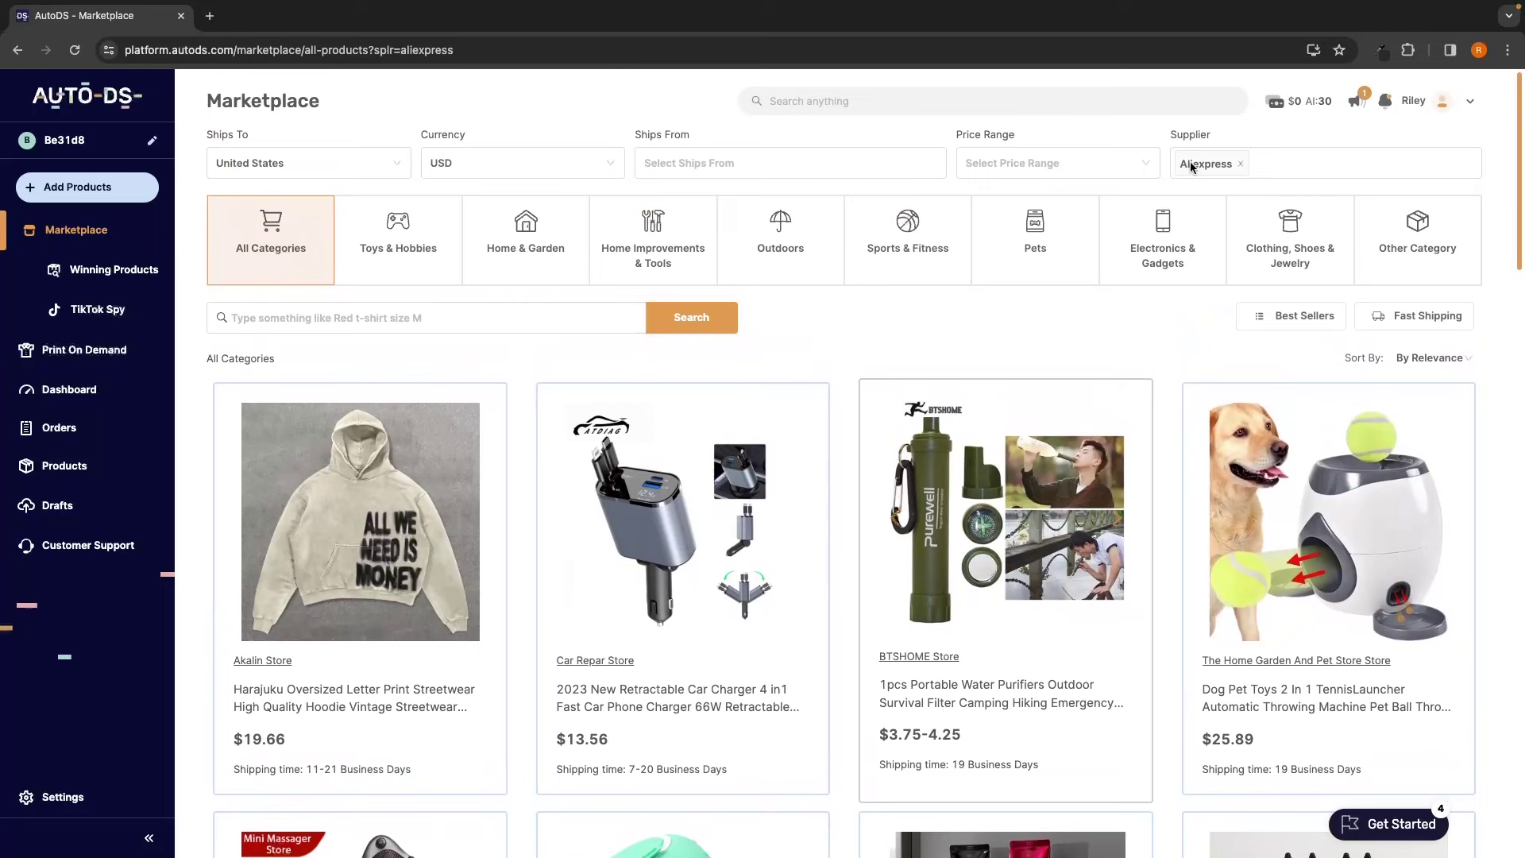
scroll(1223, 168, down, 1)
scroll(1303, 603, down, 2)
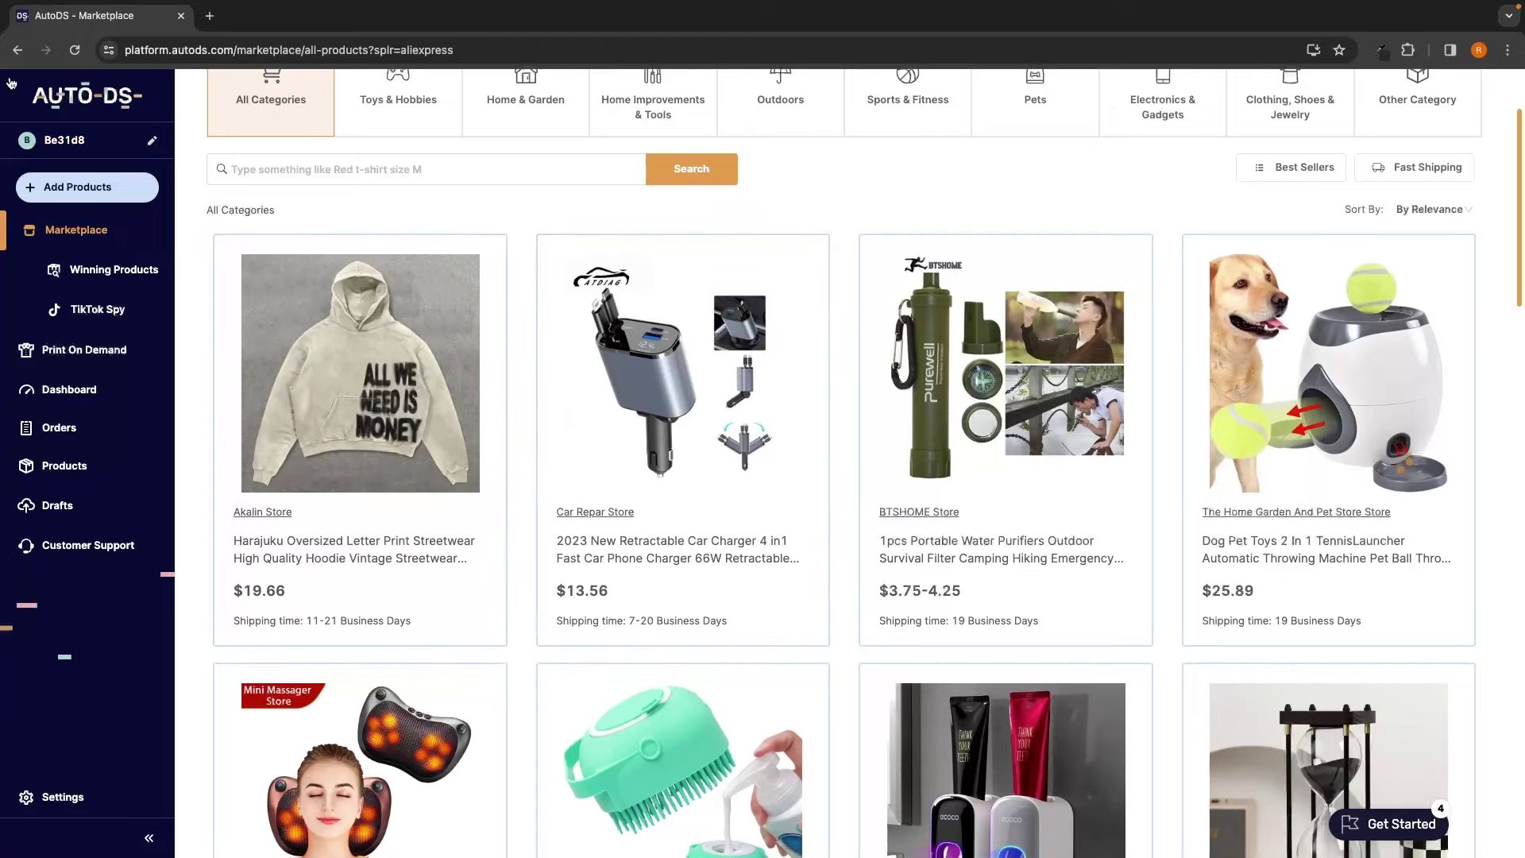
scroll(876, 211, up, 2)
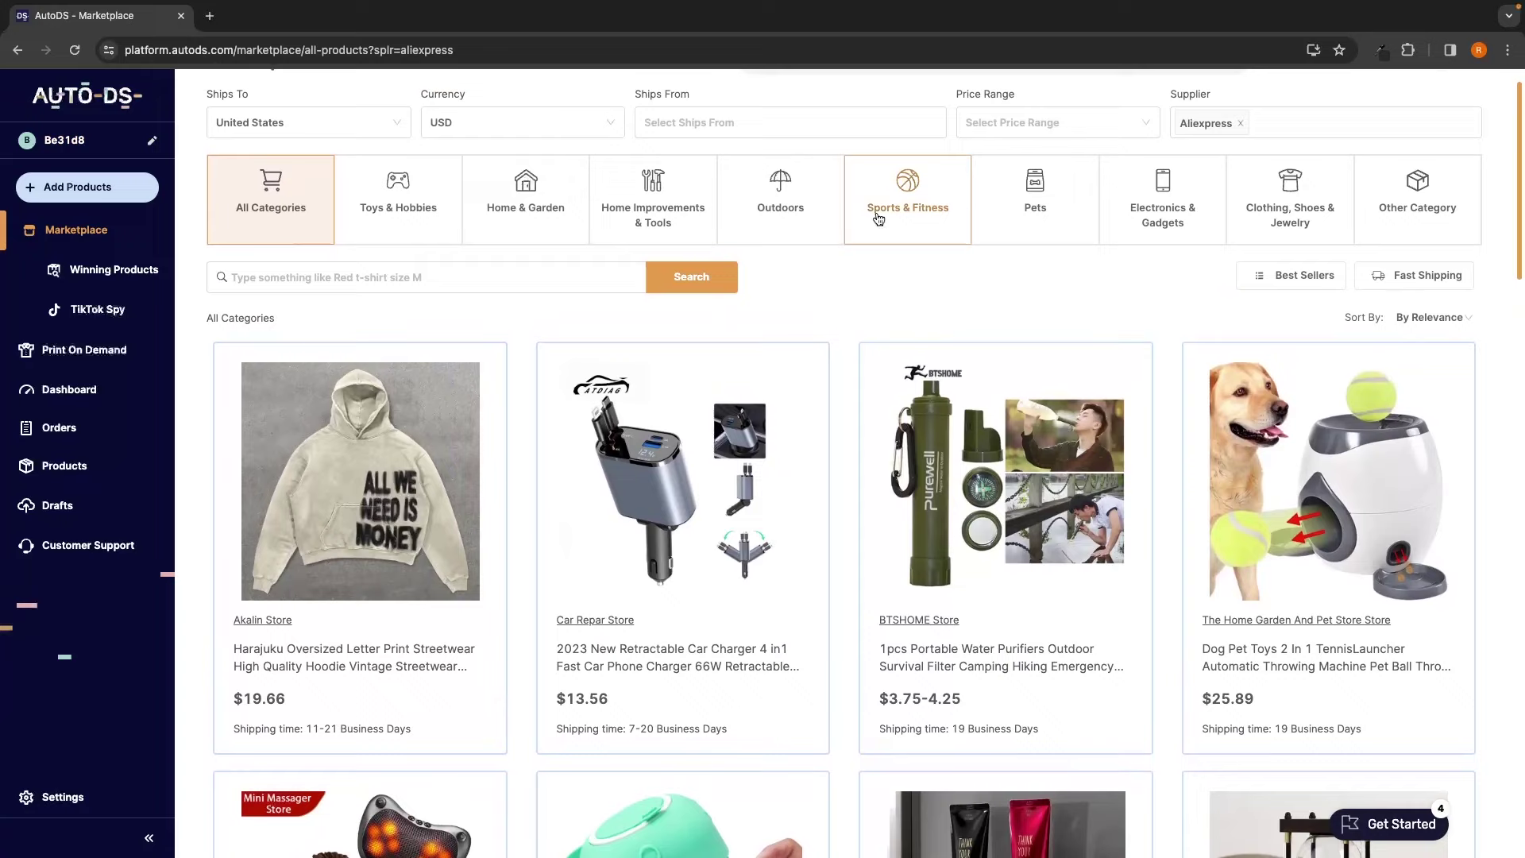
Replace the Aliexpress supplier filter with AutoDS Suppliers and browse the results.
click(1241, 157)
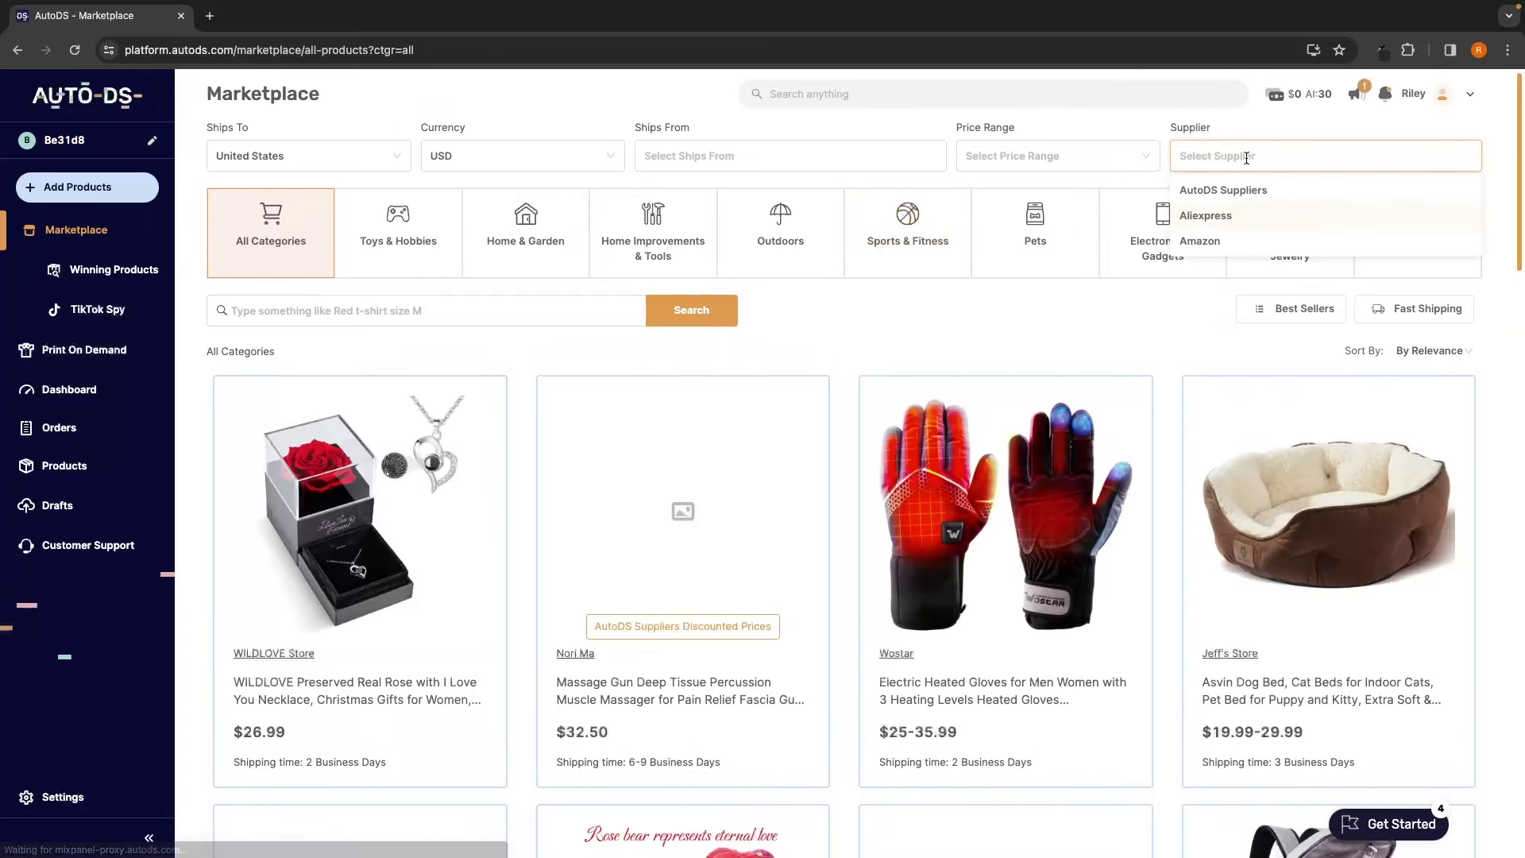
click(1231, 195)
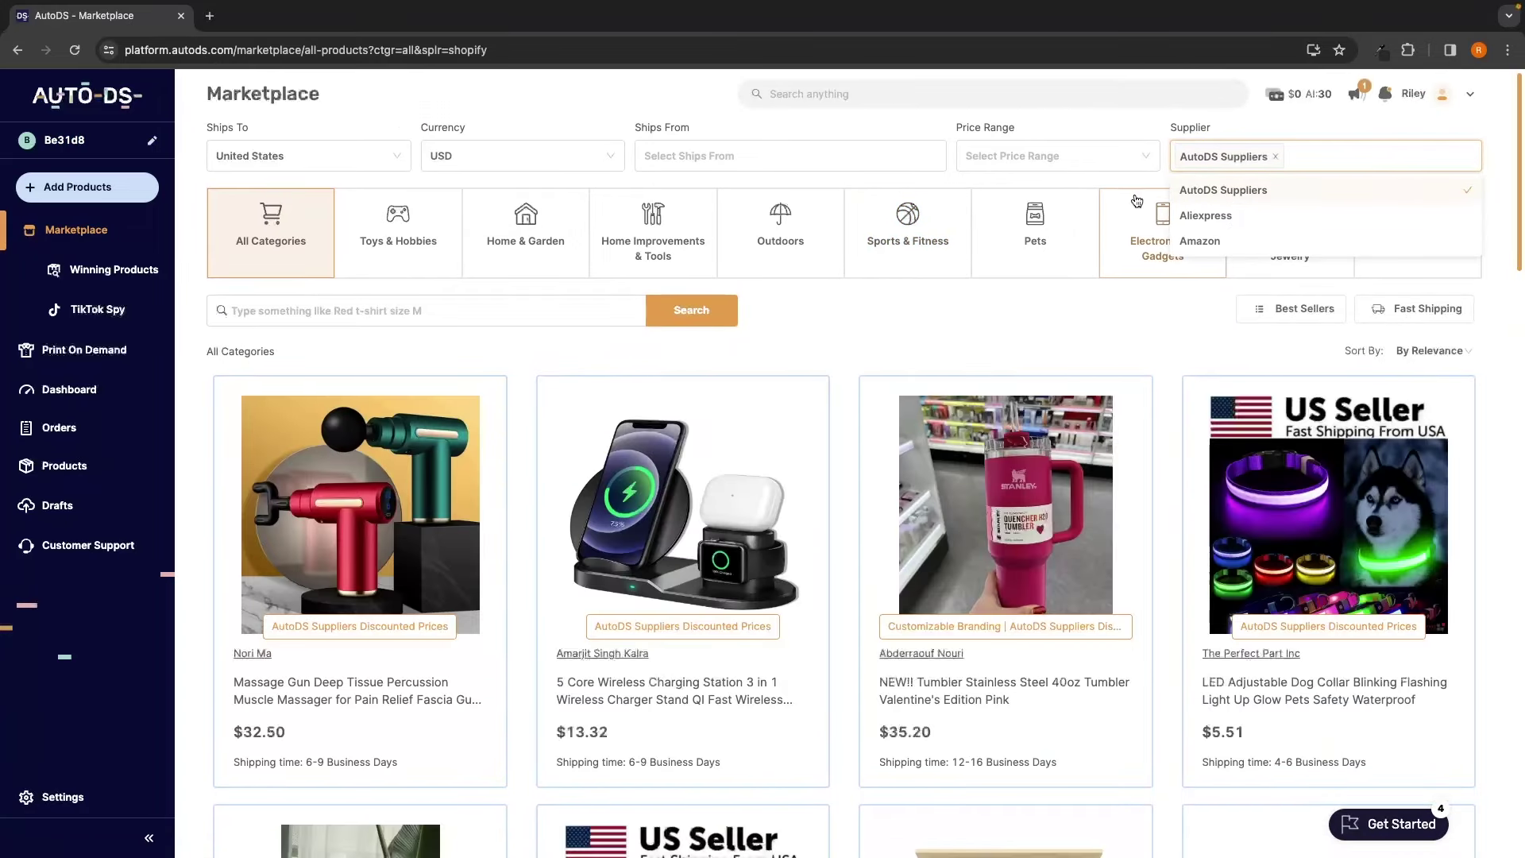
scroll(1102, 403, down, 3)
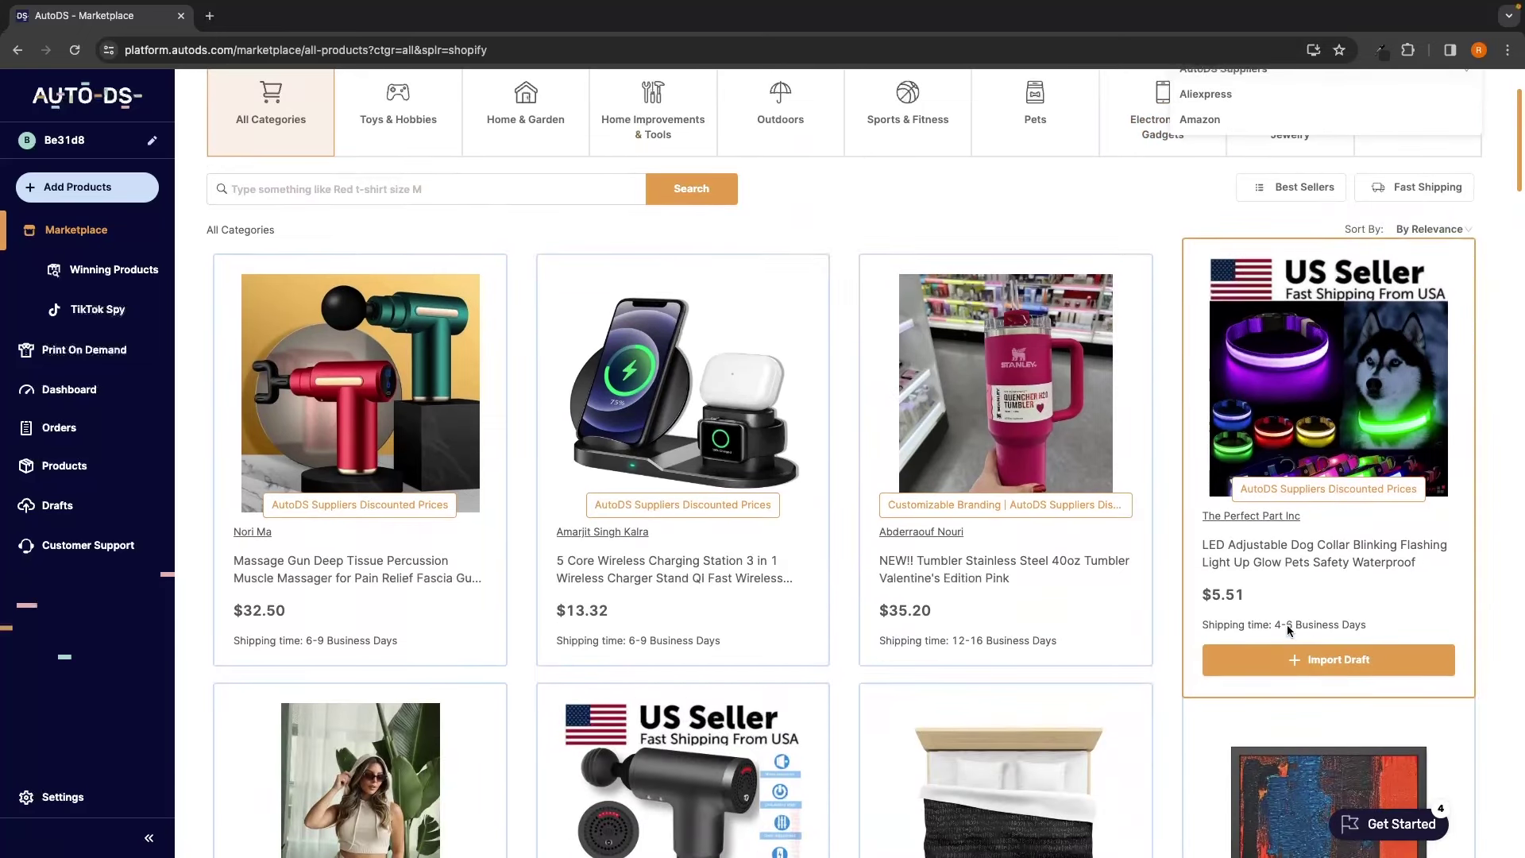
scroll(1287, 624, down, 3)
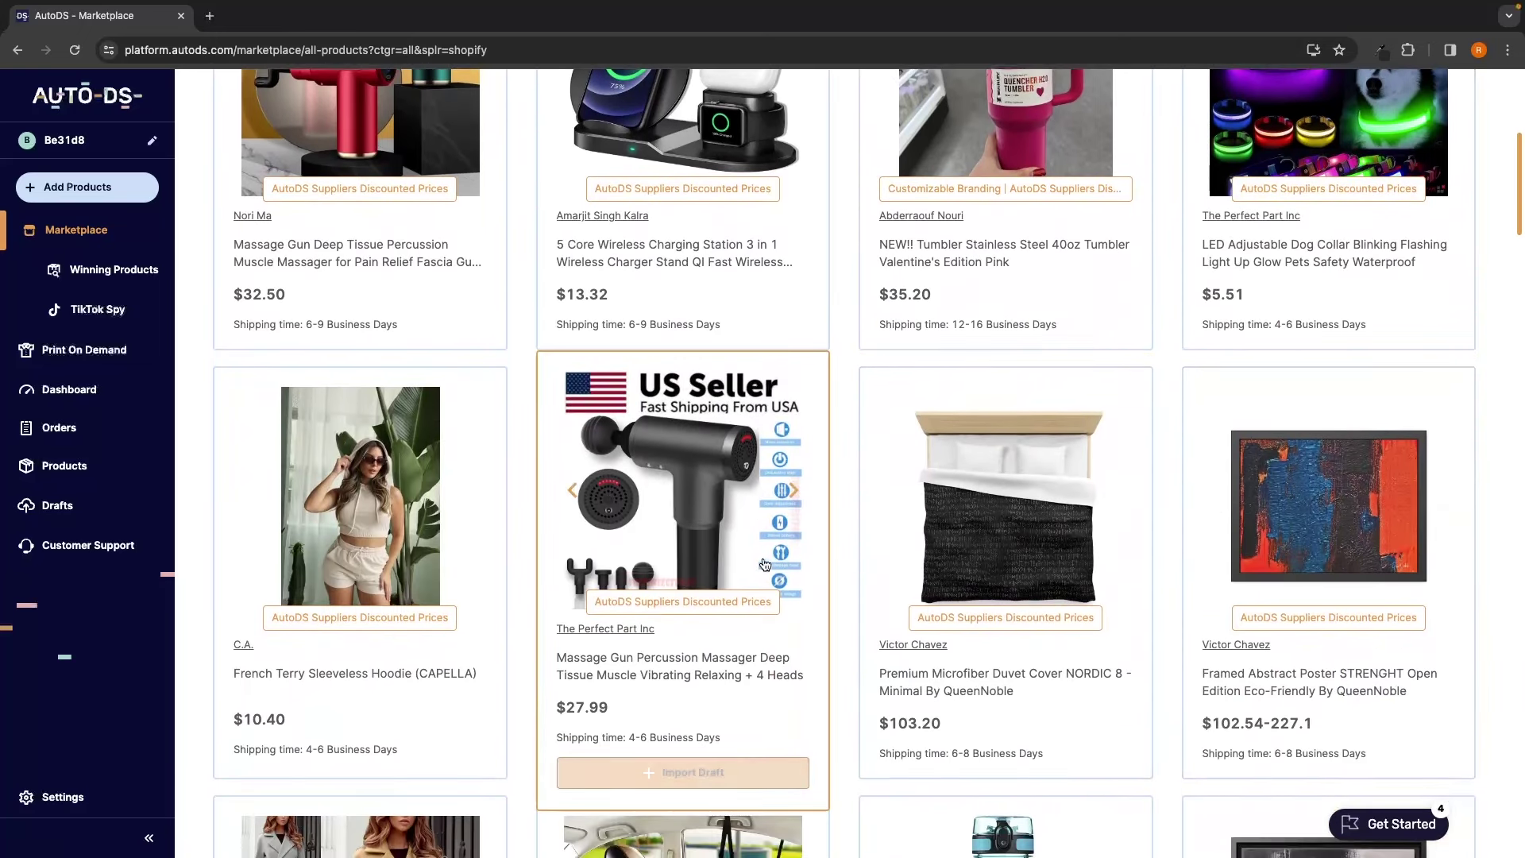
scroll(285, 243, up, 6)
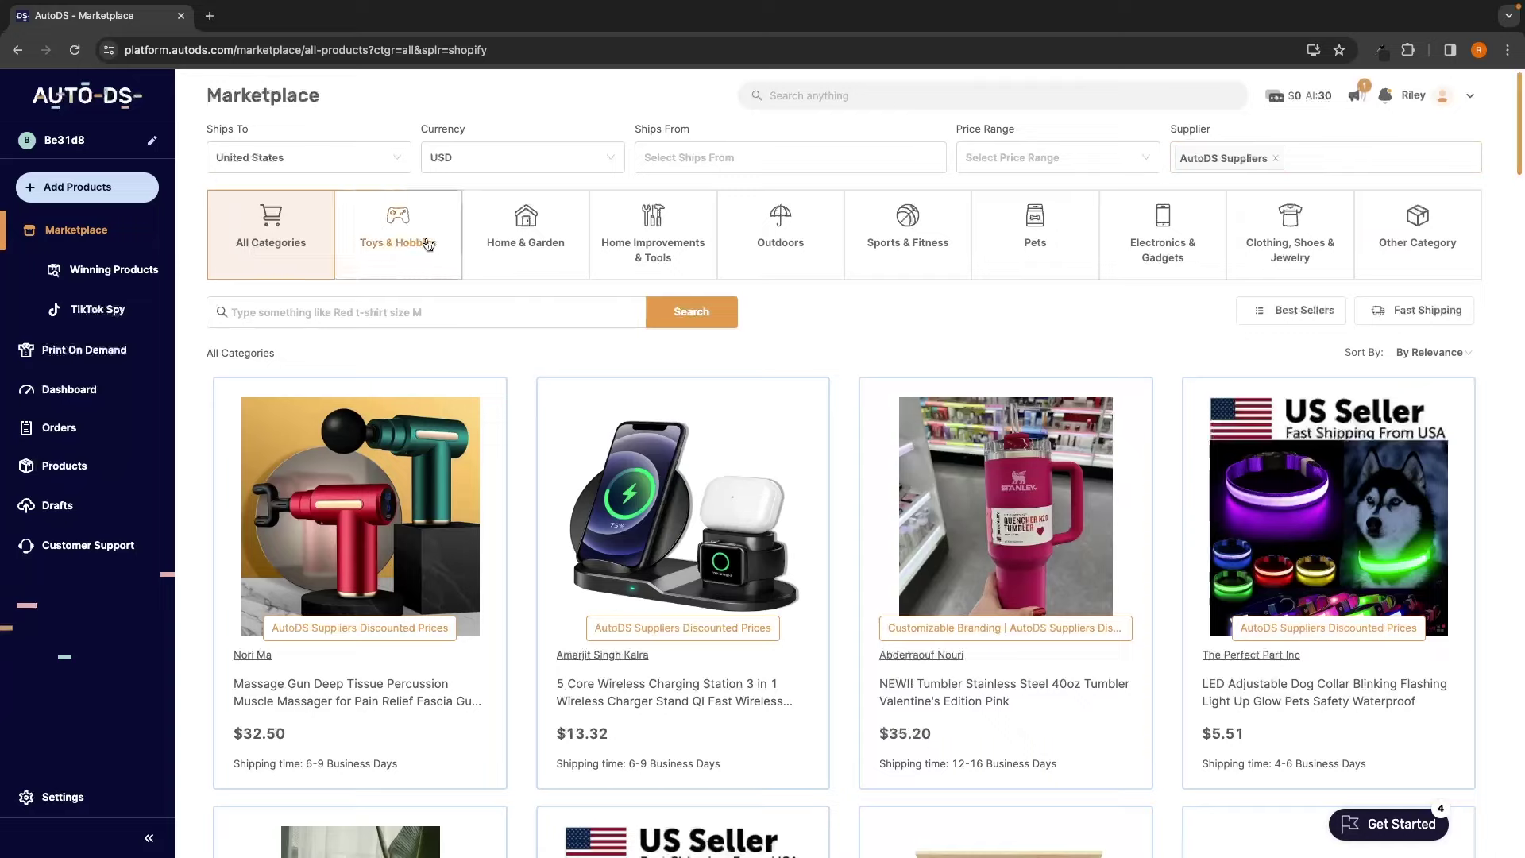
Search AutoDS-supplier products for 'blender', then return to the Marketplace home page.
click(528, 246)
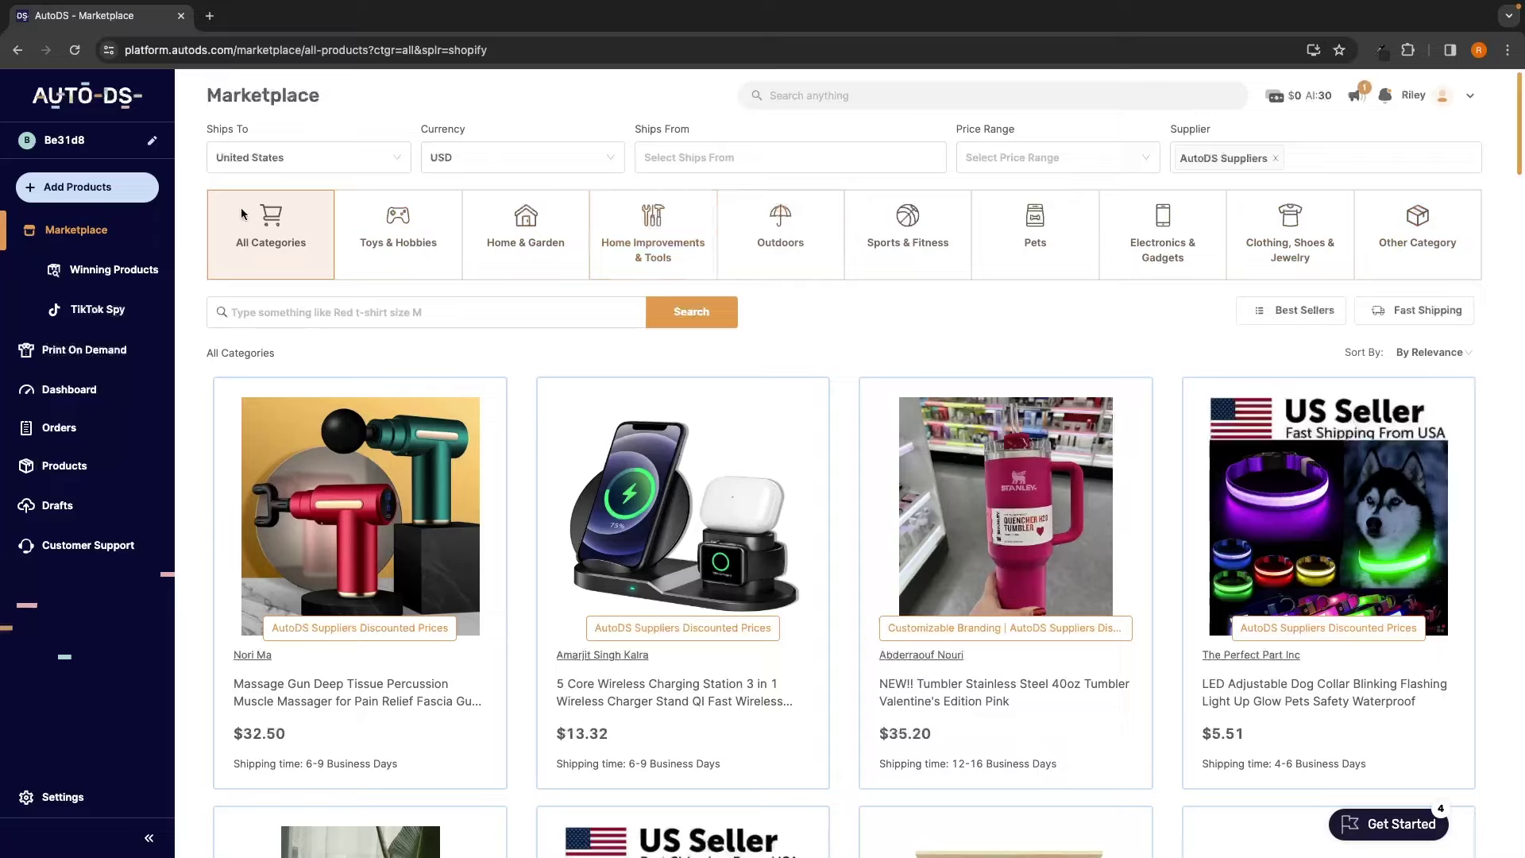
click(300, 312)
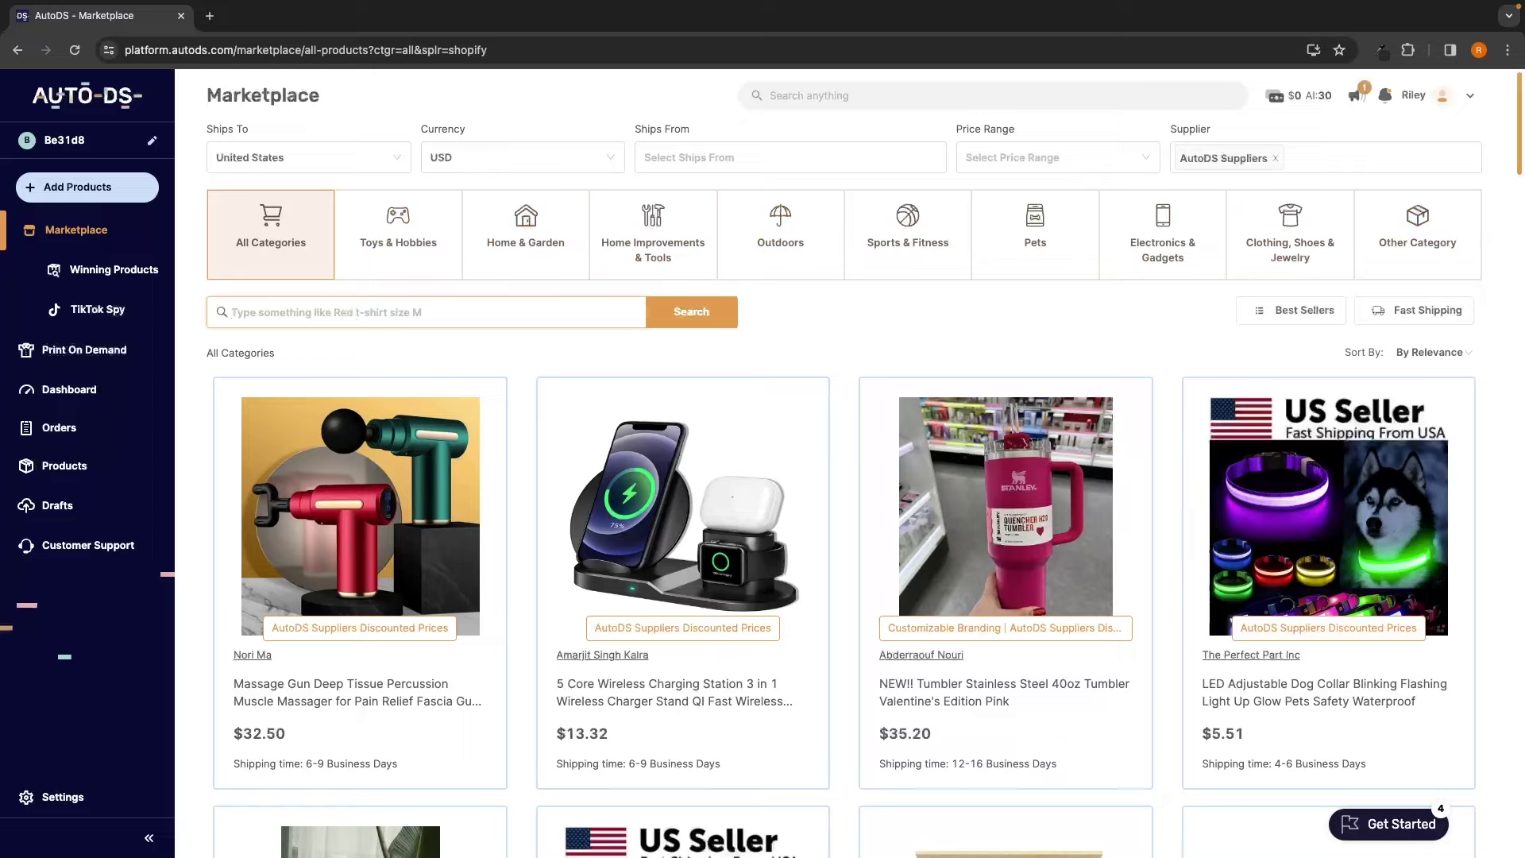
text(blender)
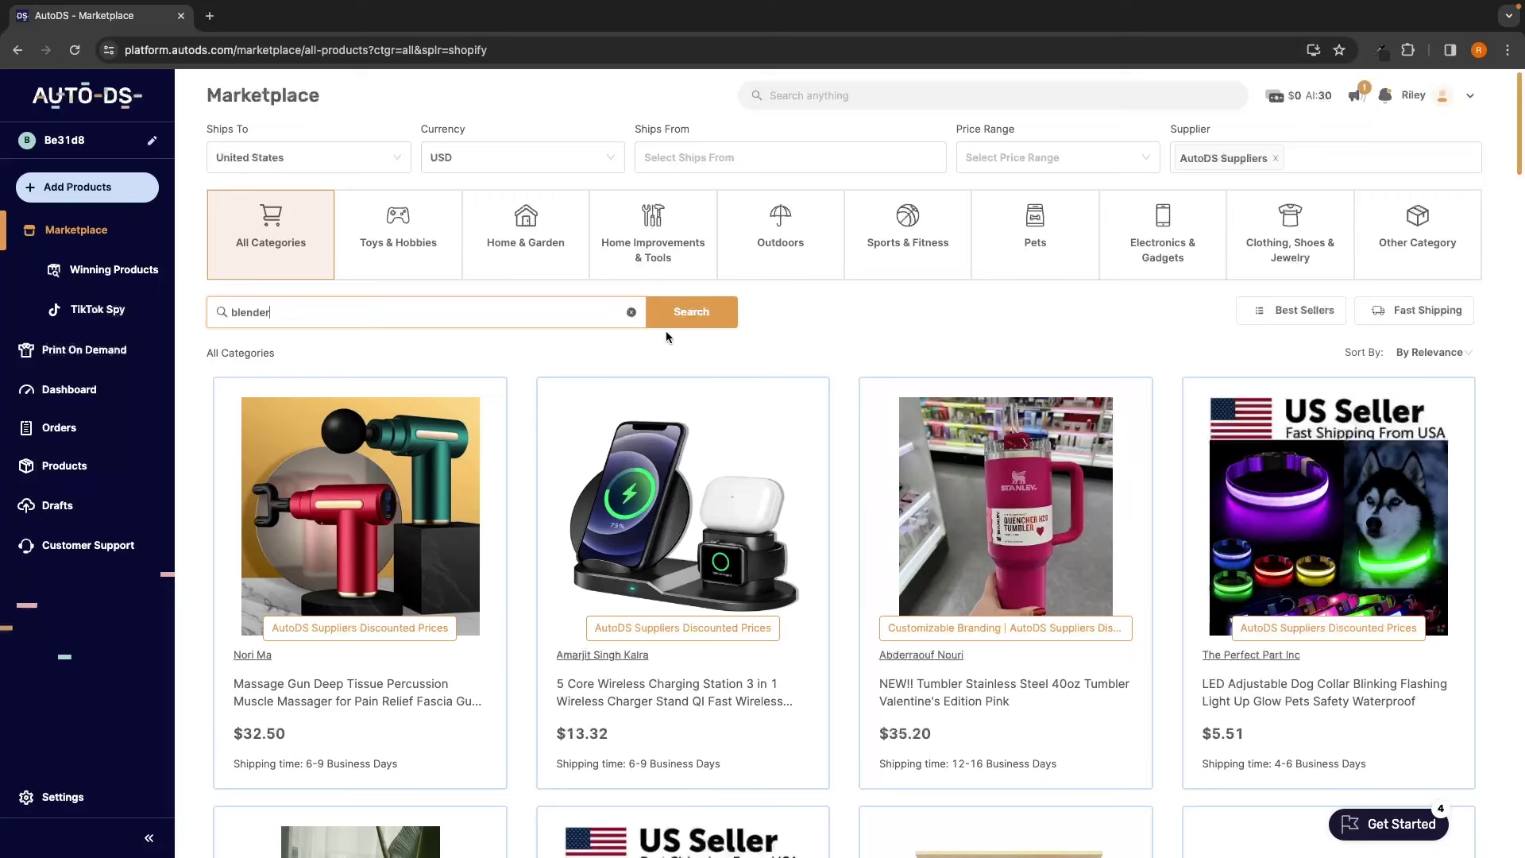
click(685, 318)
scroll(828, 318, down, 1)
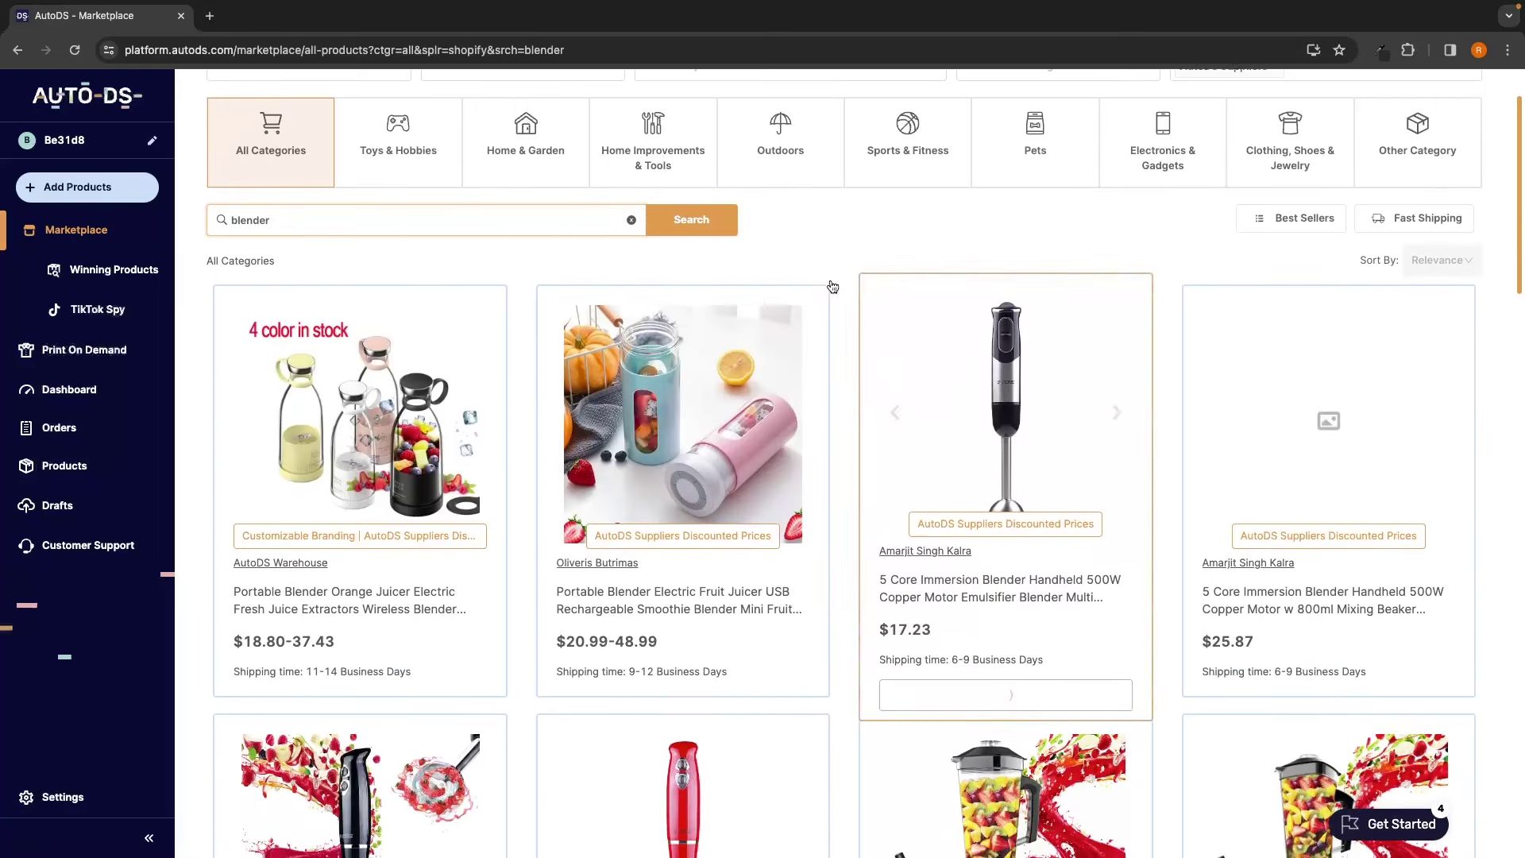
scroll(634, 671, down, 2)
scroll(635, 674, down, 5)
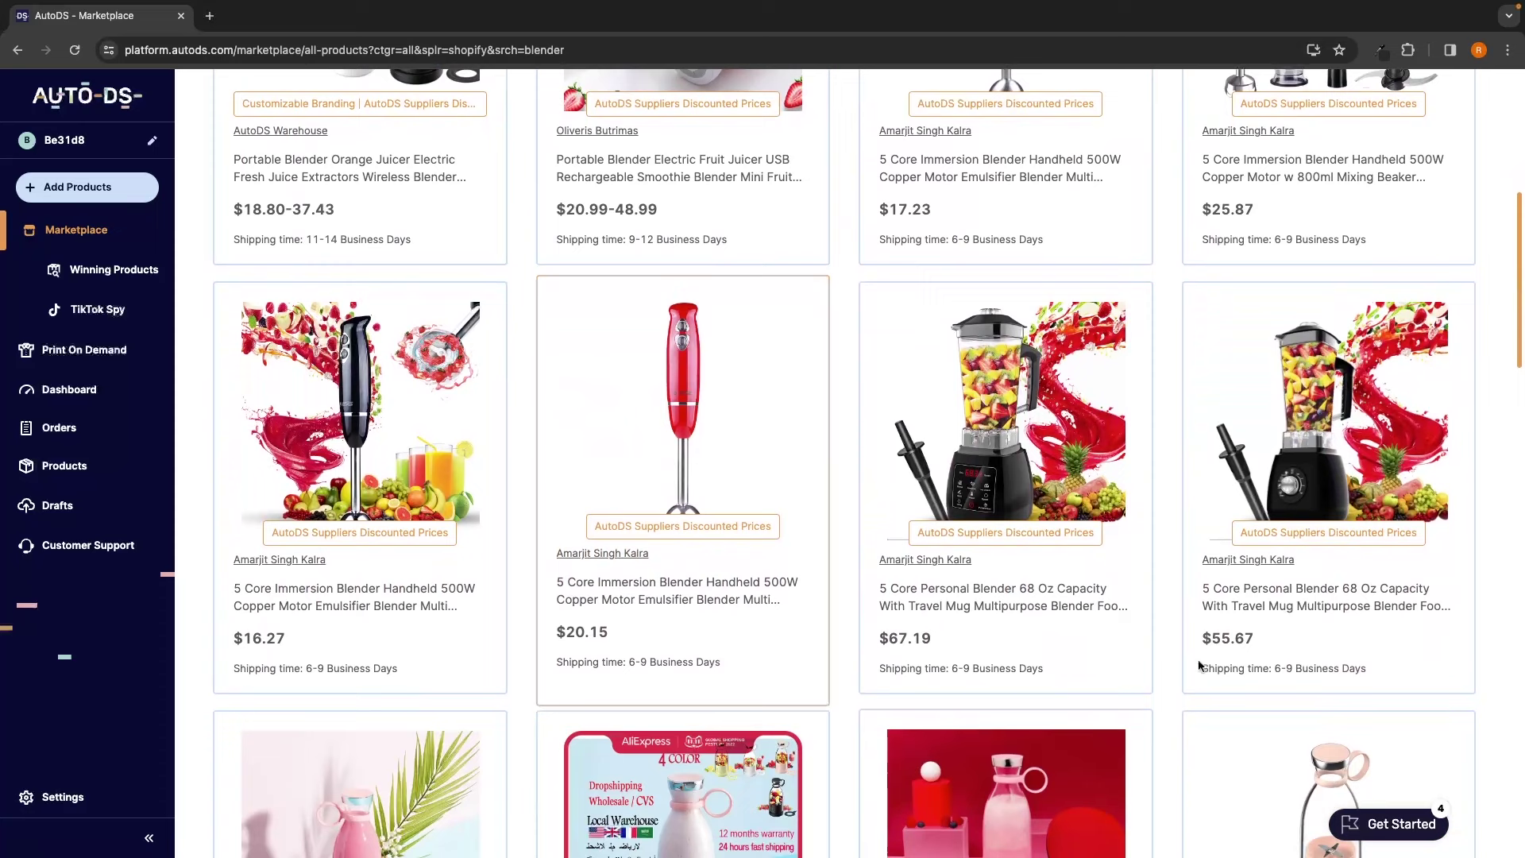
scroll(998, 352, down, 3)
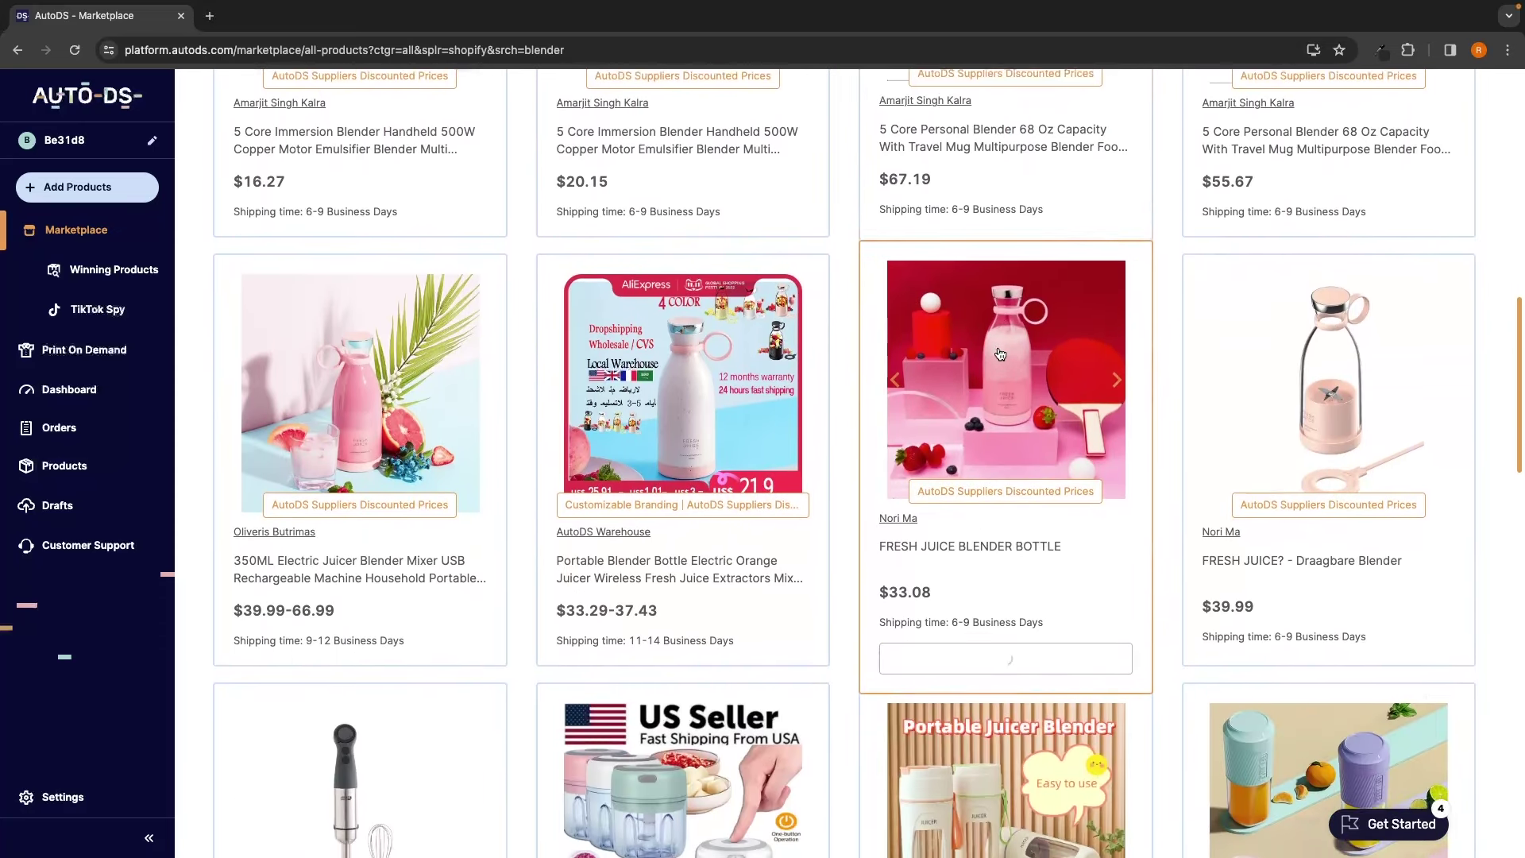
click(134, 243)
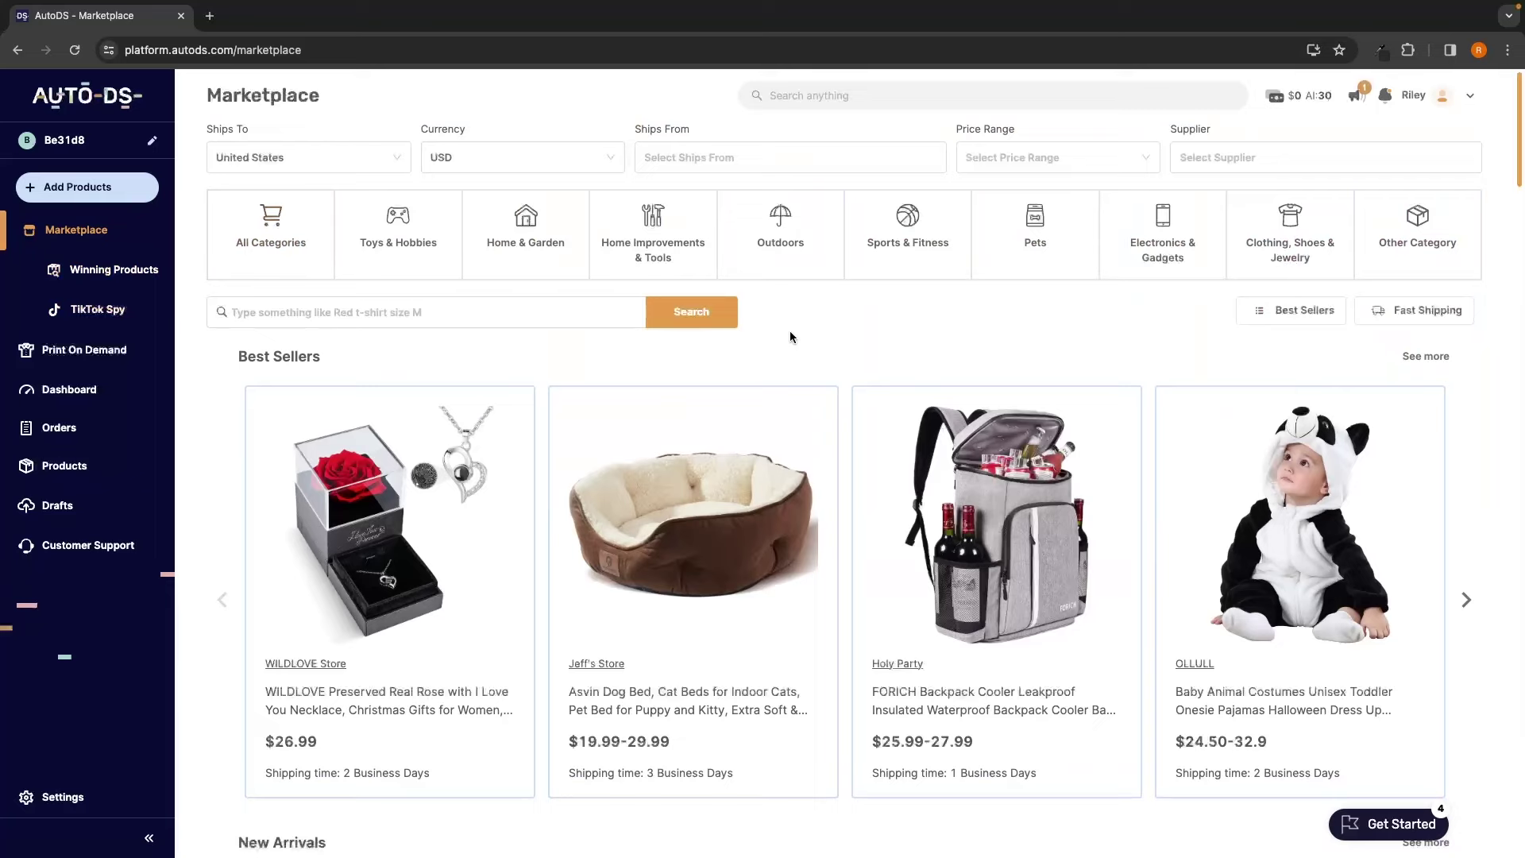
Open the Winning Products list, then start and dismiss the Product Finding Hub add-on purchase.
click(121, 271)
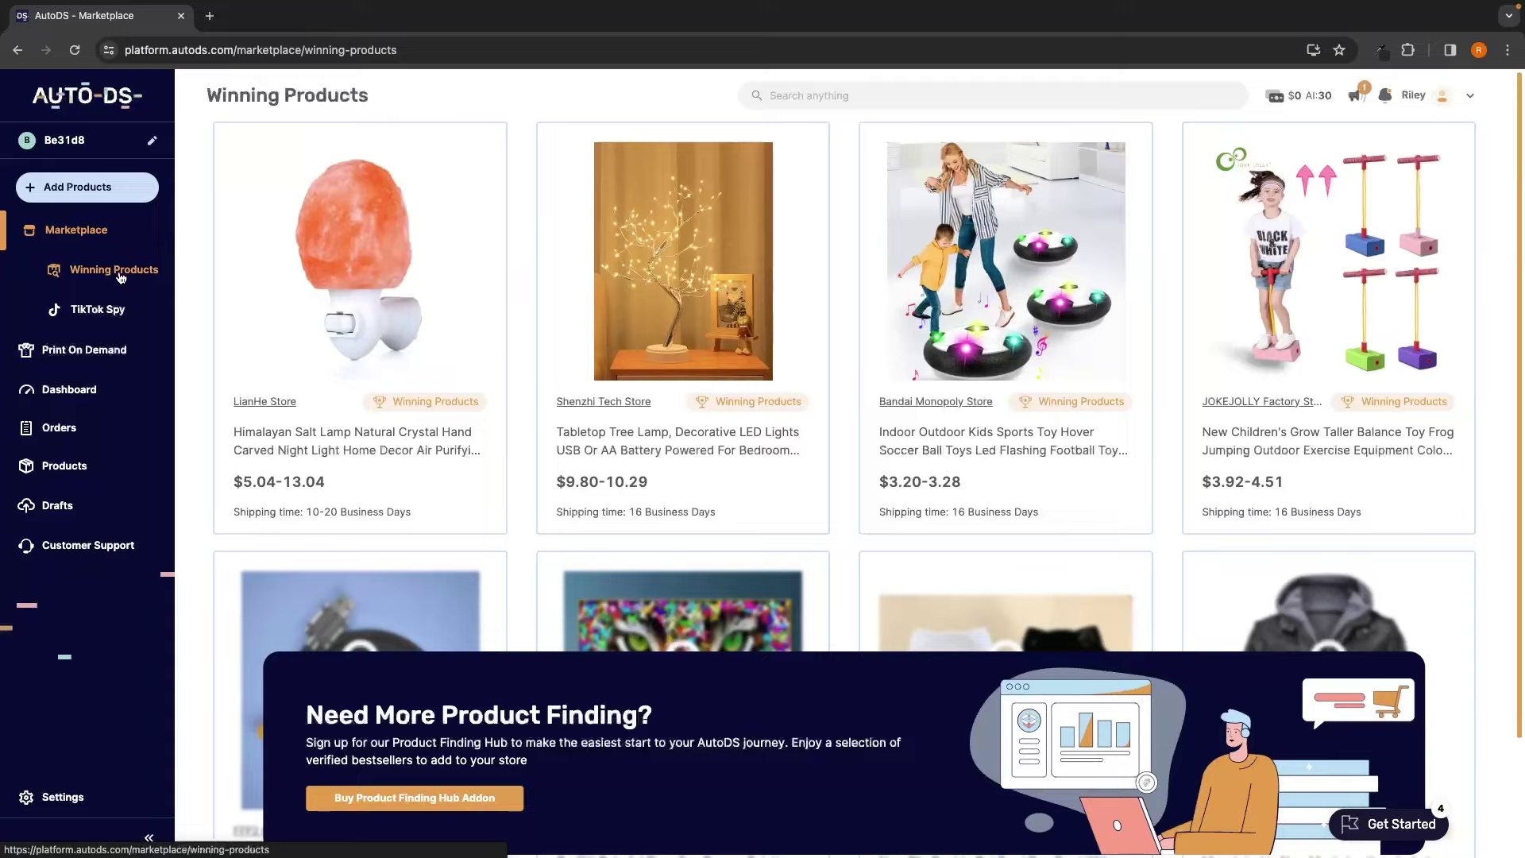
mouse_move(404, 390)
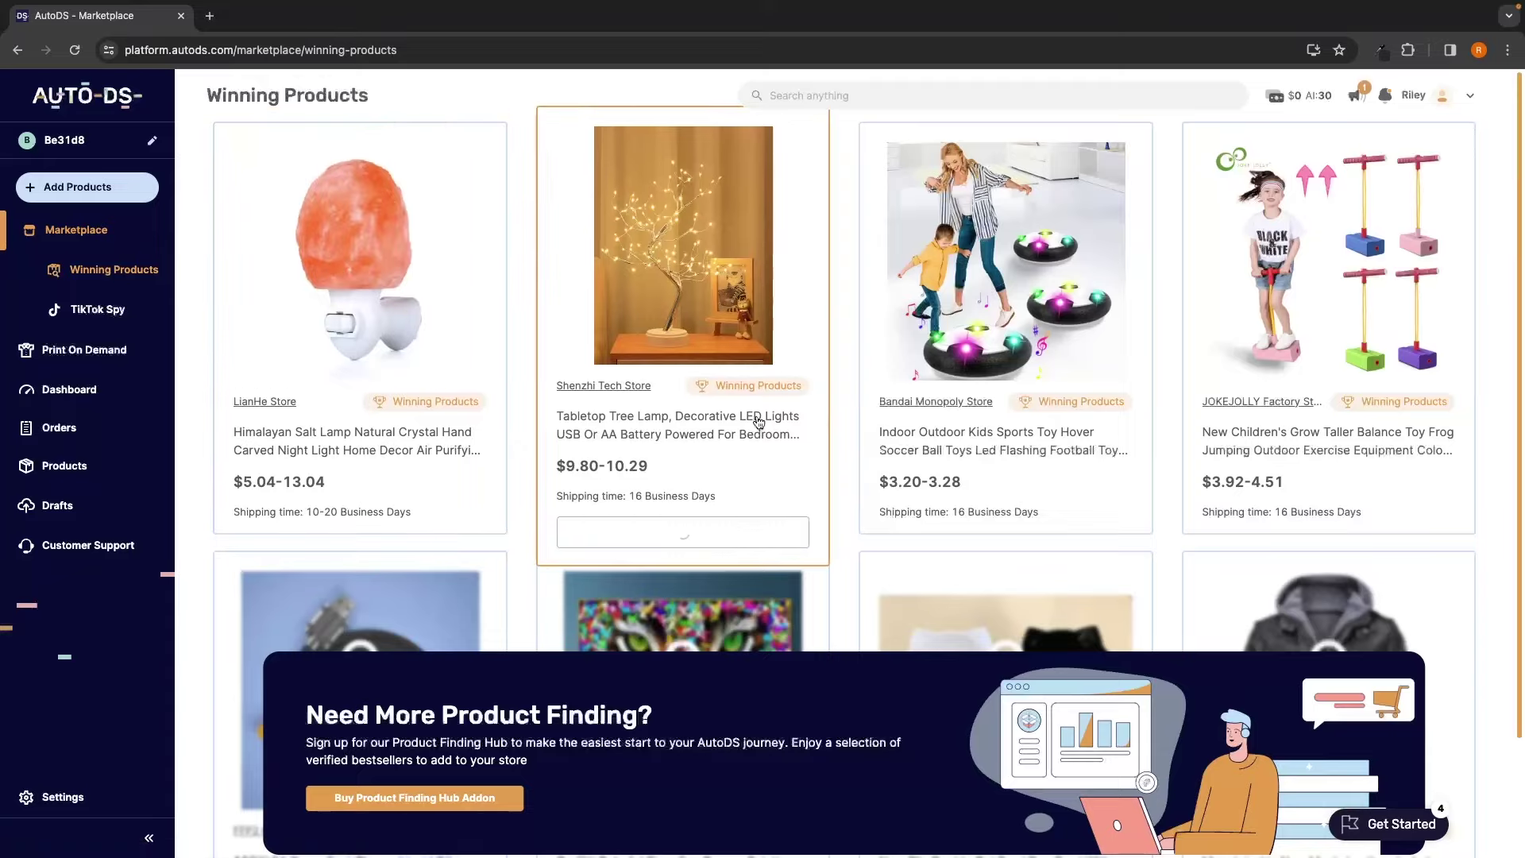
scroll(958, 397, down, 1)
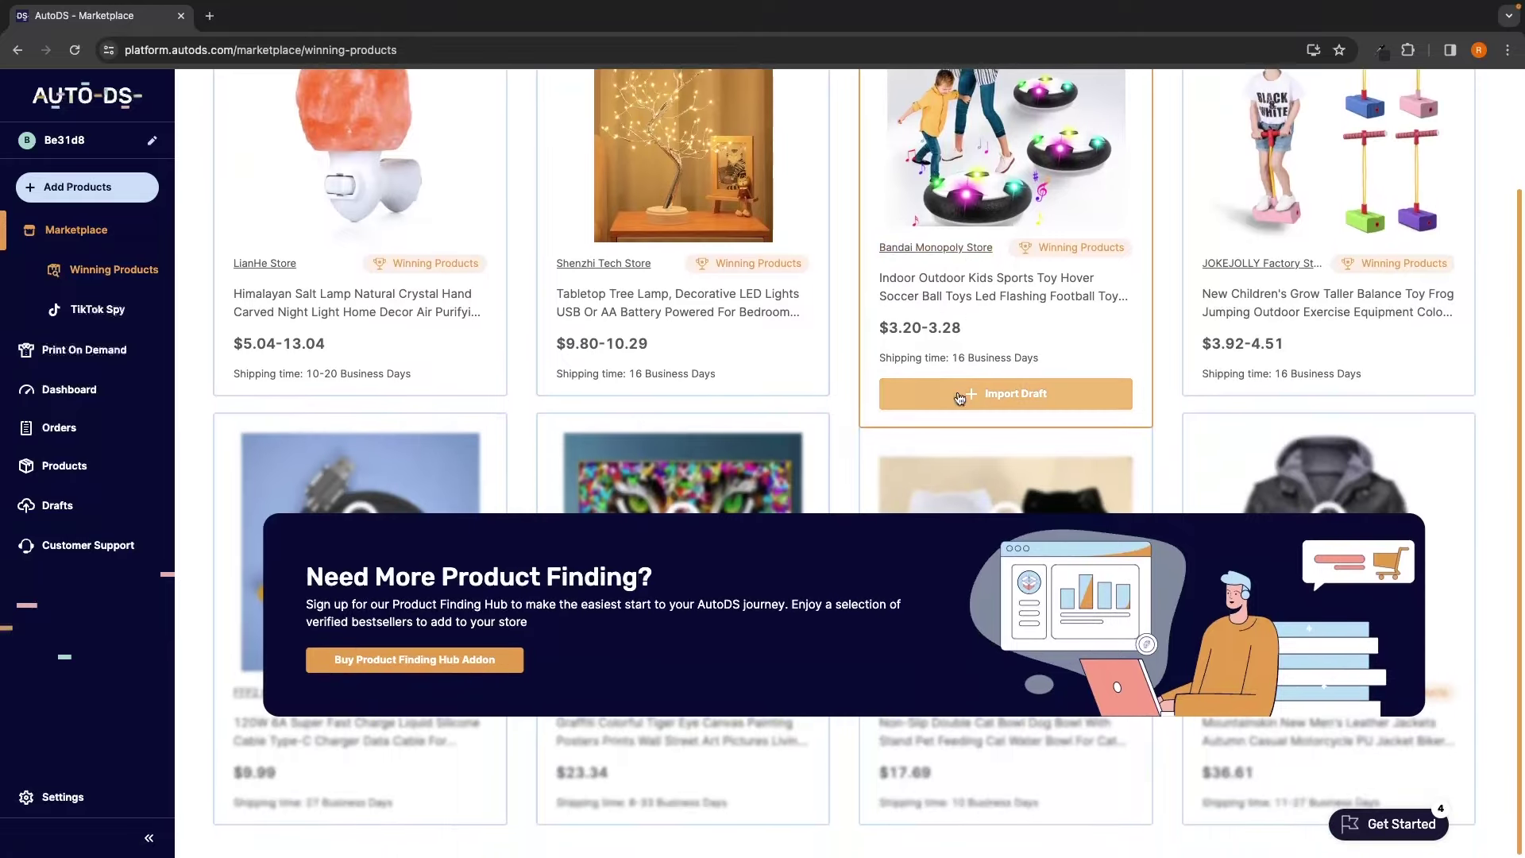
click(436, 739)
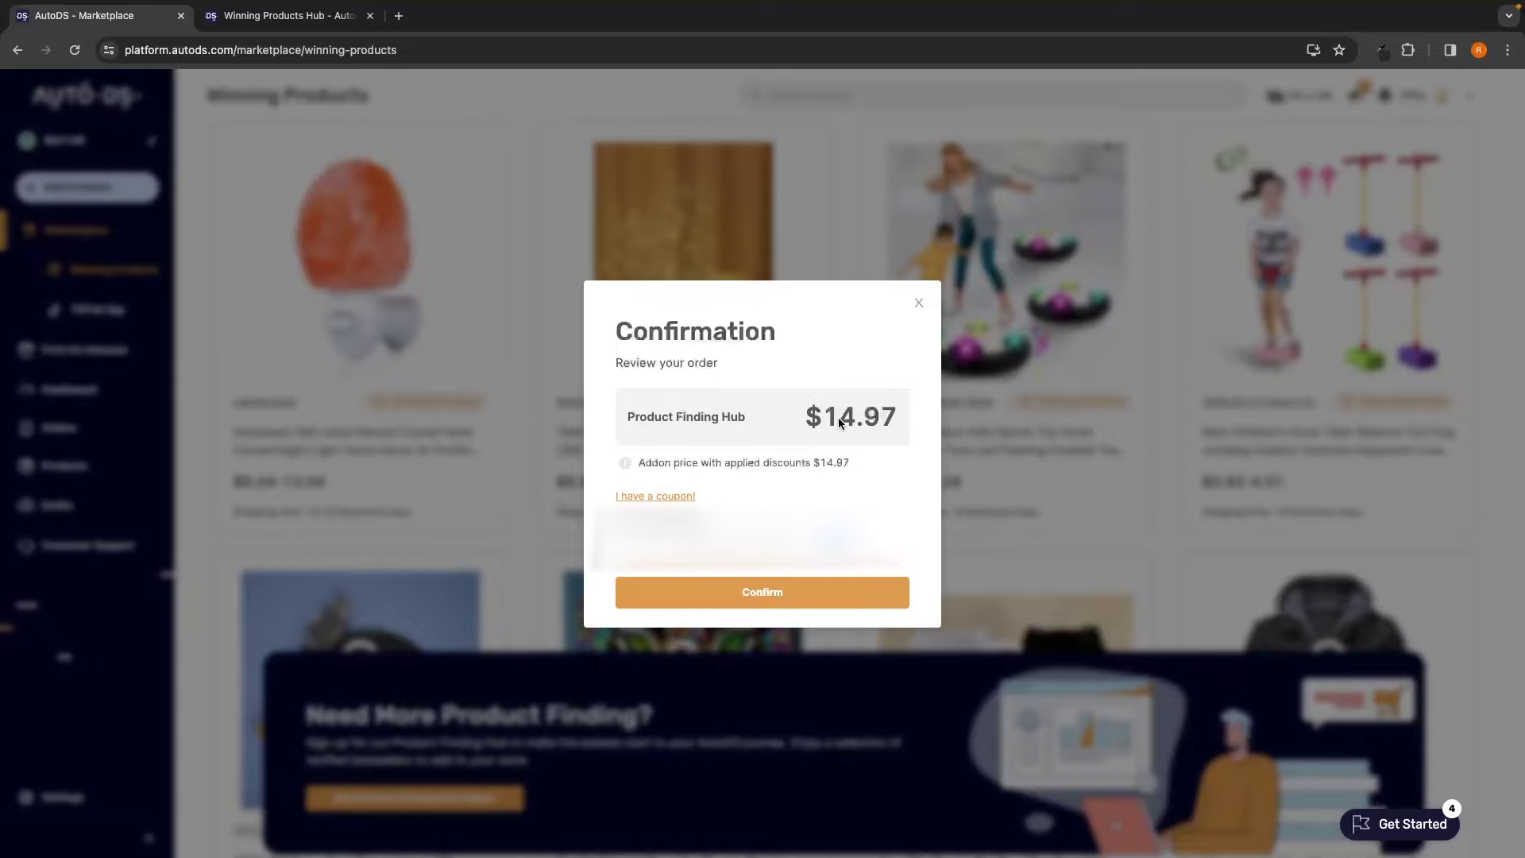
click(986, 310)
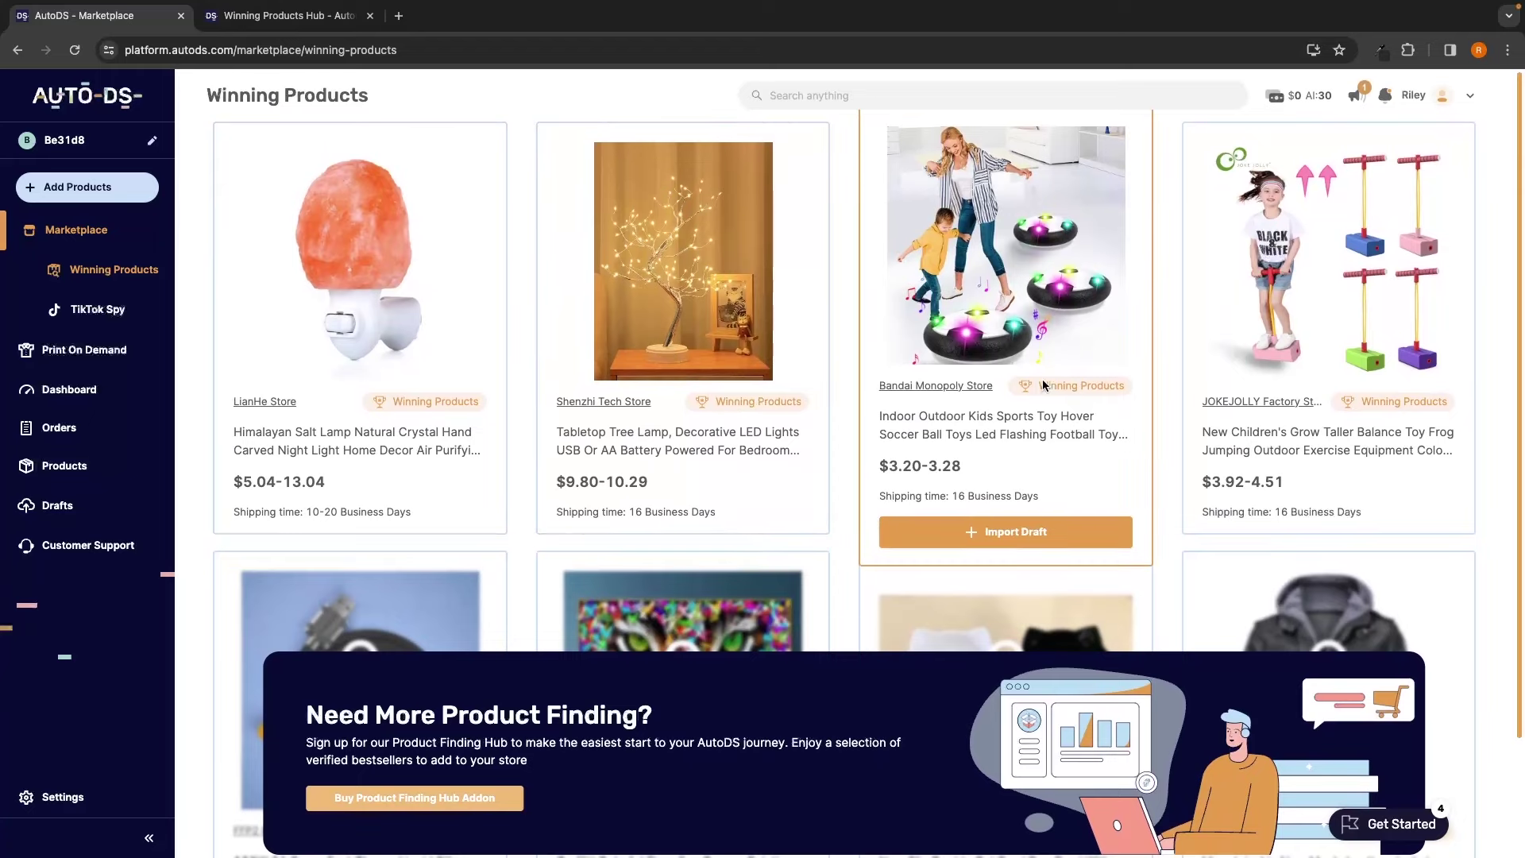
Highlight the curated-catalog and hand-picked best-sellers sentences on the Winning Products Hub page.
click(267, 32)
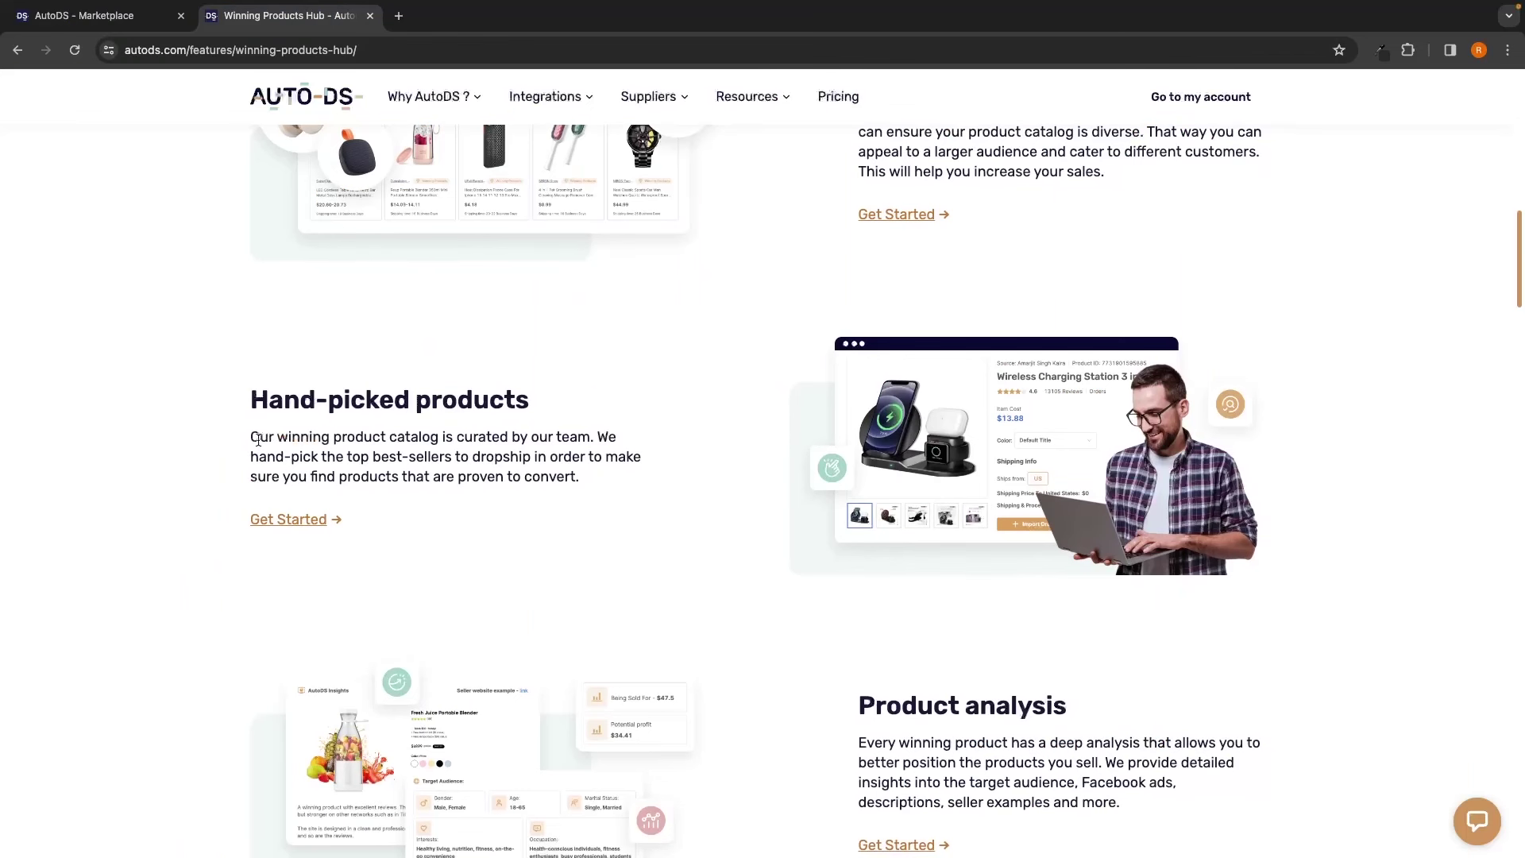
drag(252, 436, 576, 439)
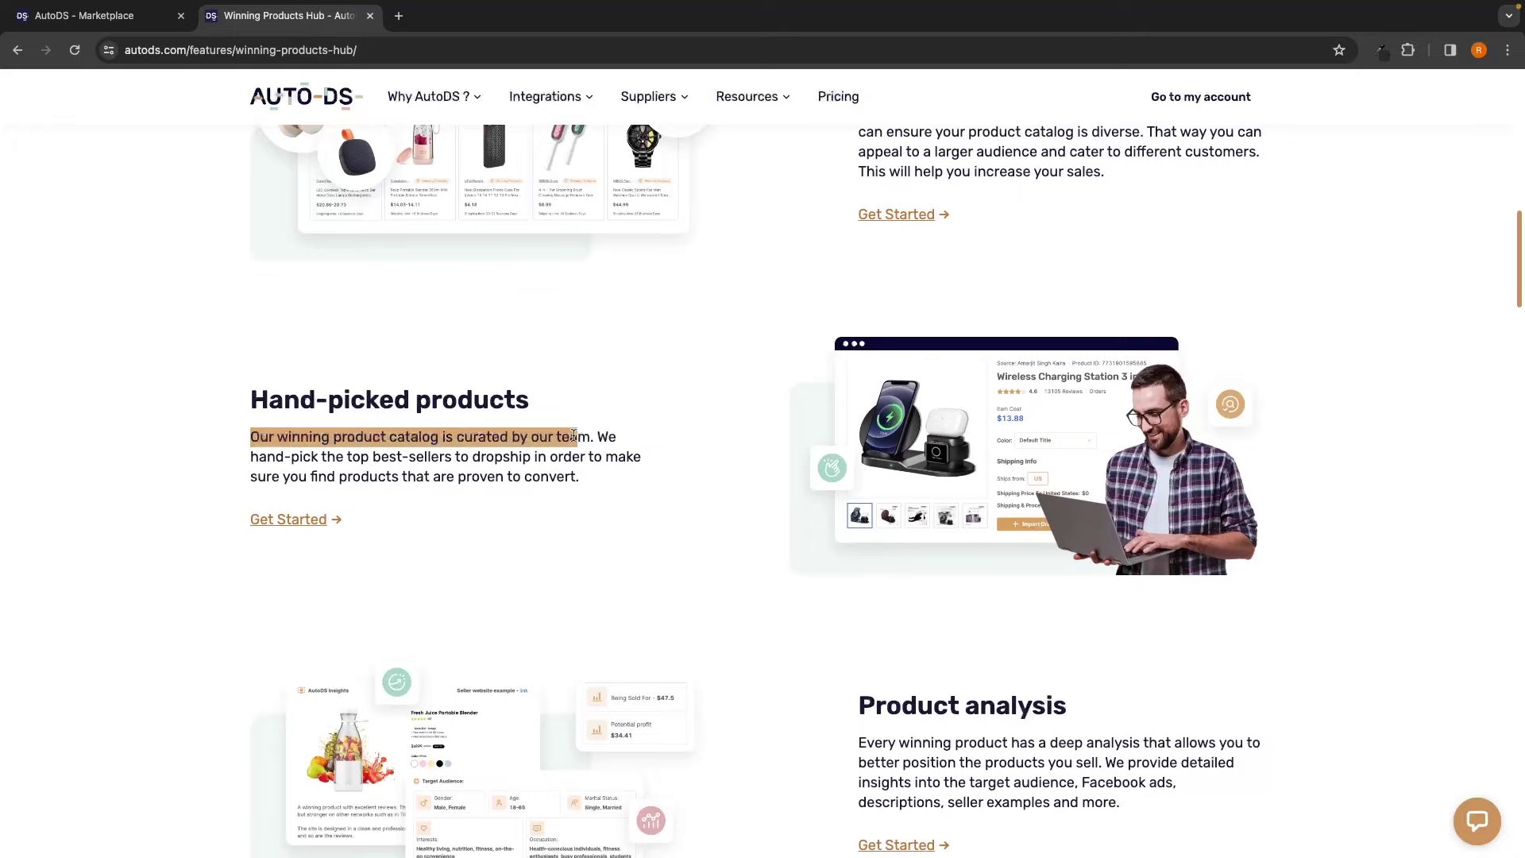
drag(244, 459, 579, 486)
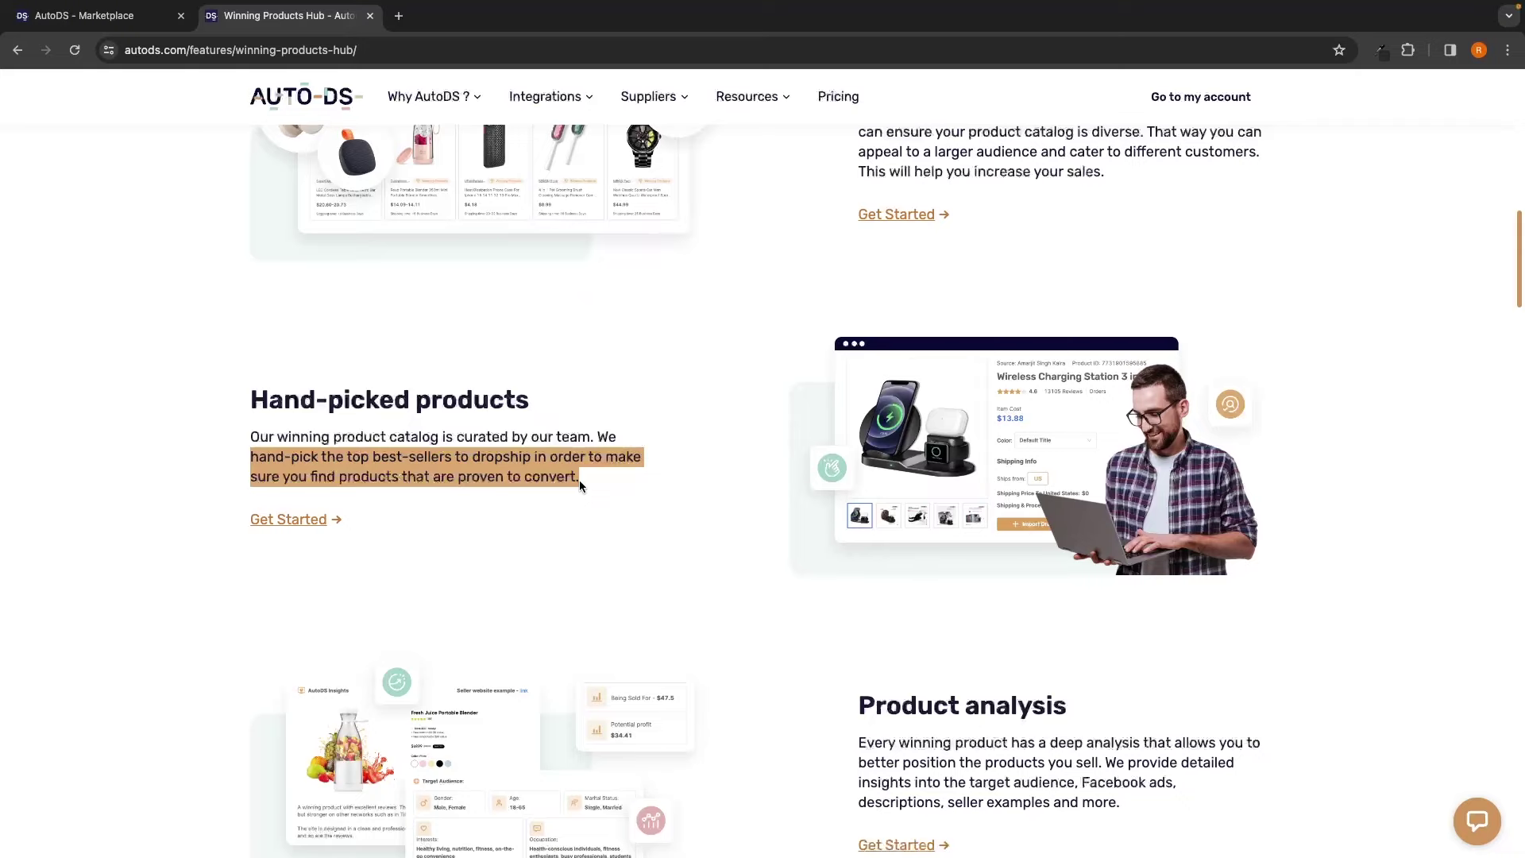
Scroll the Winning Products Hub page to Product analysis, then return to the Winning Products grid.
click(88, 16)
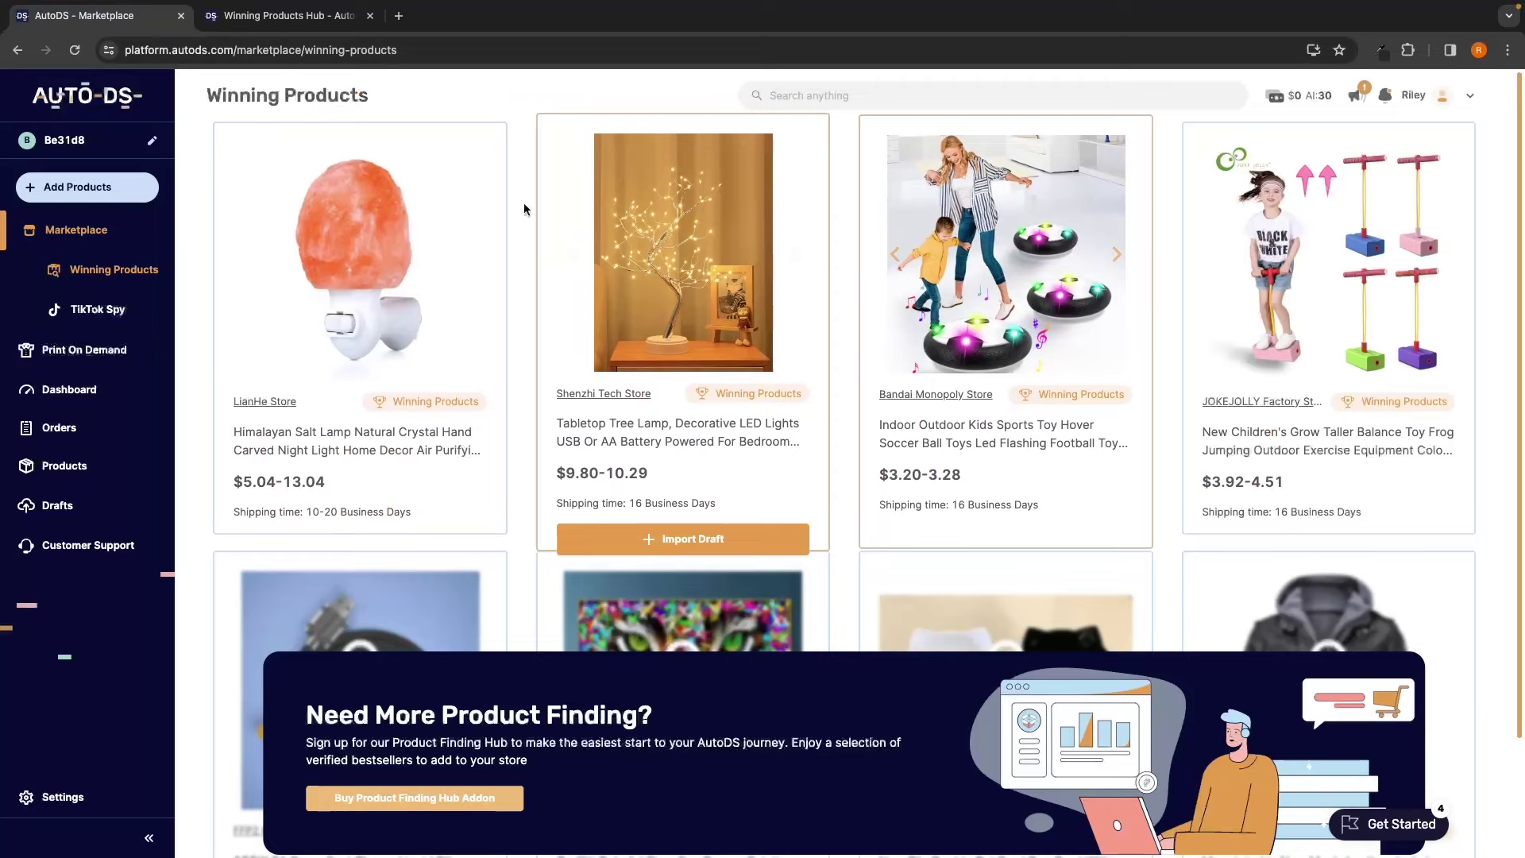
key(ctrl+Tab)
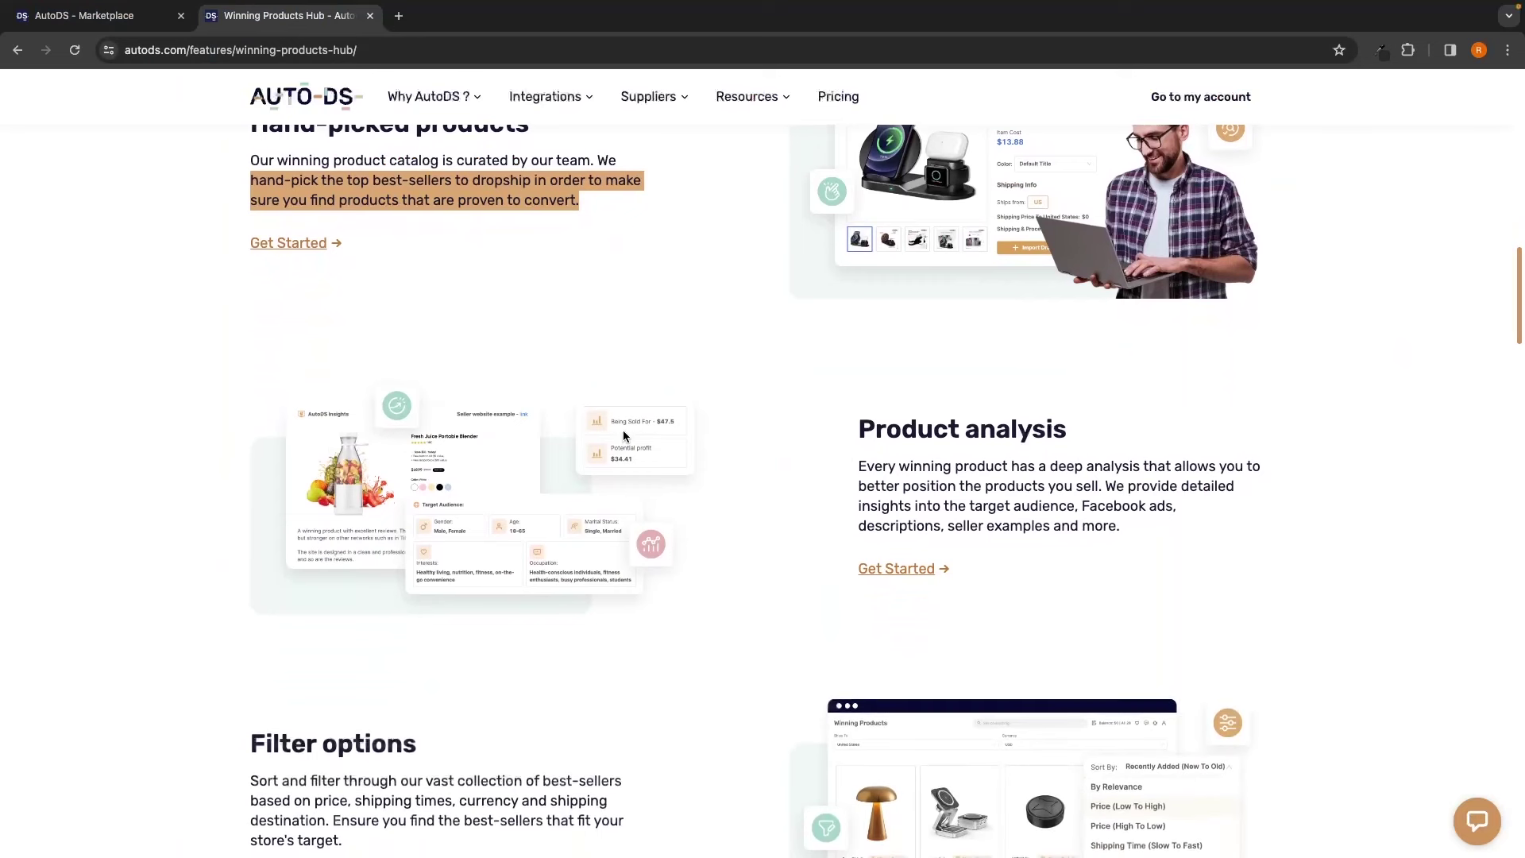
scroll(579, 427, up, 3)
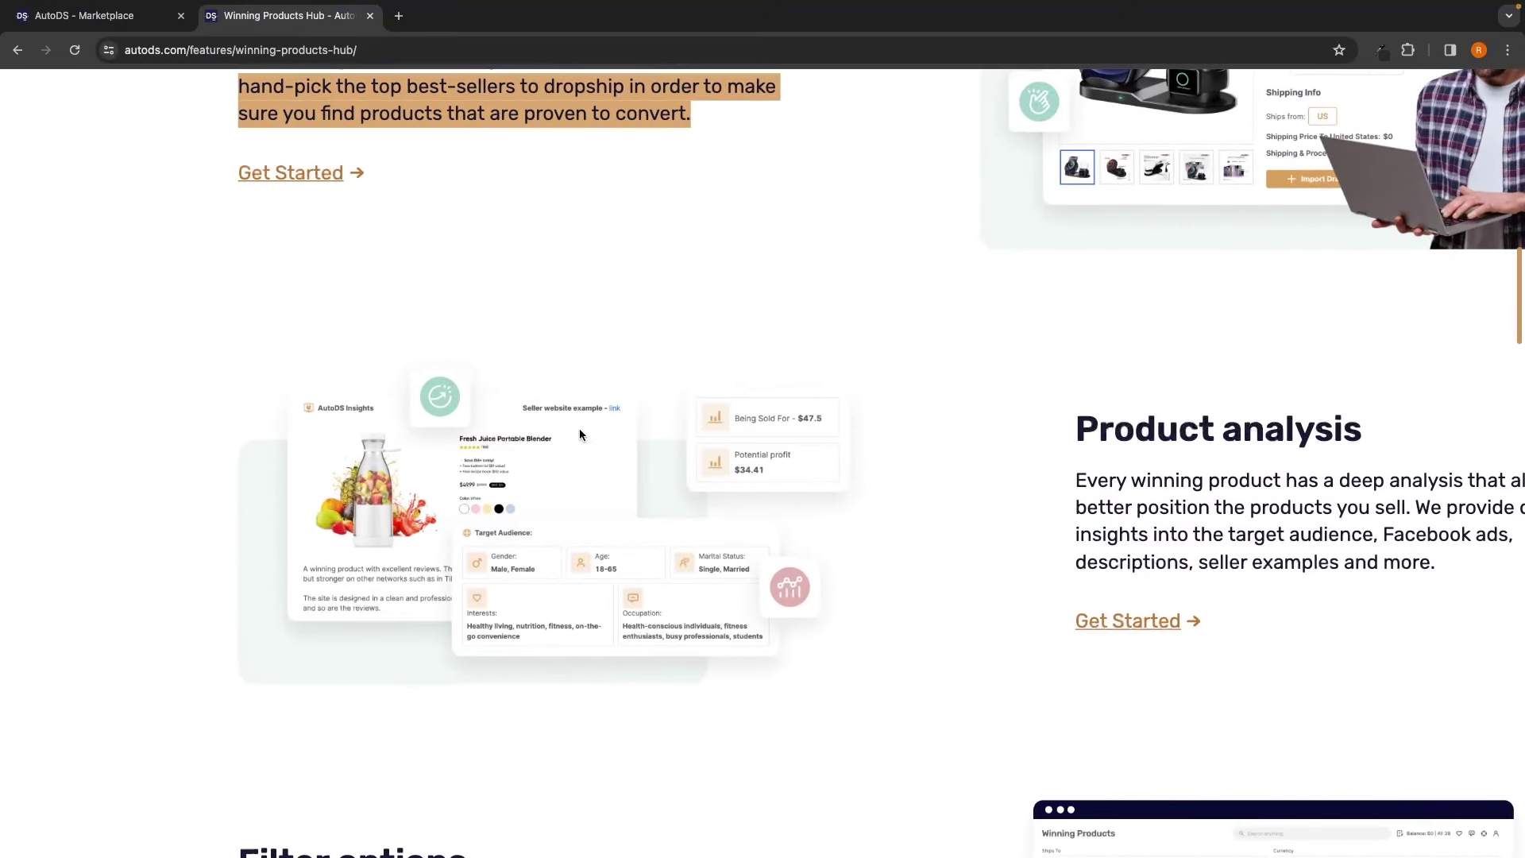
scroll(579, 428, up, 3)
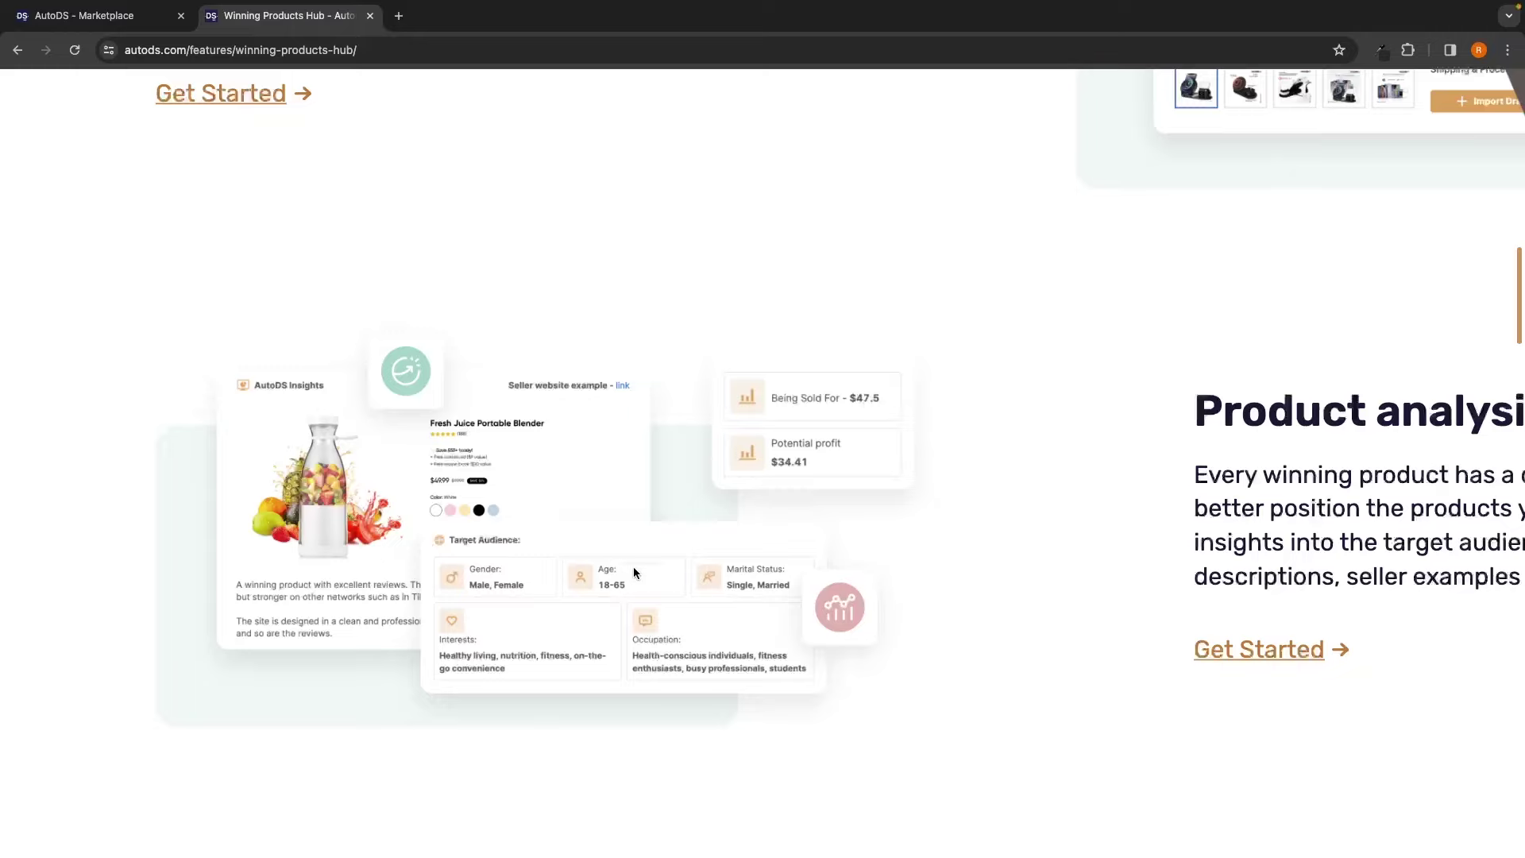
scroll(755, 556, down, 1)
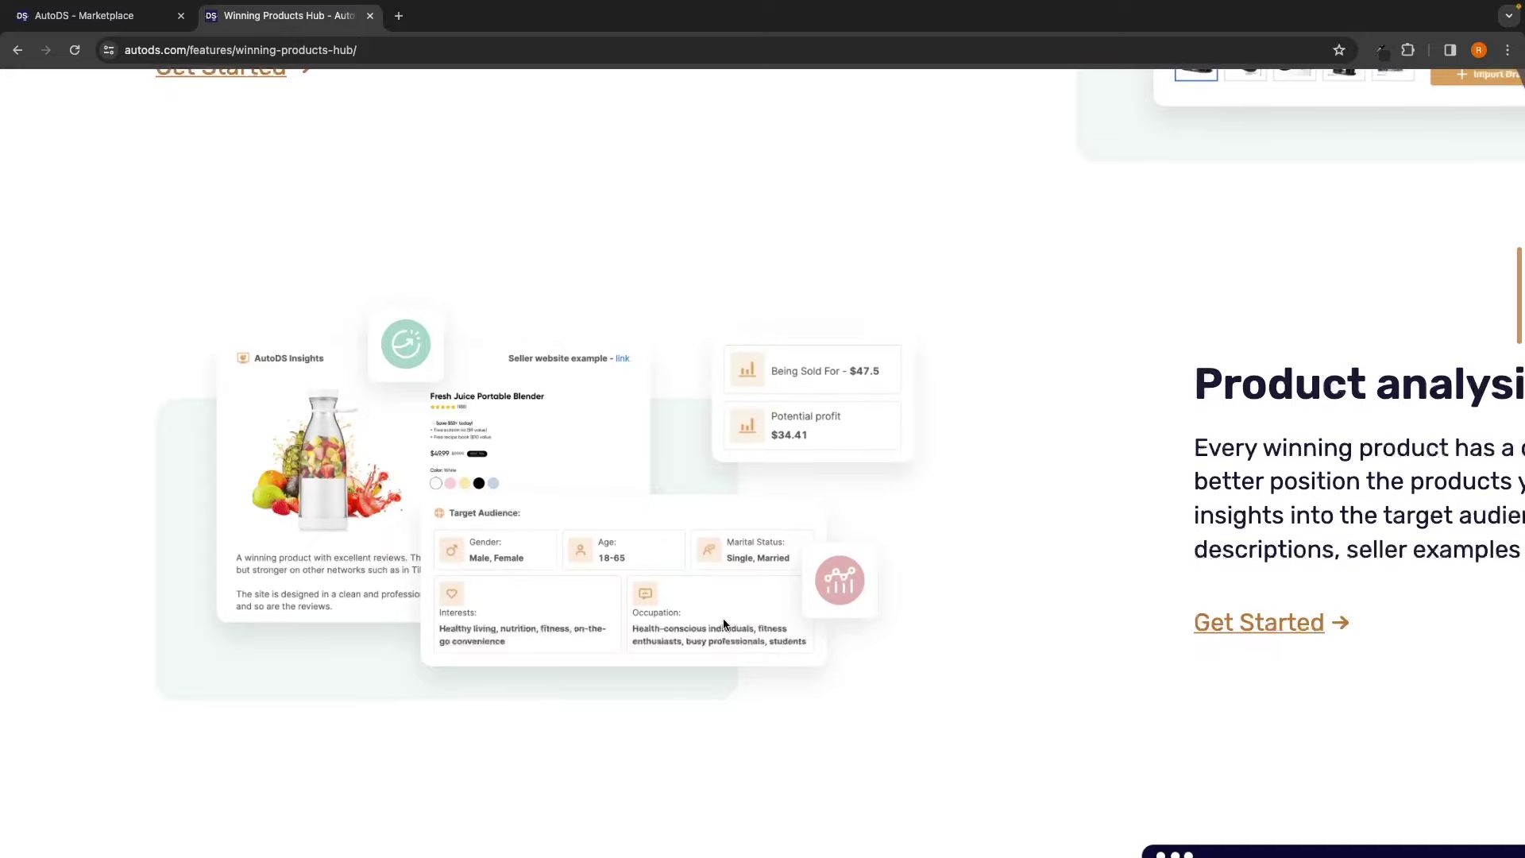
key(ctrl+shift+Tab)
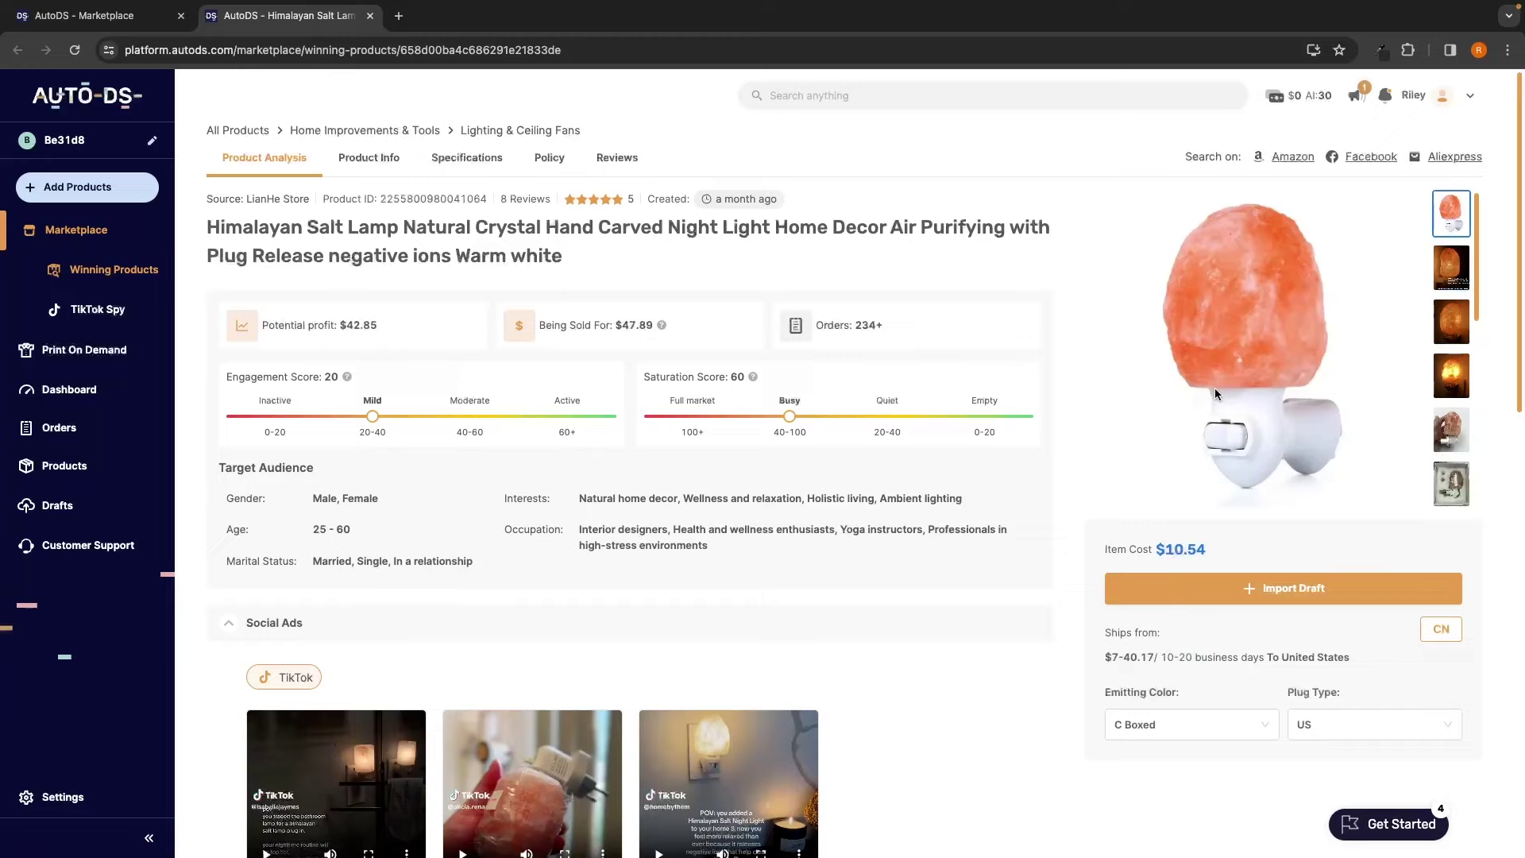
Flip through the salt lamp's gallery photos, including the boxed lamp shot.
click(1452, 267)
click(1452, 321)
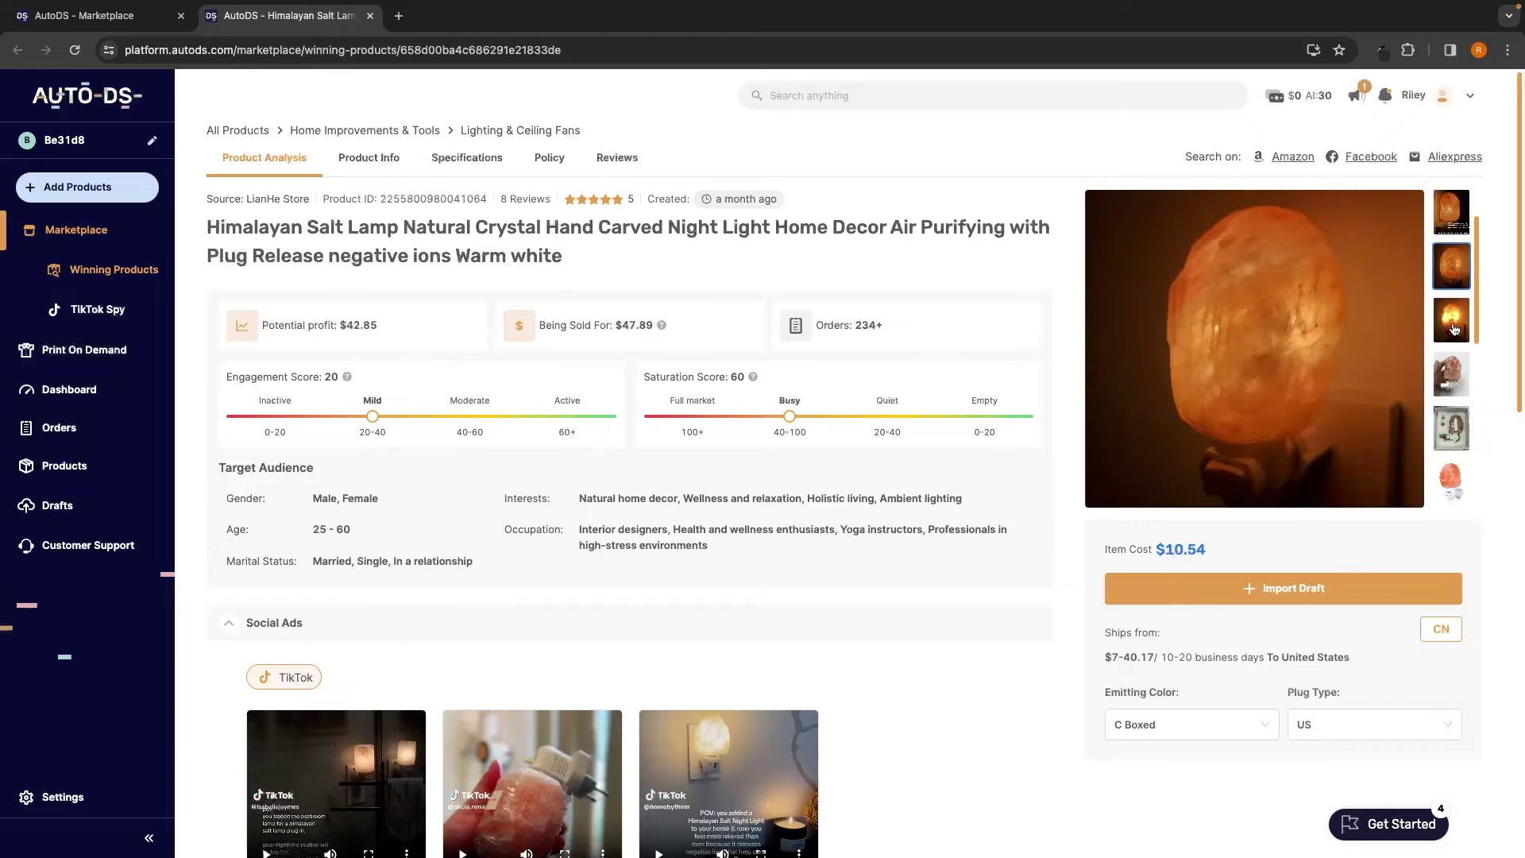
click(1453, 329)
click(1454, 340)
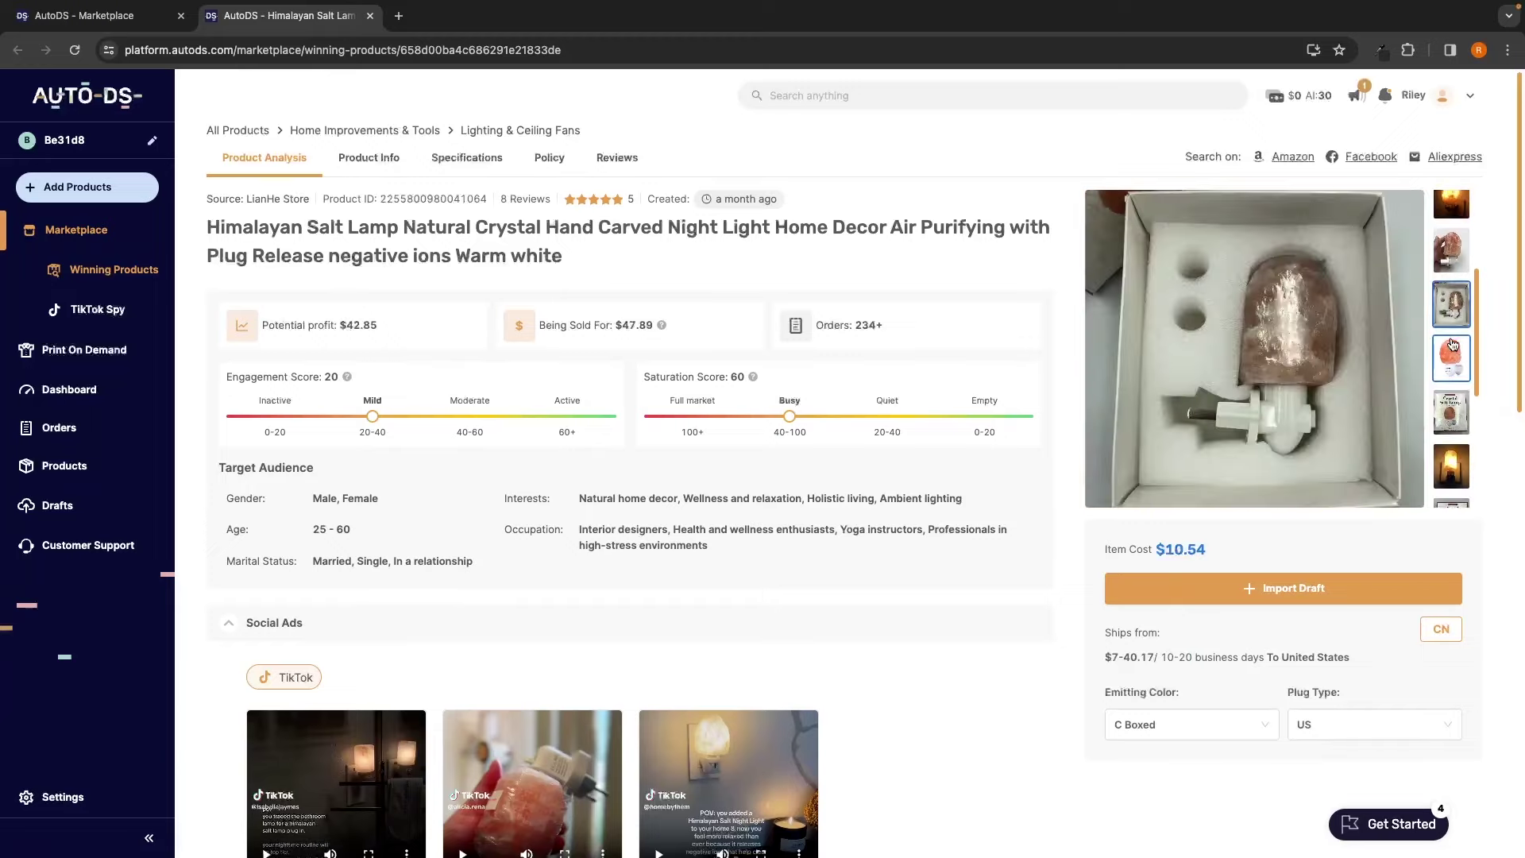
click(1453, 344)
click(1451, 358)
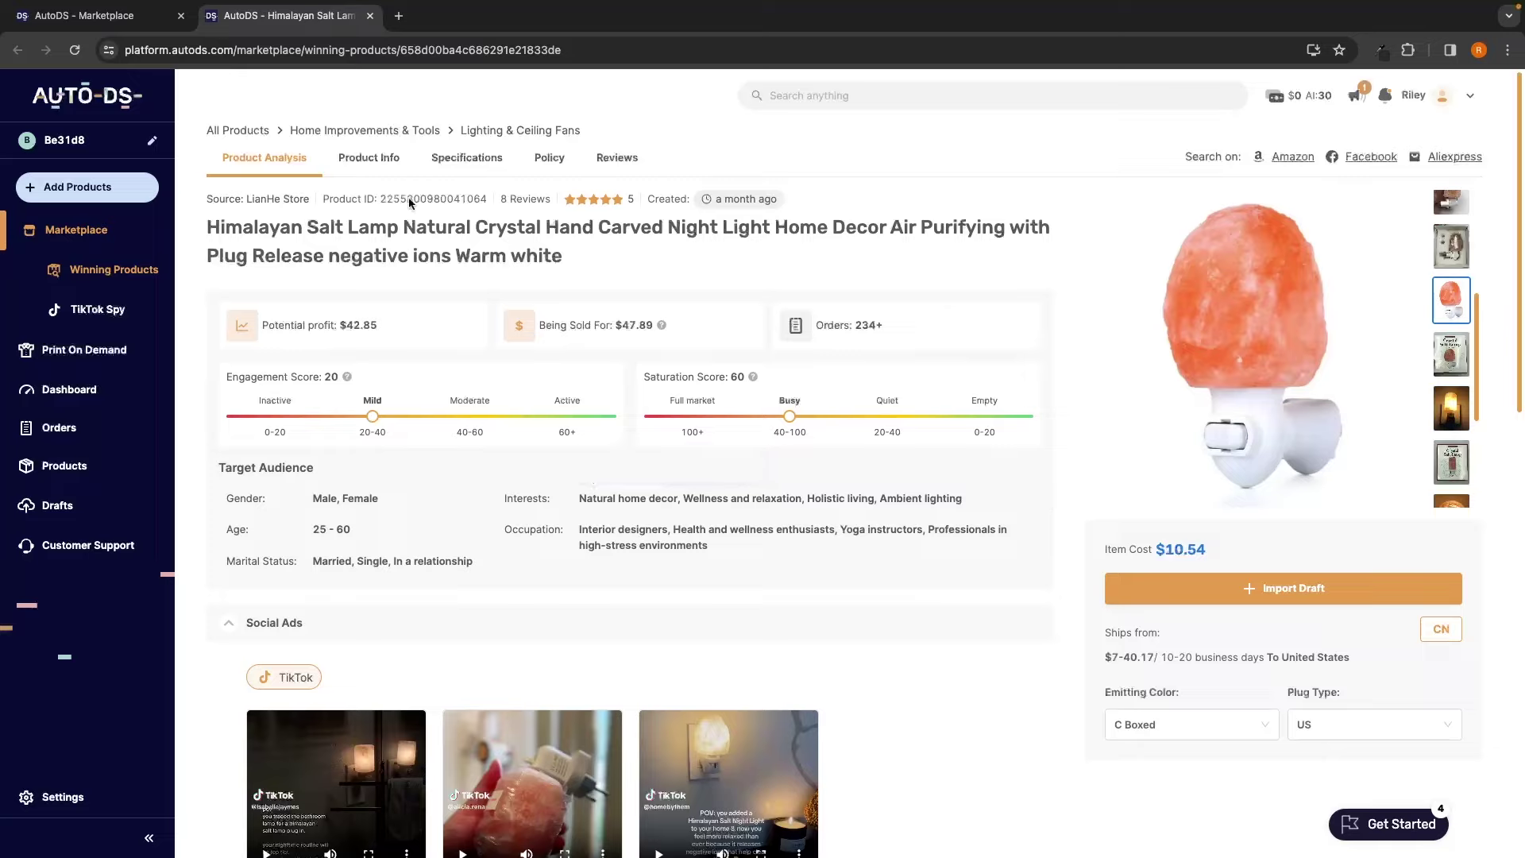
Clear the potential profit highlight and scroll down to the Social Ads section.
click(380, 327)
scroll(866, 342, down, 1)
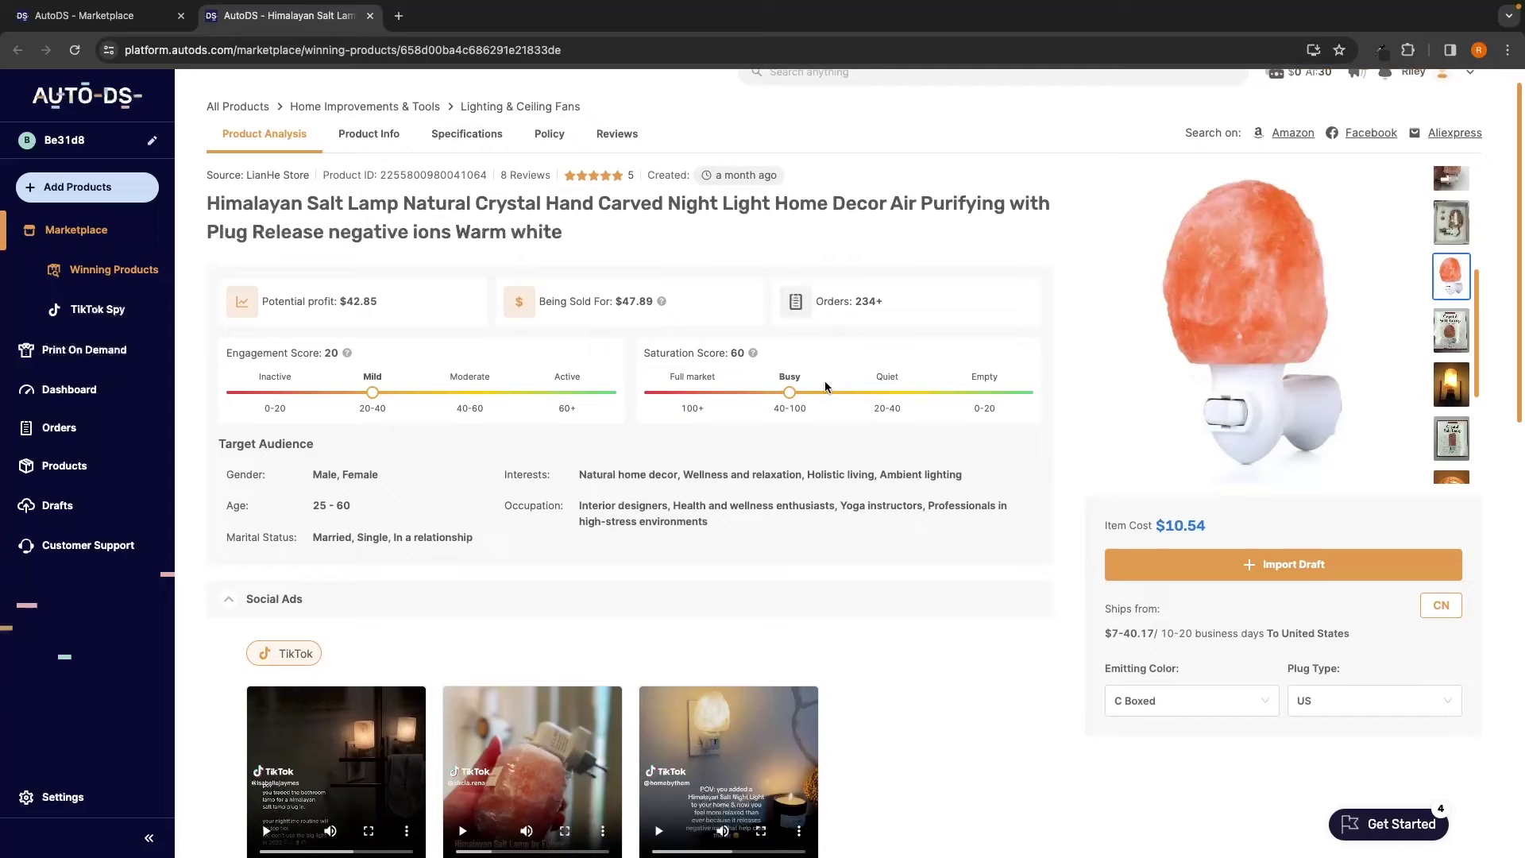
scroll(775, 317, down, 2)
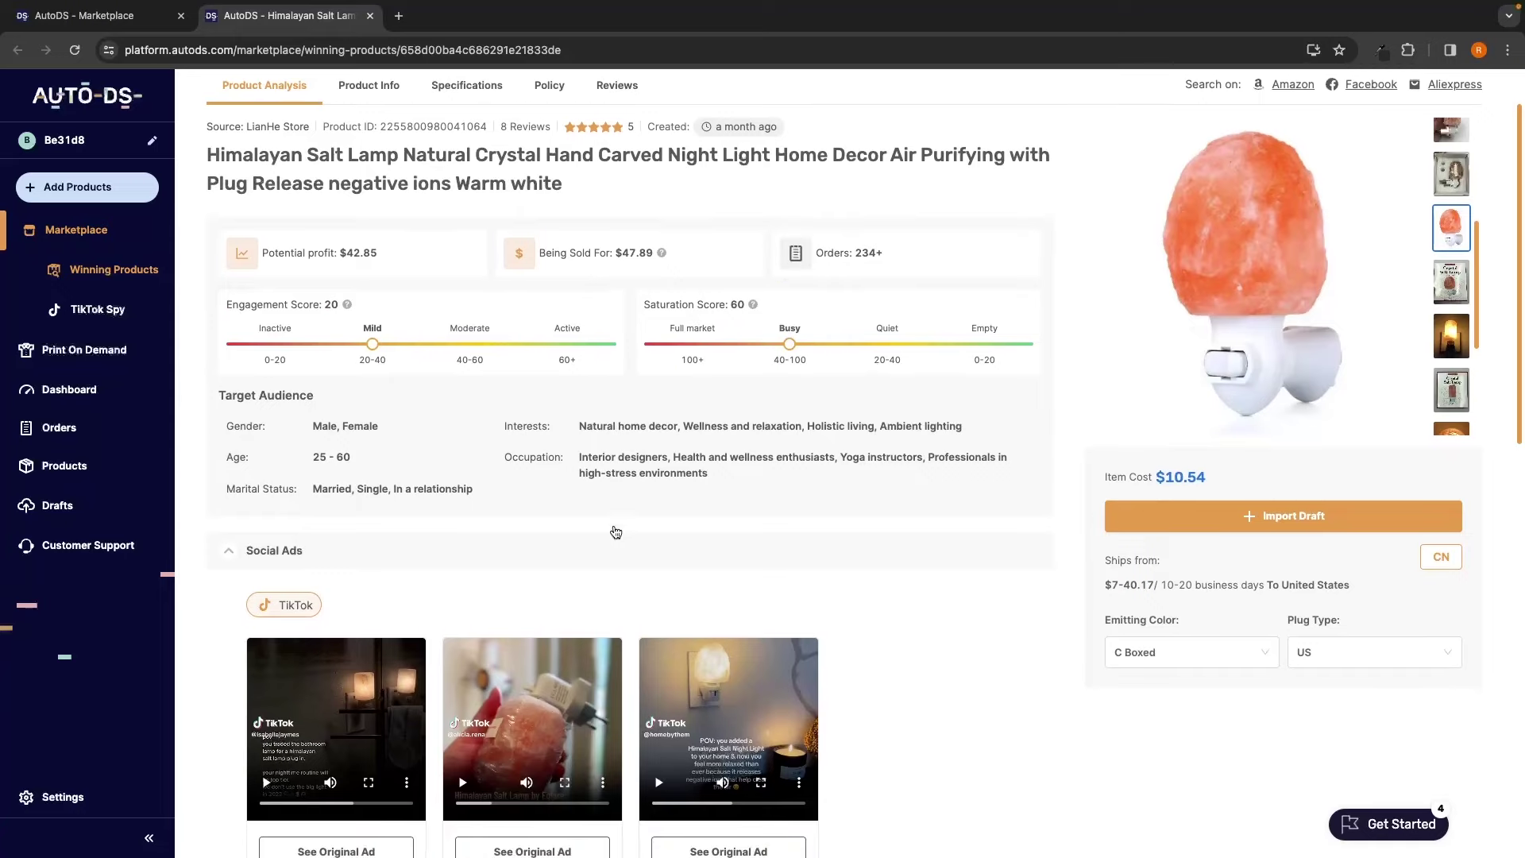
scroll(466, 395, down, 5)
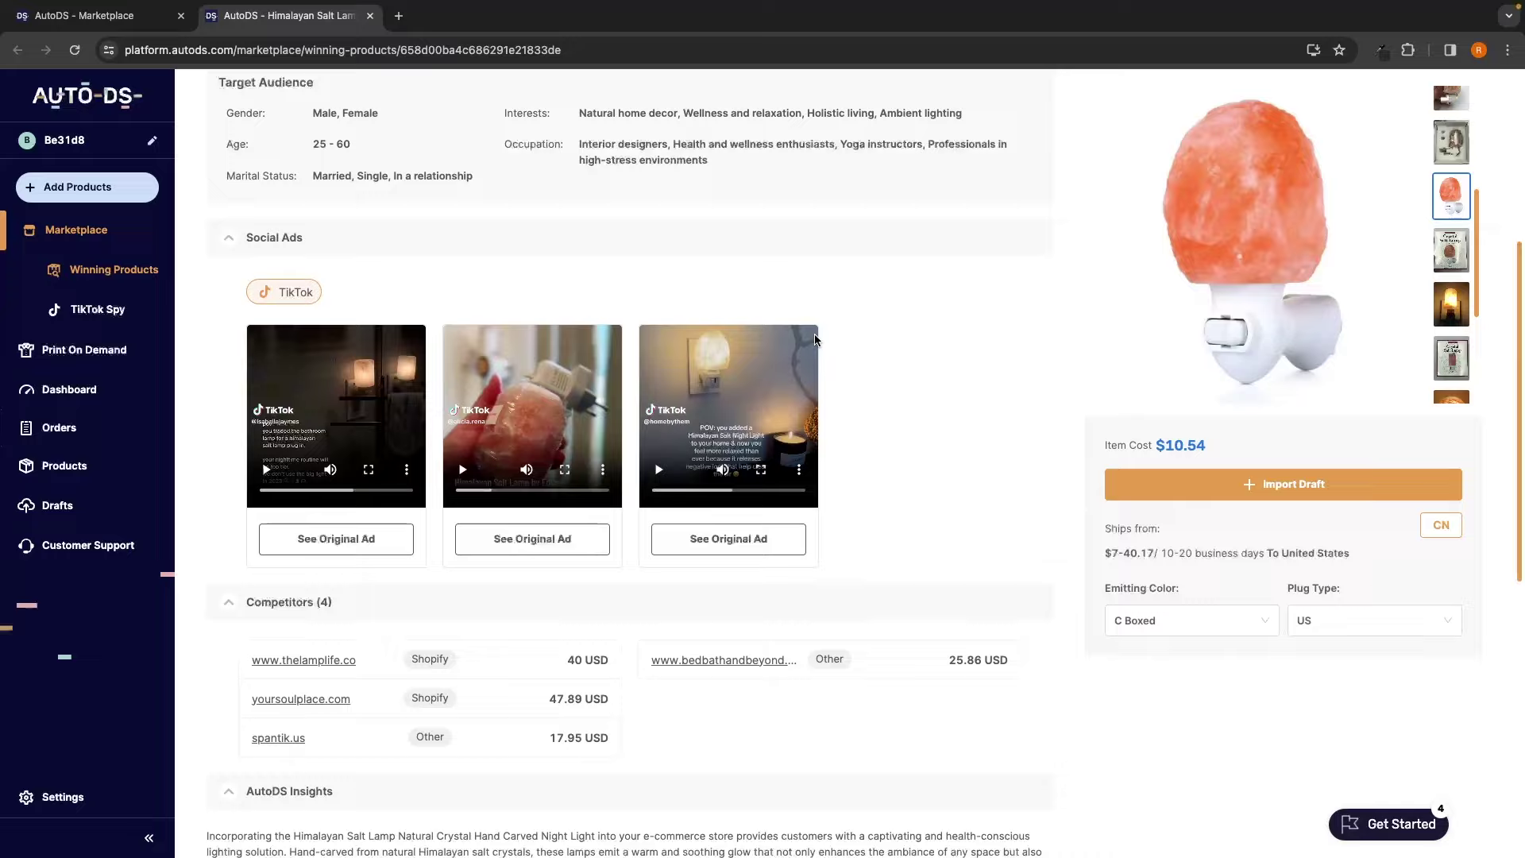
Open the third TikTok ad's original video and dismiss TikTok's login prompt.
click(732, 547)
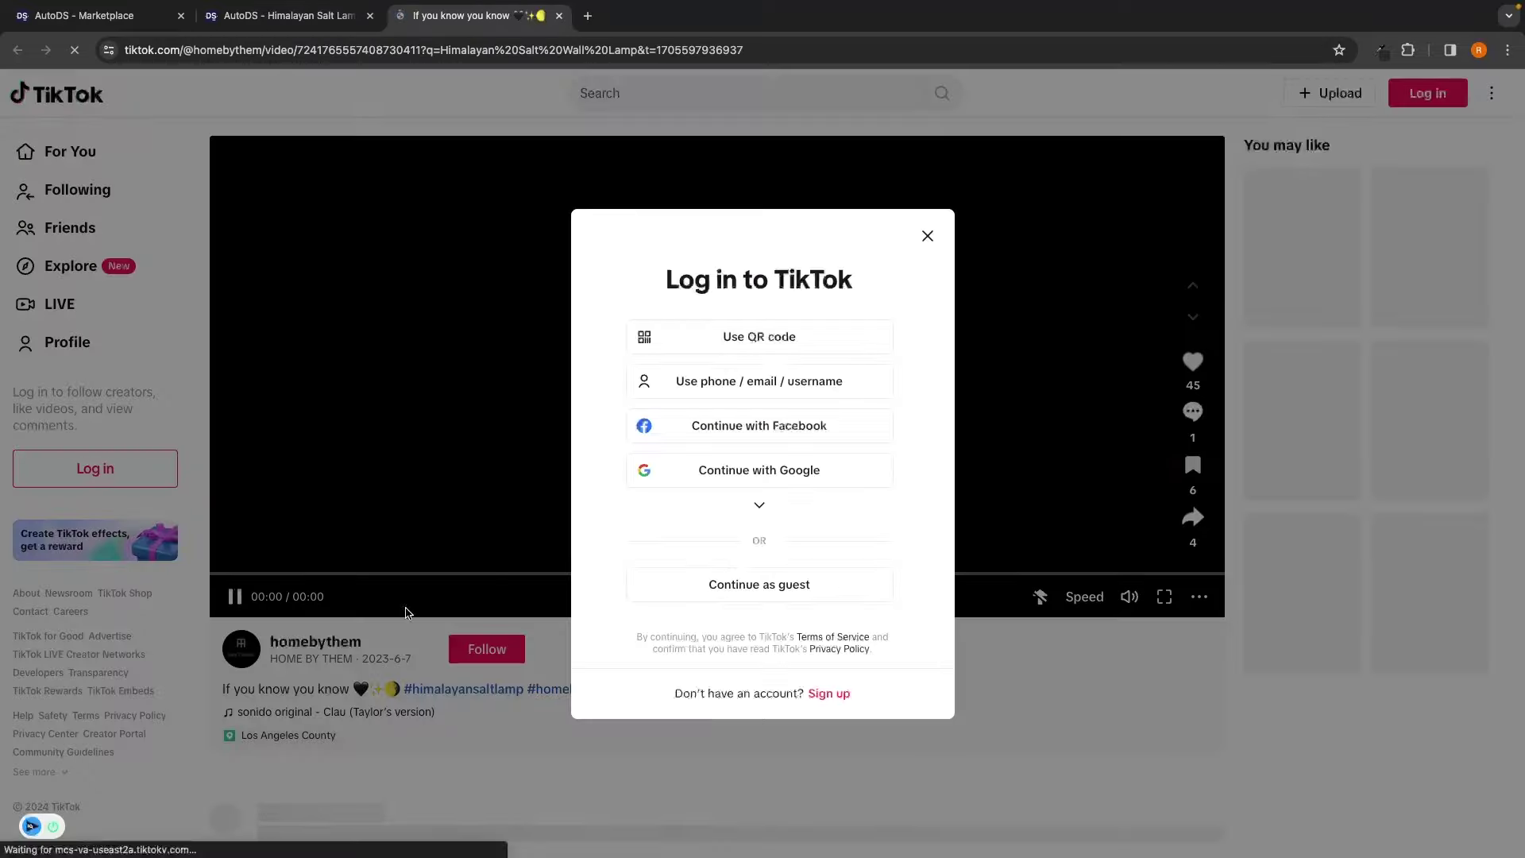
click(991, 400)
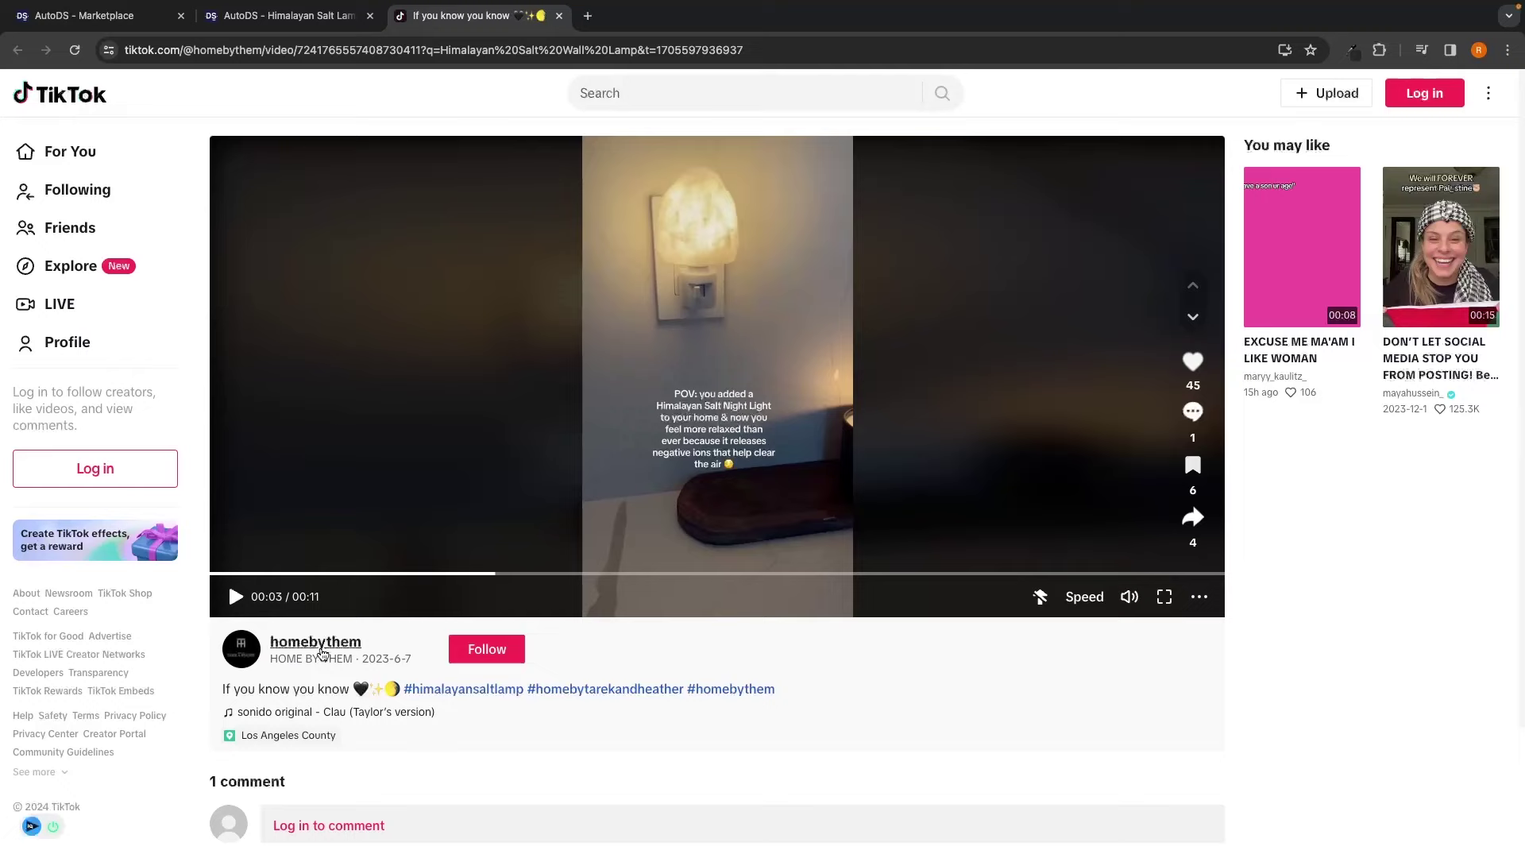
mouse_move(329, 642)
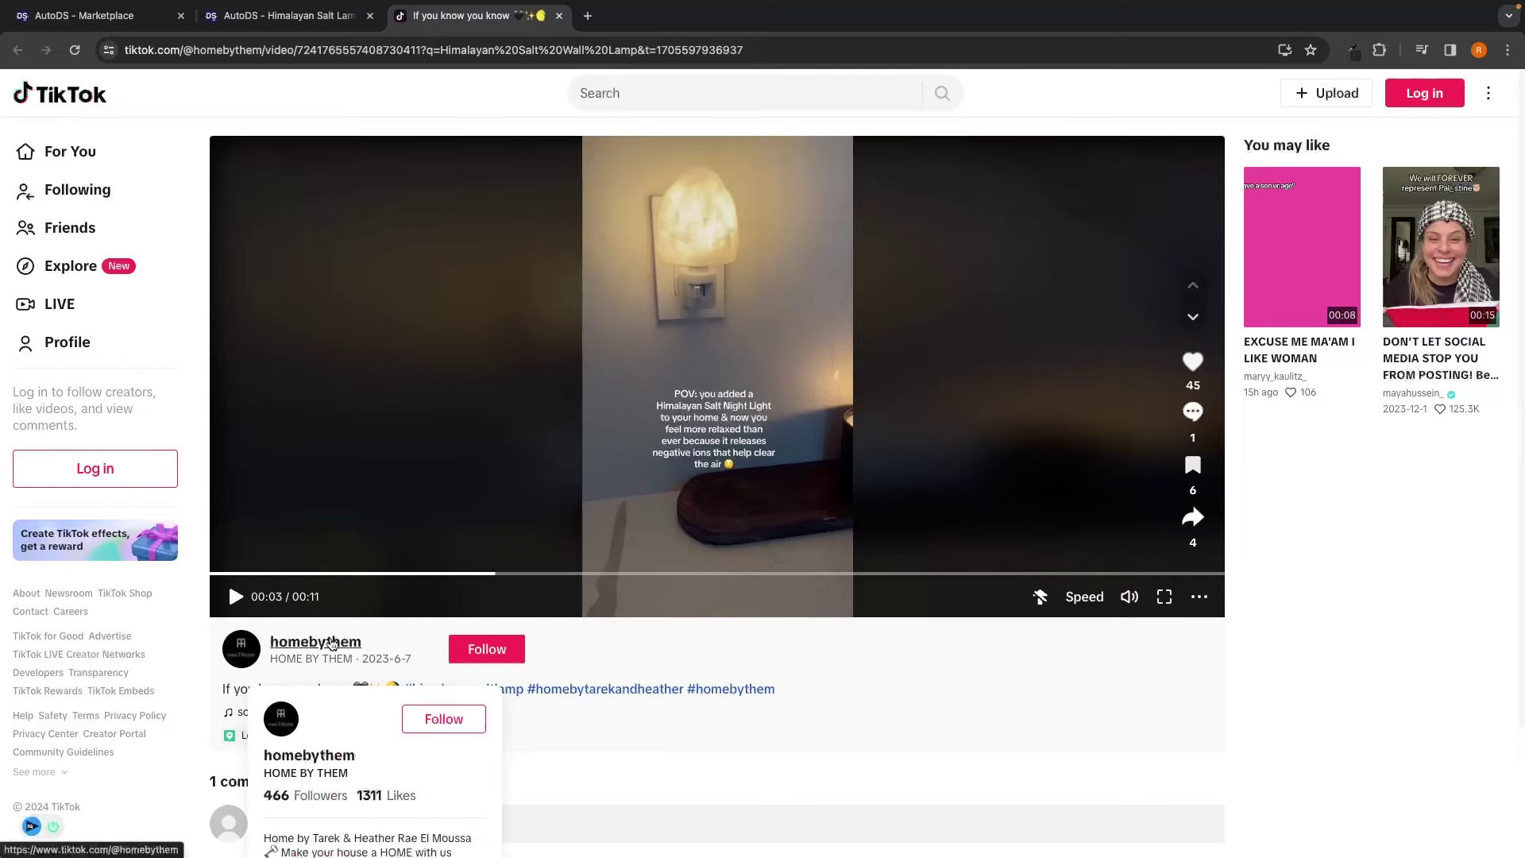
Close the TikTok tab and open the thelamplife.co competitor's salt lamp product page.
click(560, 16)
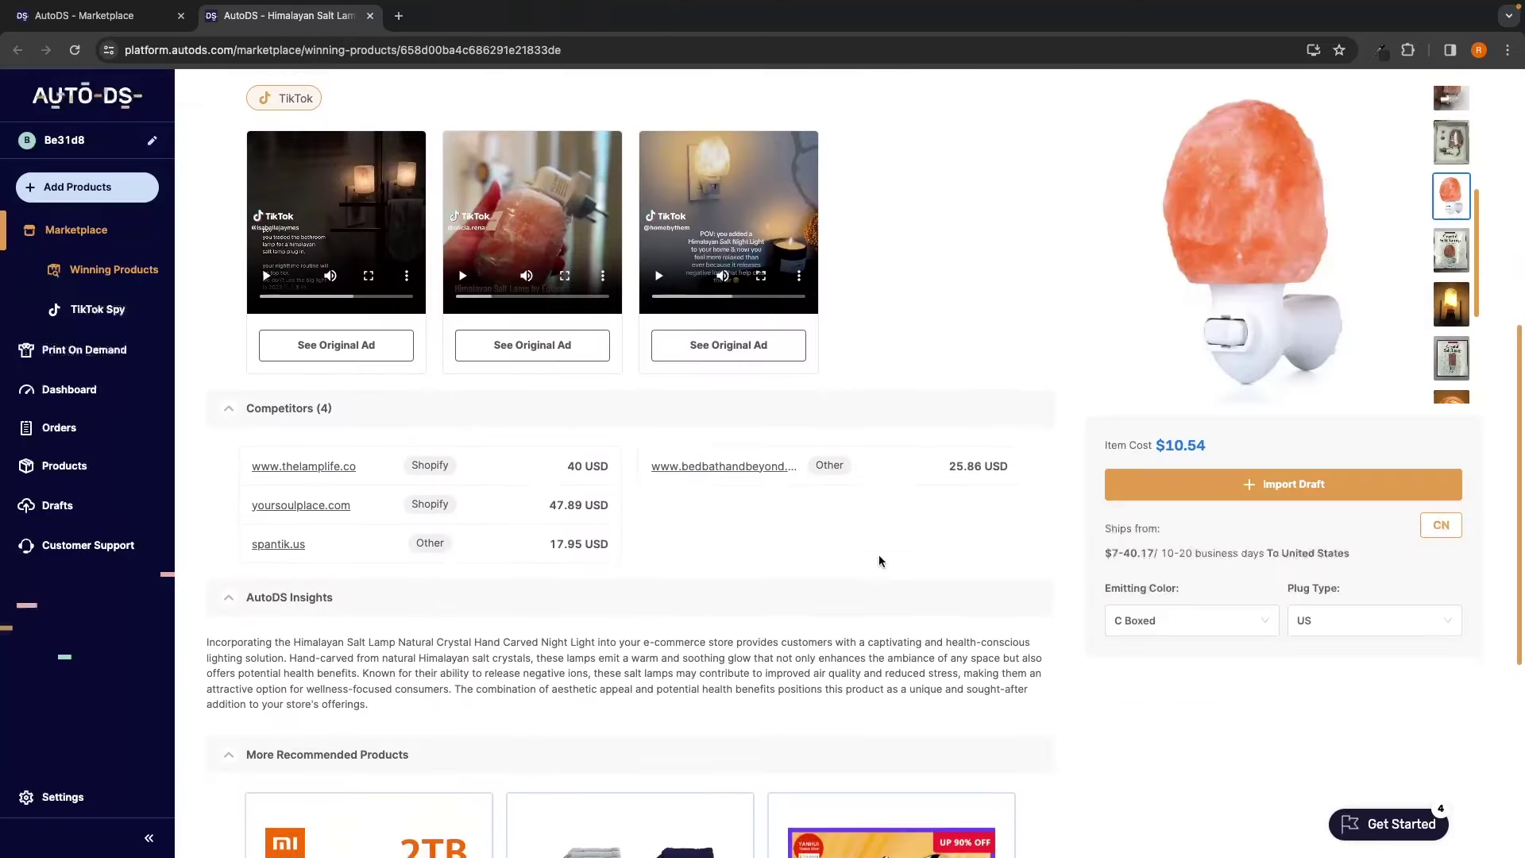
scroll(878, 560, down, 1)
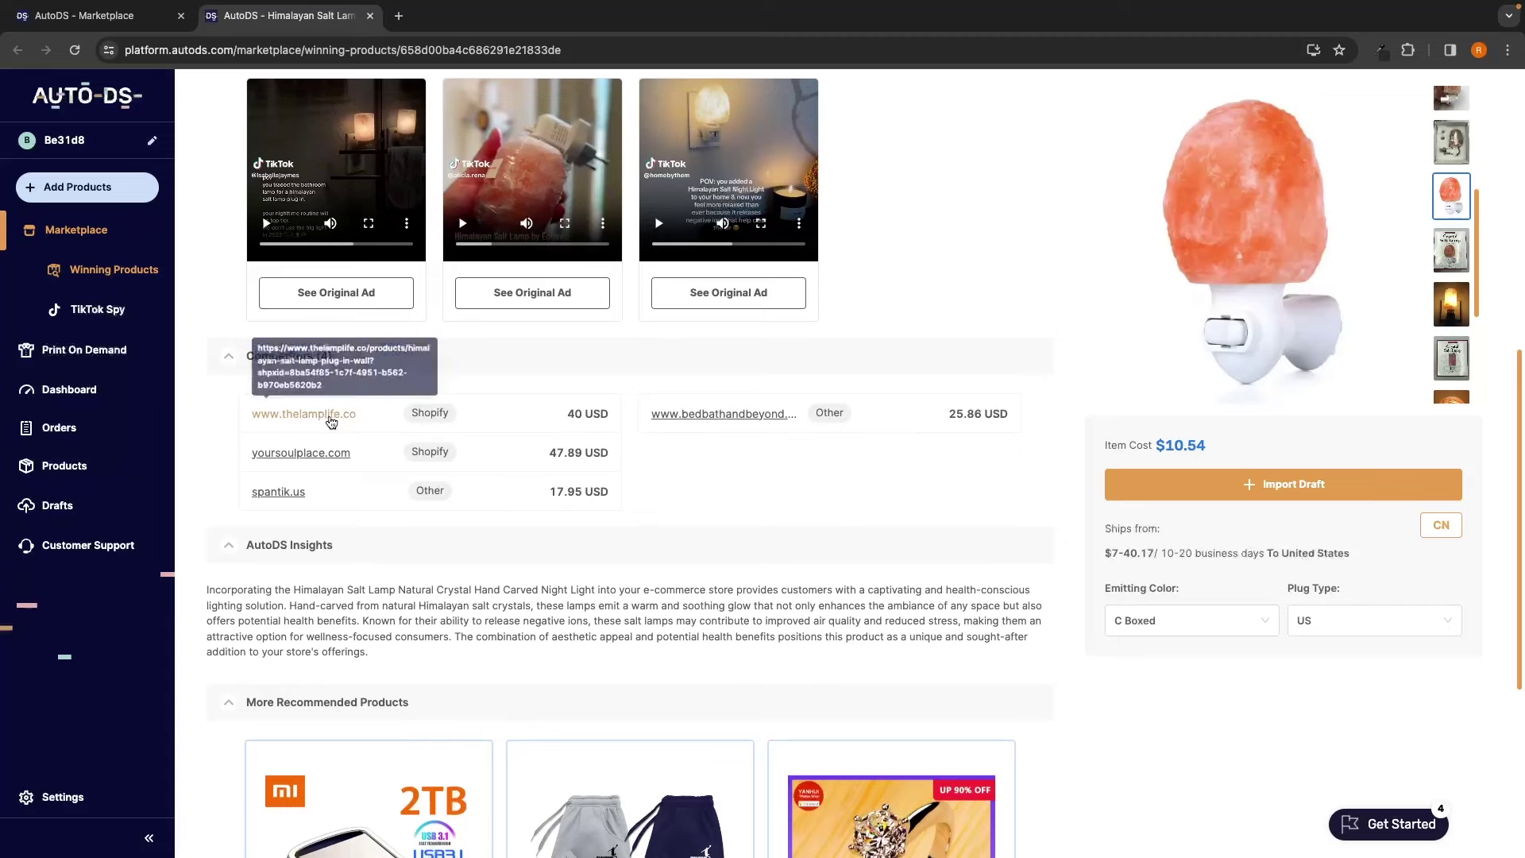
click(304, 414)
Look over The Lamp Life product page and homepage, then close its tab.
scroll(1041, 435, down, 6)
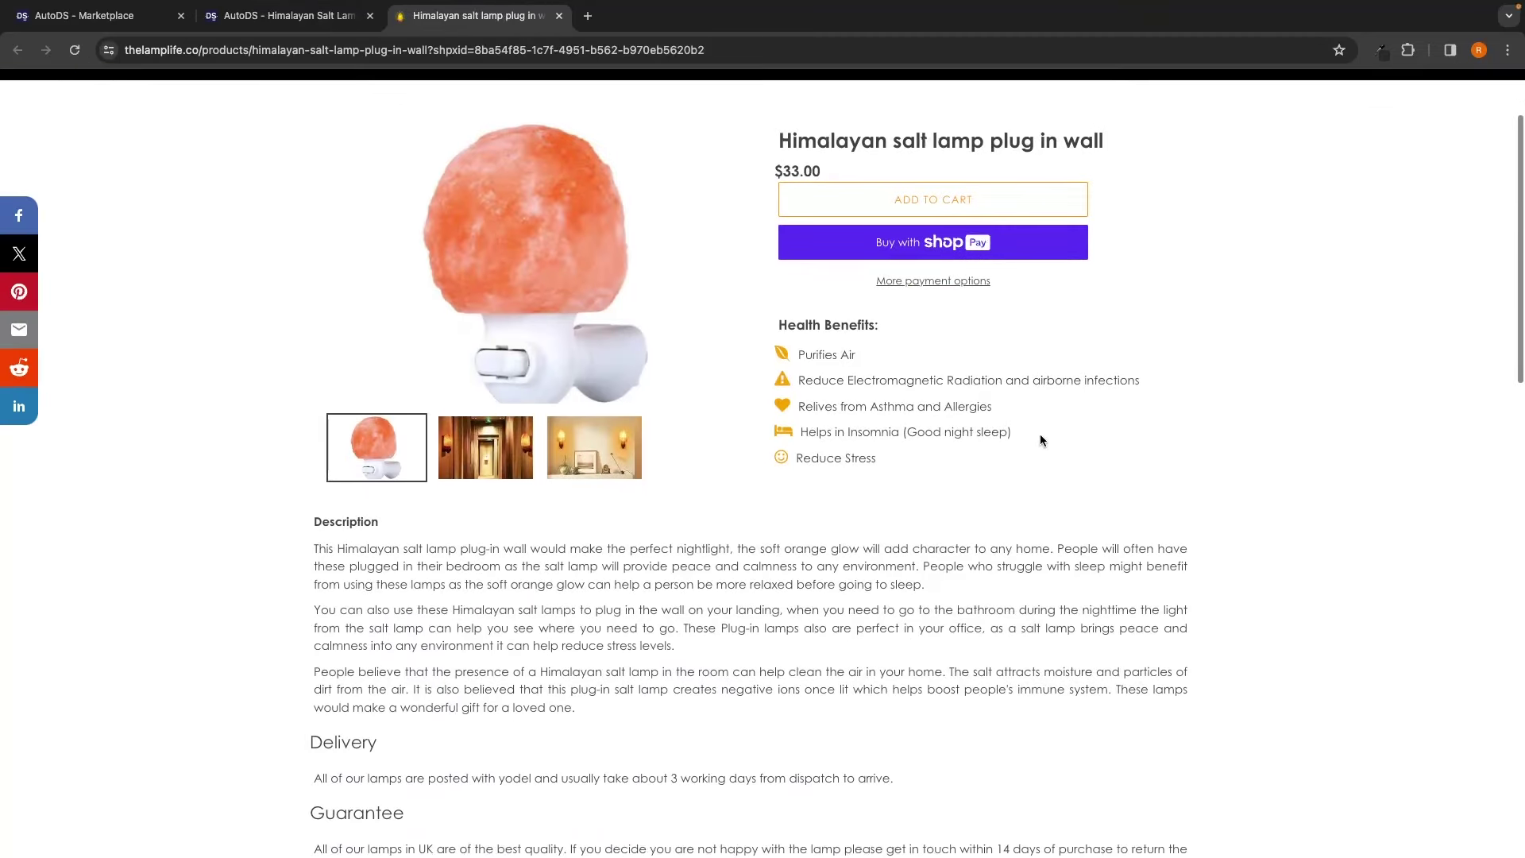
scroll(1040, 434, up, 7)
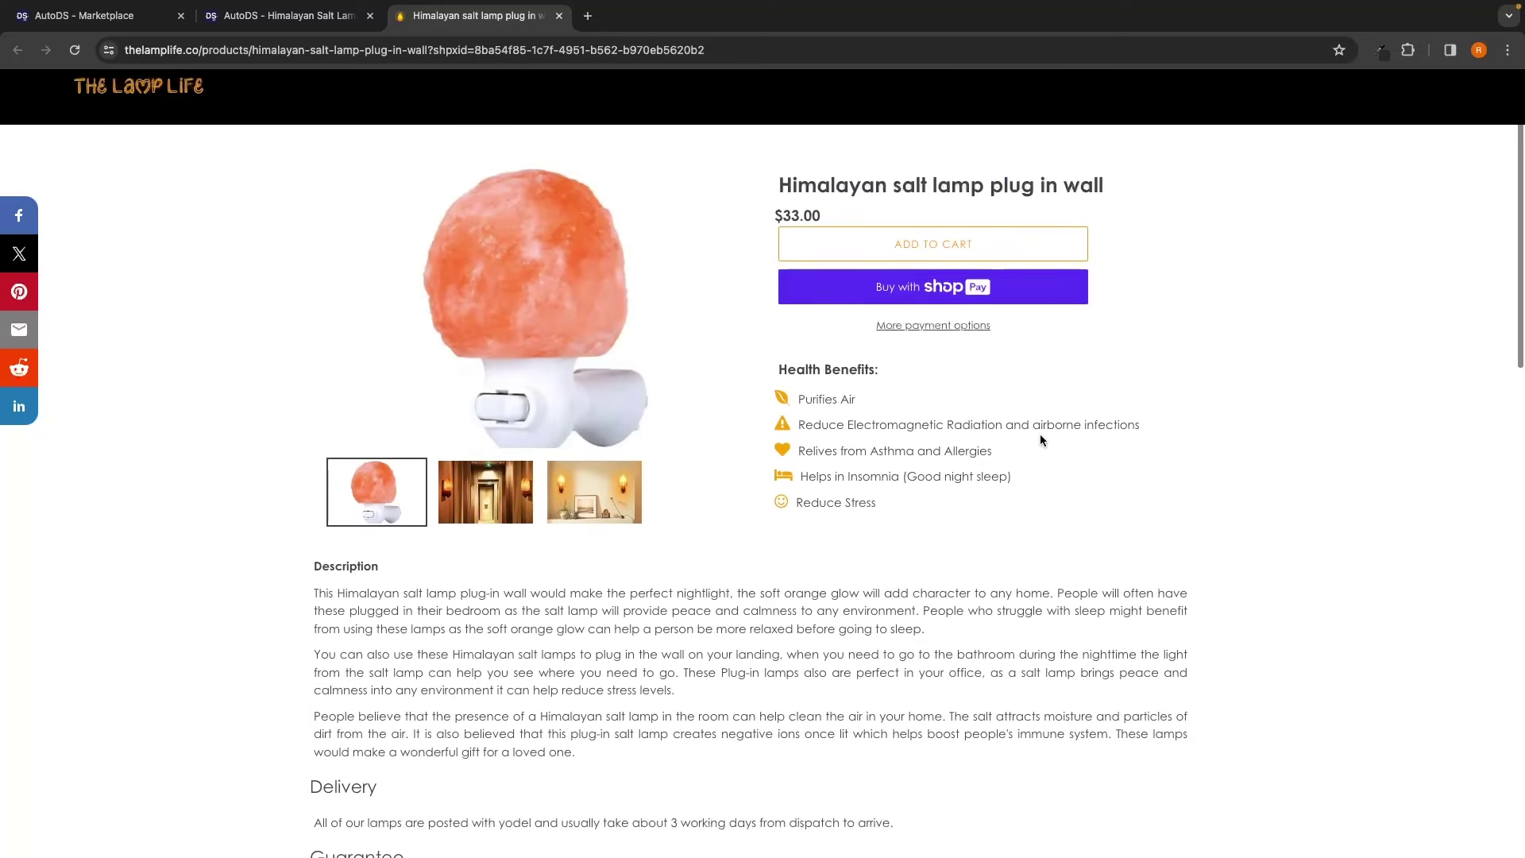
click(169, 166)
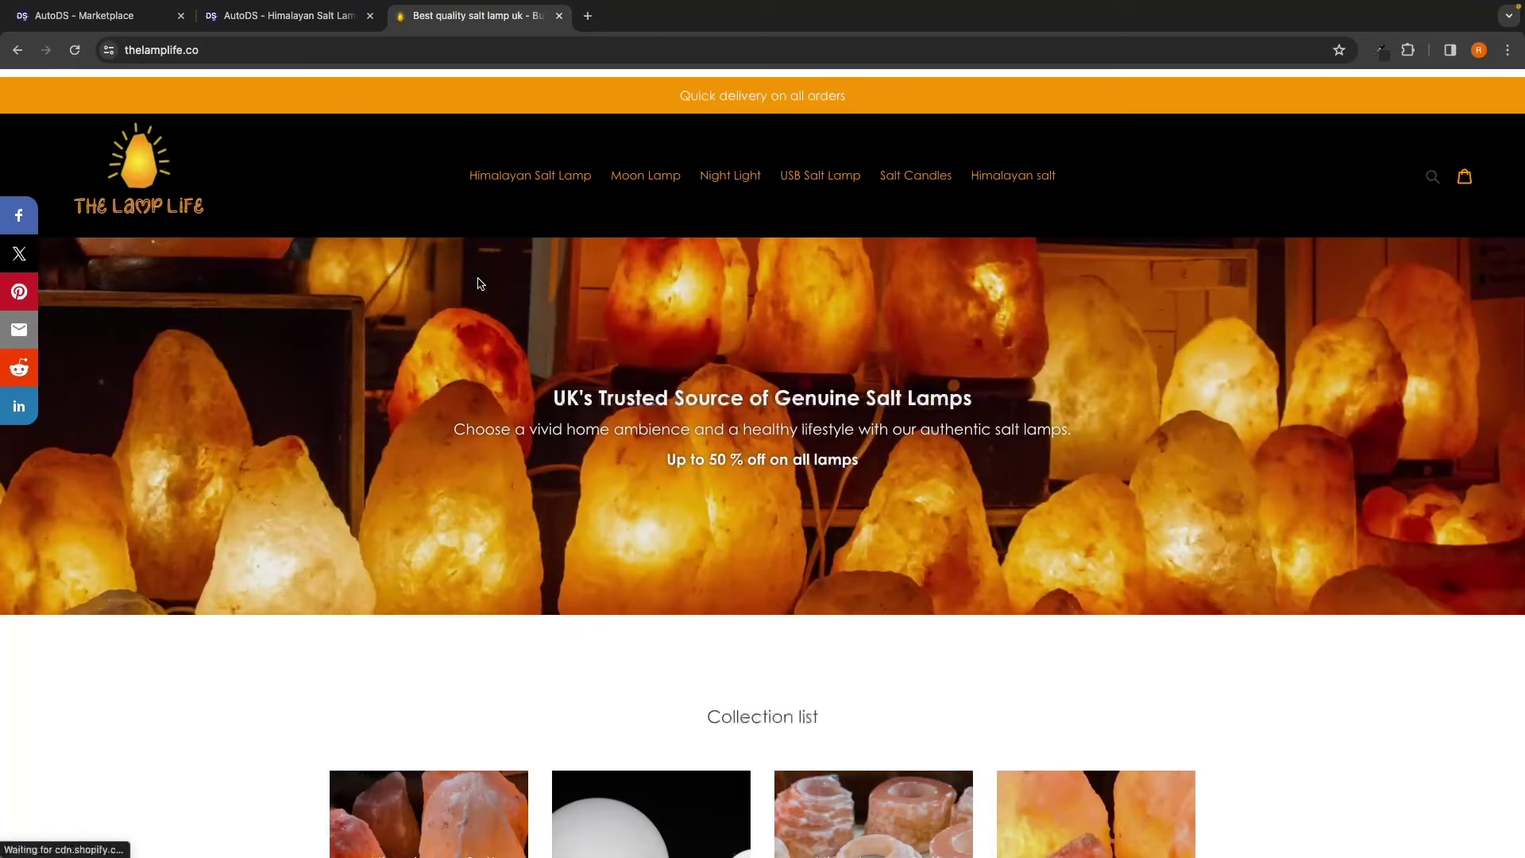
click(560, 16)
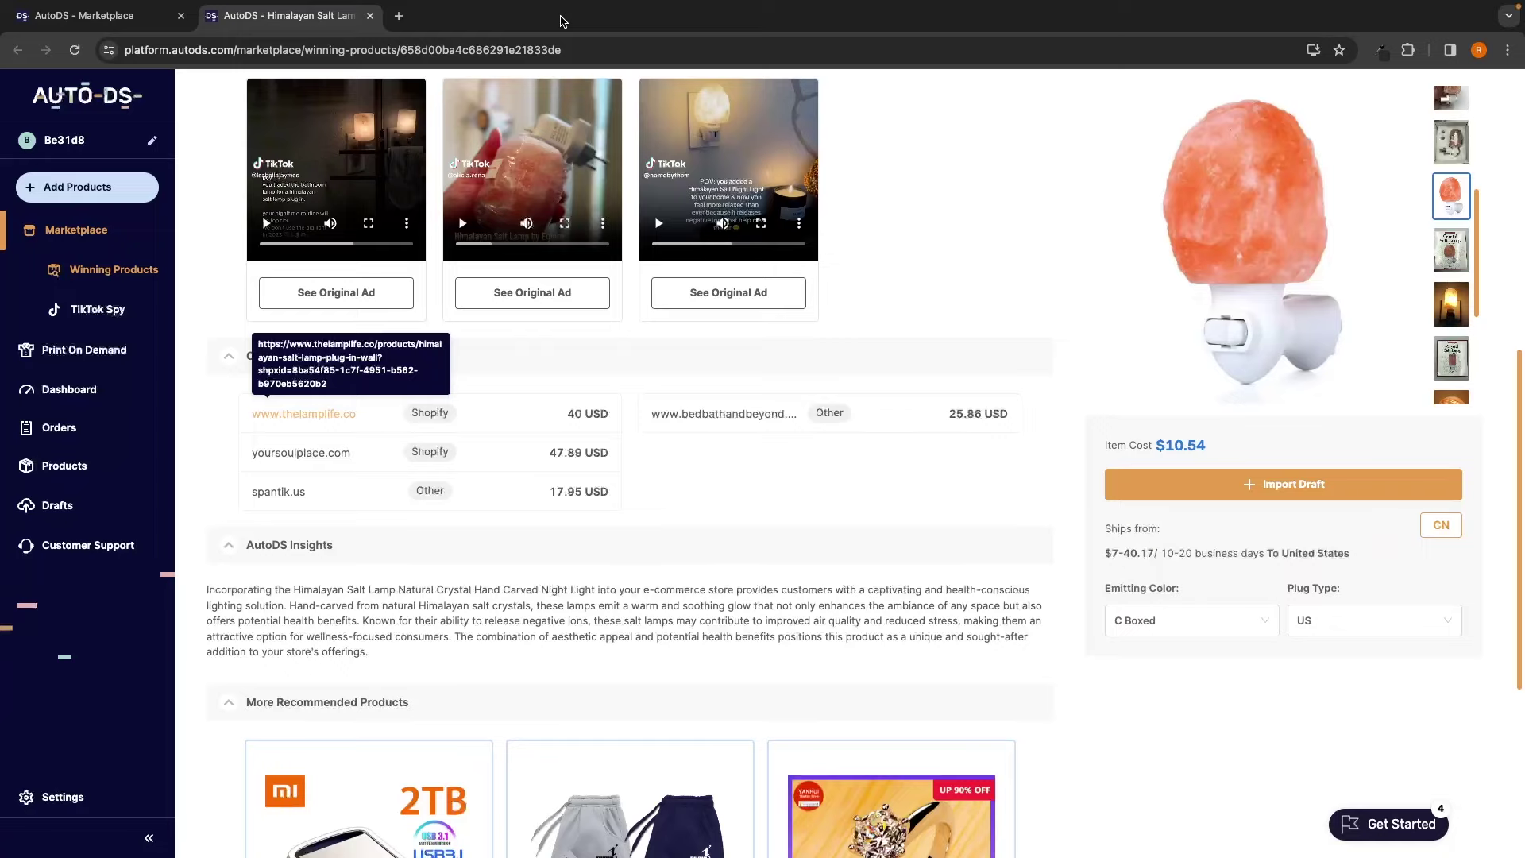
Import the $26.99 red rose necklace from Marketplace Best Sellers as a draft; collapse the checklist.
scroll(748, 257, up, 6)
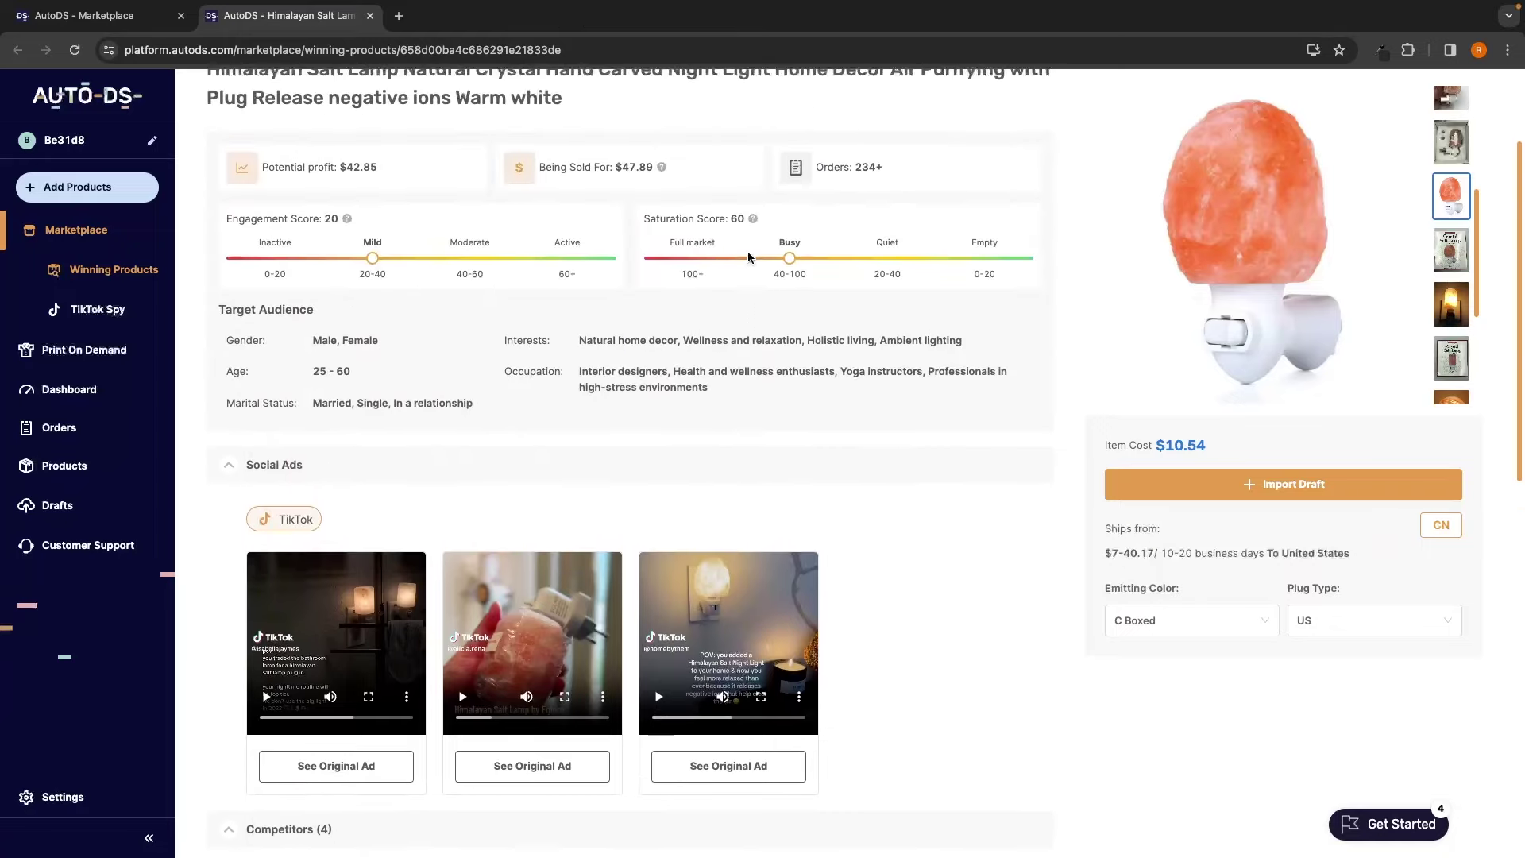
click(104, 239)
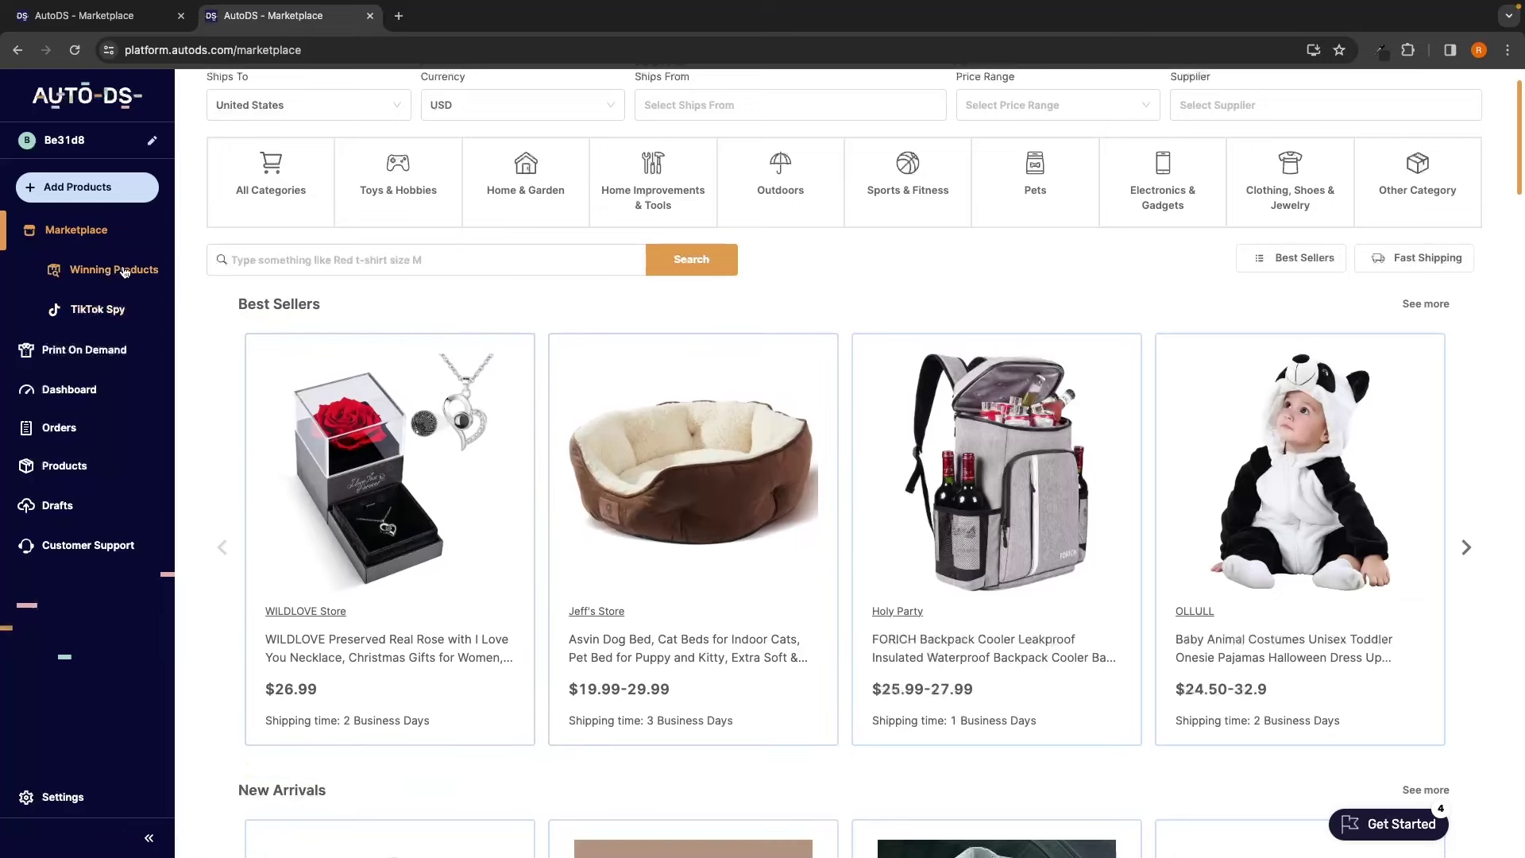
scroll(382, 334, down, 2)
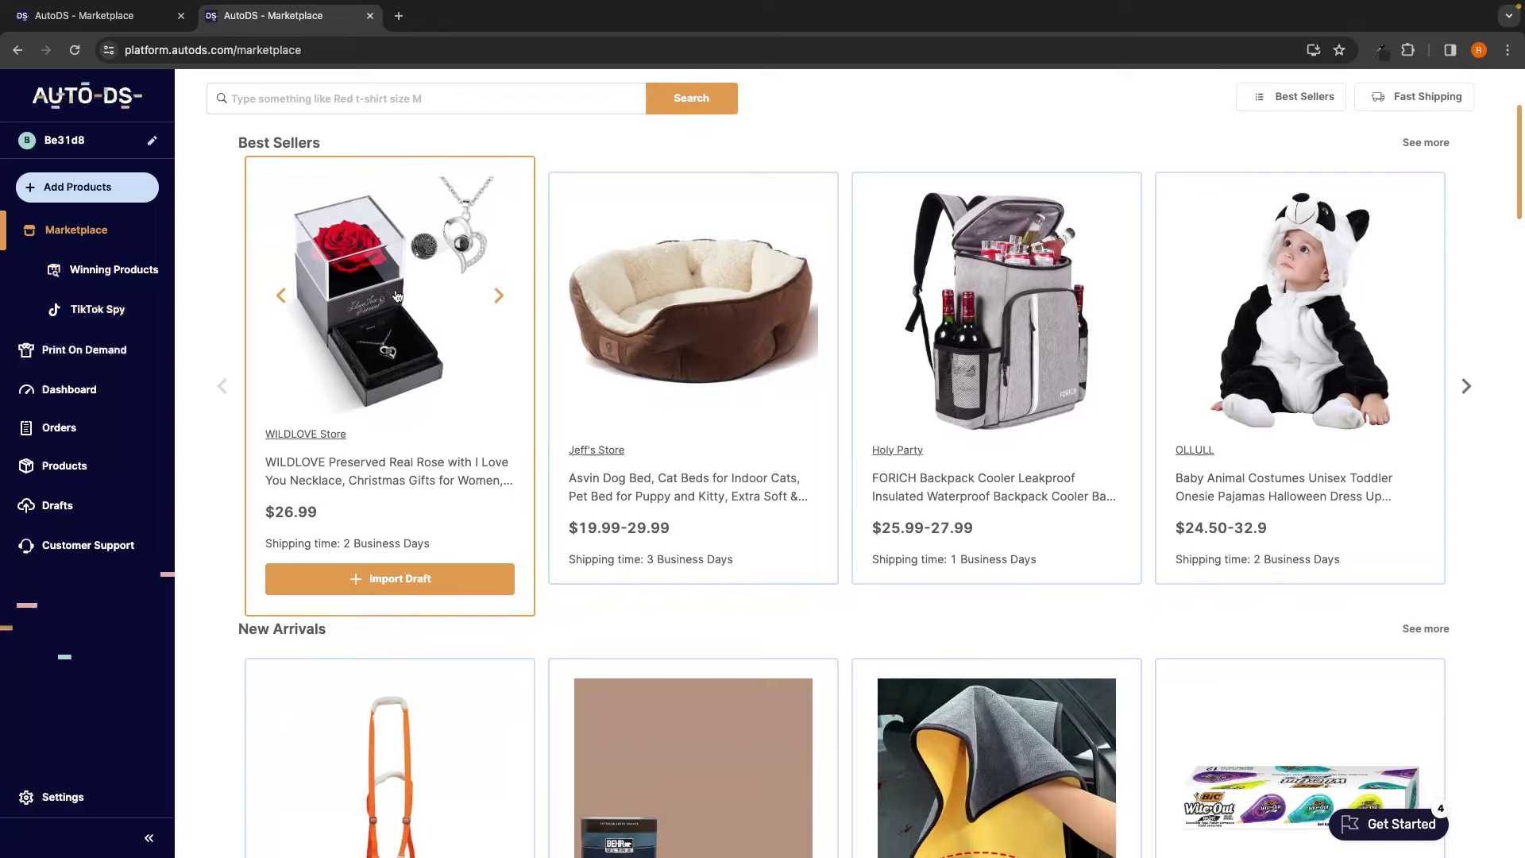
click(373, 580)
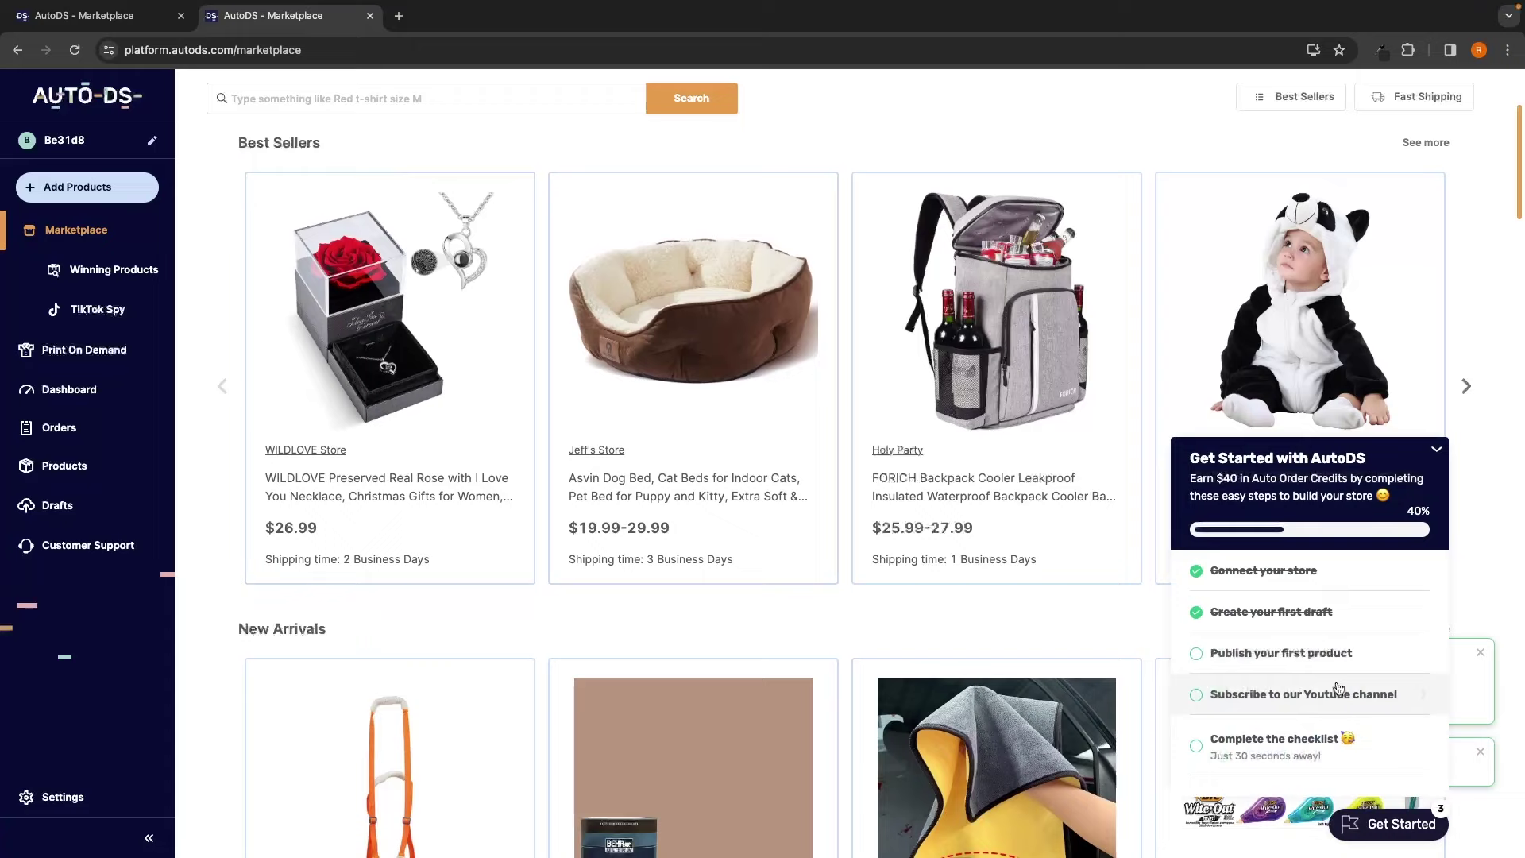
click(1444, 457)
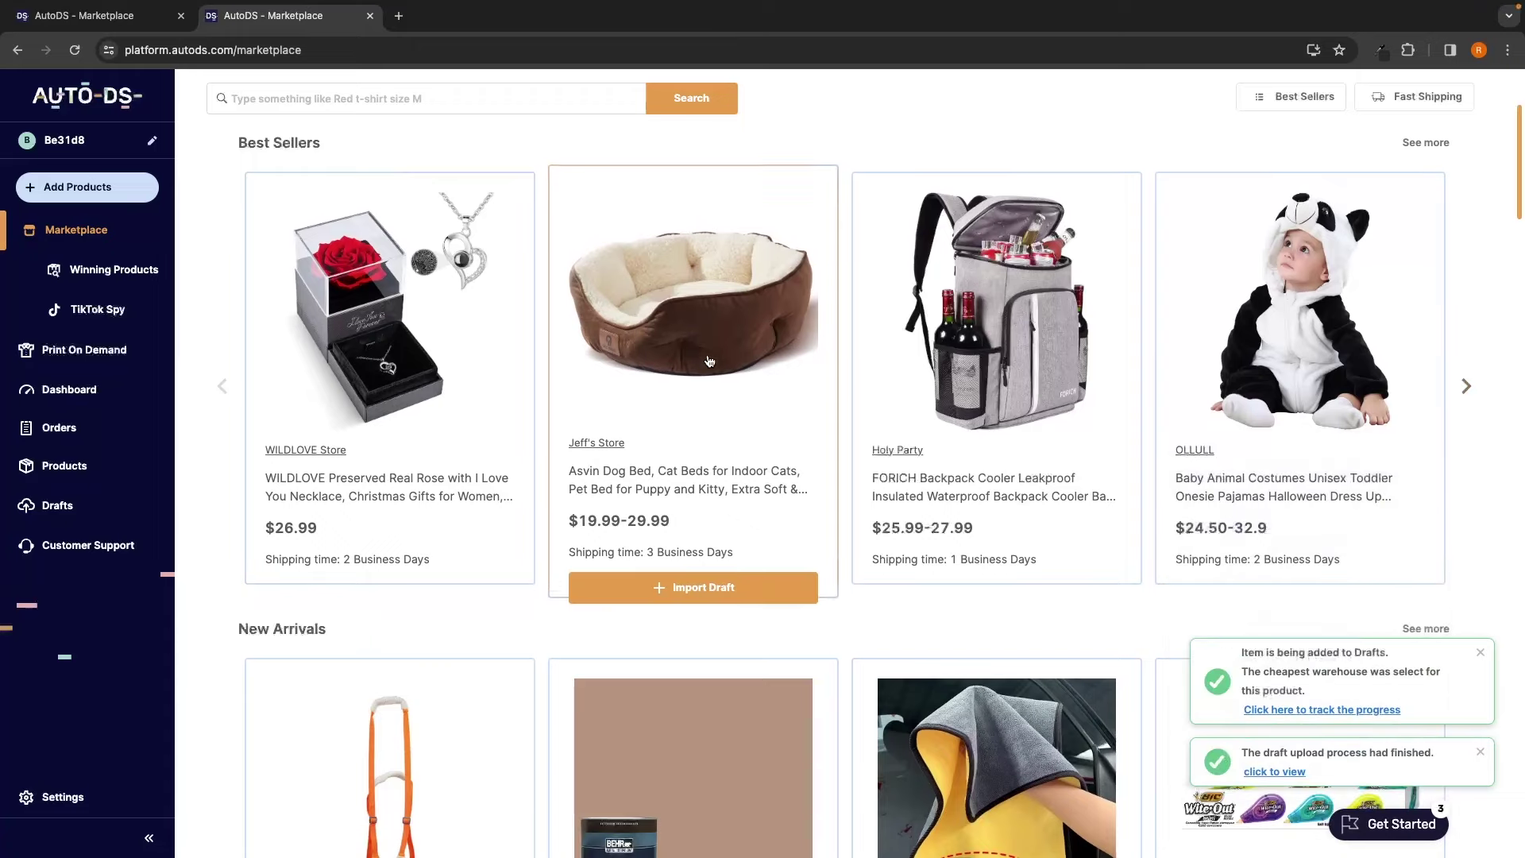
Open the rose necklace draft and trim its title to 'Real Rose with I Love You Necklace'.
click(59, 511)
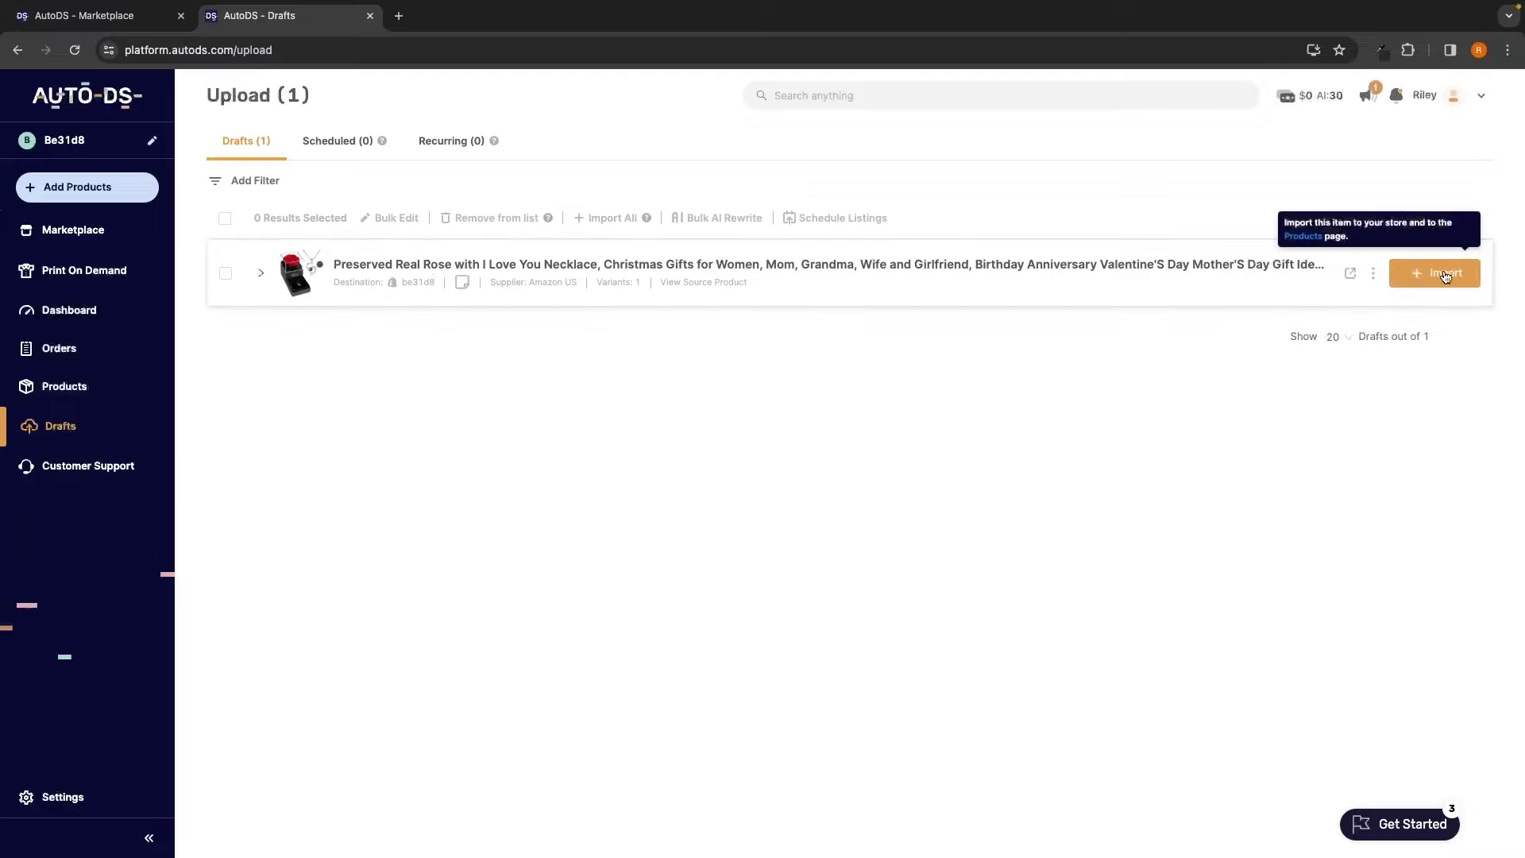
click(259, 274)
scroll(374, 370, down, 1)
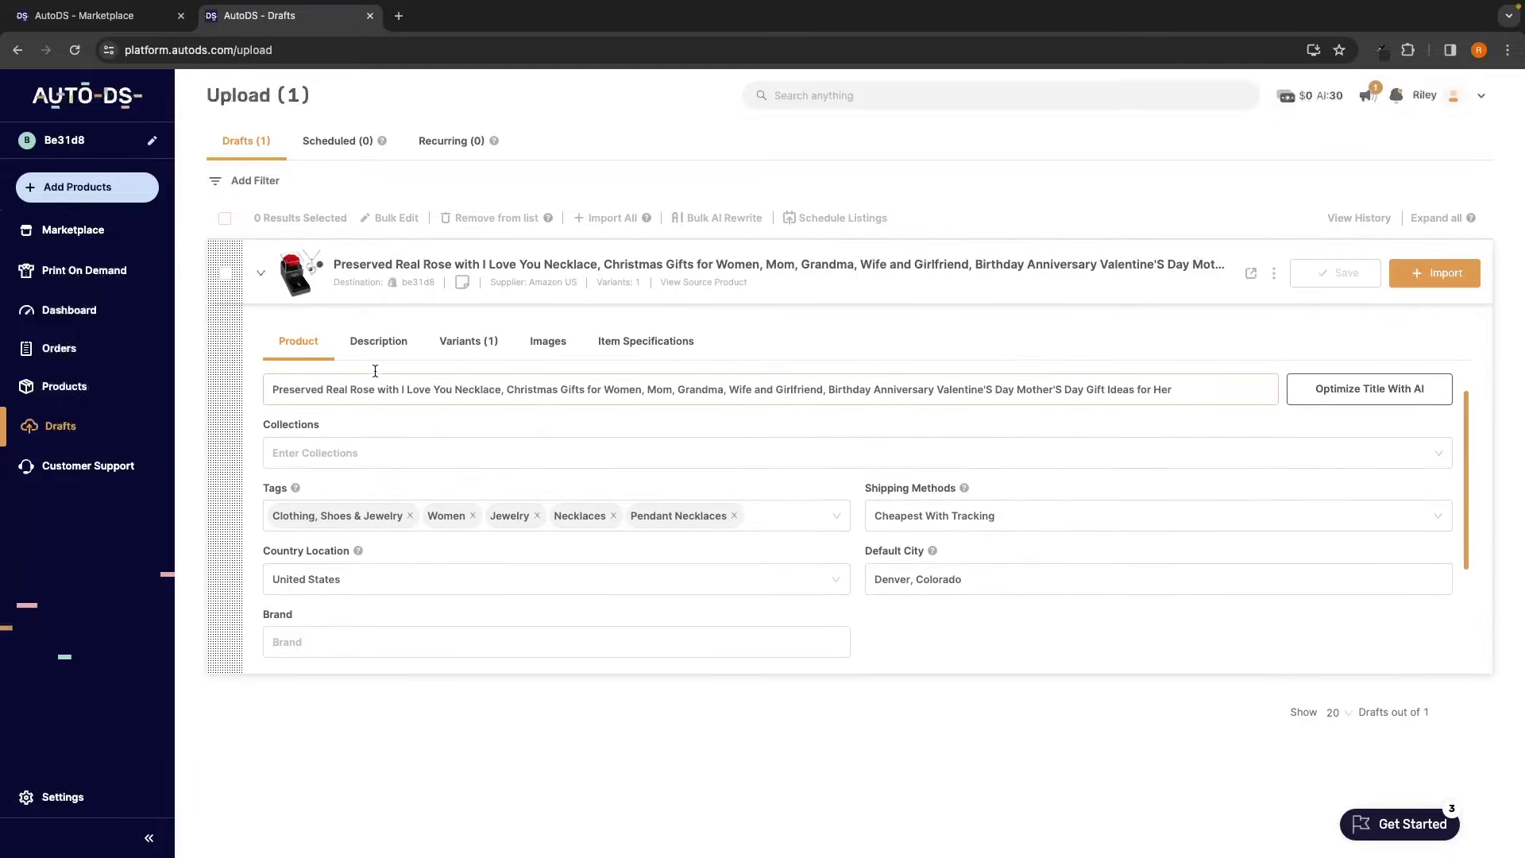
drag(276, 402, 1195, 400)
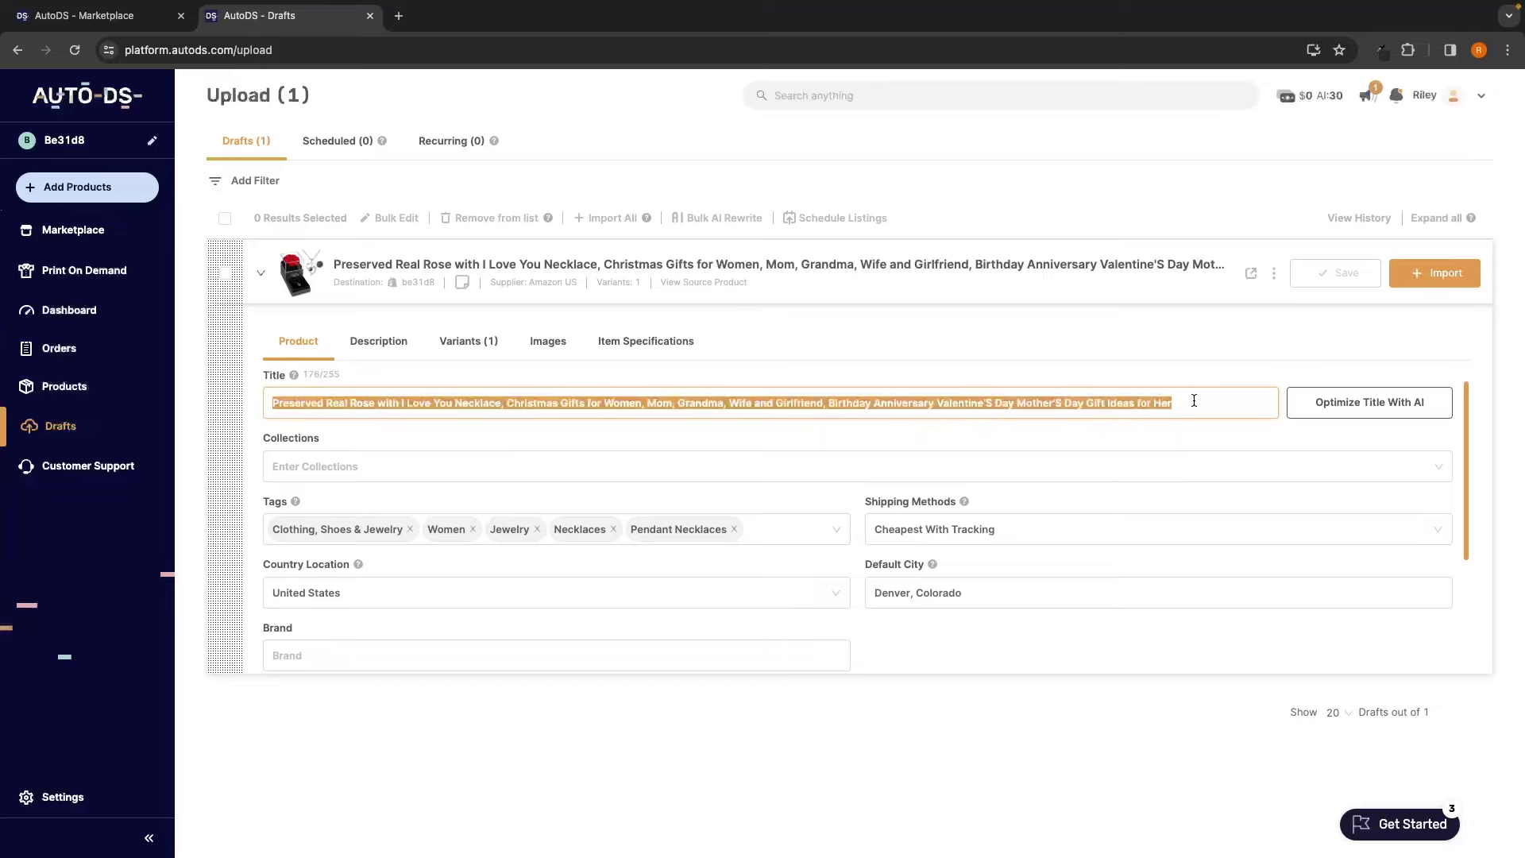
click(460, 426)
drag(325, 403, 208, 410)
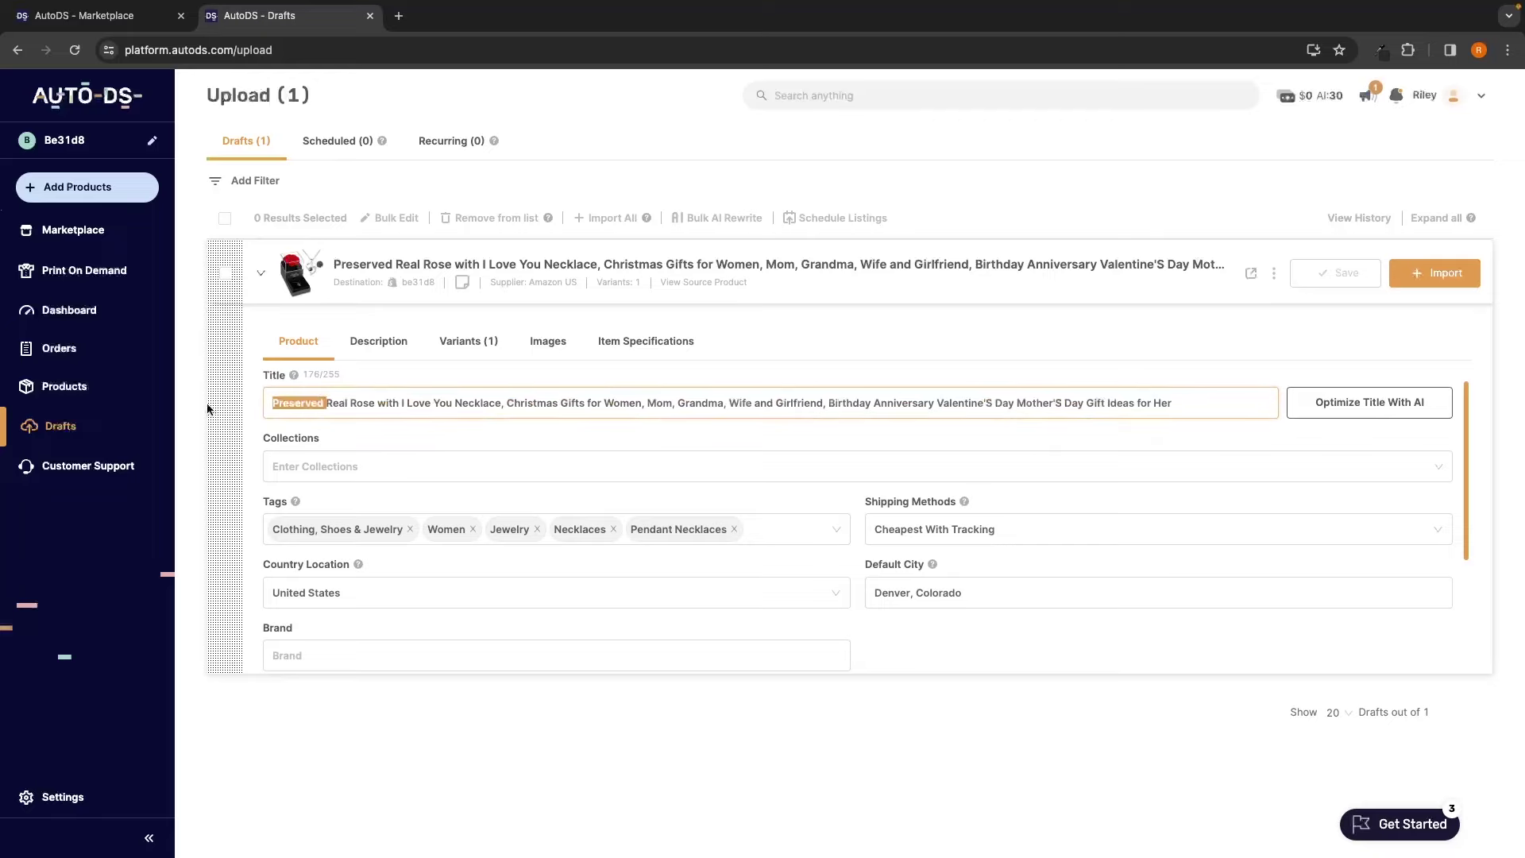
key(BackSpace)
drag(323, 403, 1195, 398)
click(440, 404)
key(BackSpace)
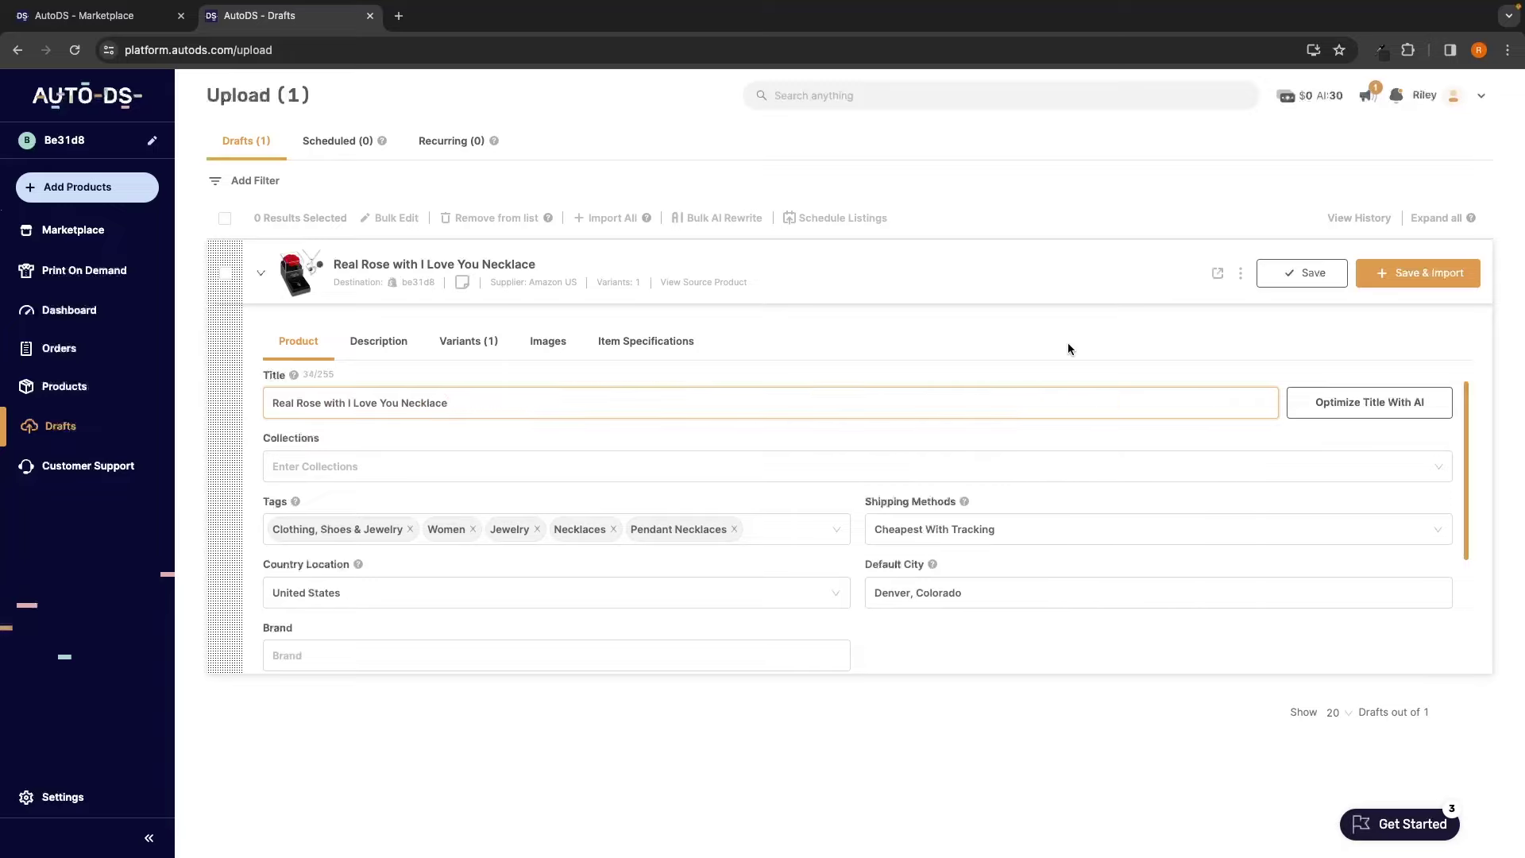
Remove the Clothing, Shoes & Jewelry tag, then save and import the draft.
scroll(737, 451, down, 2)
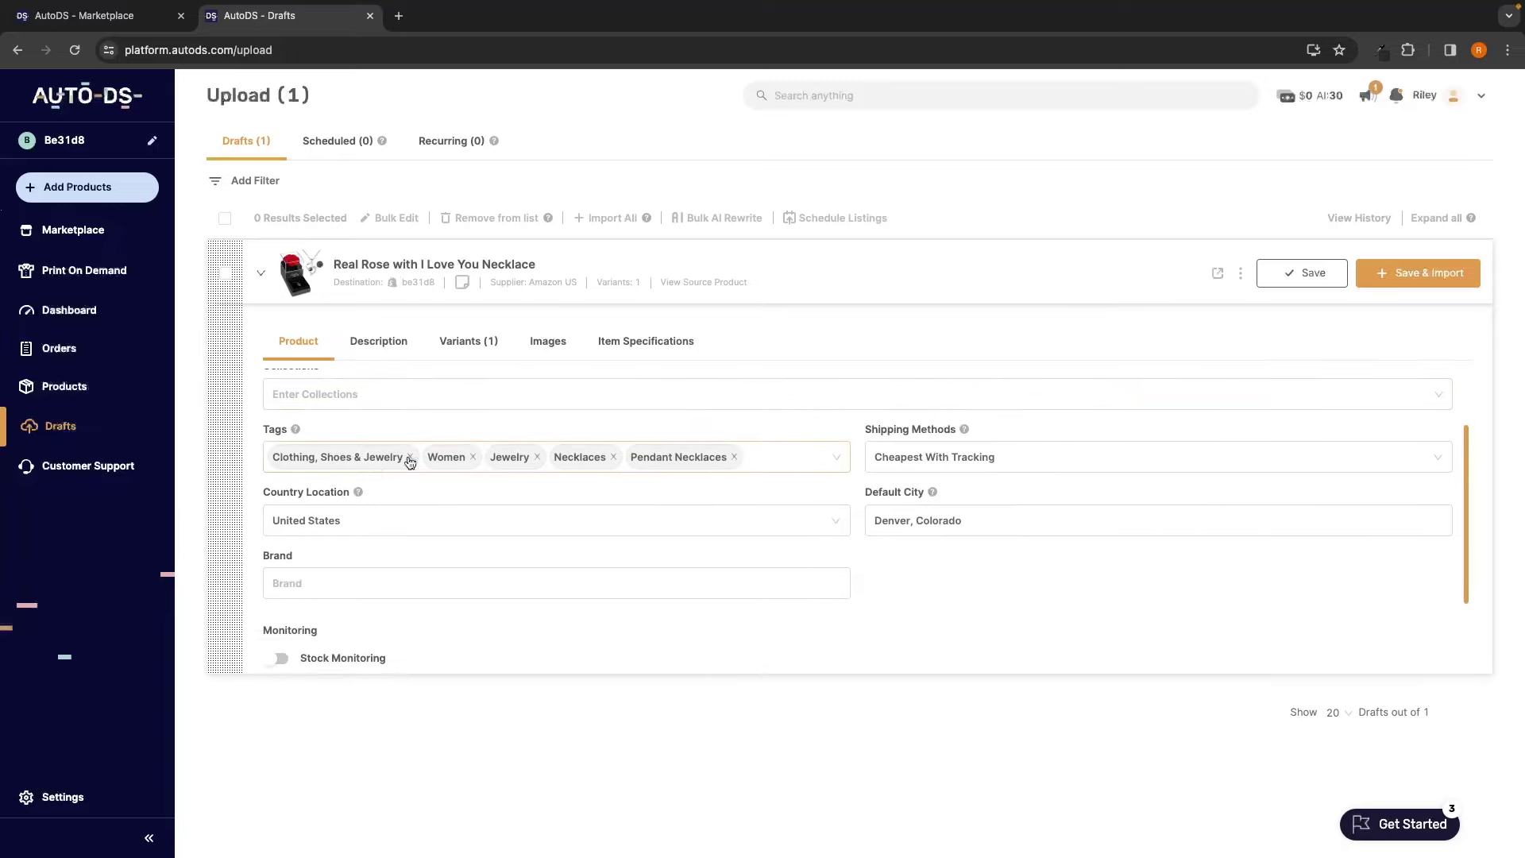
click(409, 457)
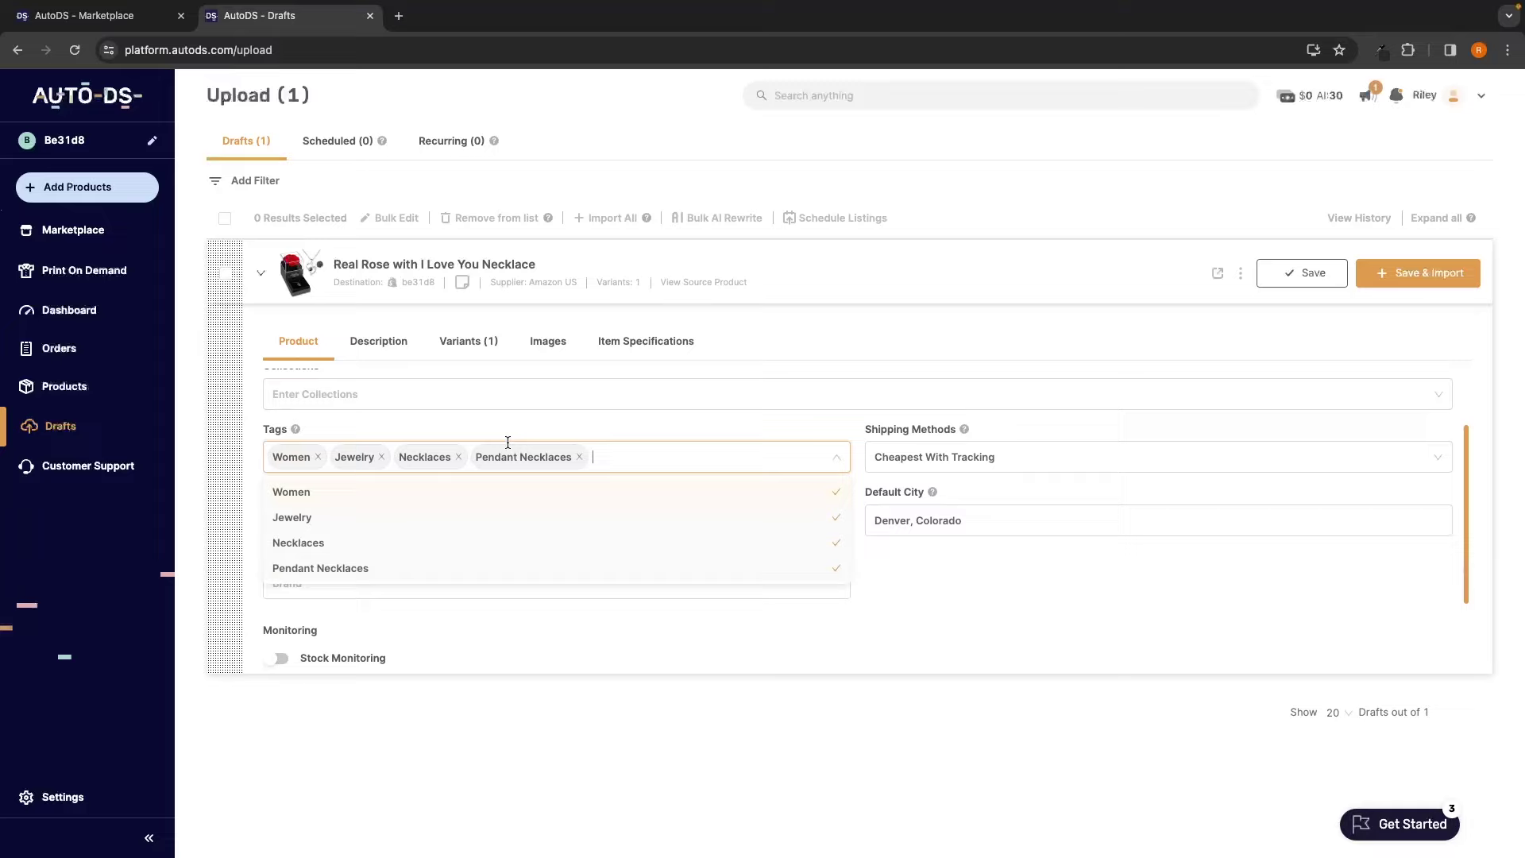
scroll(949, 550, down, 2)
scroll(948, 550, up, 3)
click(1399, 272)
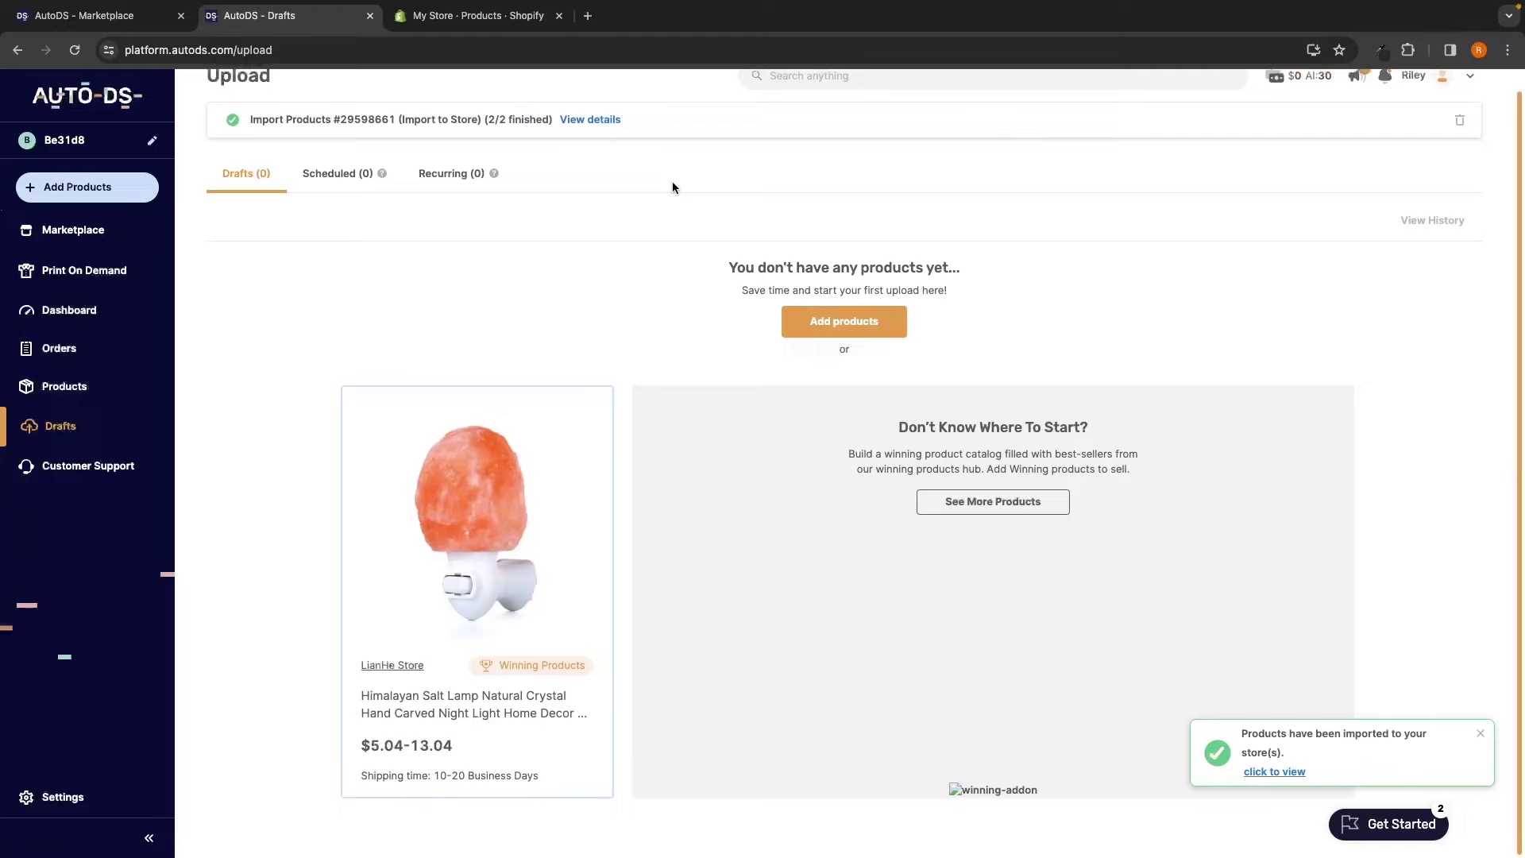
Check the Real Rose with I Love You Necklace in Shopify Products: Active, 10 in stock.
click(477, 16)
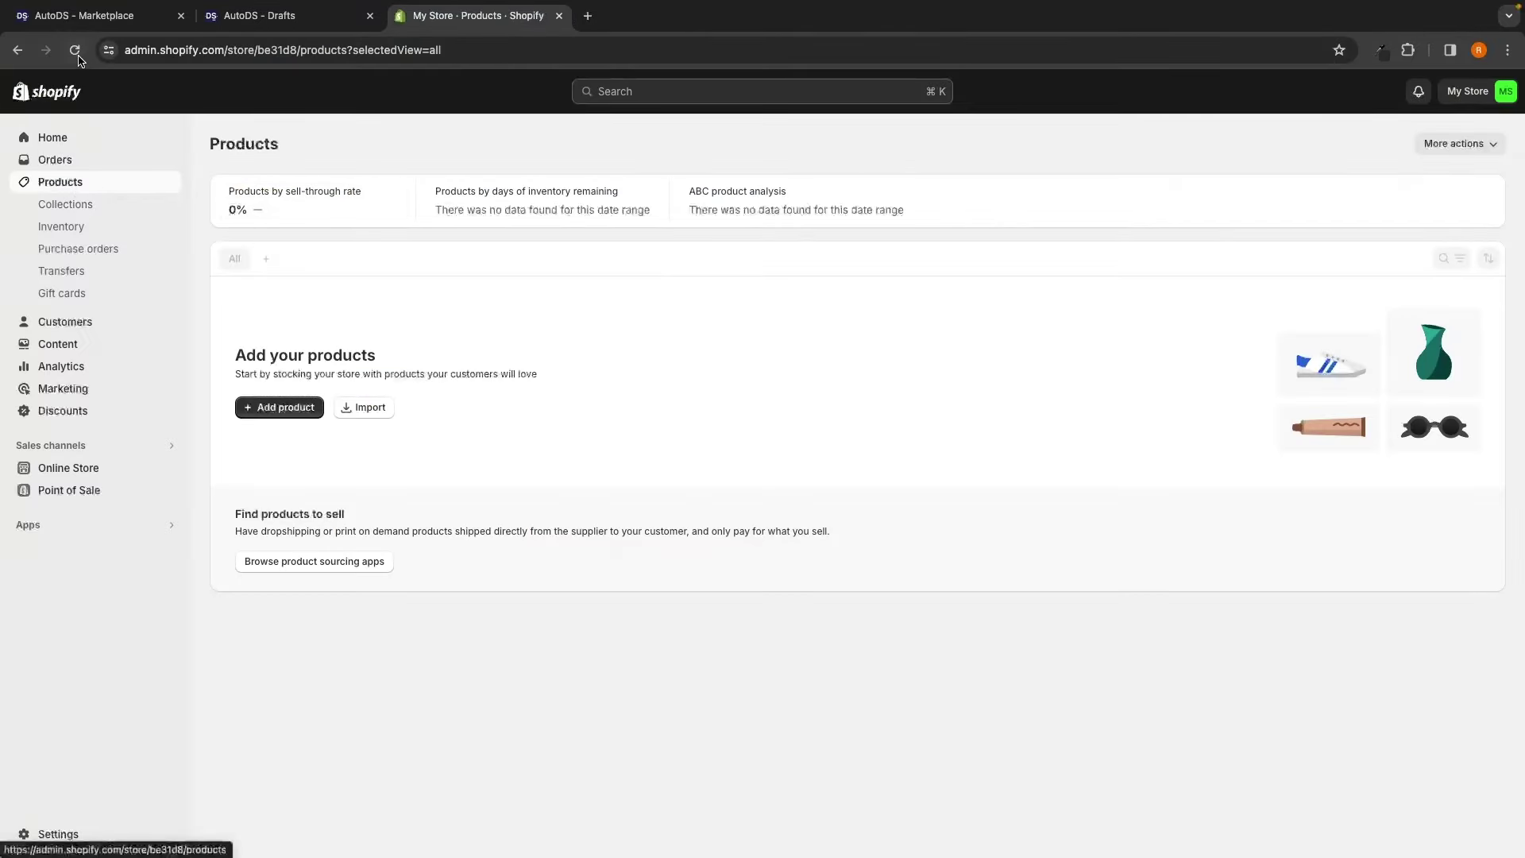
click(75, 184)
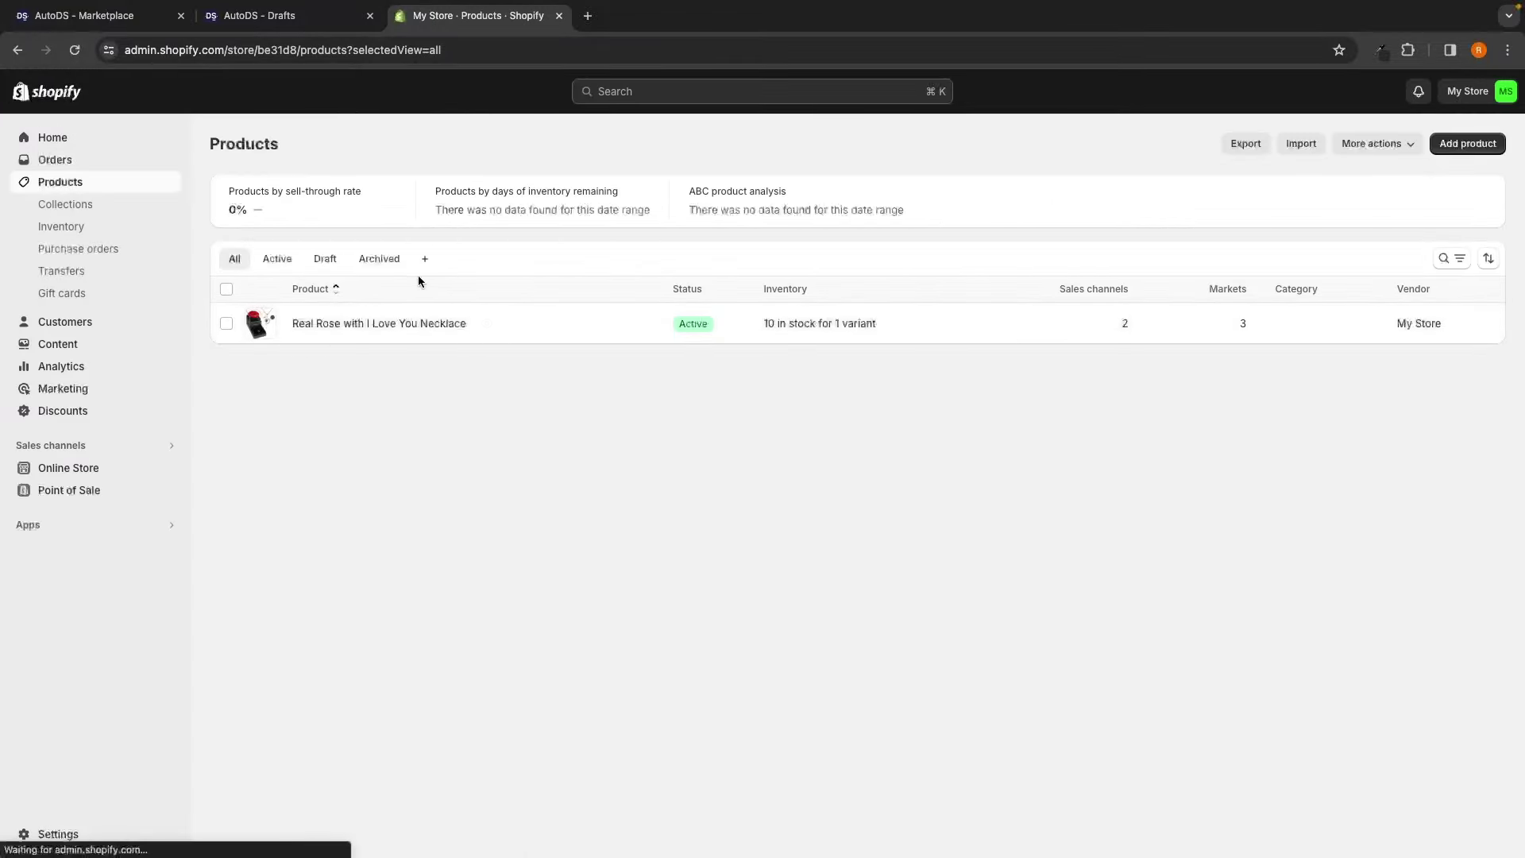
click(316, 324)
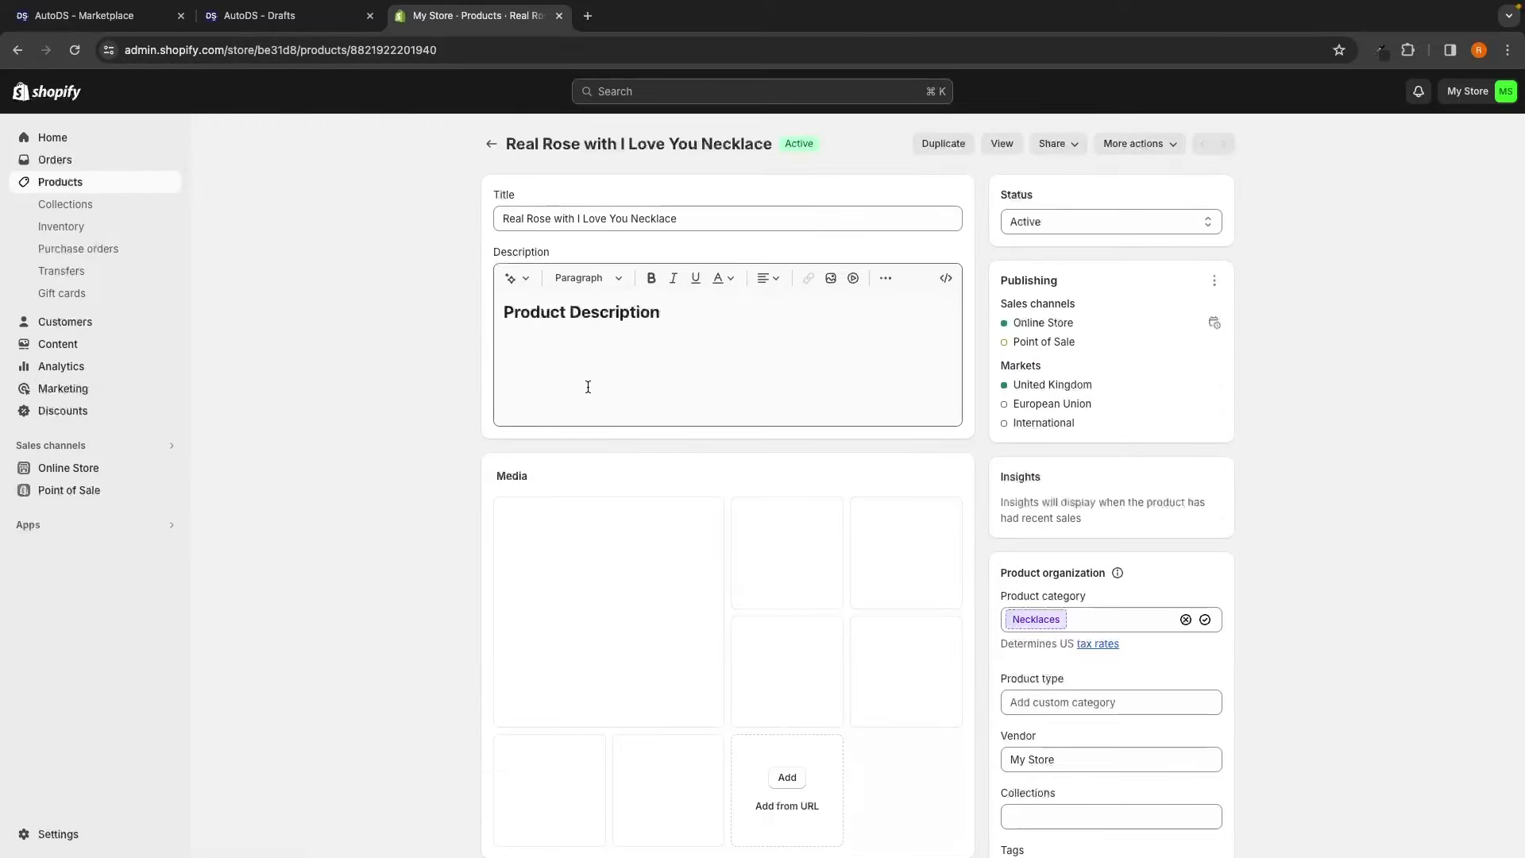
scroll(599, 375, down, 1)
scroll(637, 344, up, 1)
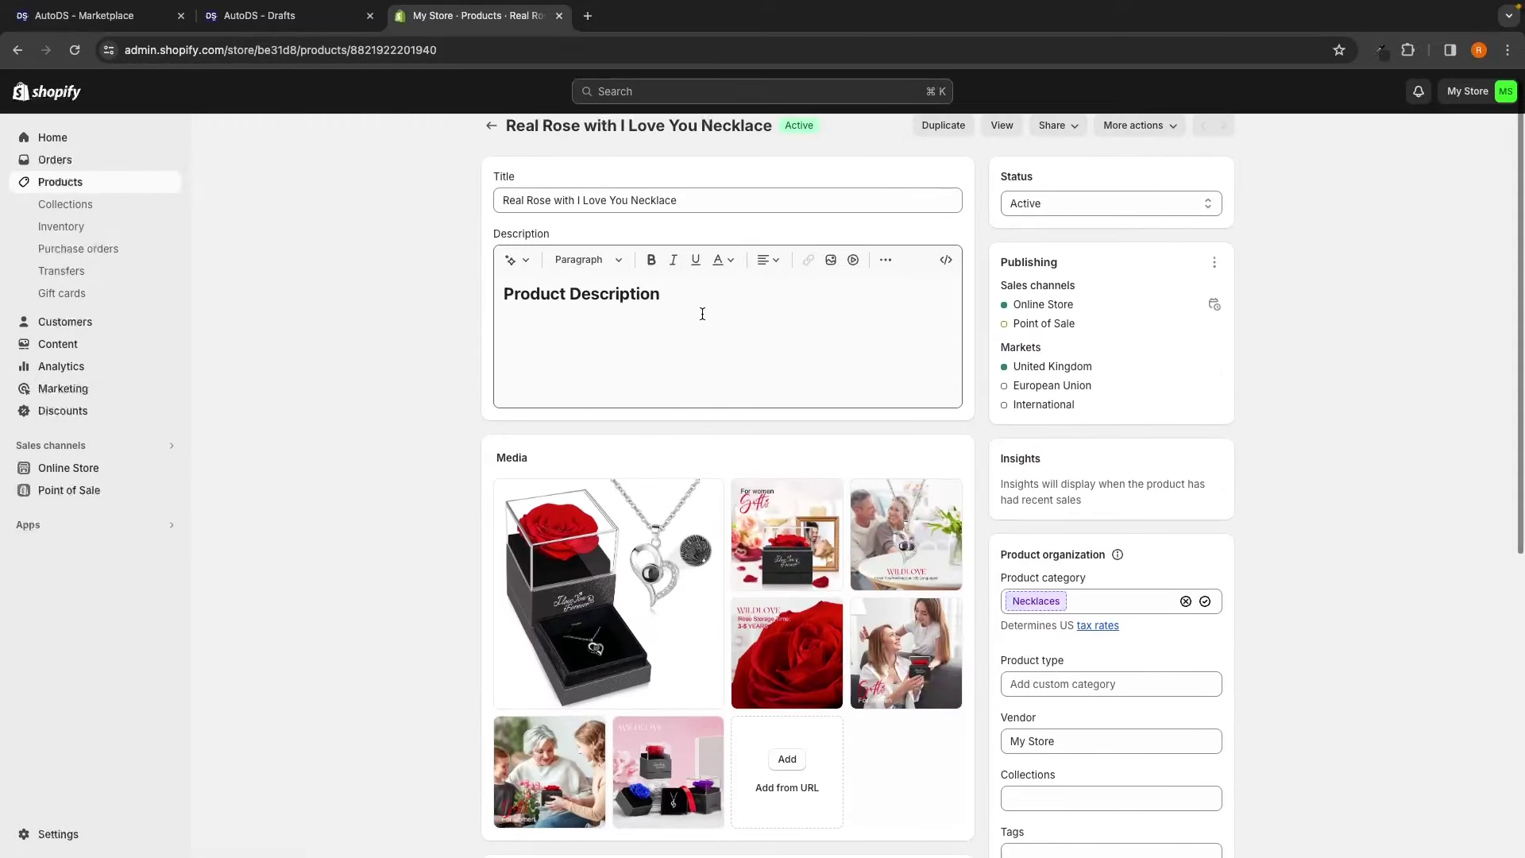
scroll(703, 313, down, 5)
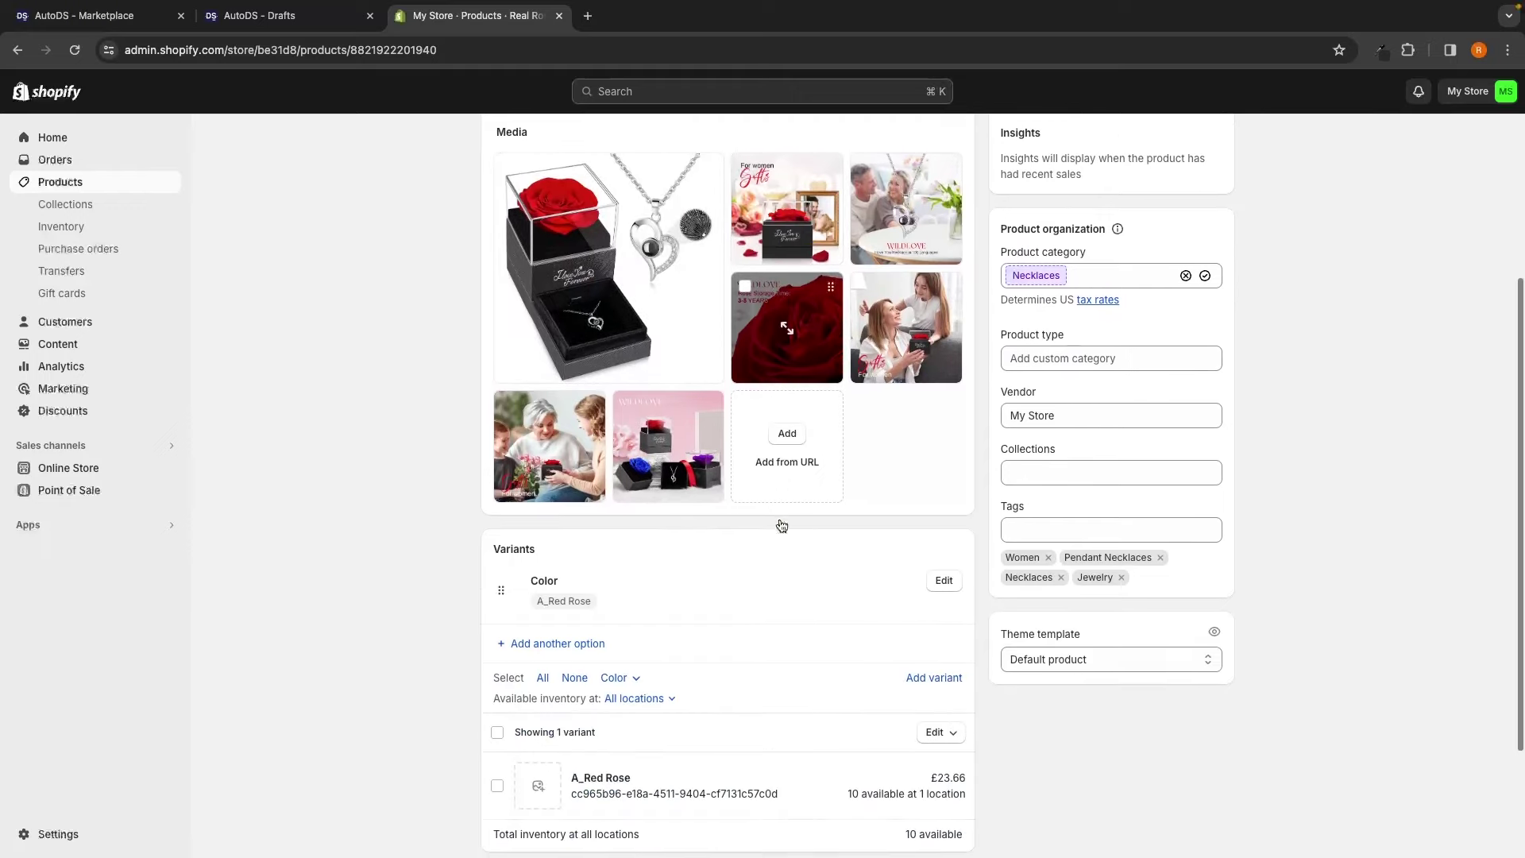
scroll(780, 521, down, 3)
scroll(750, 443, up, 2)
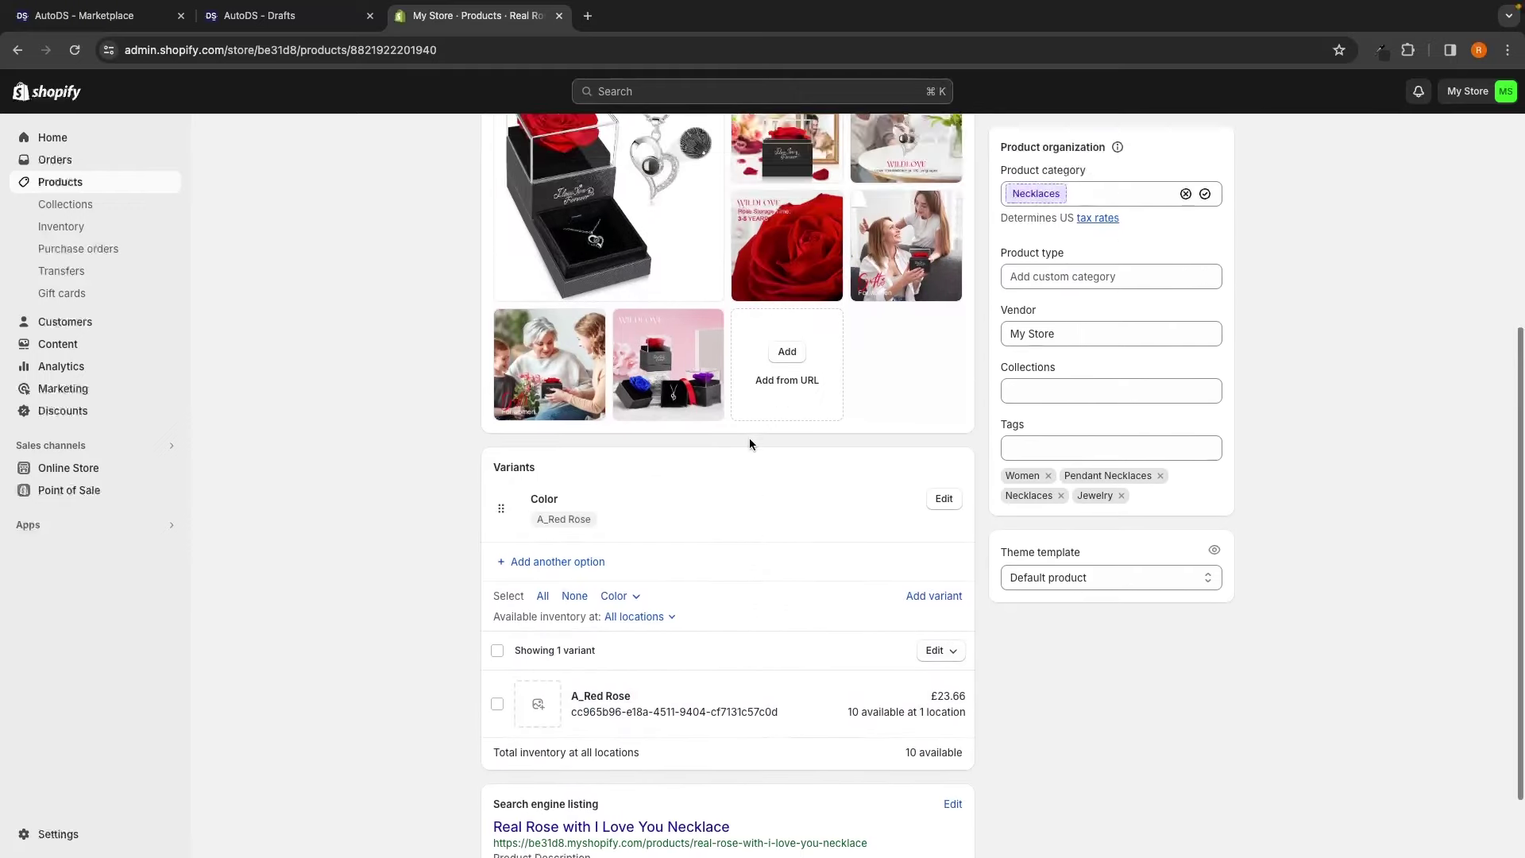
scroll(750, 437, up, 5)
Close the Shopify tab and find the Crewneck Sweatshirt Comfort Colors 1566 in Print On Demand.
key(ctrl+w)
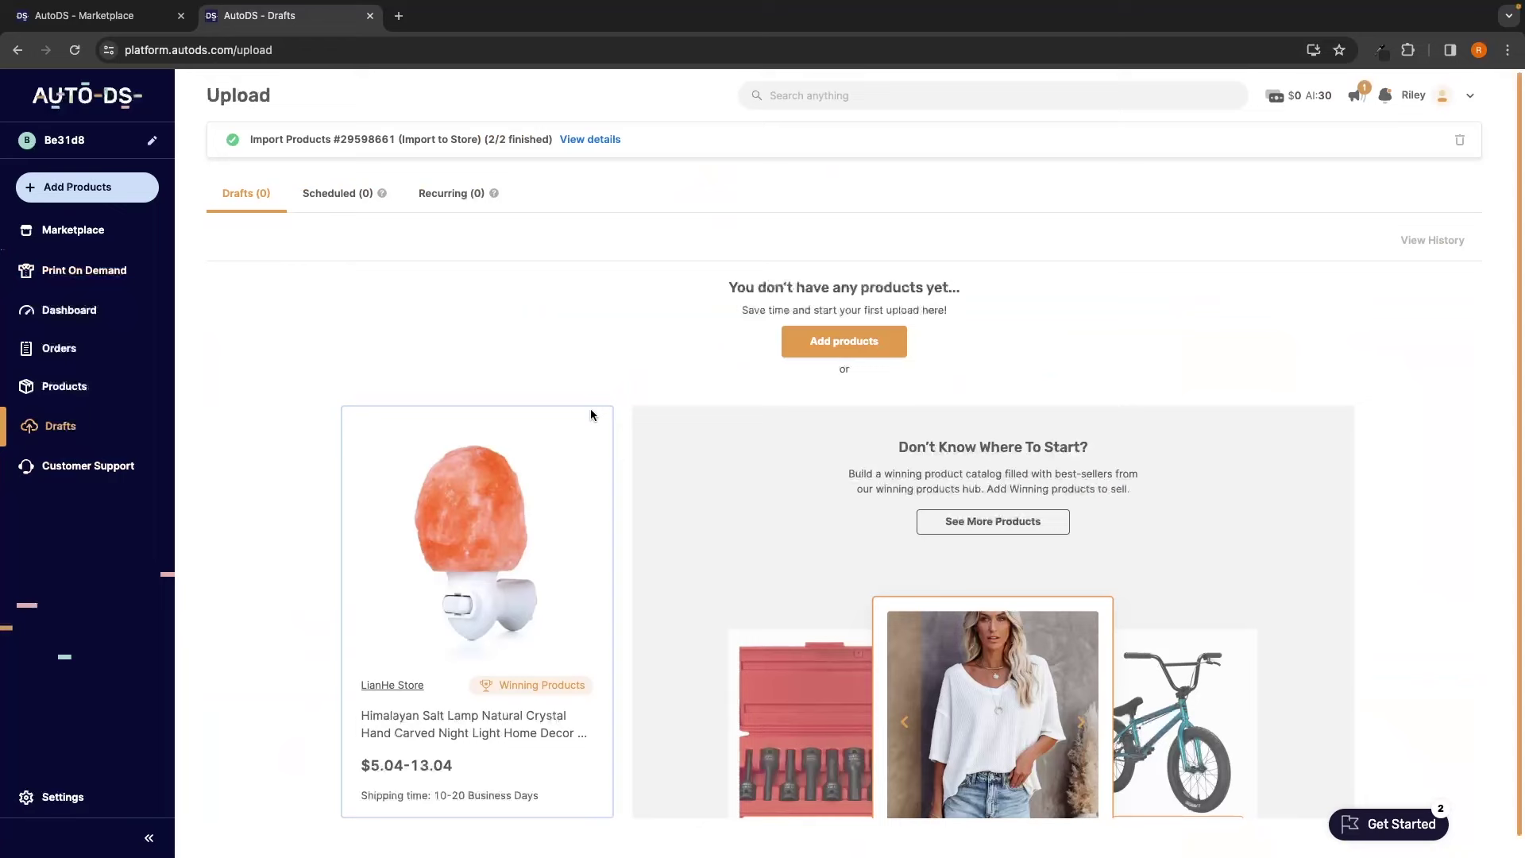
click(132, 279)
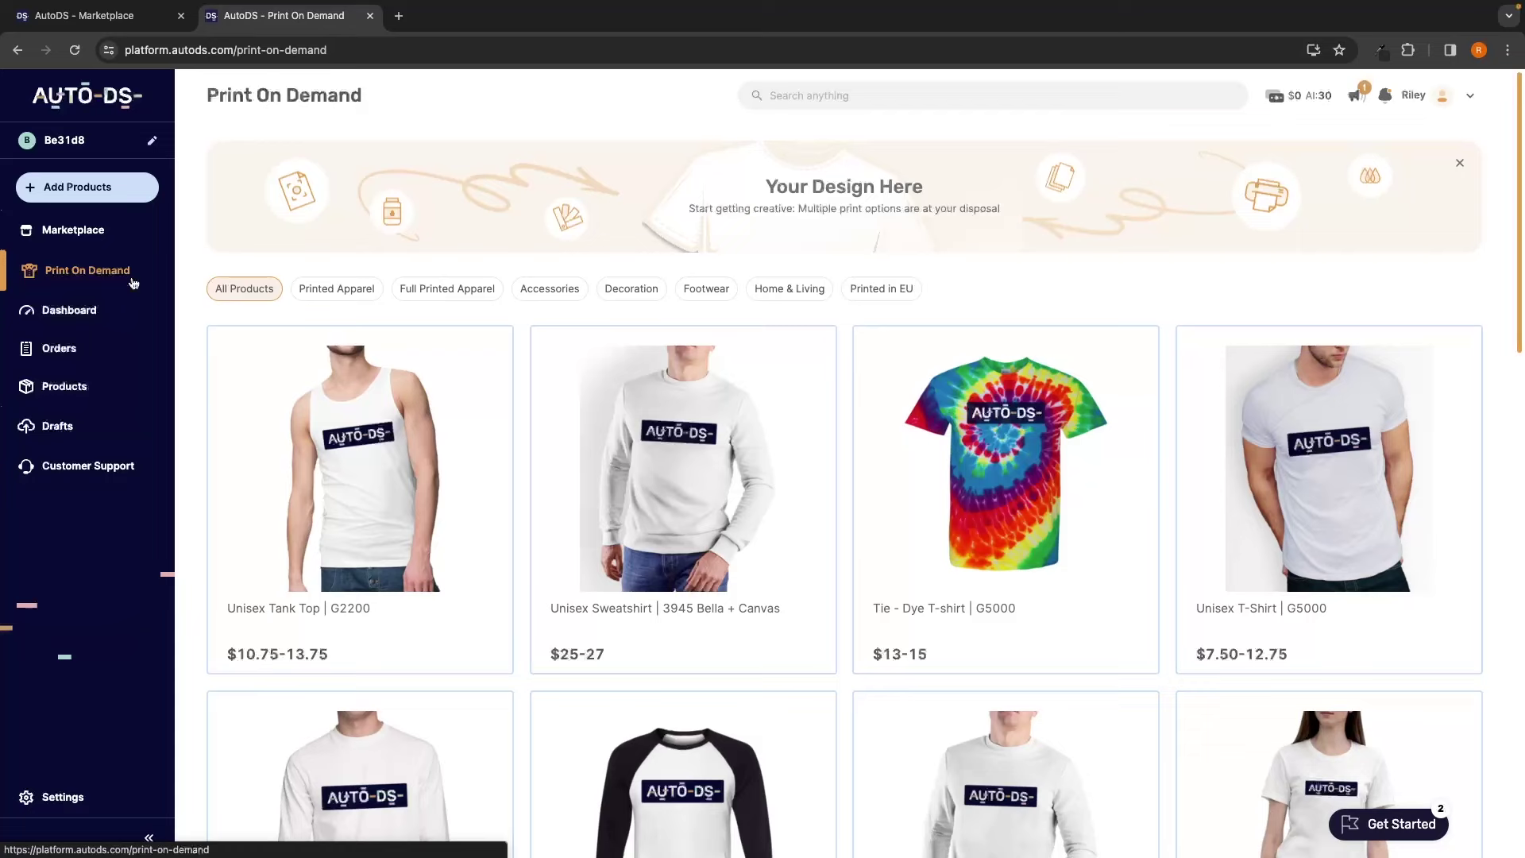
scroll(861, 412, down, 3)
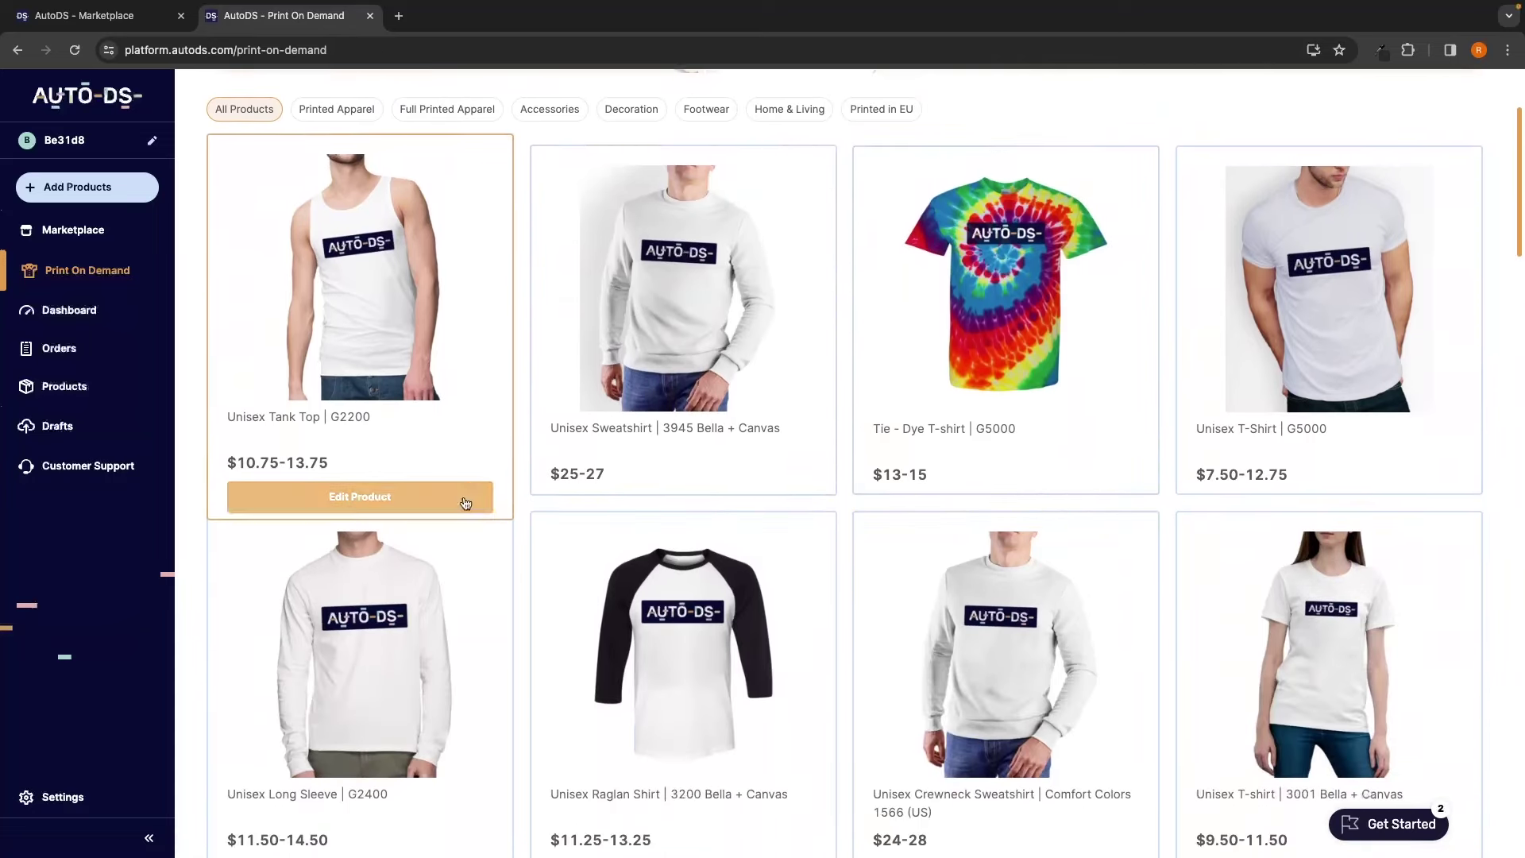
scroll(1090, 423, down, 4)
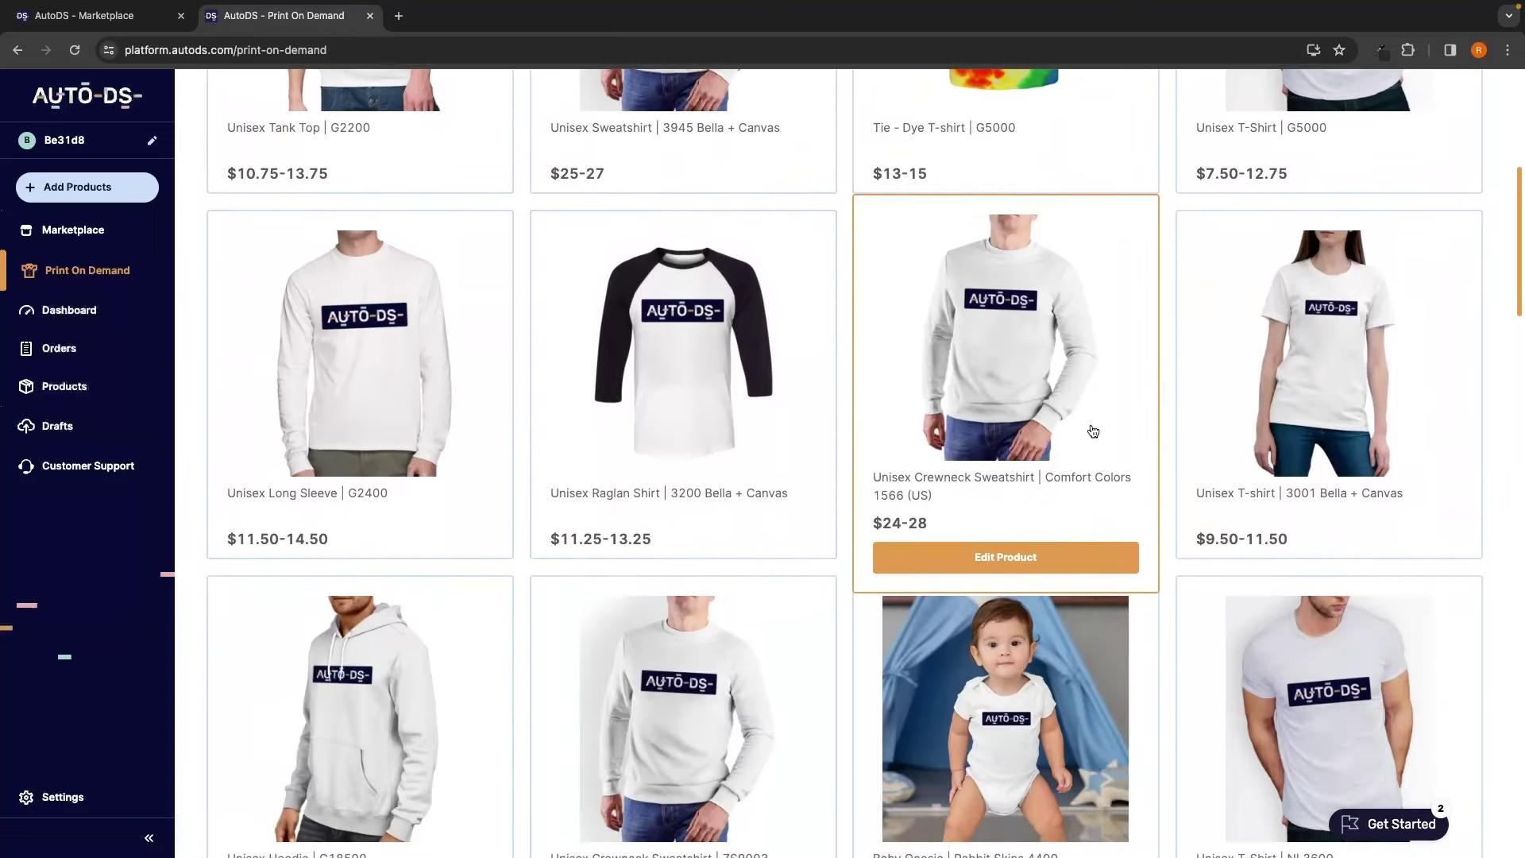
scroll(1057, 397, up, 1)
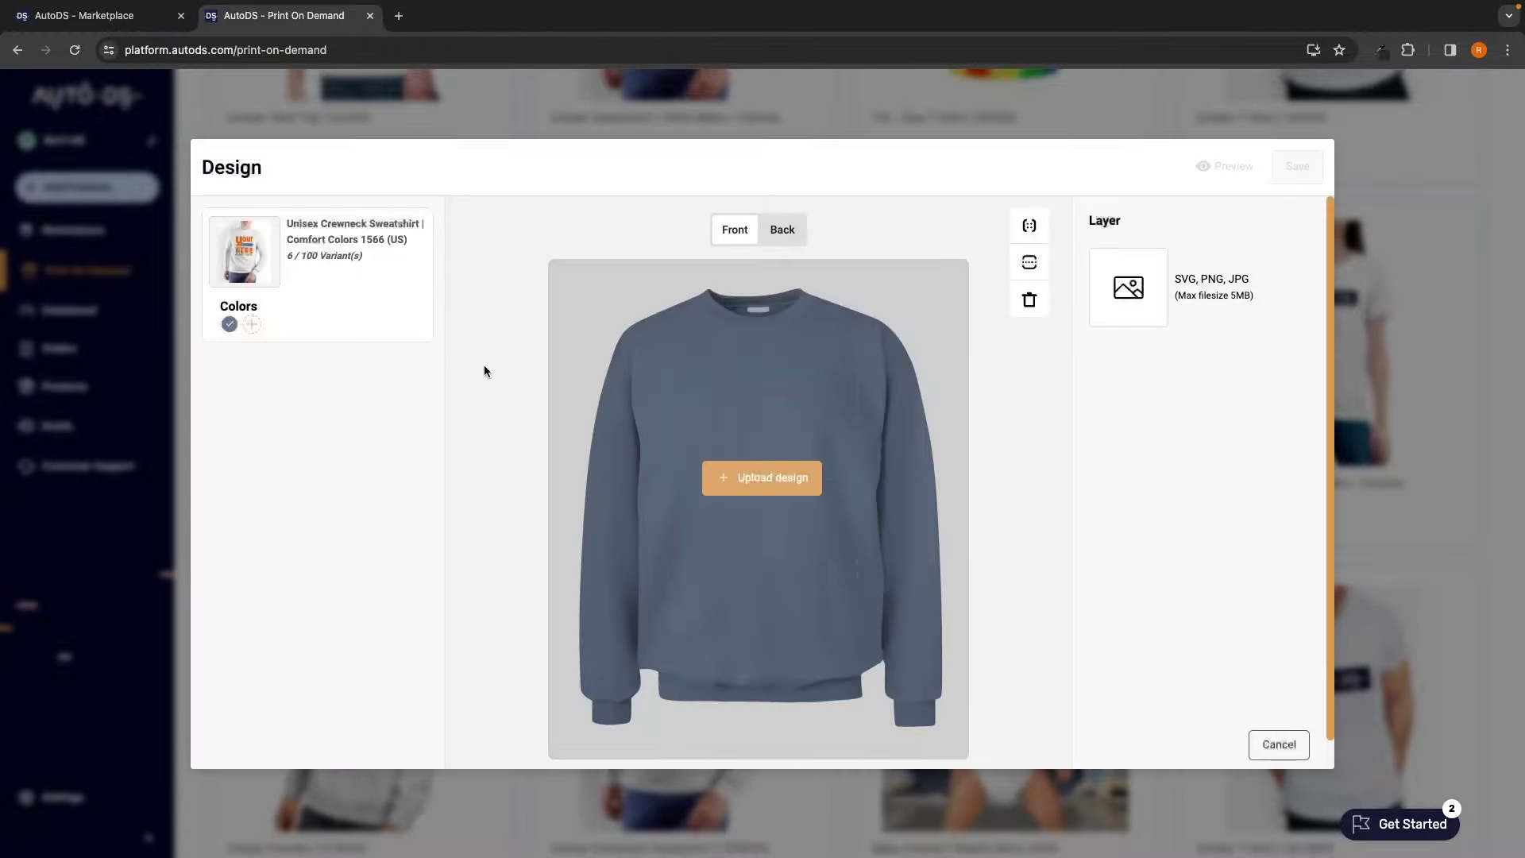
Upload the HubSpot Full Guide image and shrink it onto the sweatshirt's upper chest.
click(739, 479)
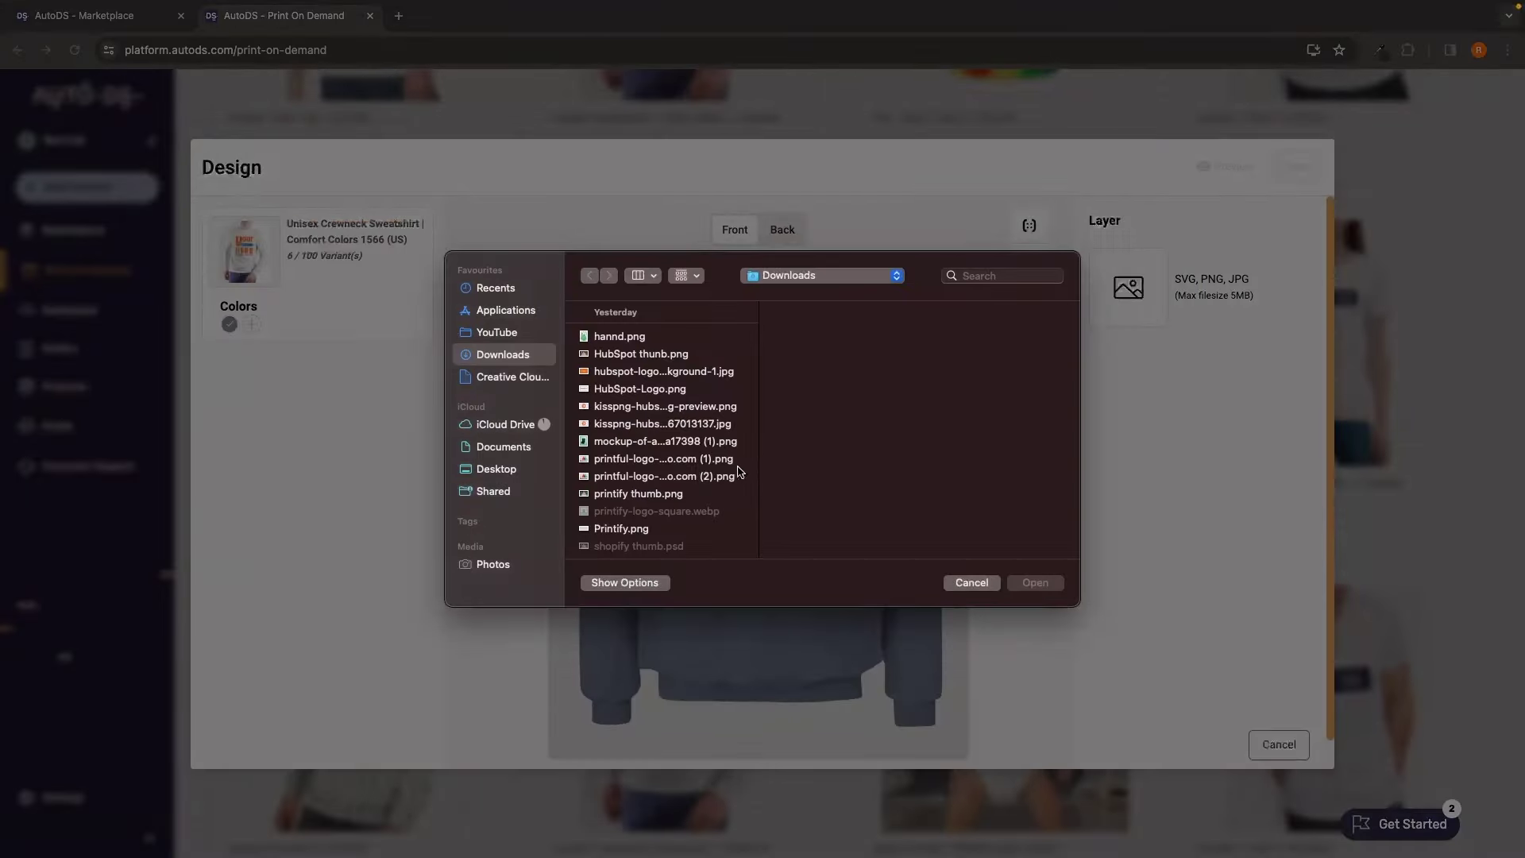
double_click(807, 473)
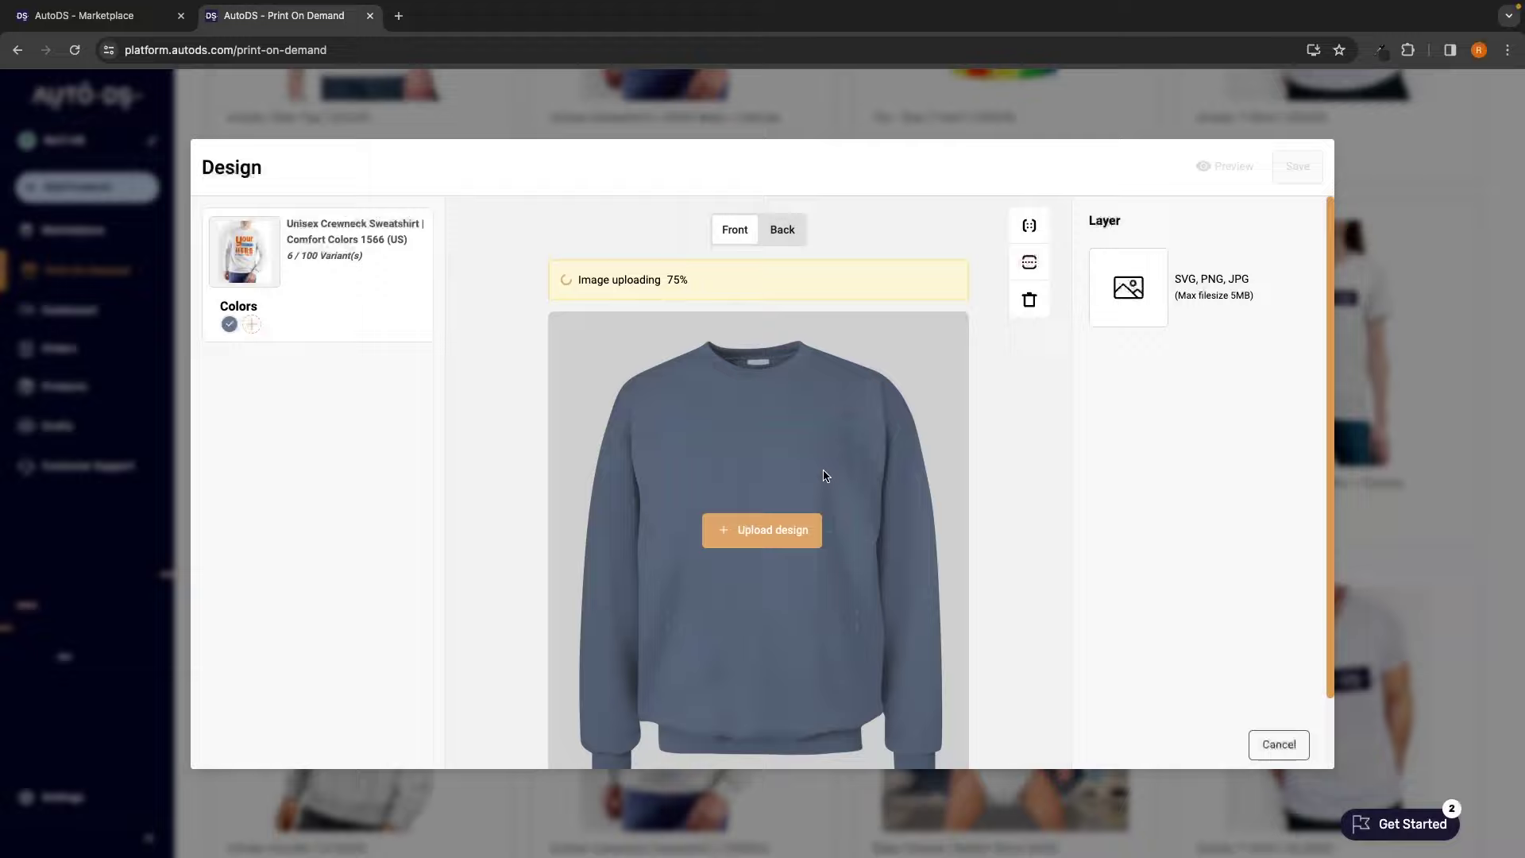
scroll(824, 476, down, 1)
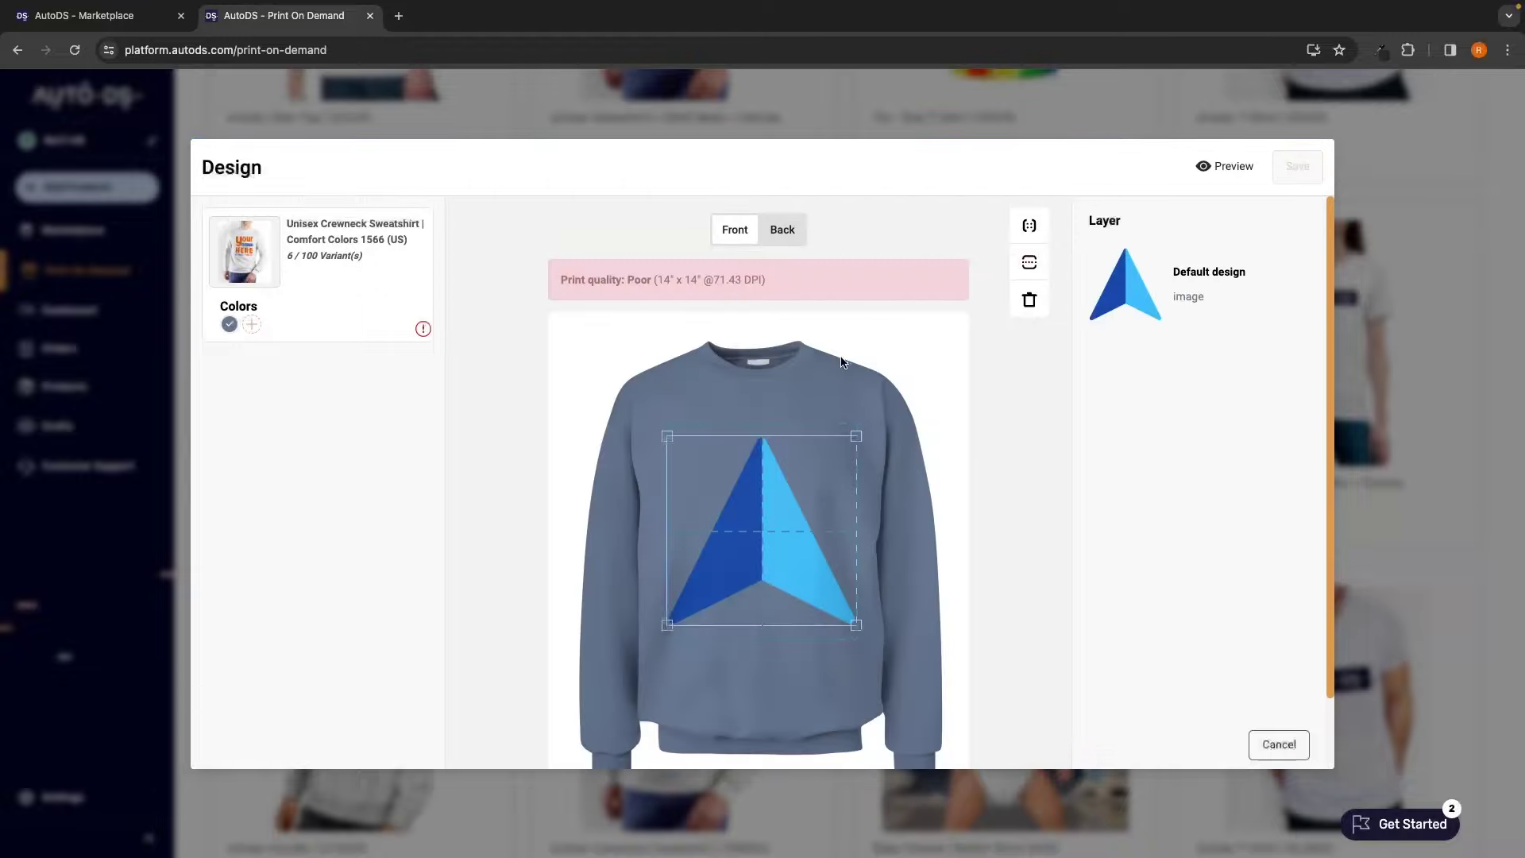
drag(857, 435, 781, 511)
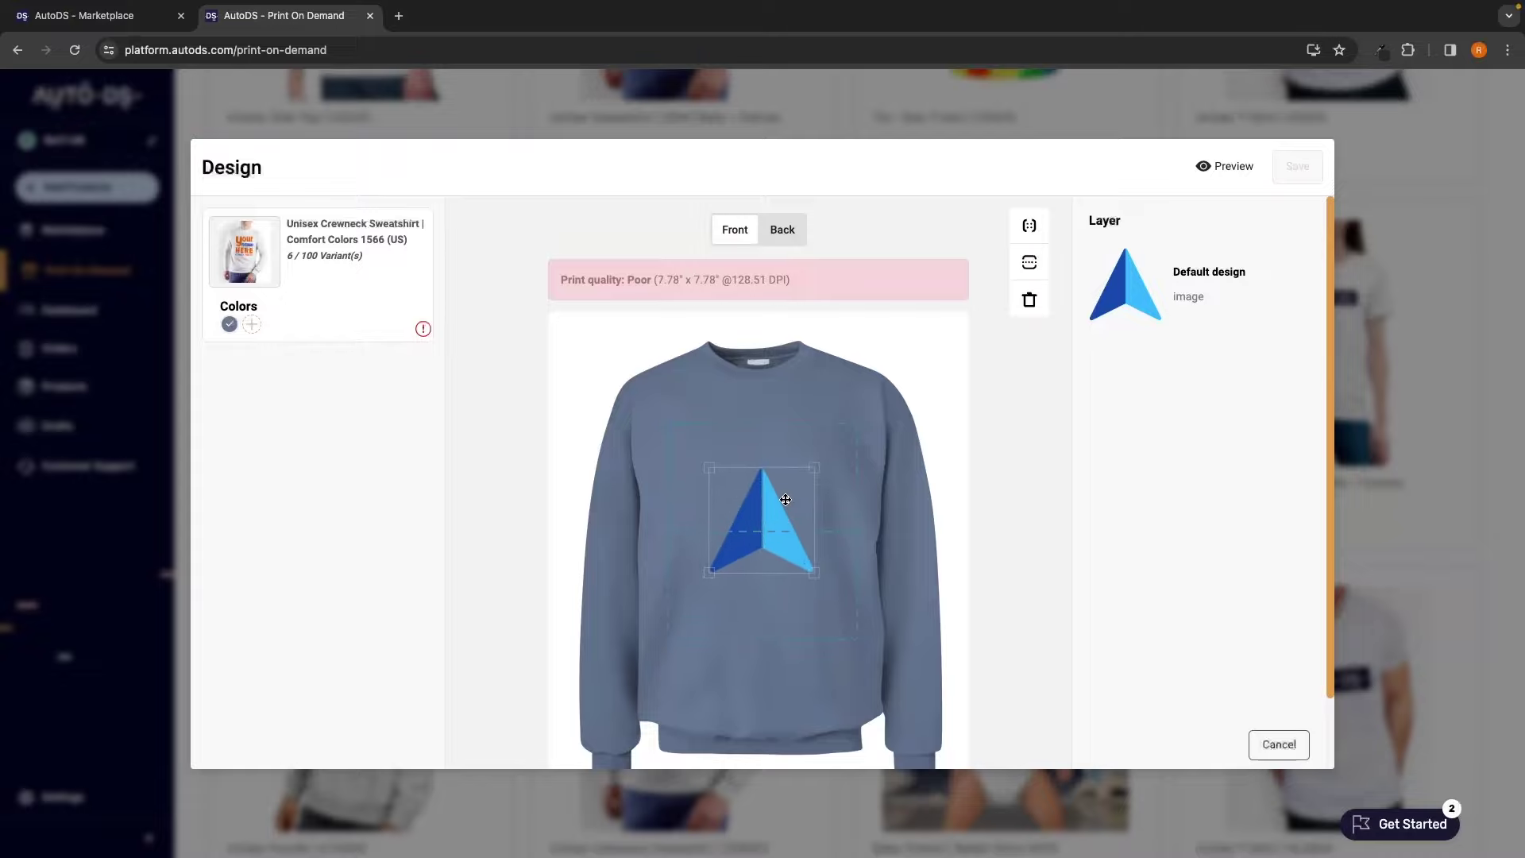
click(915, 509)
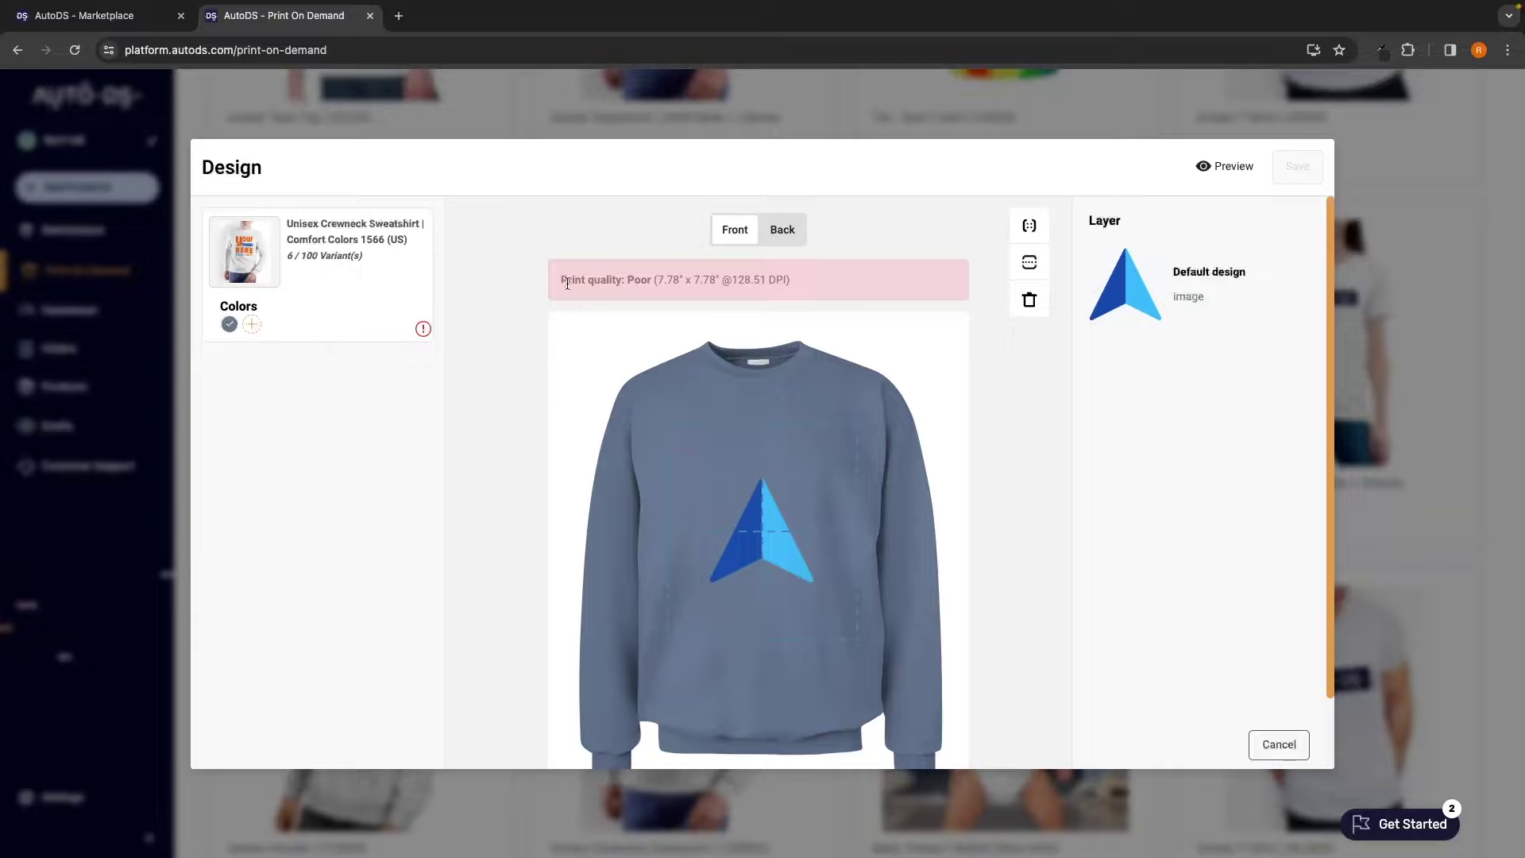
Check the design's print quality reading, which shows Great.
drag(569, 278, 732, 279)
click(804, 280)
scroll(765, 465, down, 1)
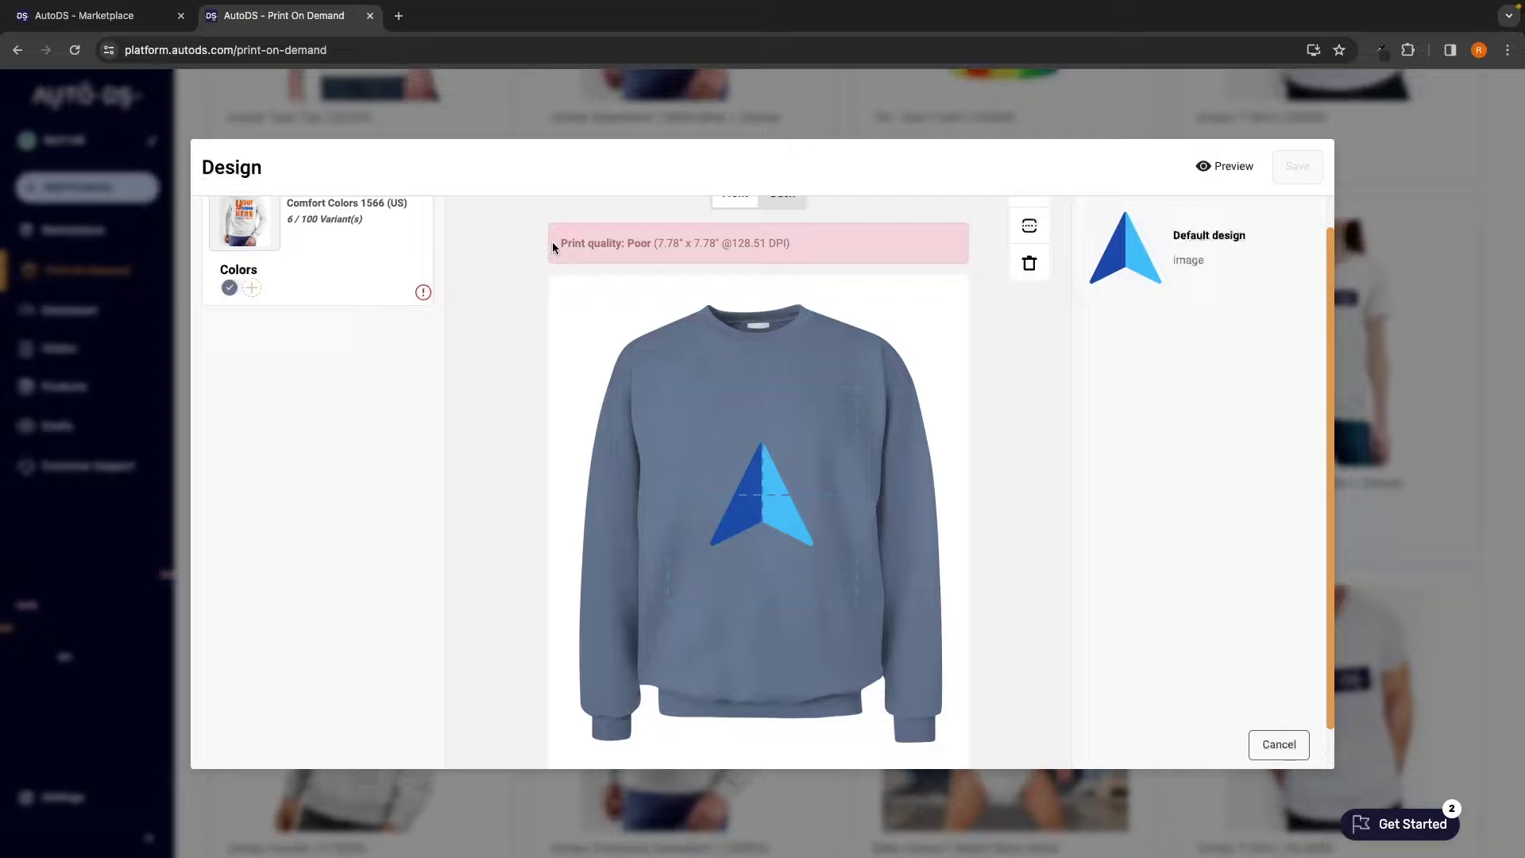
drag(553, 243, 665, 244)
click(672, 246)
scroll(714, 271, up, 1)
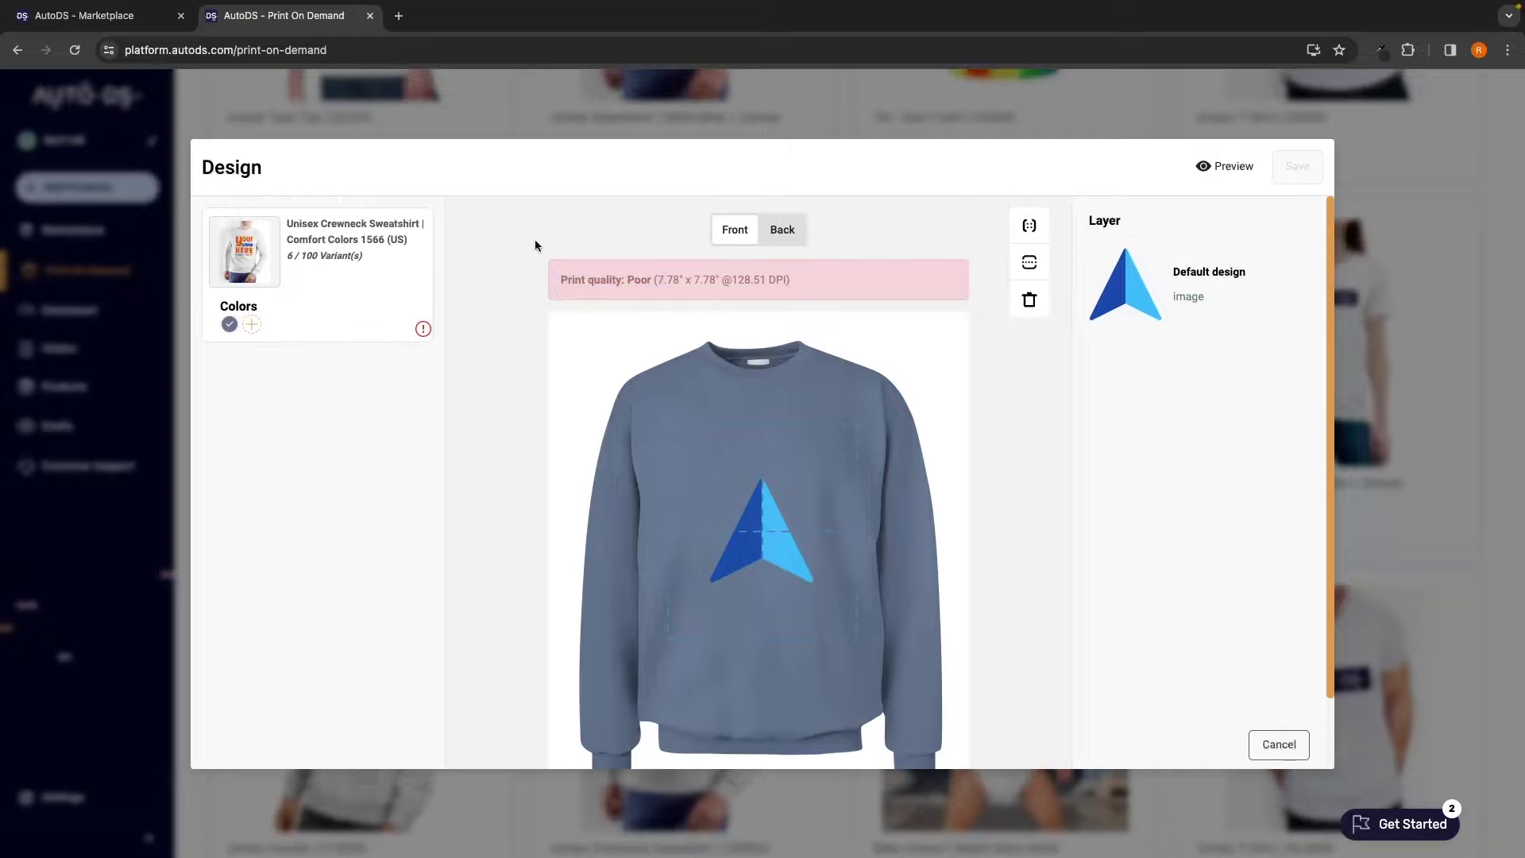
Add Chambray, blue, teal, lilac and salmon colours, and shrink the image to 3.82" x 2.15".
click(253, 327)
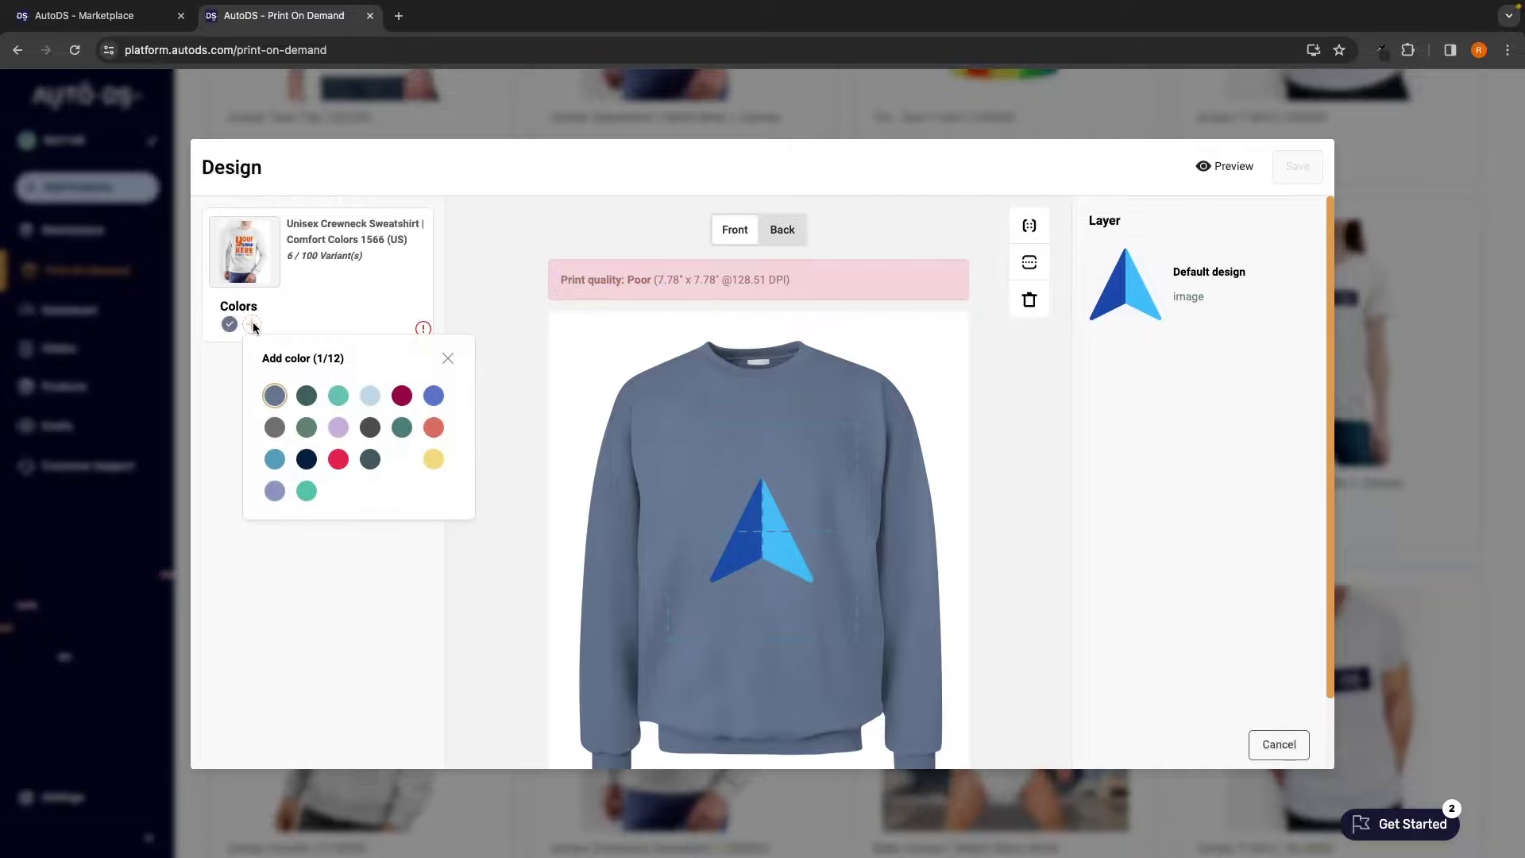
click(369, 396)
click(434, 396)
click(402, 428)
click(339, 427)
click(434, 428)
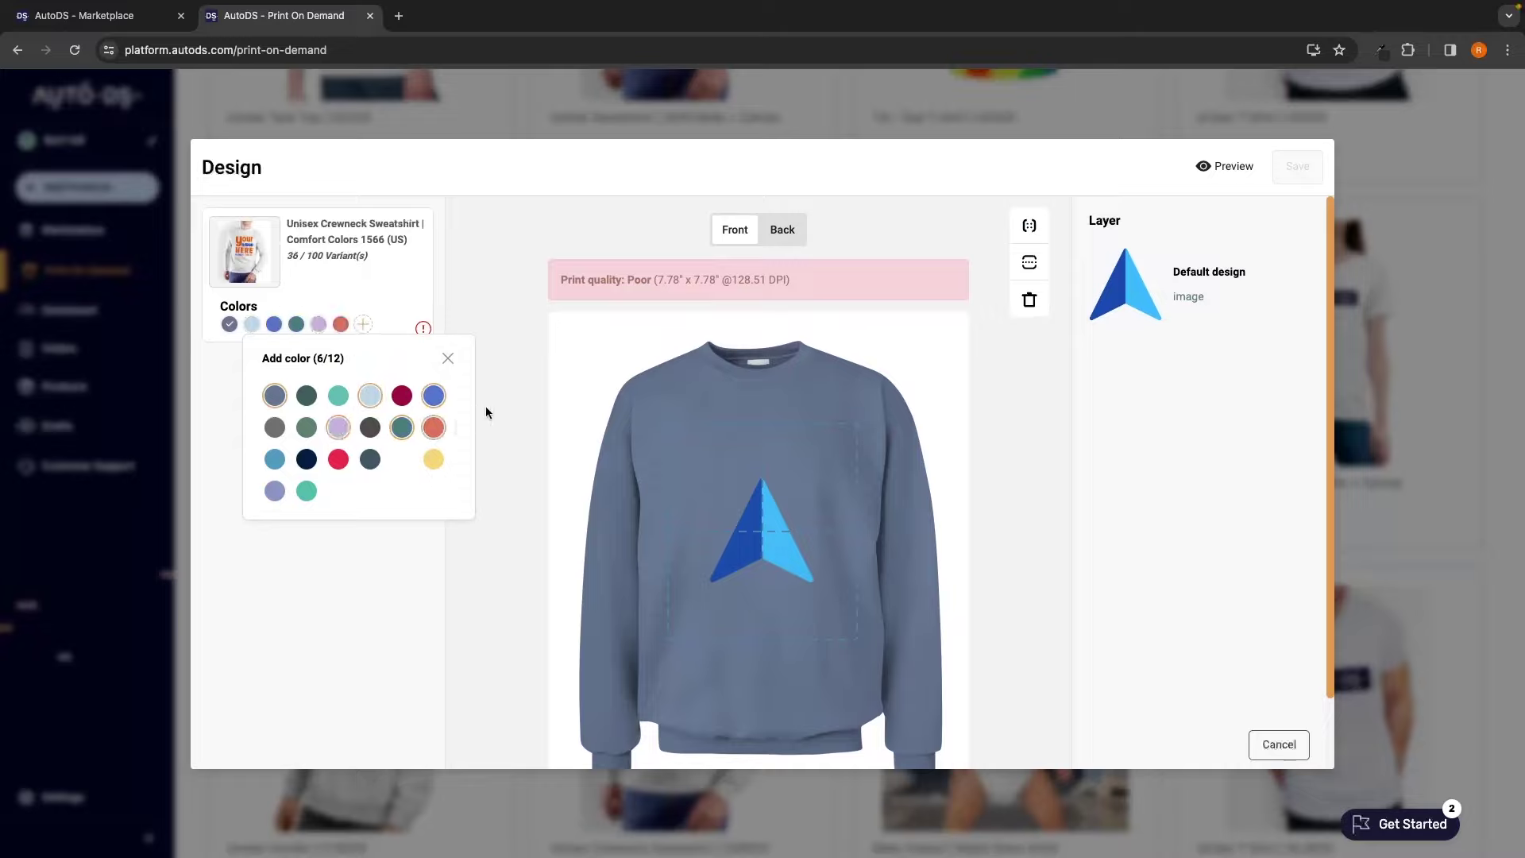
click(487, 405)
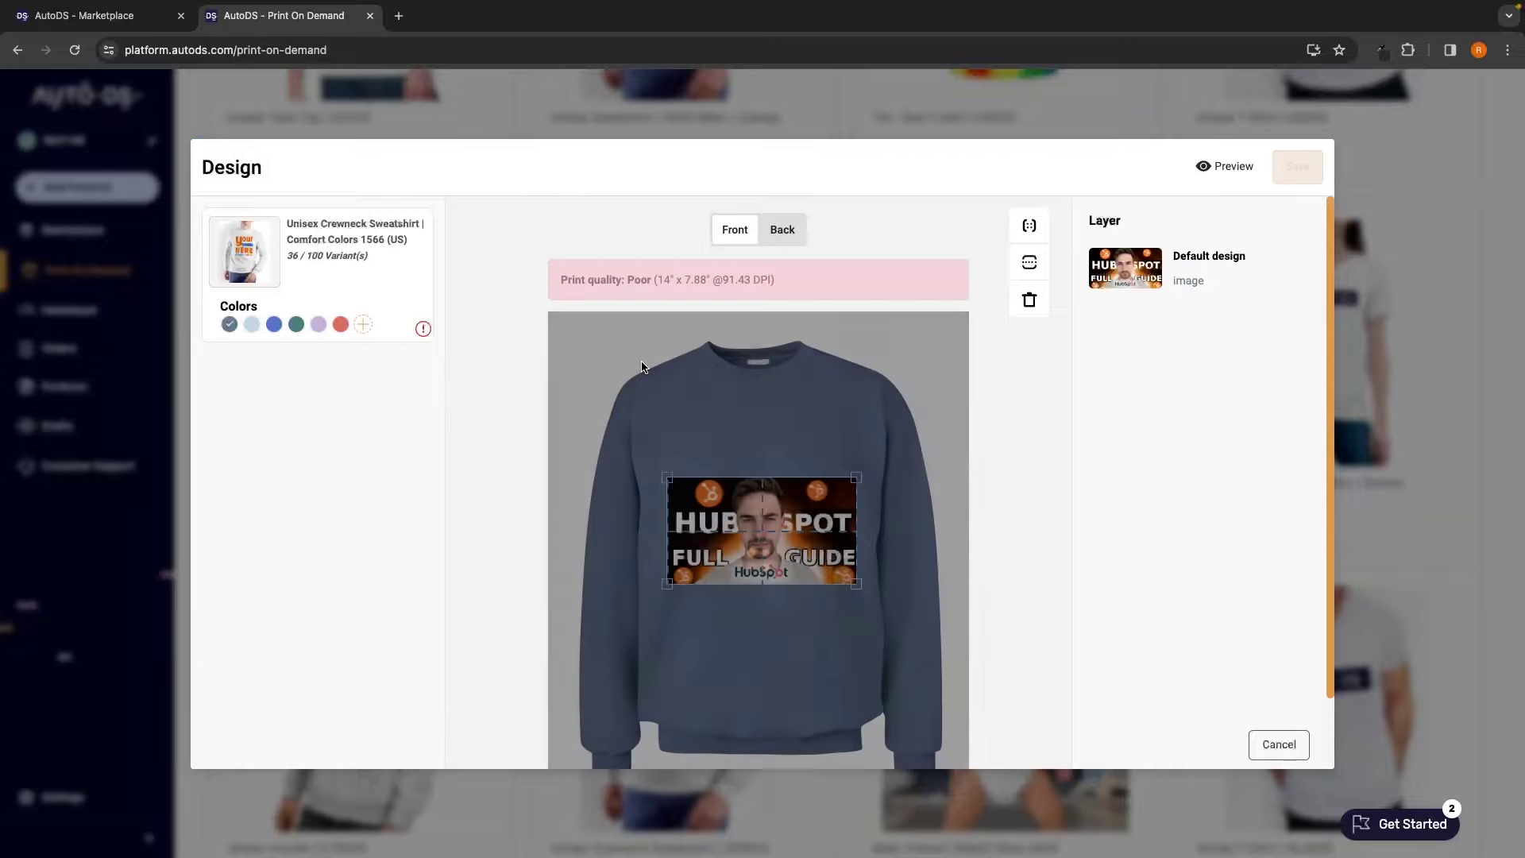
drag(858, 473, 765, 541)
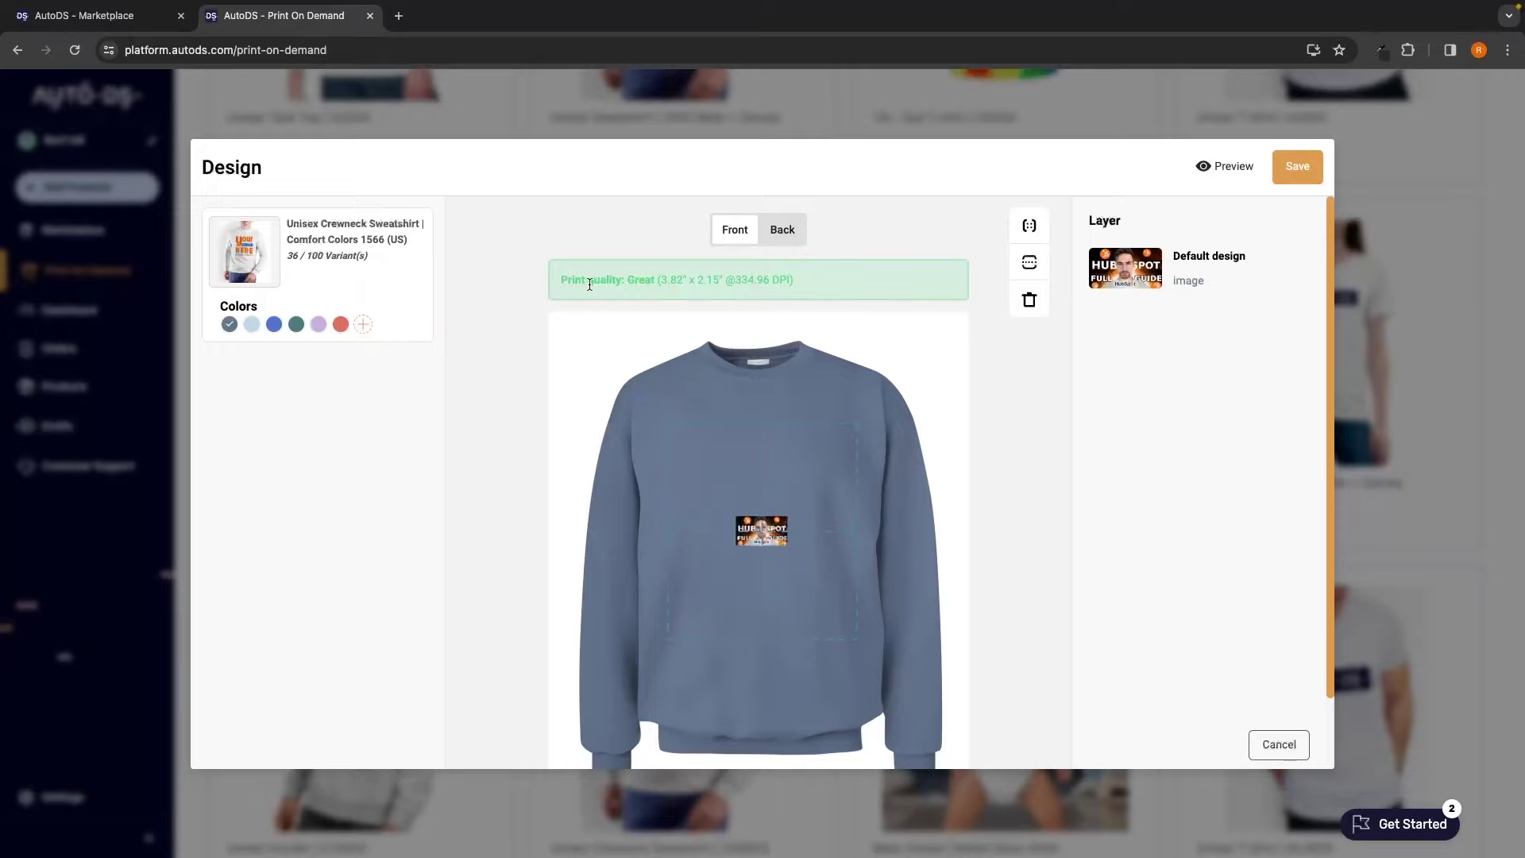
Save the sweatshirt design and import its draft from Drafts into the store.
click(1274, 168)
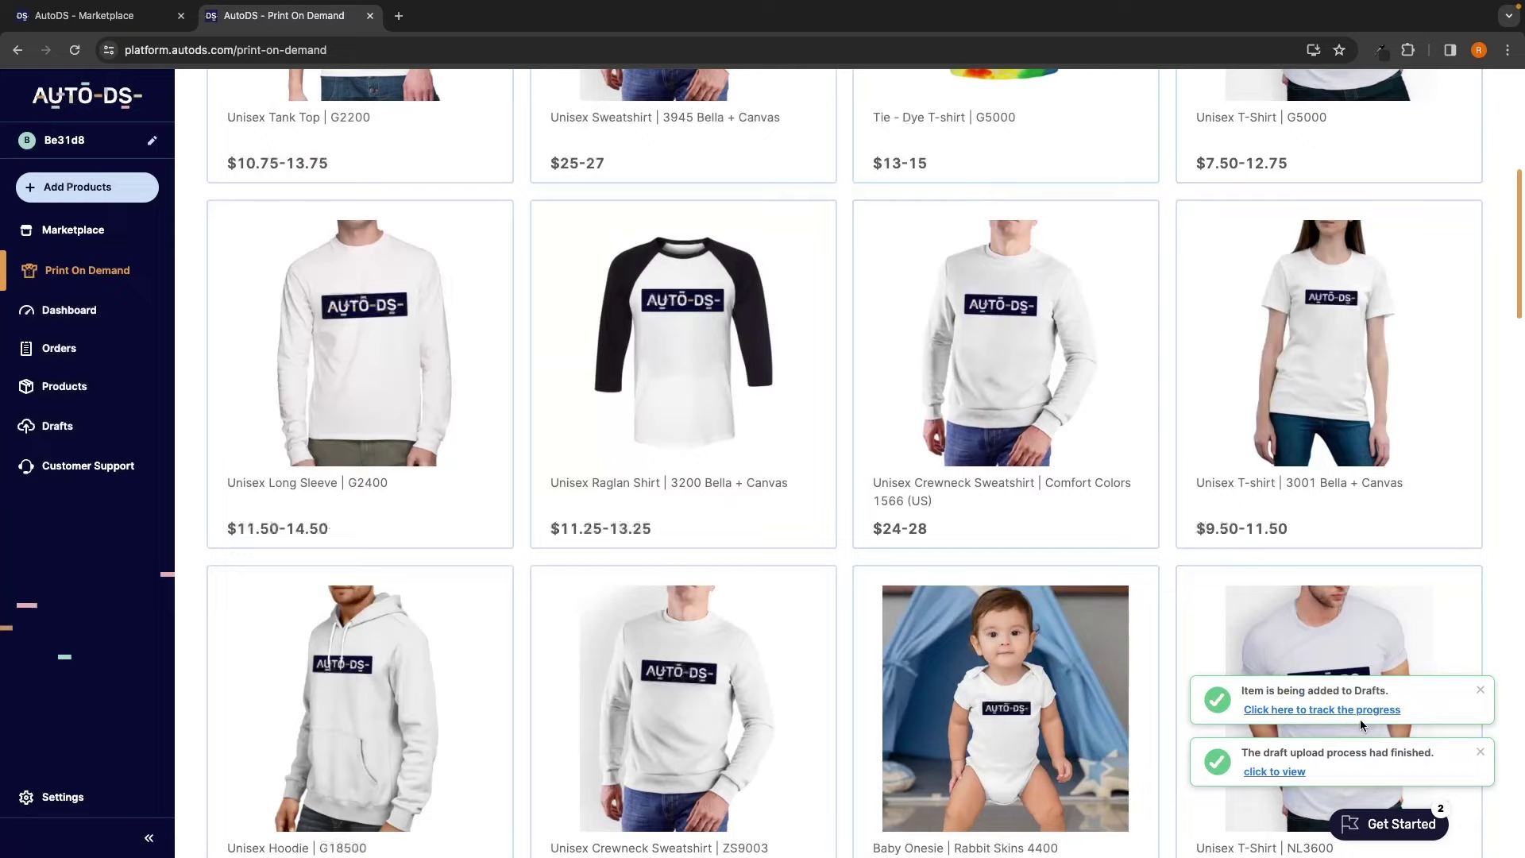
click(54, 433)
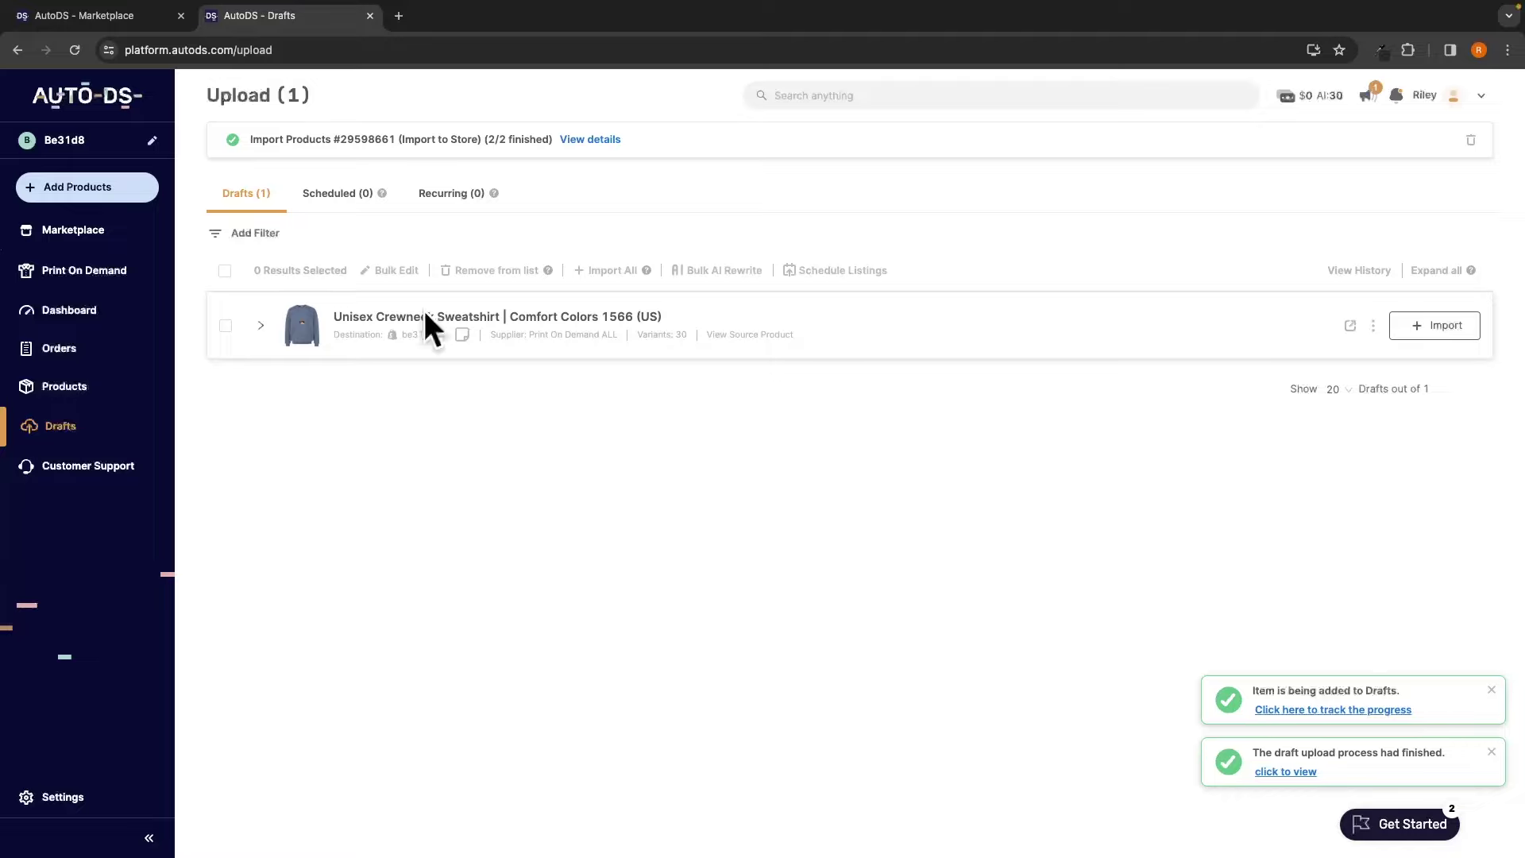
click(1458, 327)
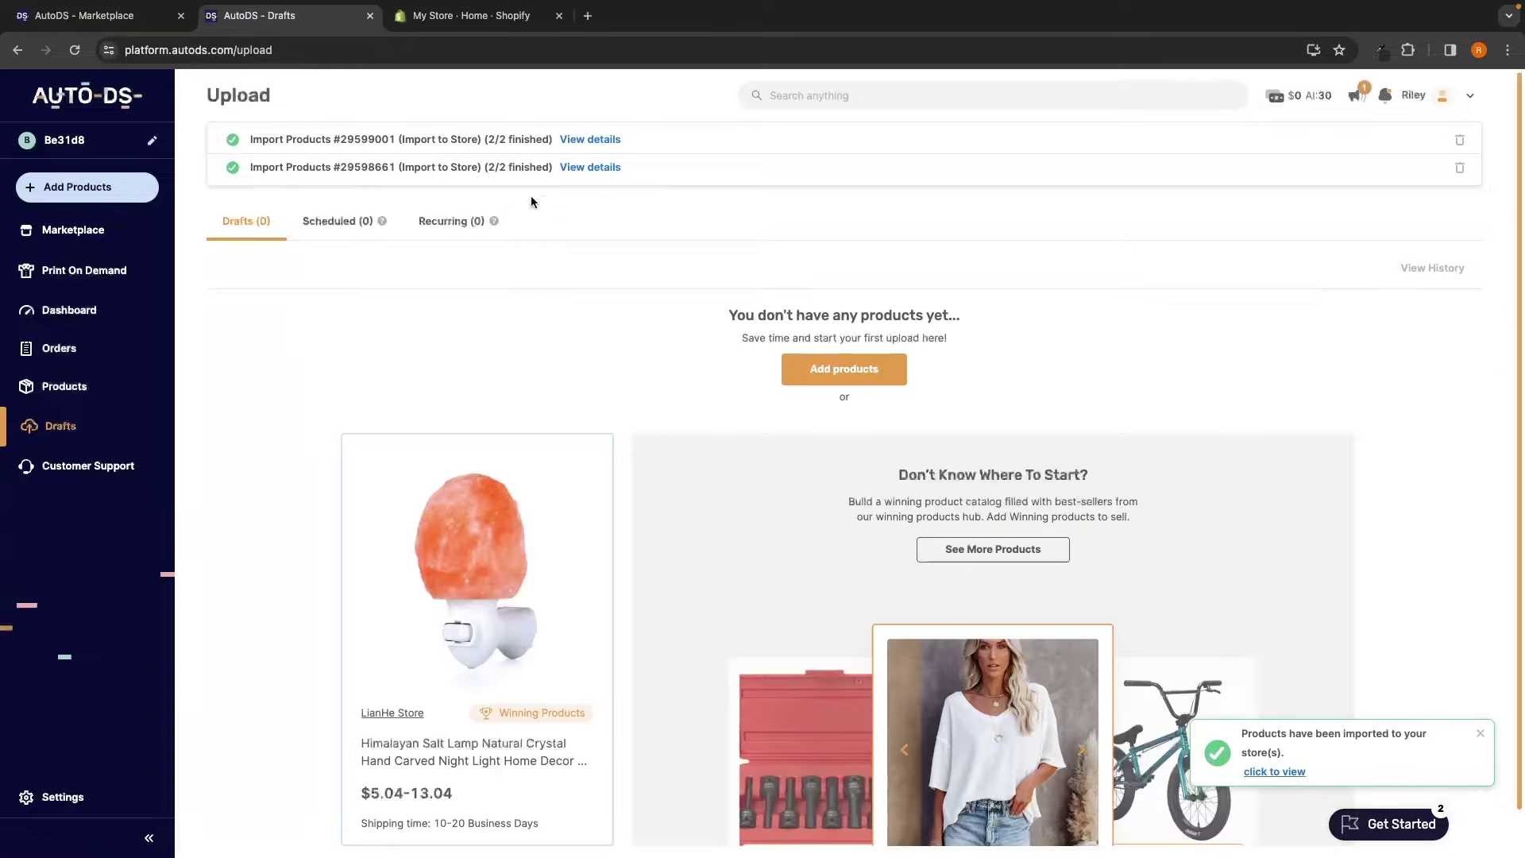
Check the Shopify Products list for the Active Unisex Crewneck Sweatshirt with 30 variants.
click(487, 18)
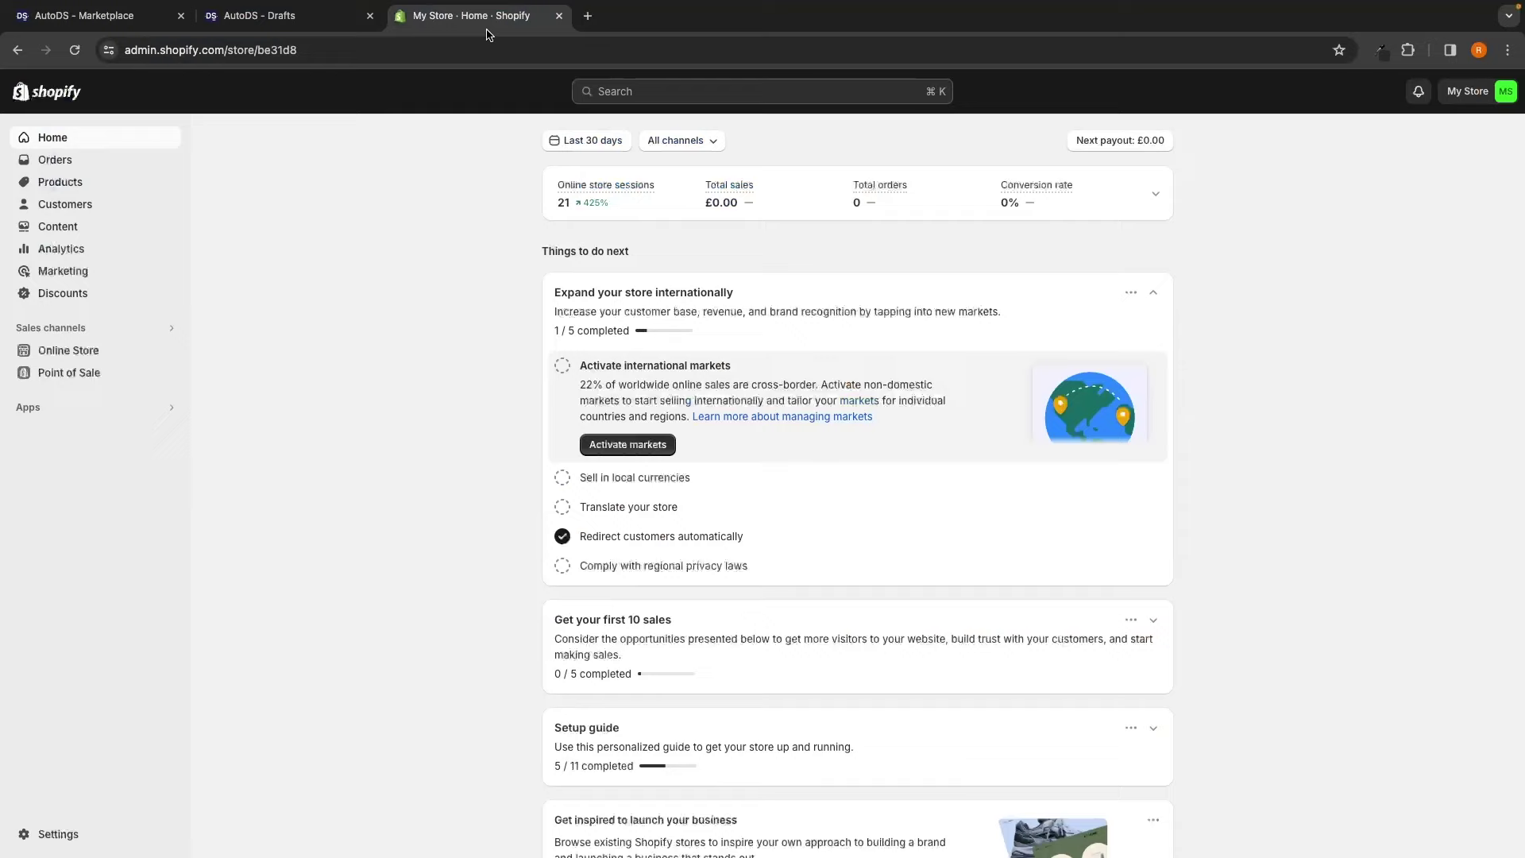
click(107, 181)
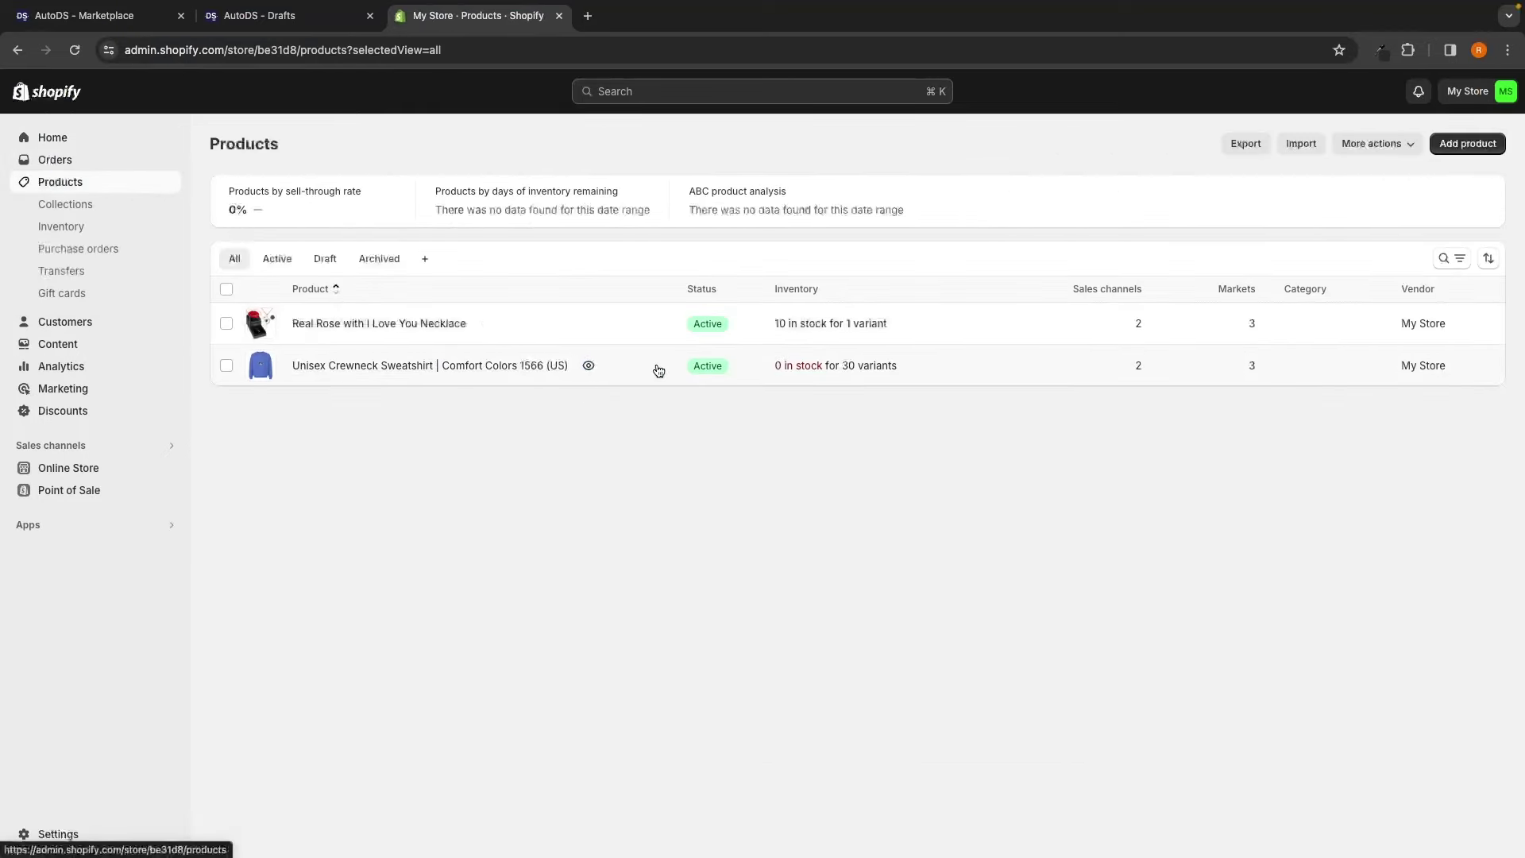
Review the zeroed AutoDS dashboard metrics (average profit, order costs, max profit), then go to Orders.
click(59, 311)
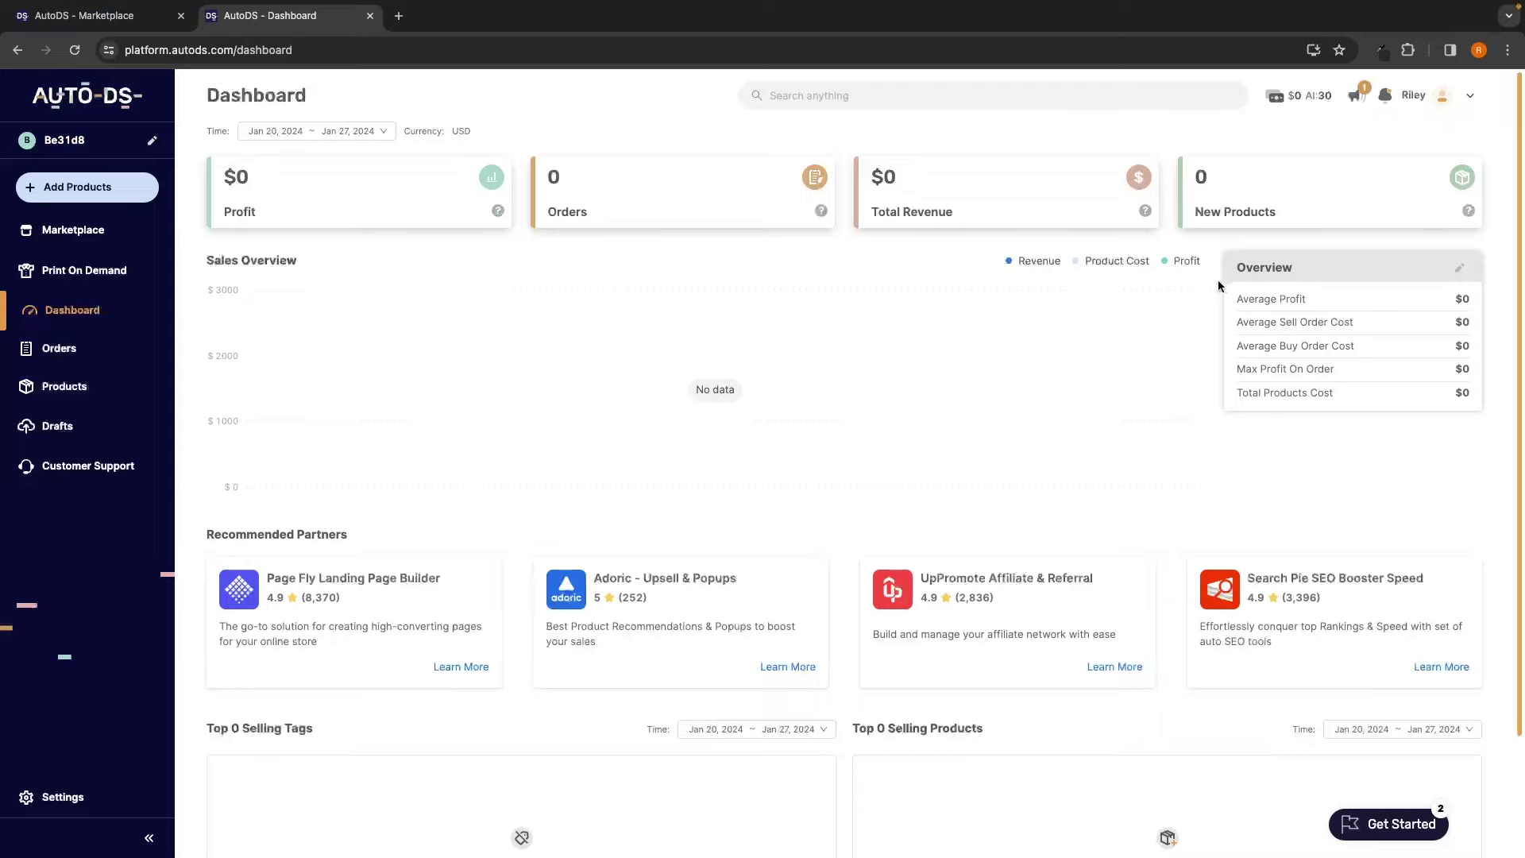
drag(1240, 307, 1322, 302)
drag(1234, 321, 1367, 327)
drag(1233, 341, 1345, 347)
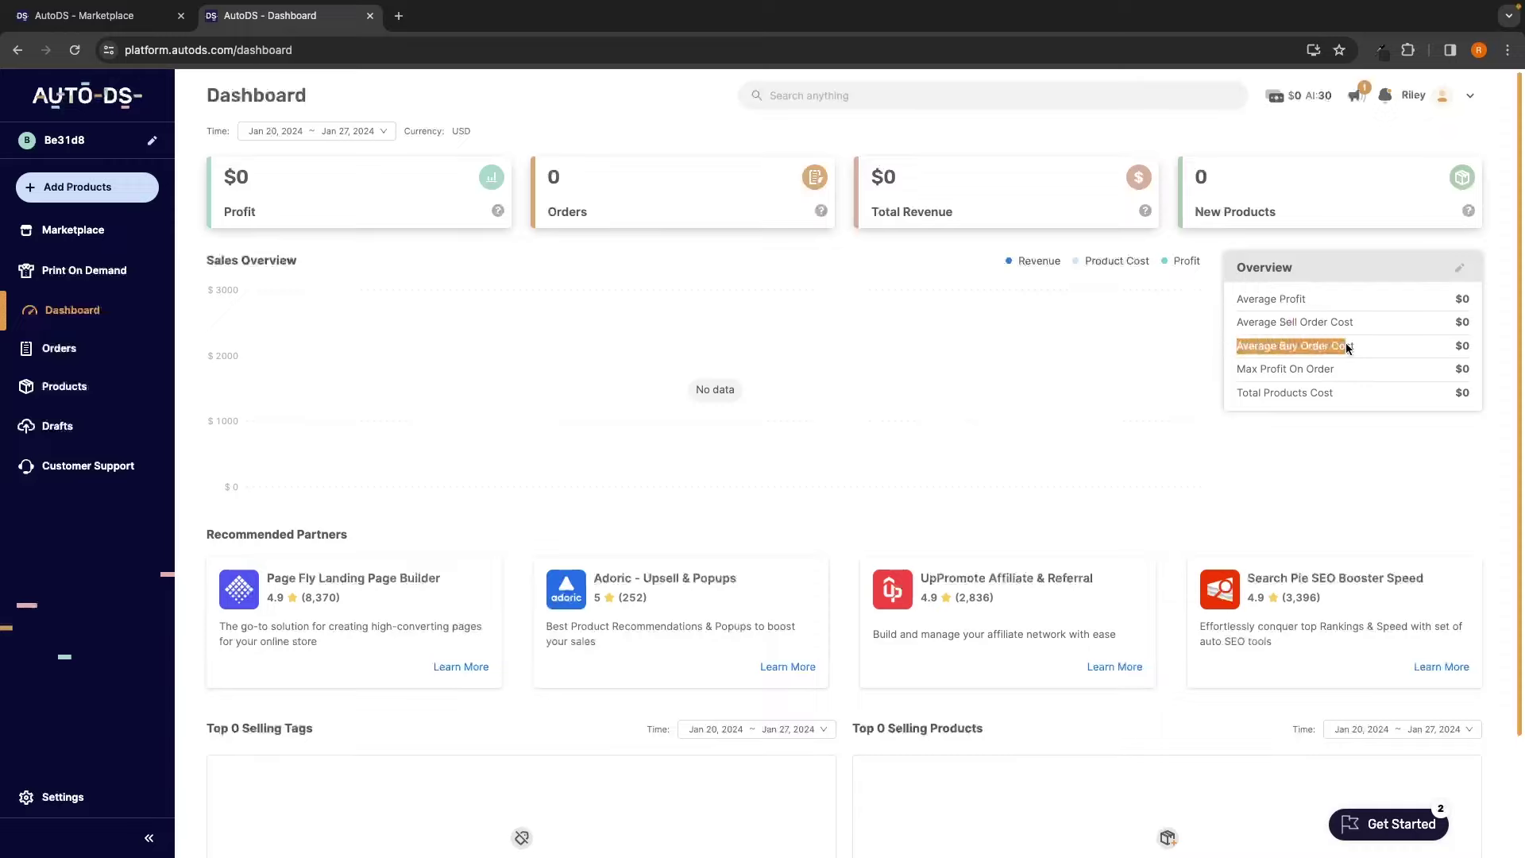
drag(1236, 368, 1377, 371)
drag(1227, 393, 1341, 394)
click(1341, 393)
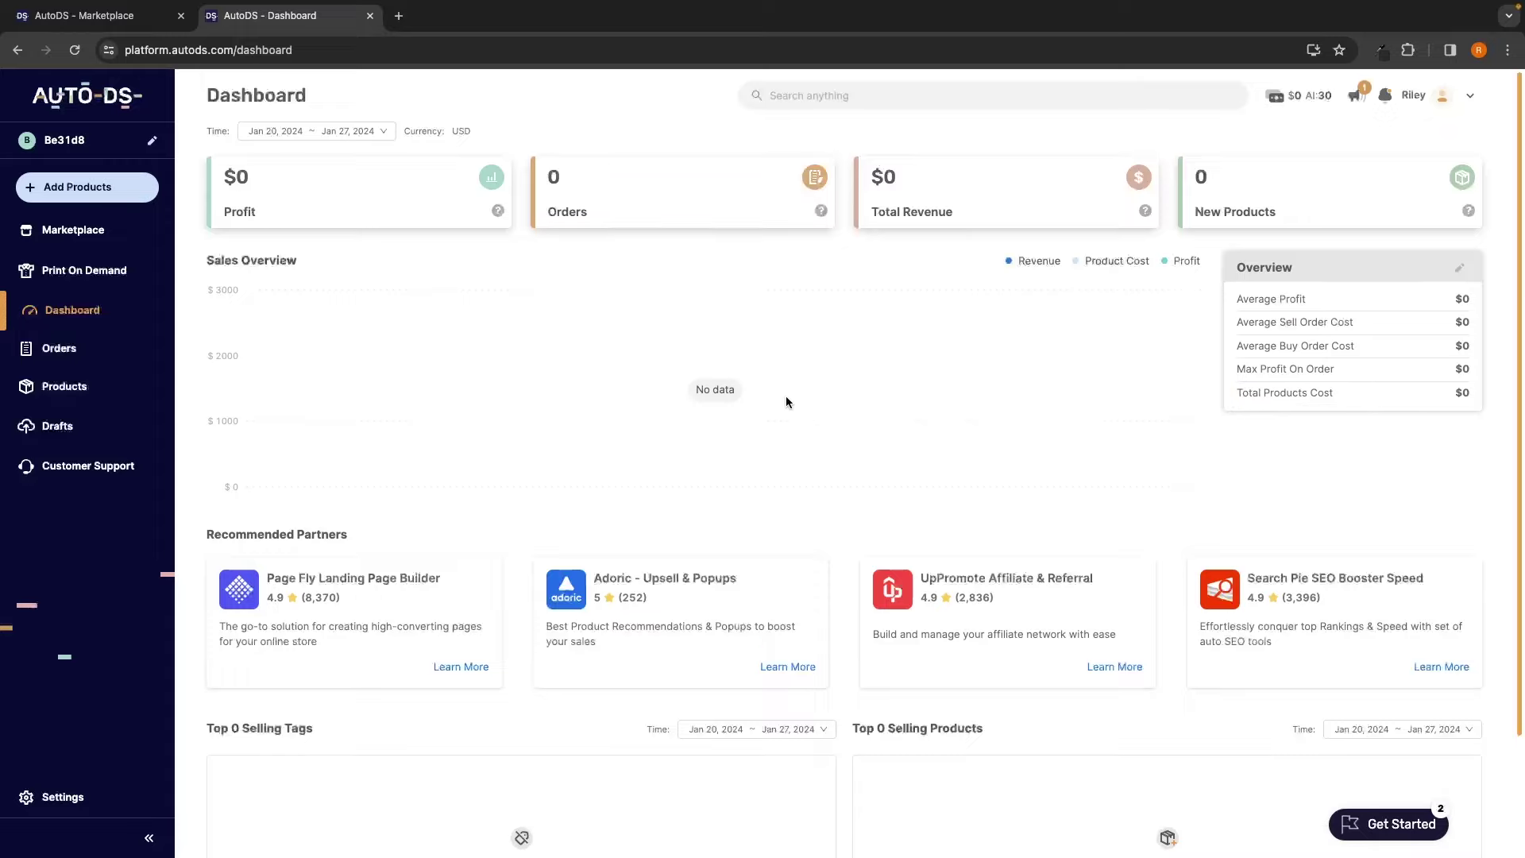
scroll(785, 401, down, 3)
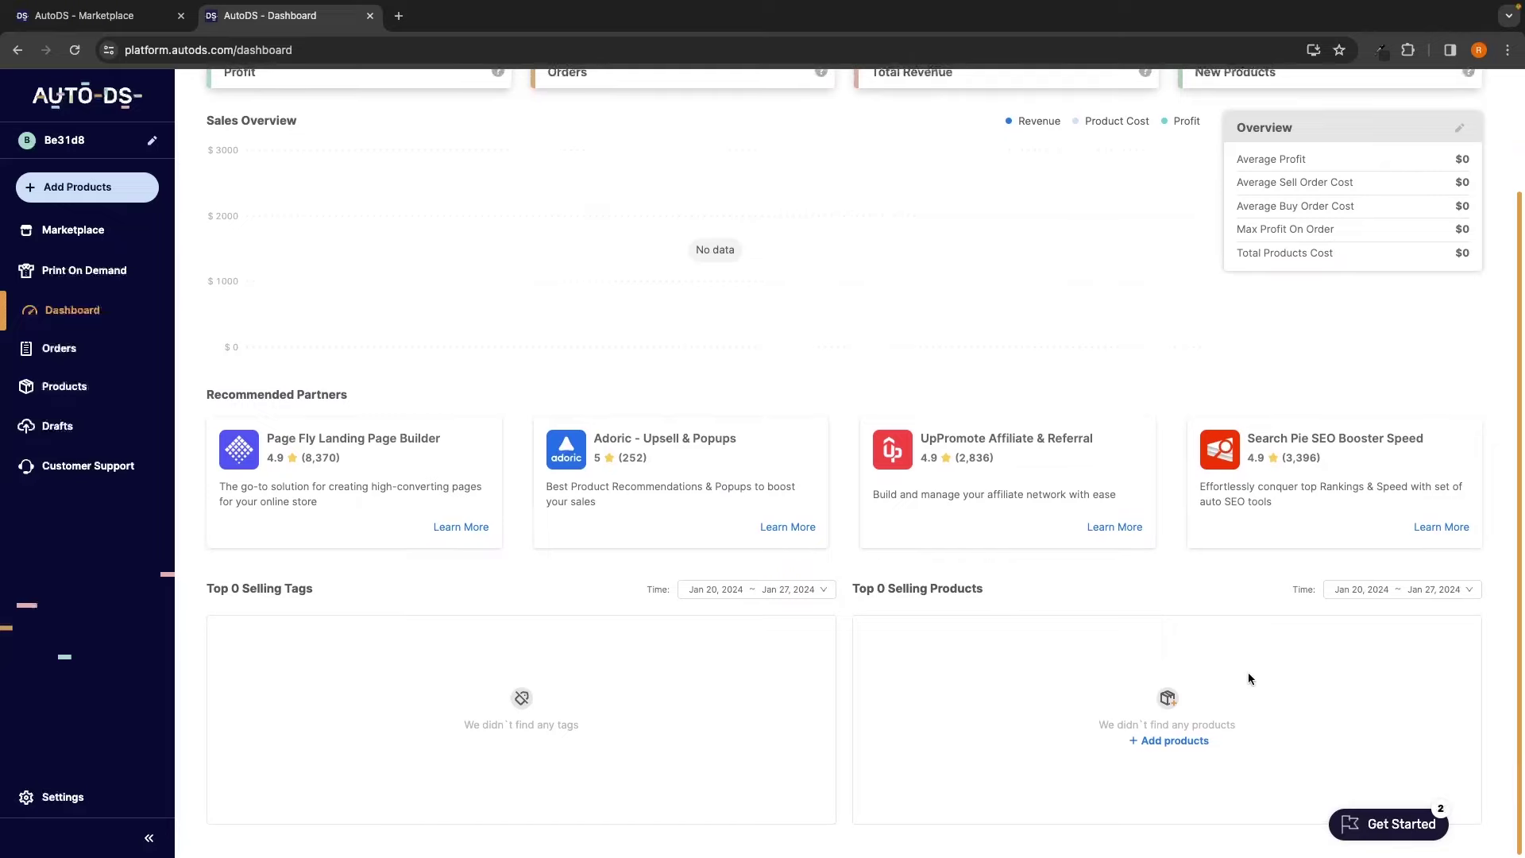
scroll(961, 754, up, 3)
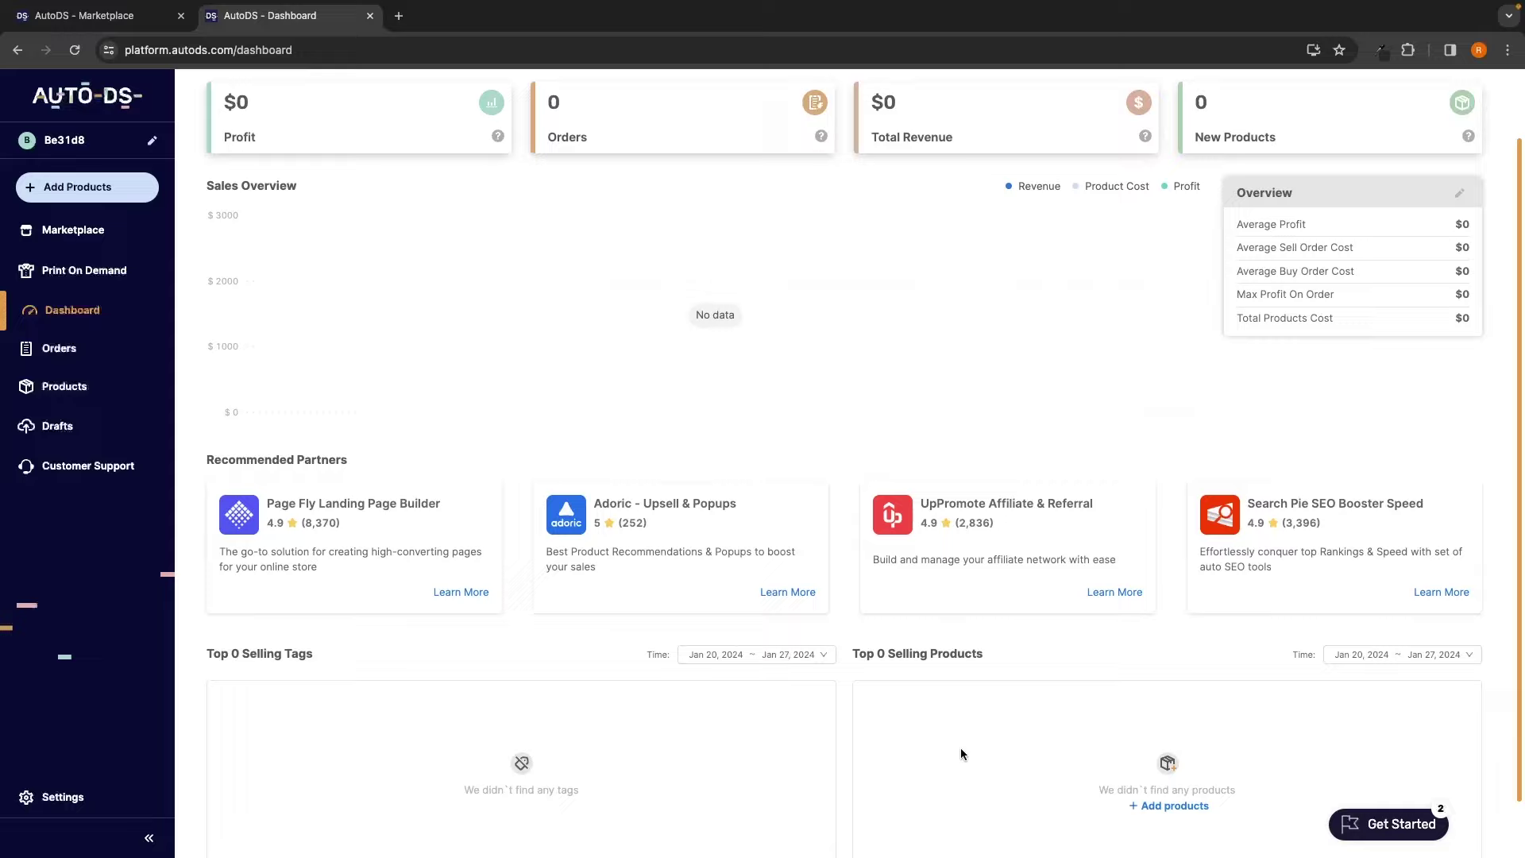
click(59, 350)
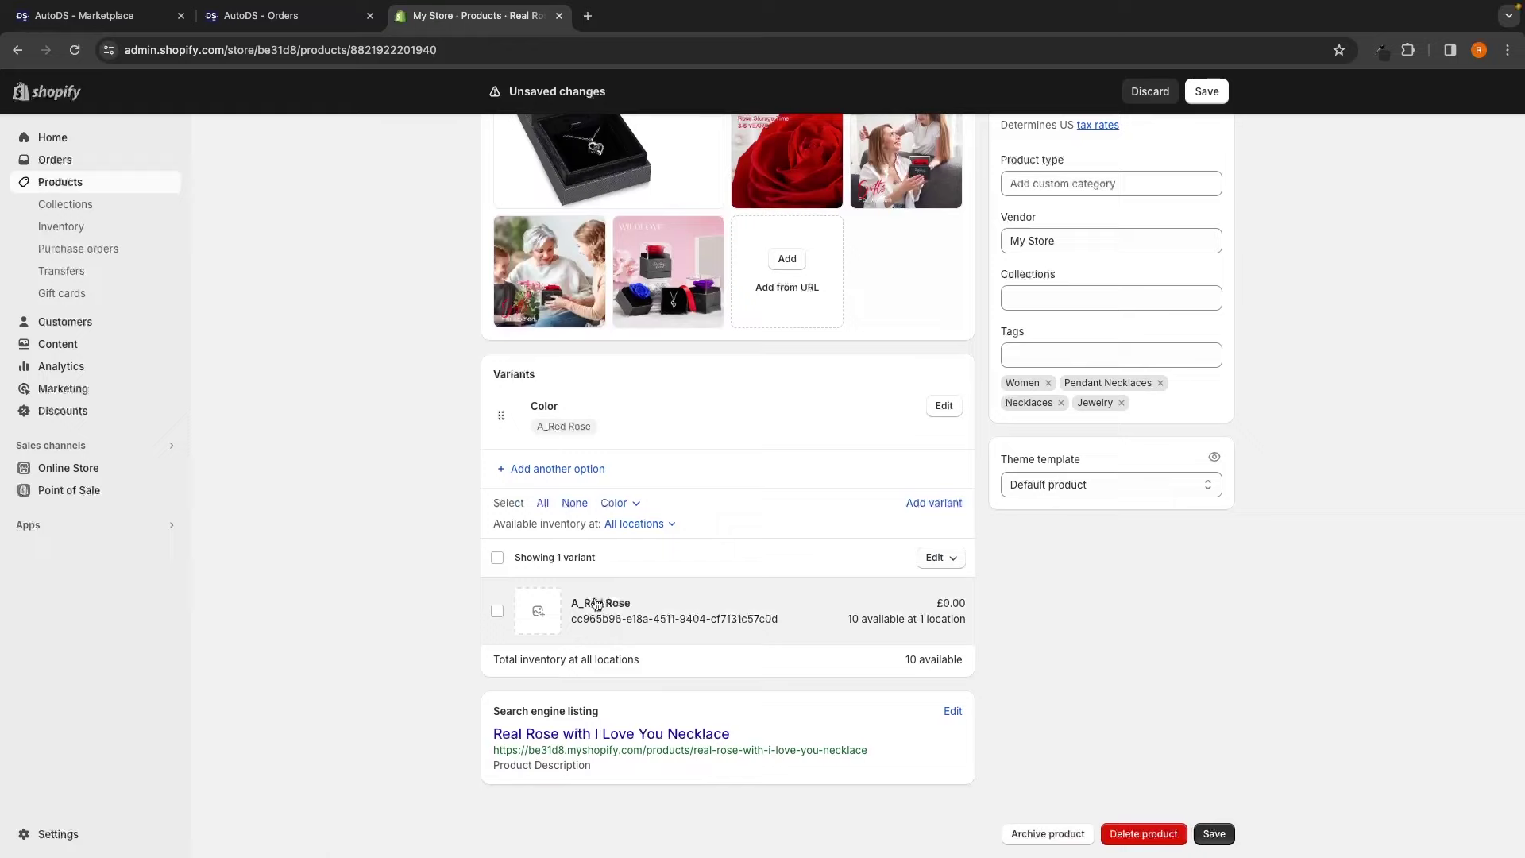
Save the Real Rose with I Love You Necklace product in Shopify and return to AutoDS Orders.
scroll(767, 318, up, 2)
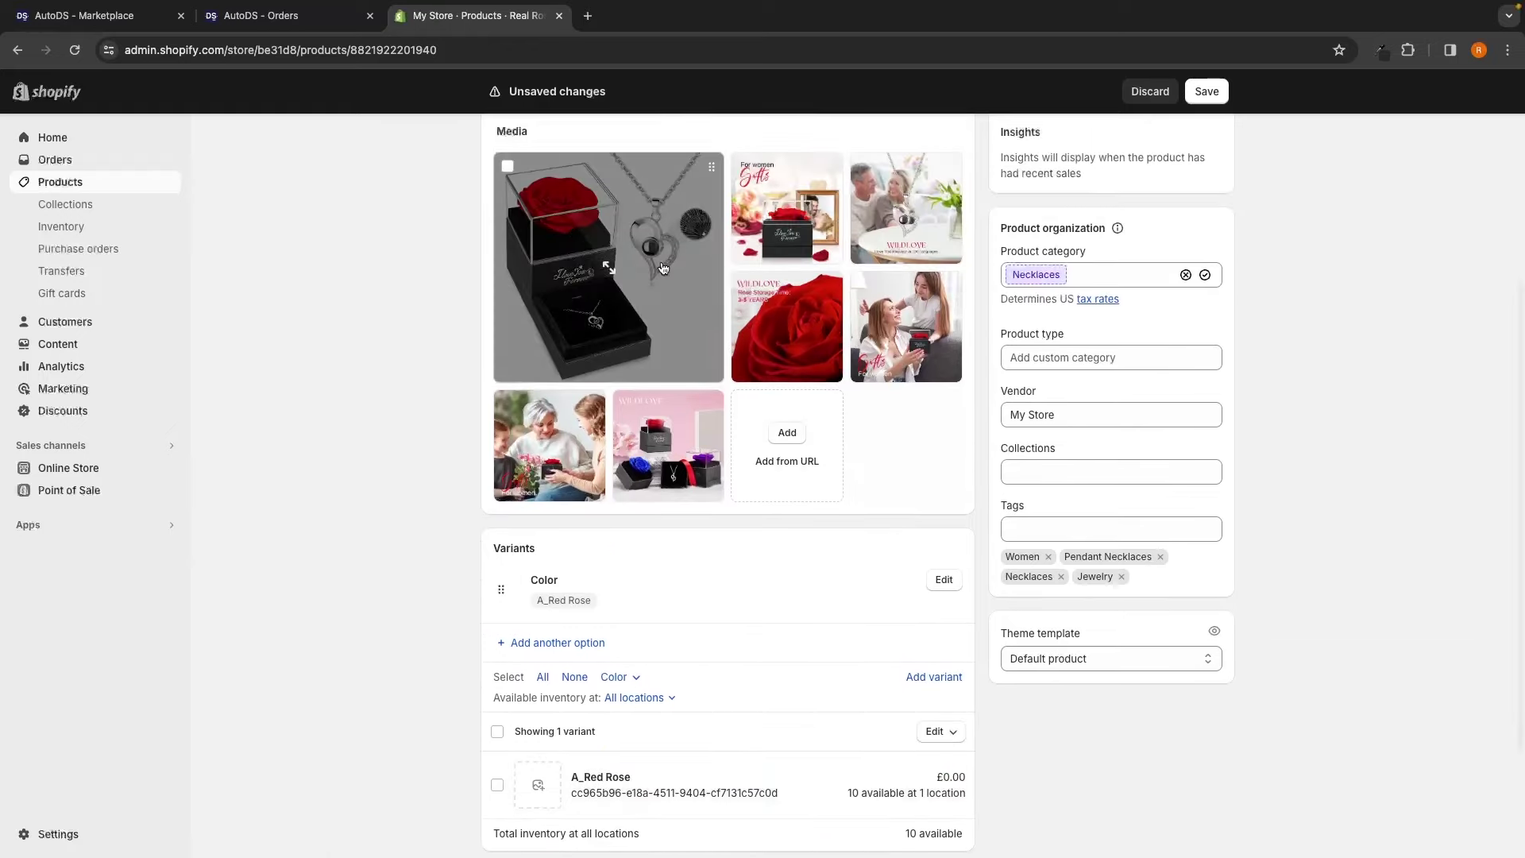
scroll(707, 445, down, 2)
click(1222, 840)
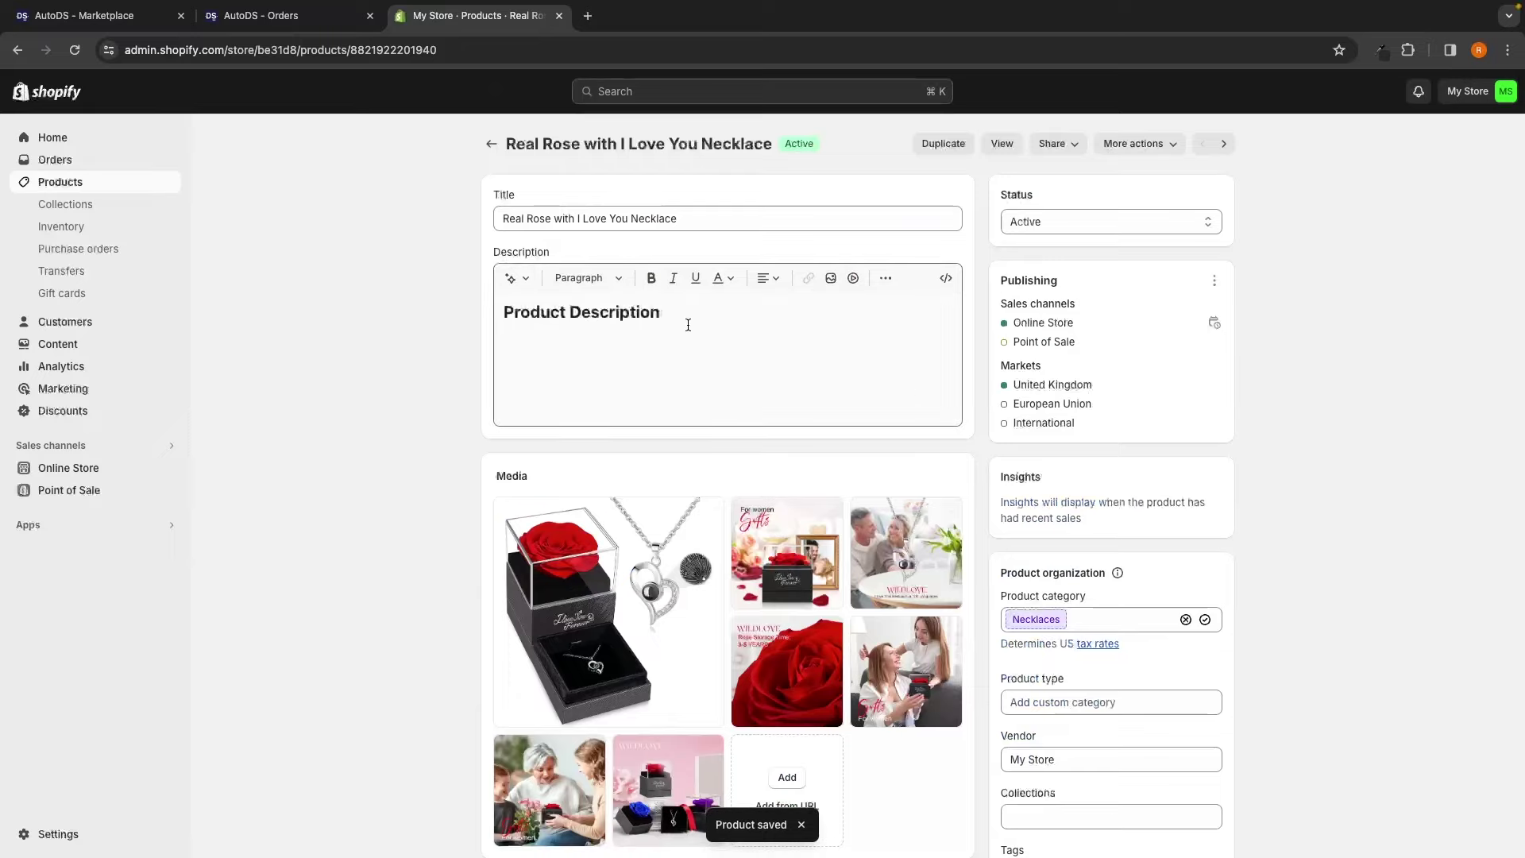
click(300, 17)
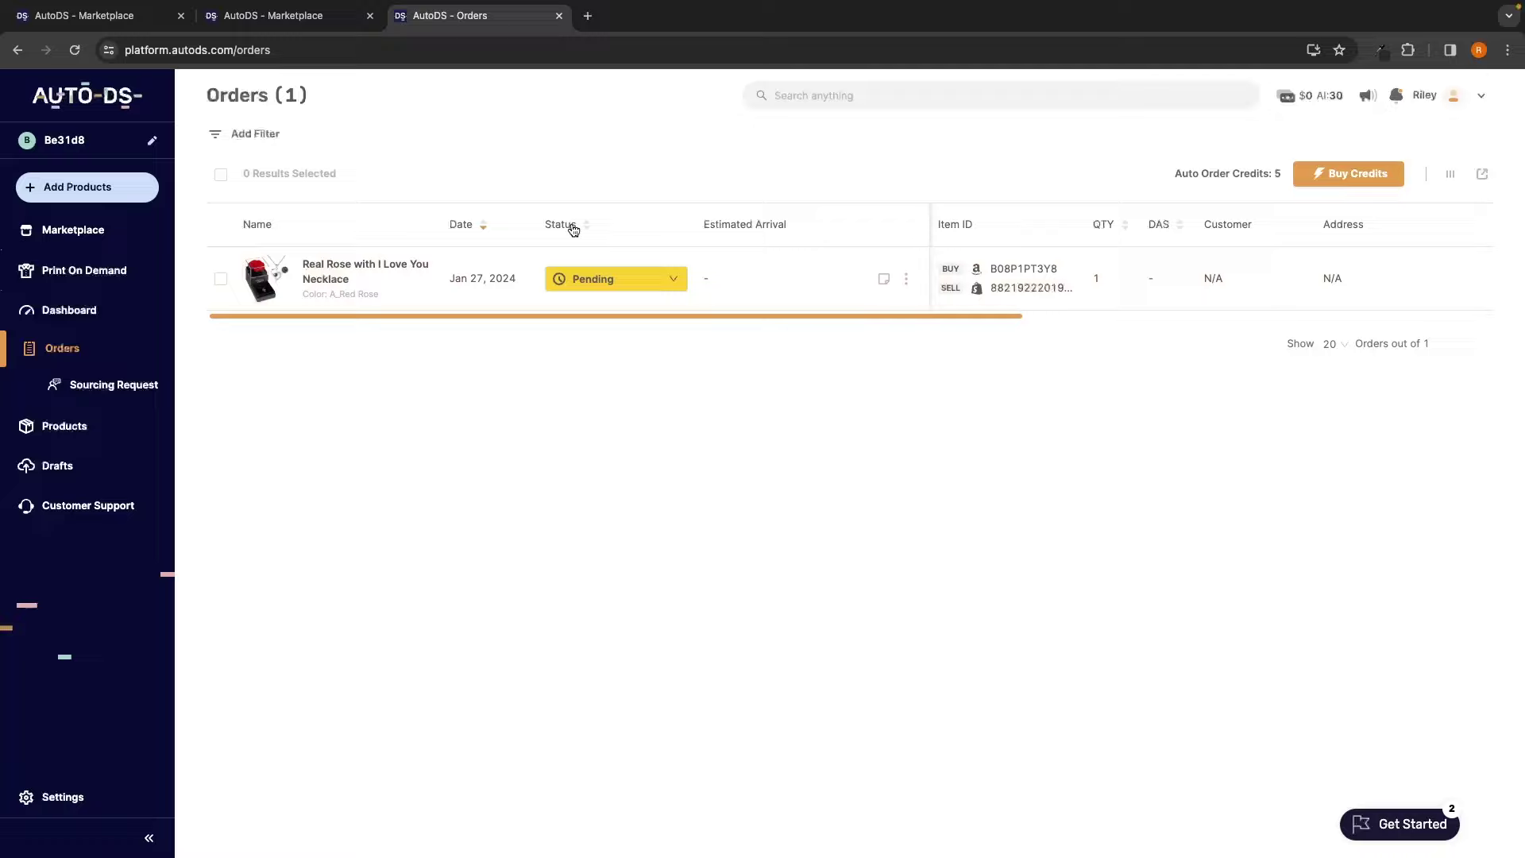
Leave the necklace order status as Pending after viewing the status options and auto-ordering info.
click(649, 283)
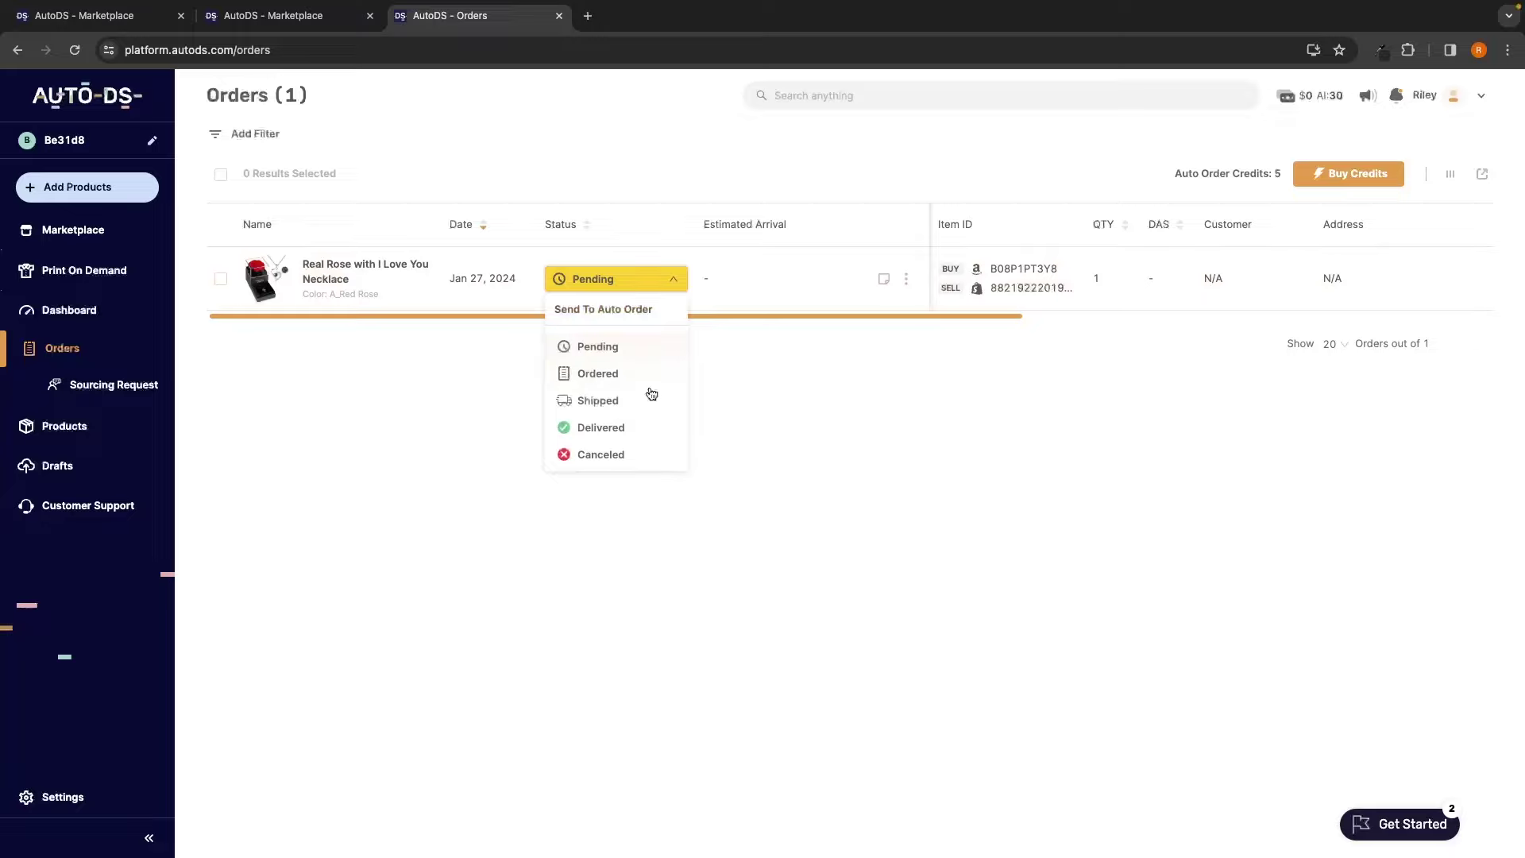
click(696, 442)
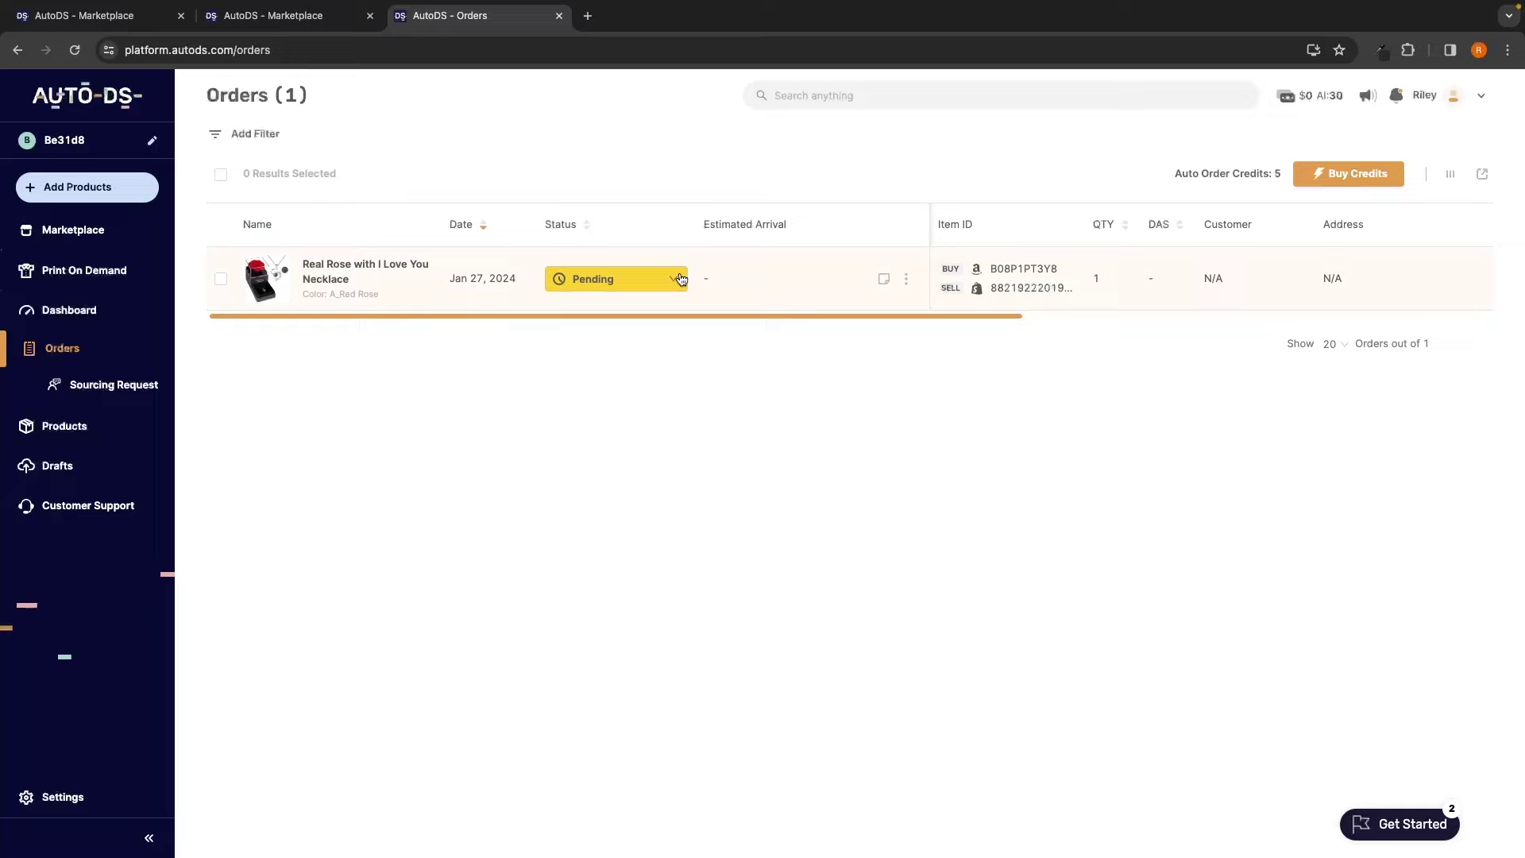
click(351, 268)
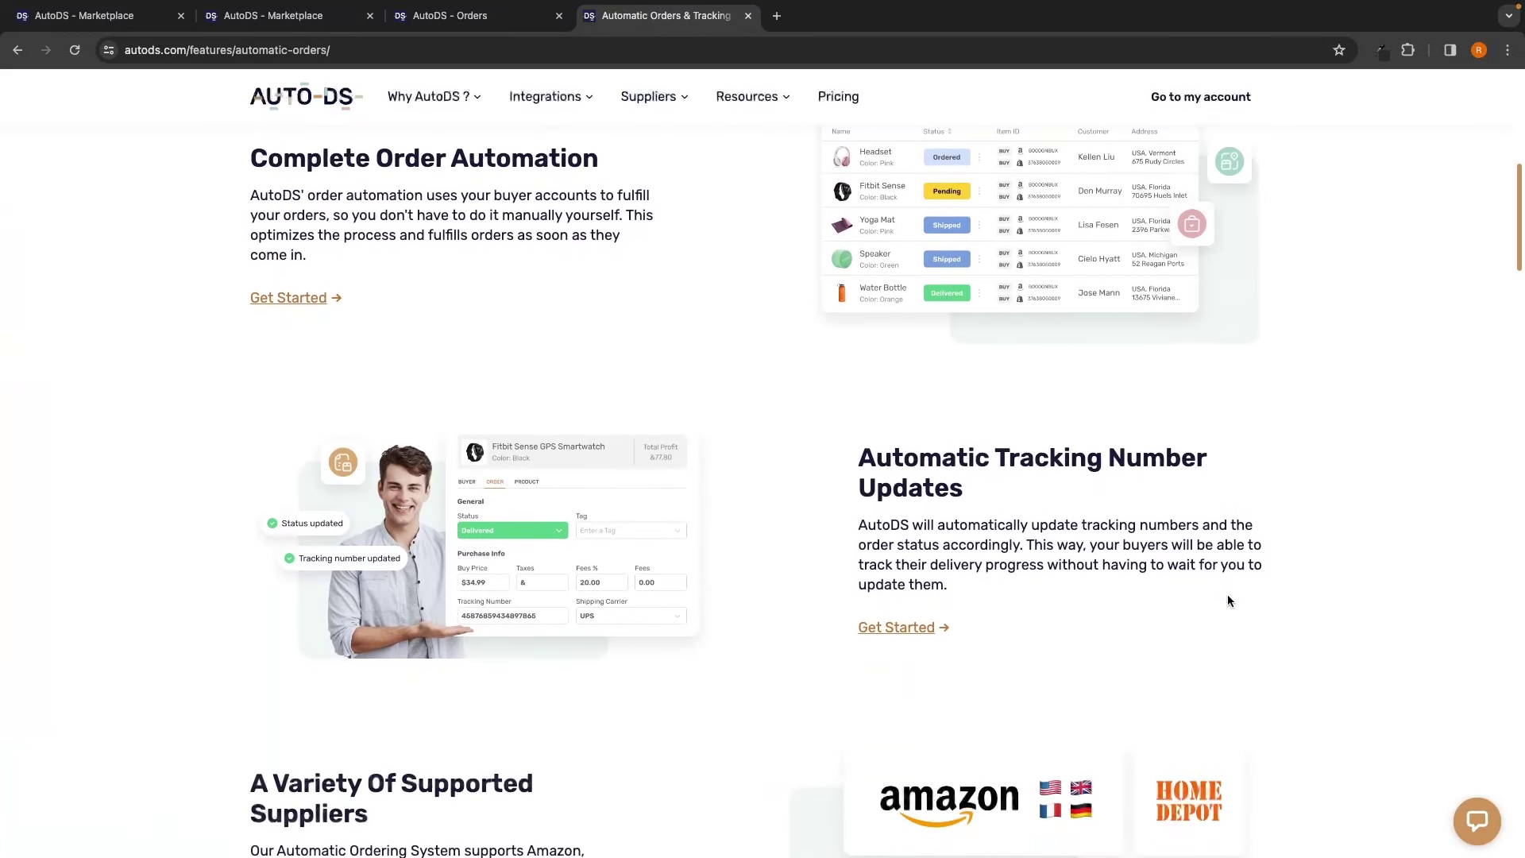
key(ctrl+shift+Tab)
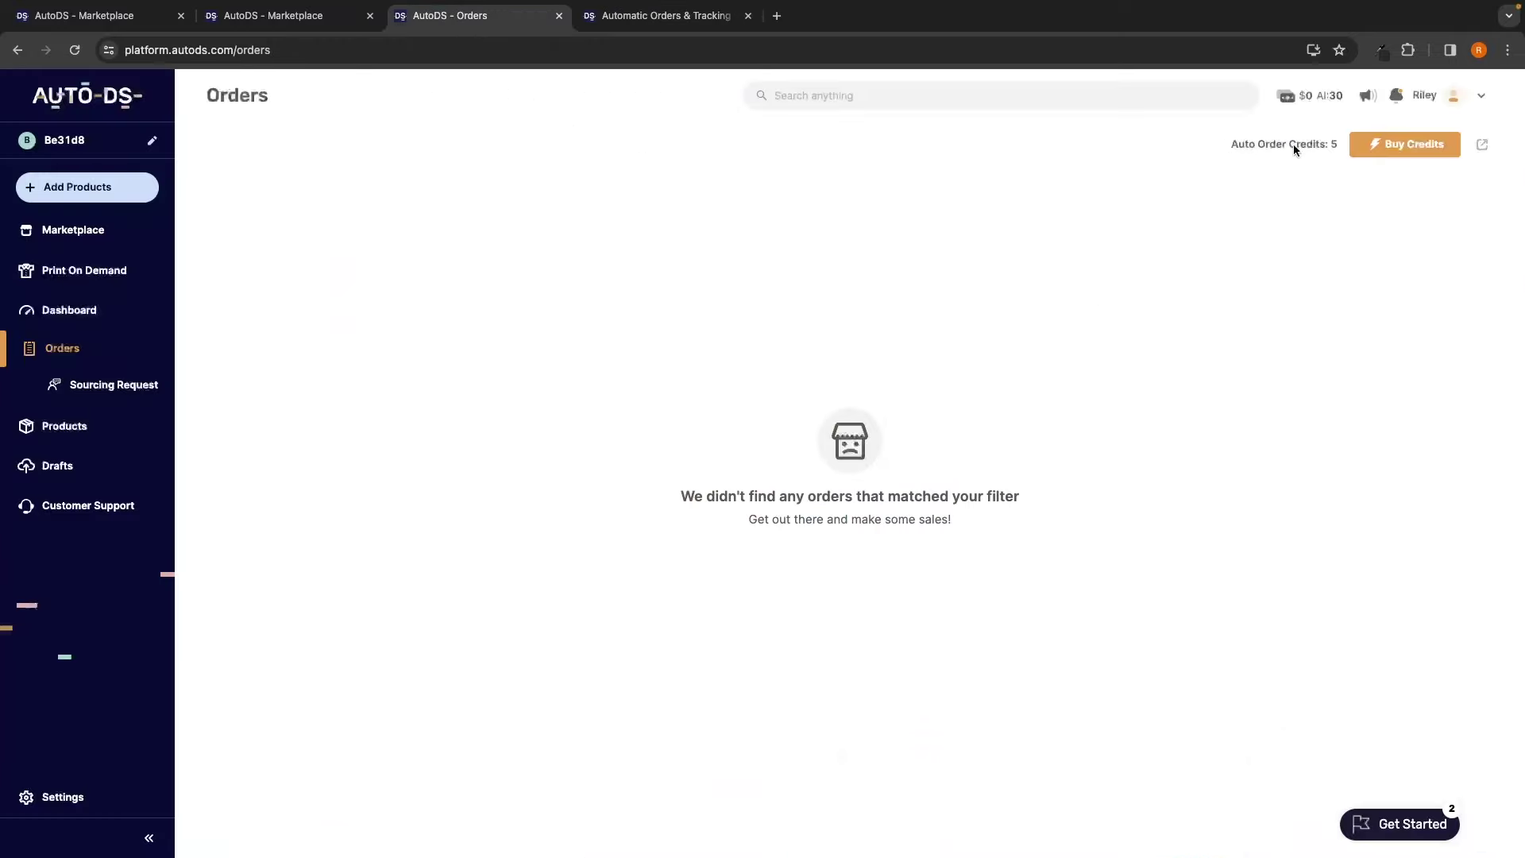
Dismiss the Buy Credits offer and view the three imported products, including the sweatshirt.
click(1402, 147)
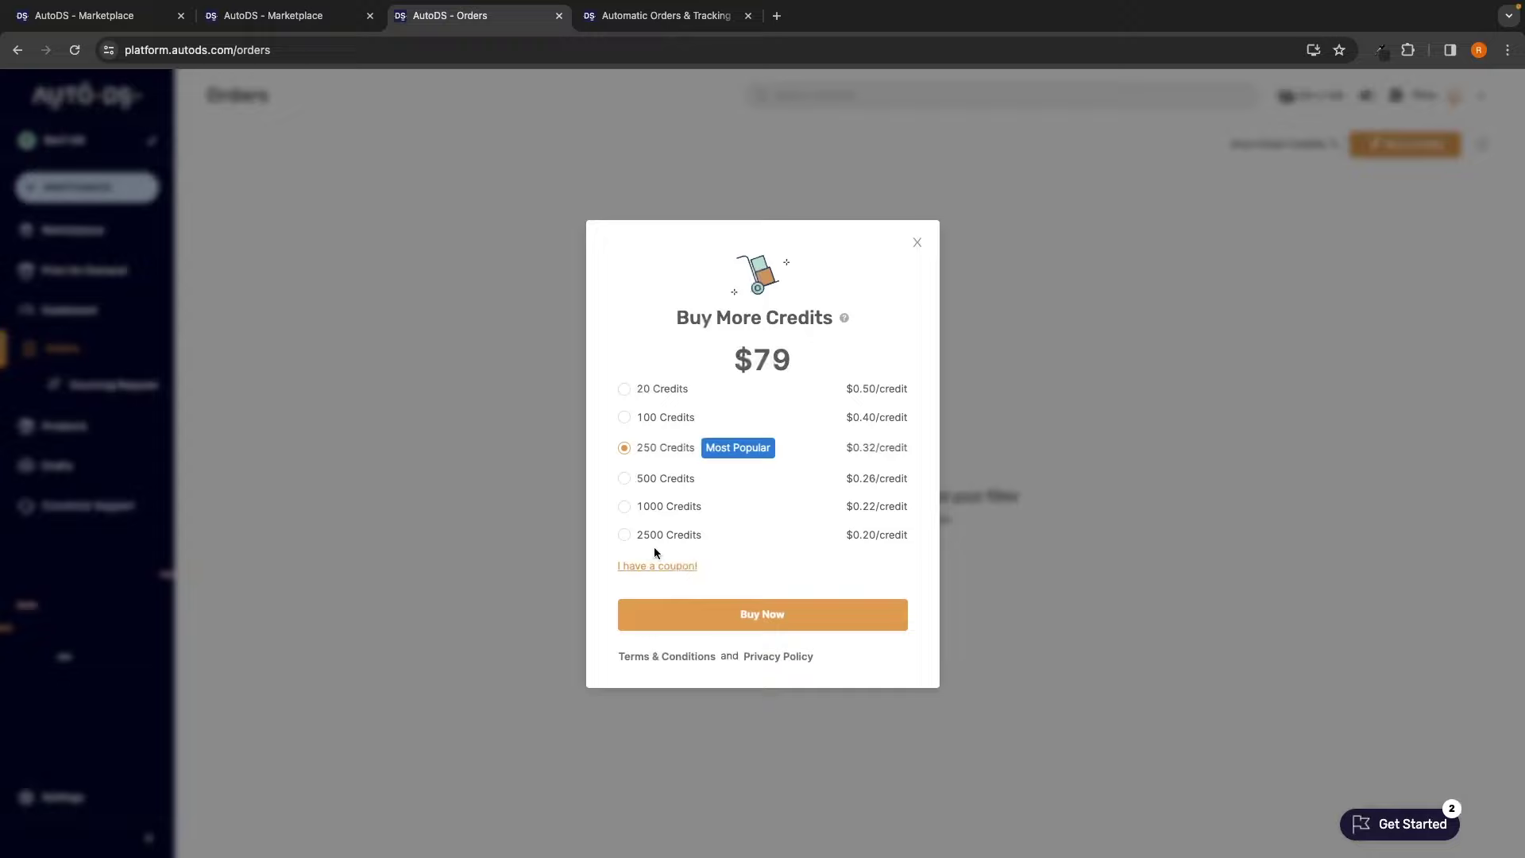
click(916, 251)
click(68, 386)
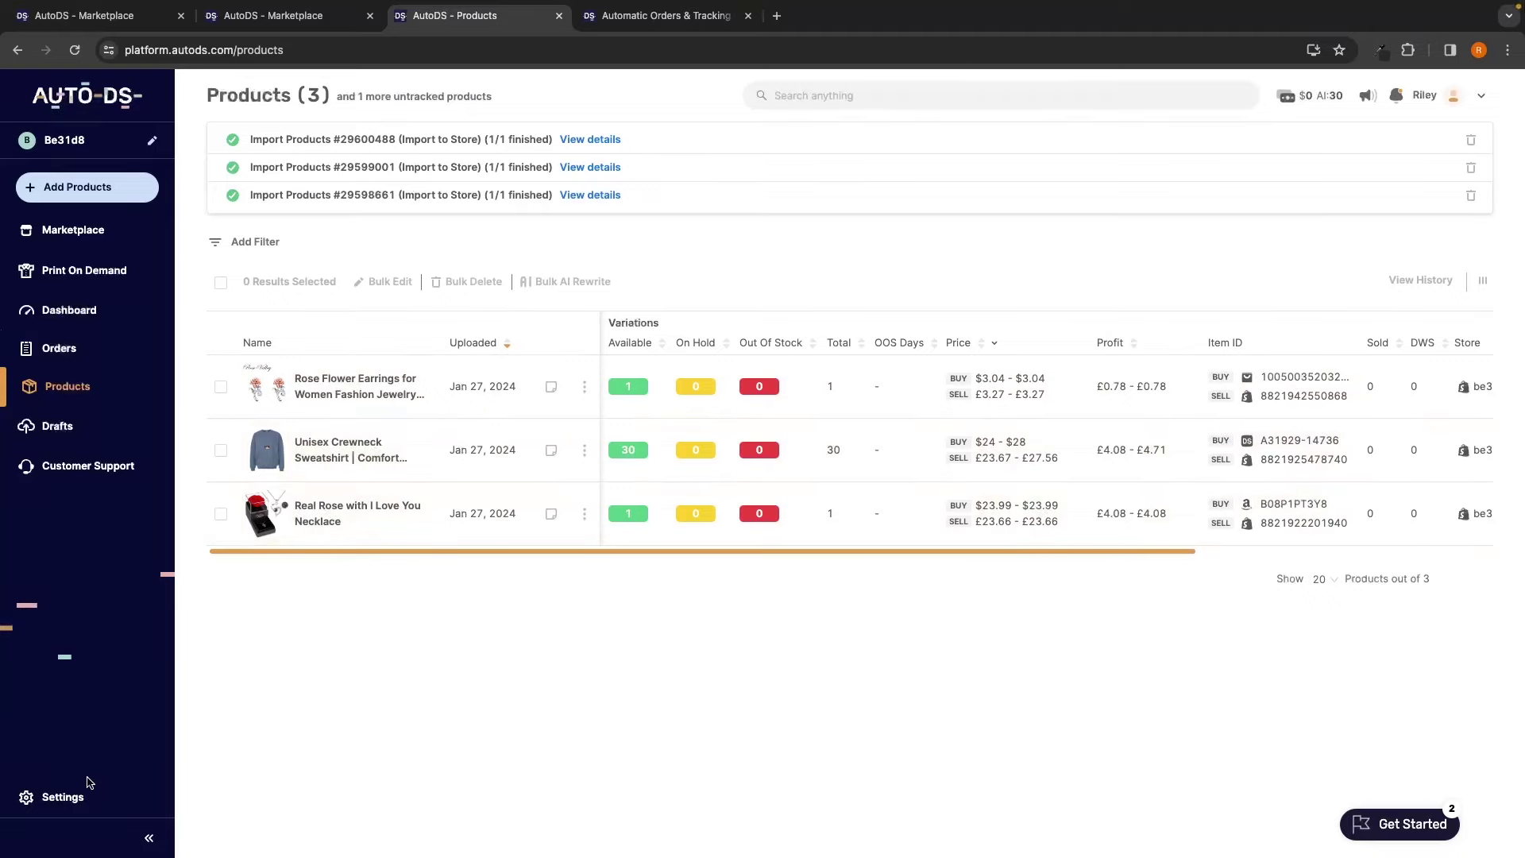
Go to the Amazon US lister settings and review defaults such as Default Item Country.
click(63, 797)
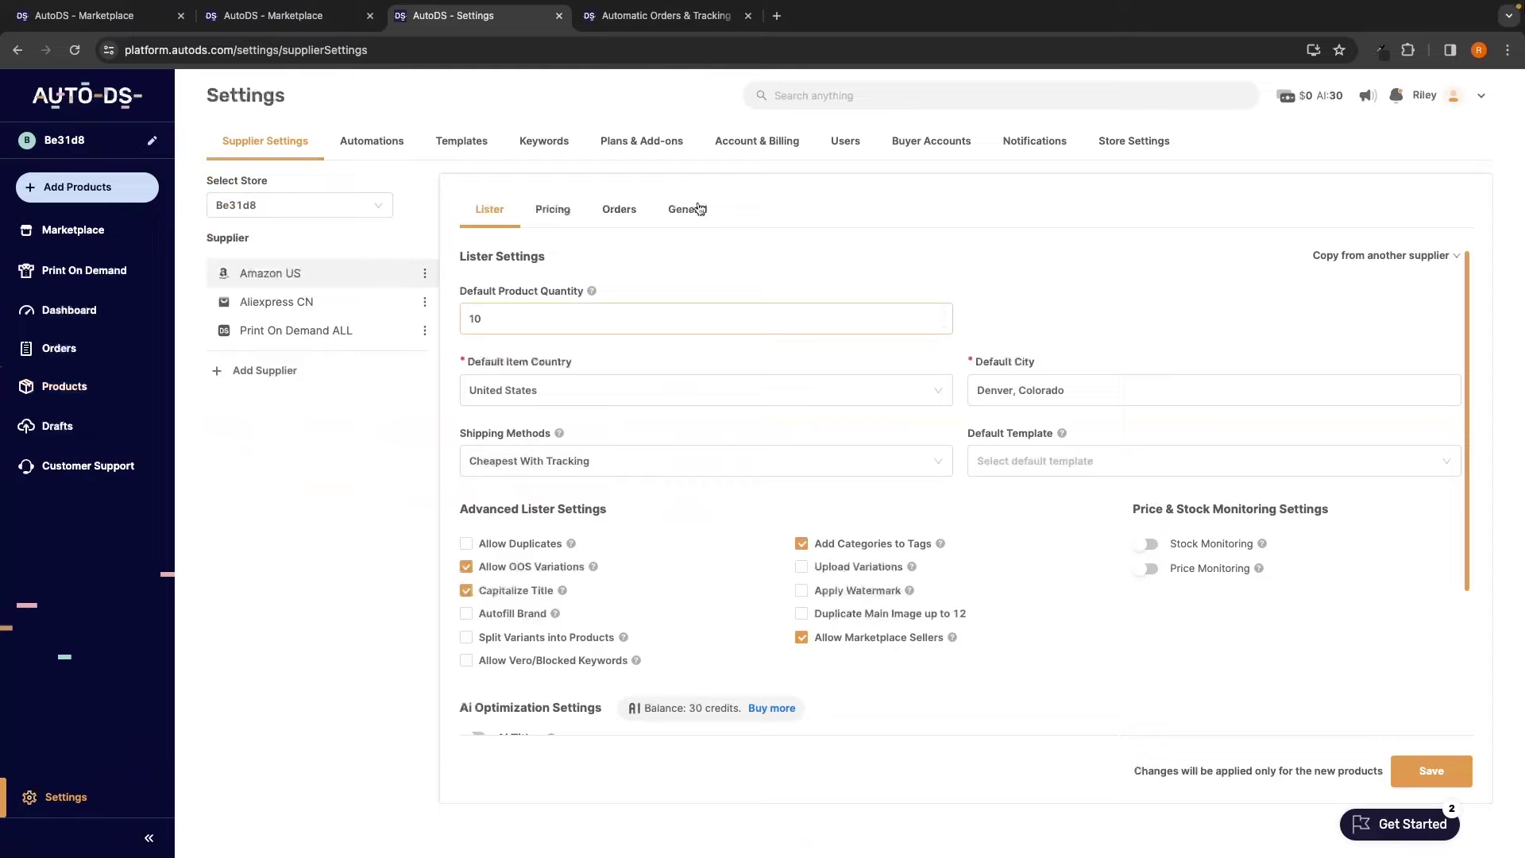
click(748, 15)
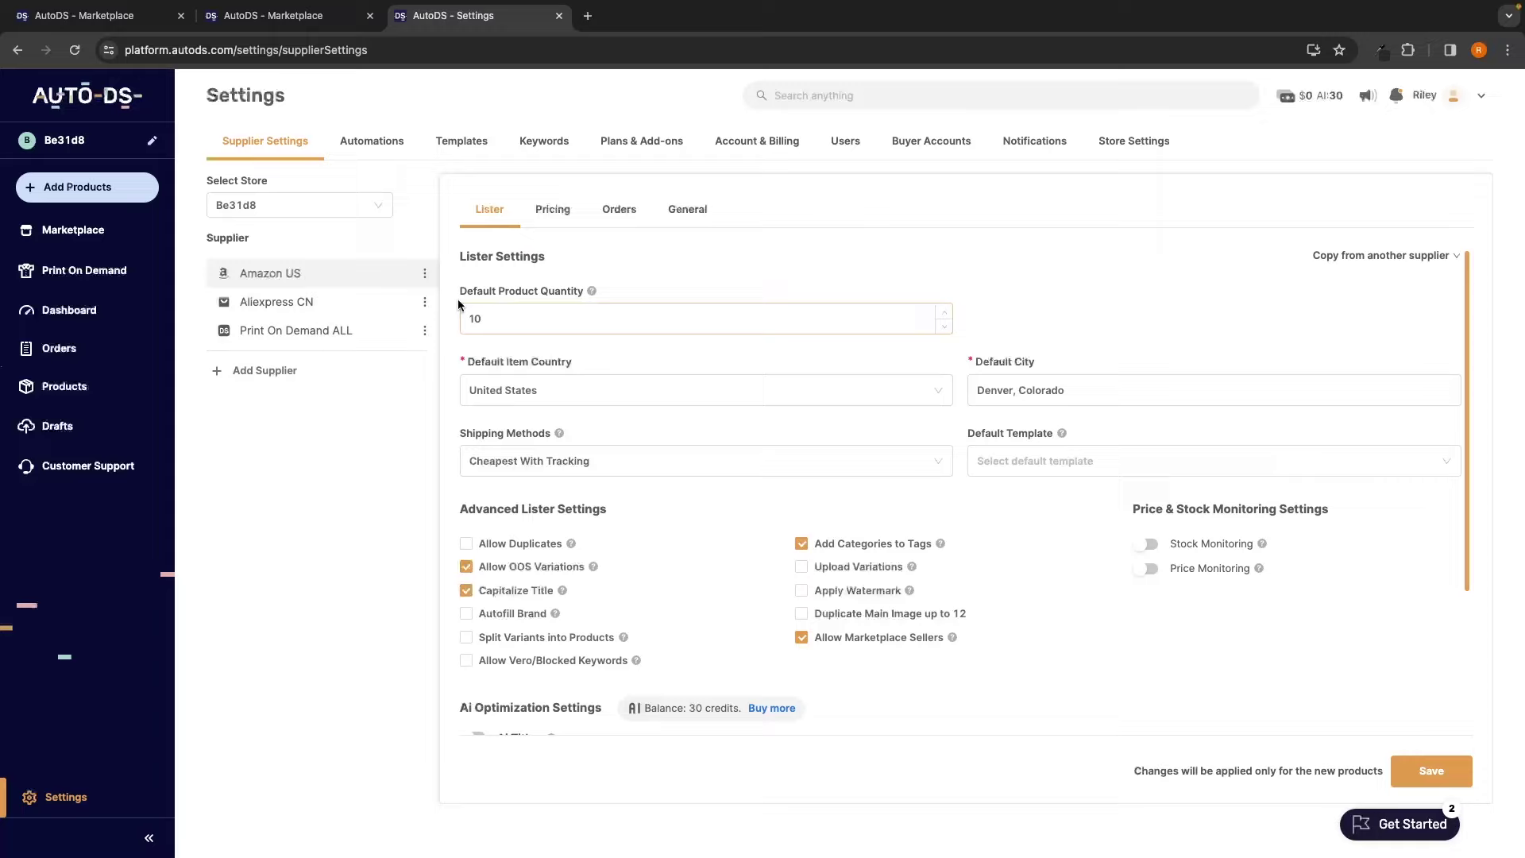
mouse_move(591, 292)
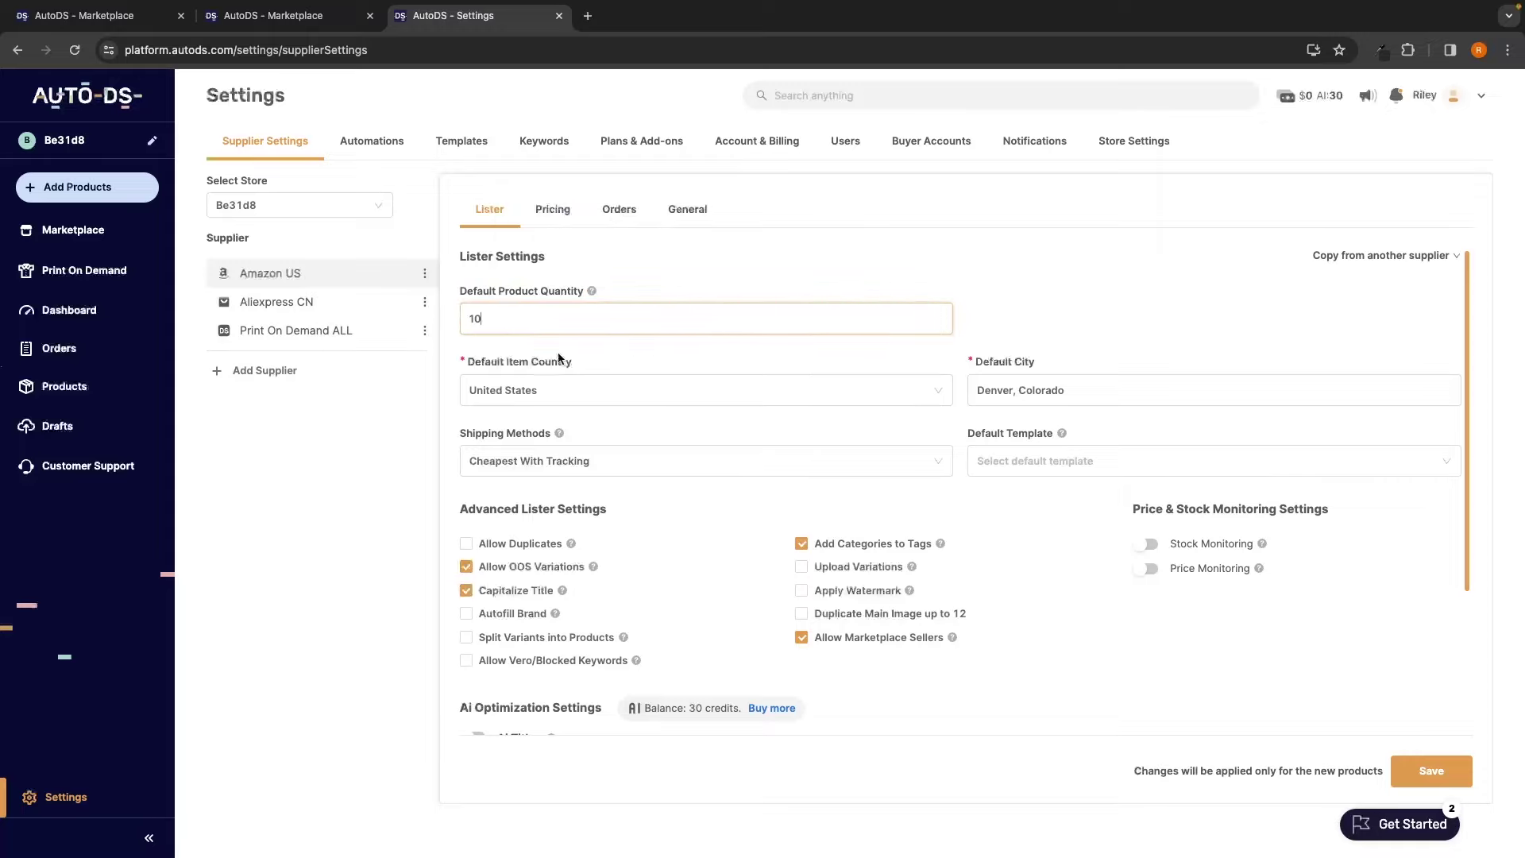
drag(465, 362, 561, 364)
click(468, 434)
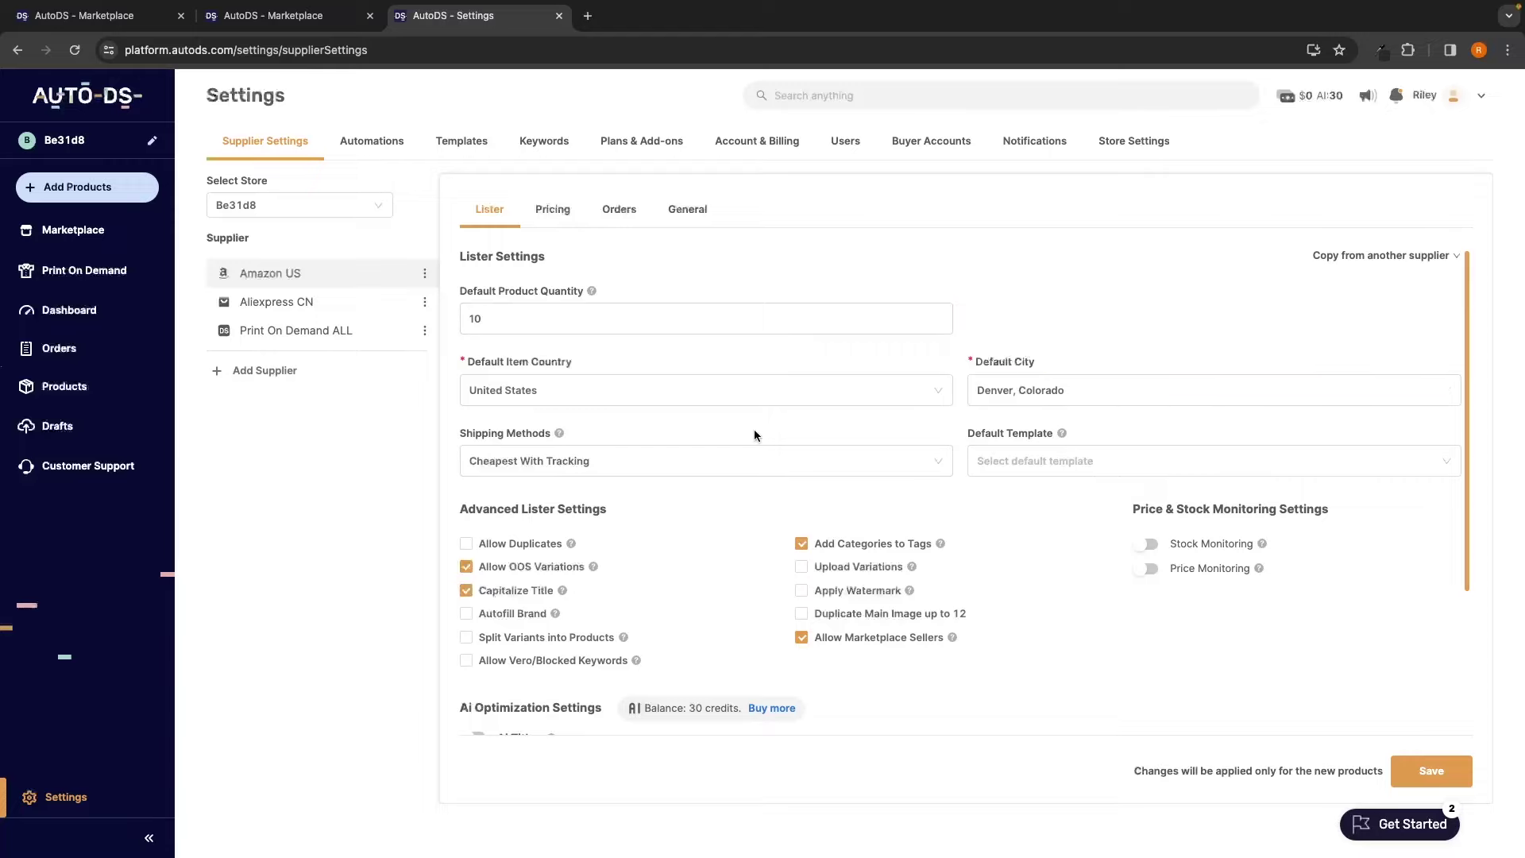
scroll(932, 353, down, 3)
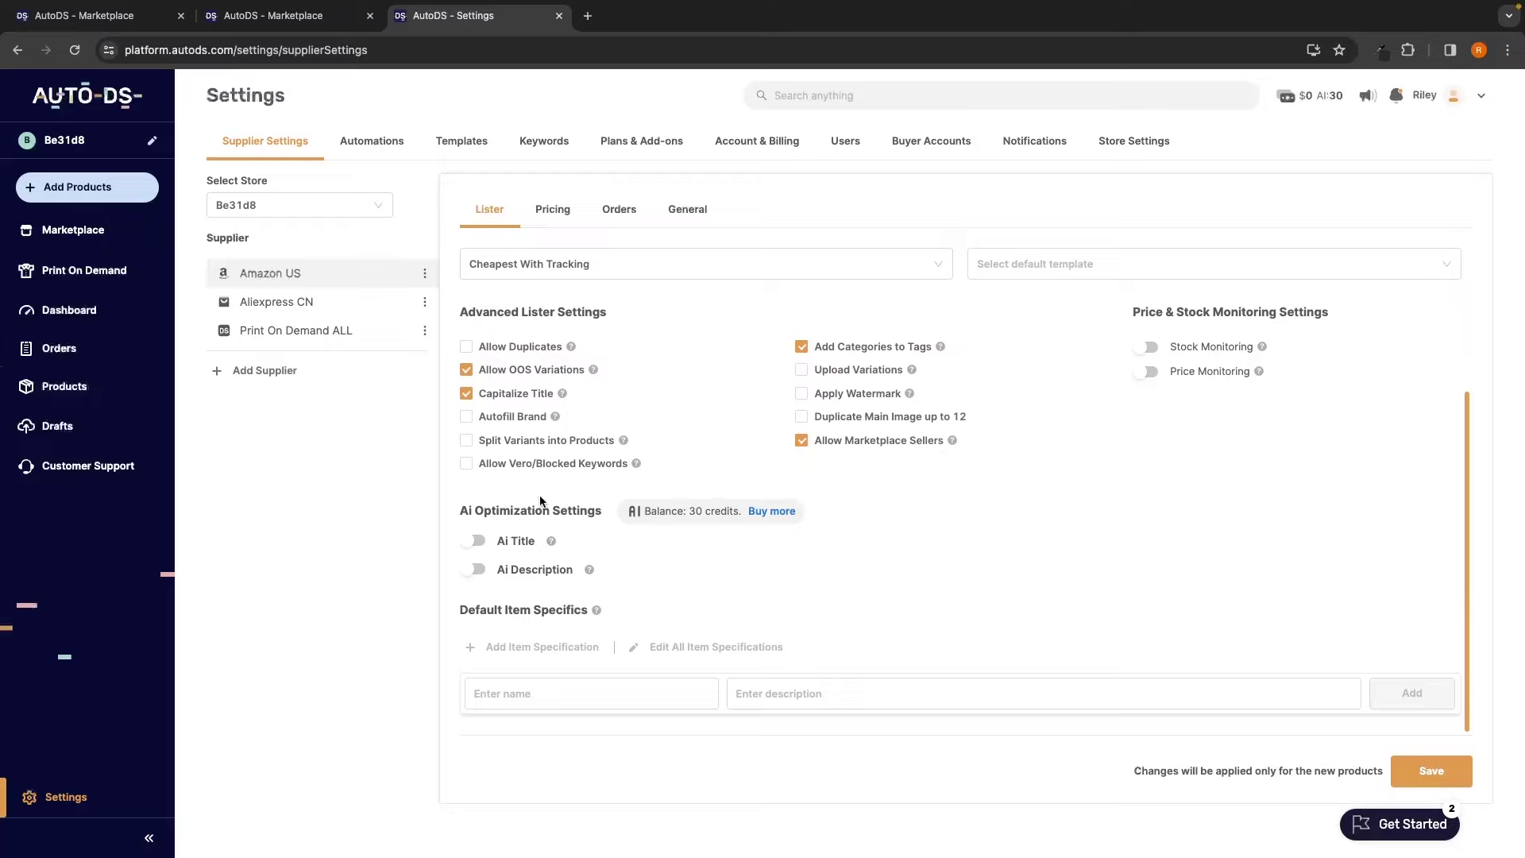
click(607, 514)
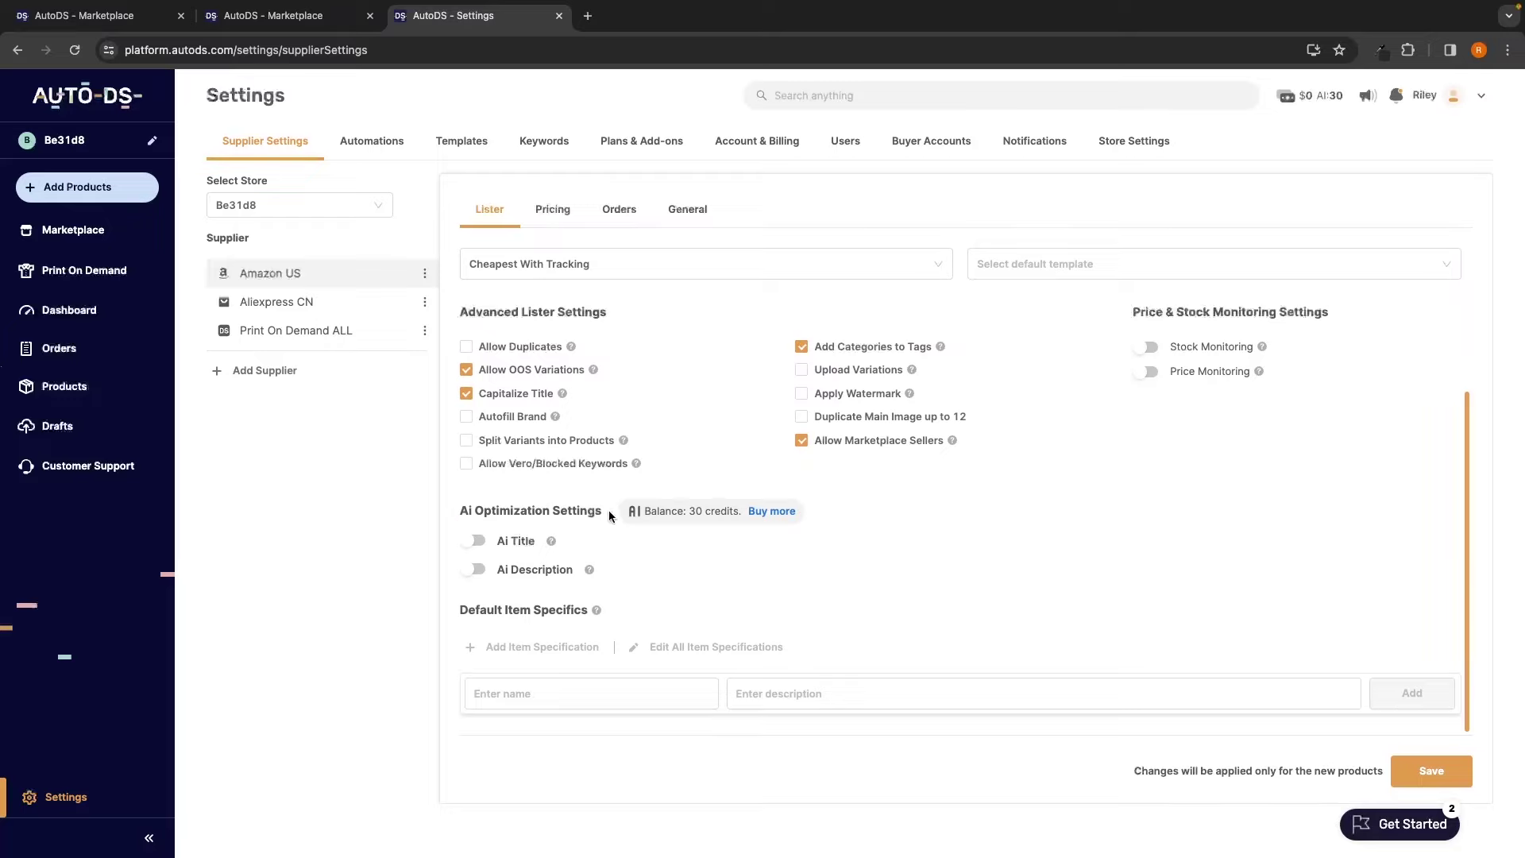
Enable Ai Title and Ai Description with professional tone and Balanced temperature, then save.
click(474, 541)
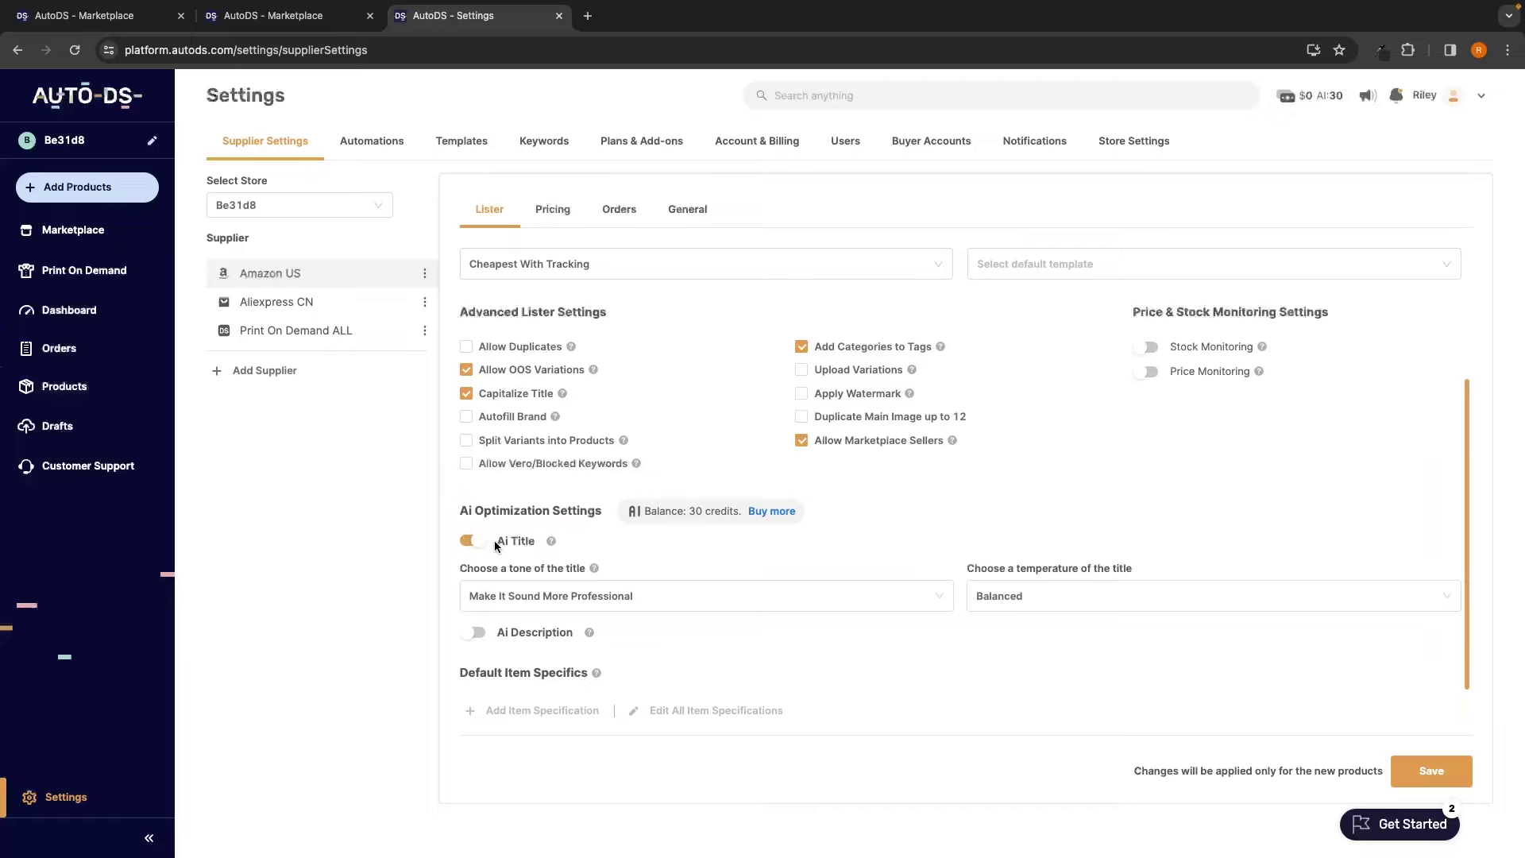
scroll(494, 540, down, 1)
click(475, 597)
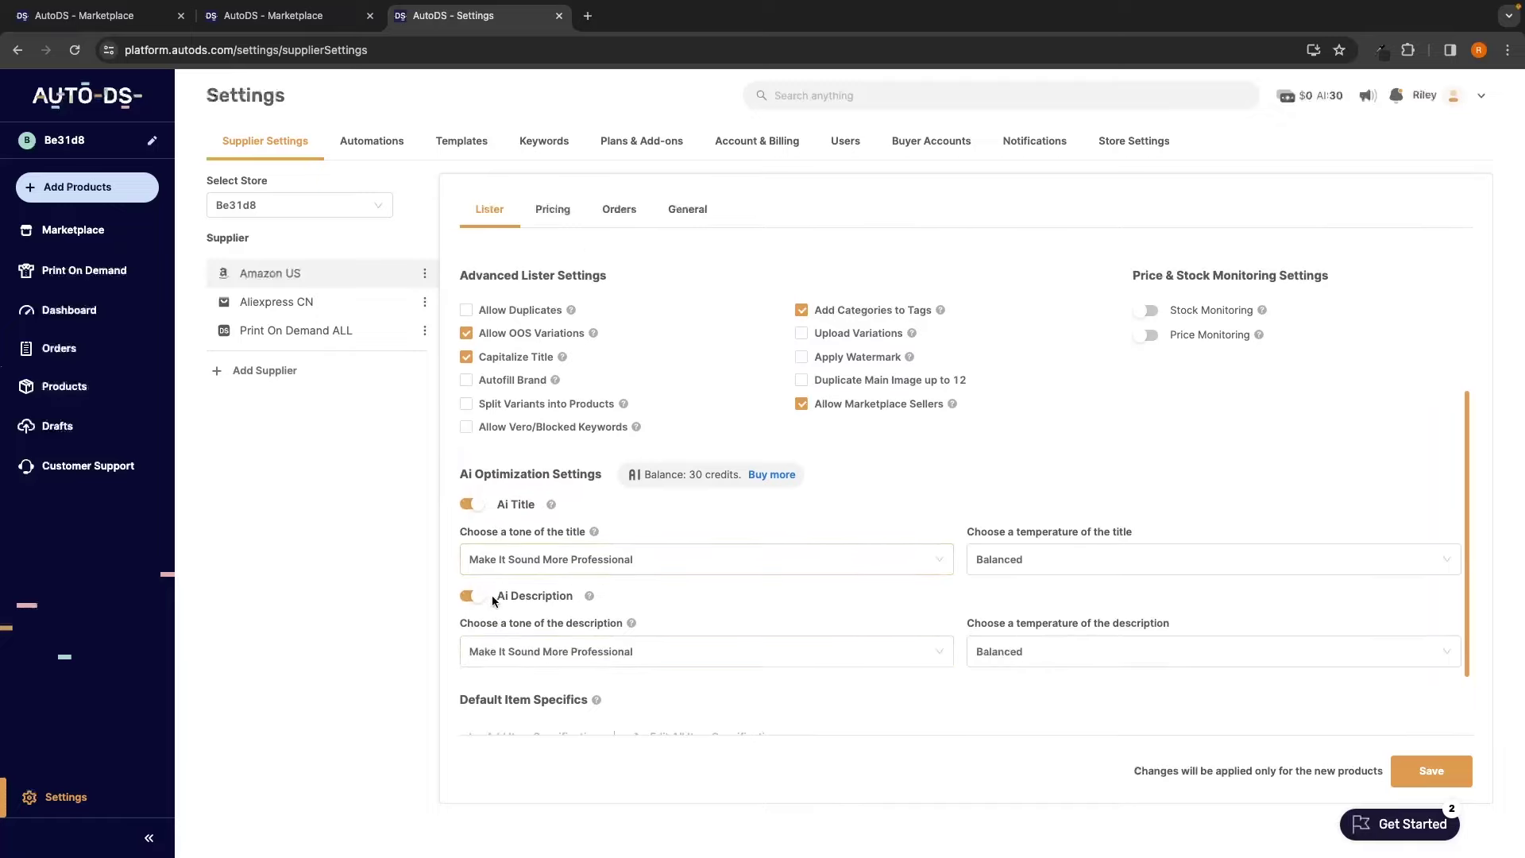
scroll(491, 603, down, 2)
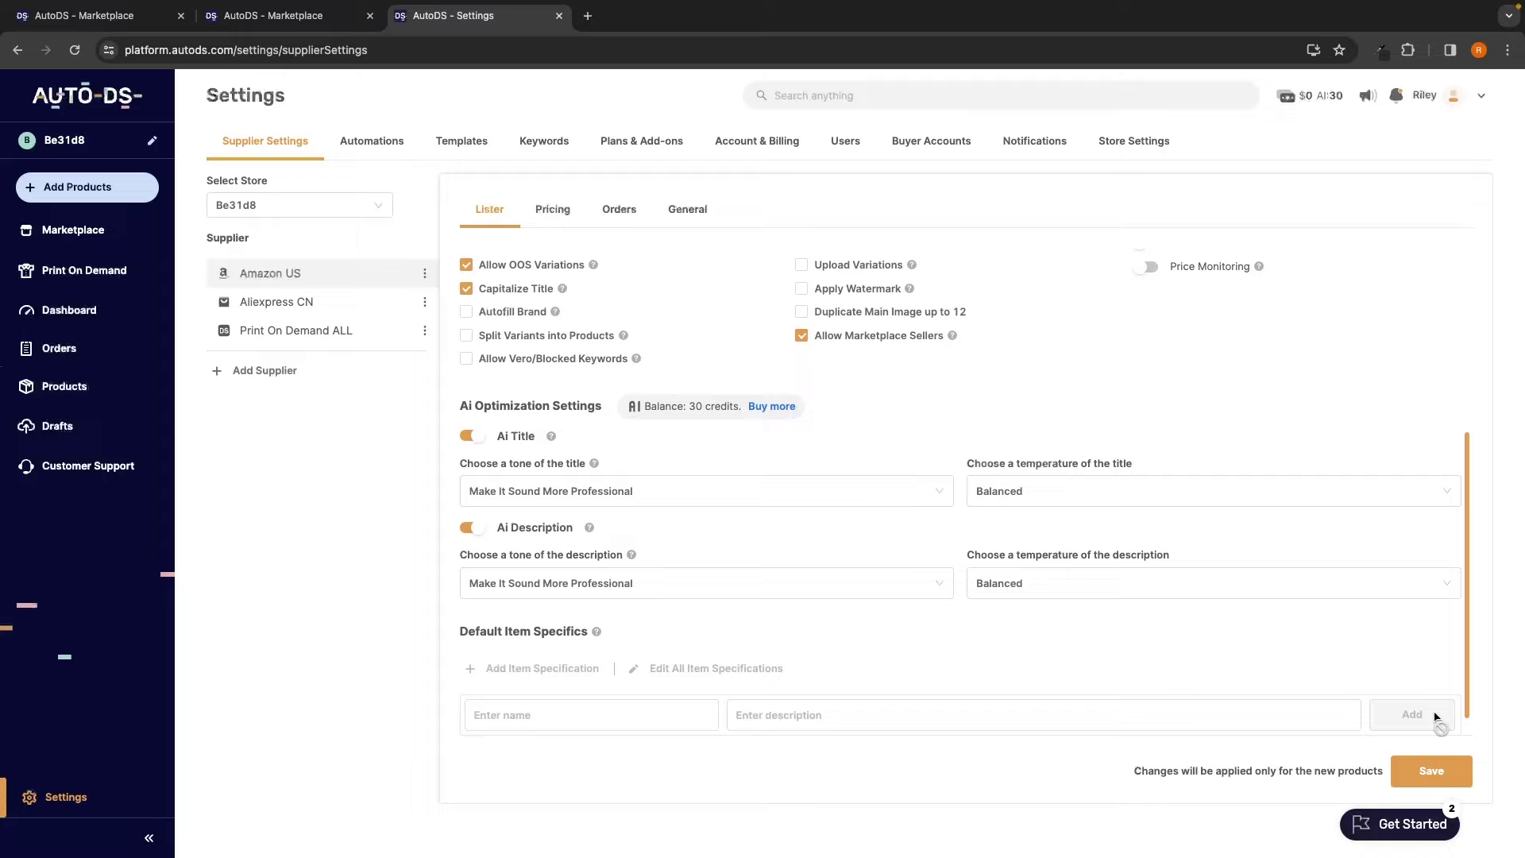
click(1428, 771)
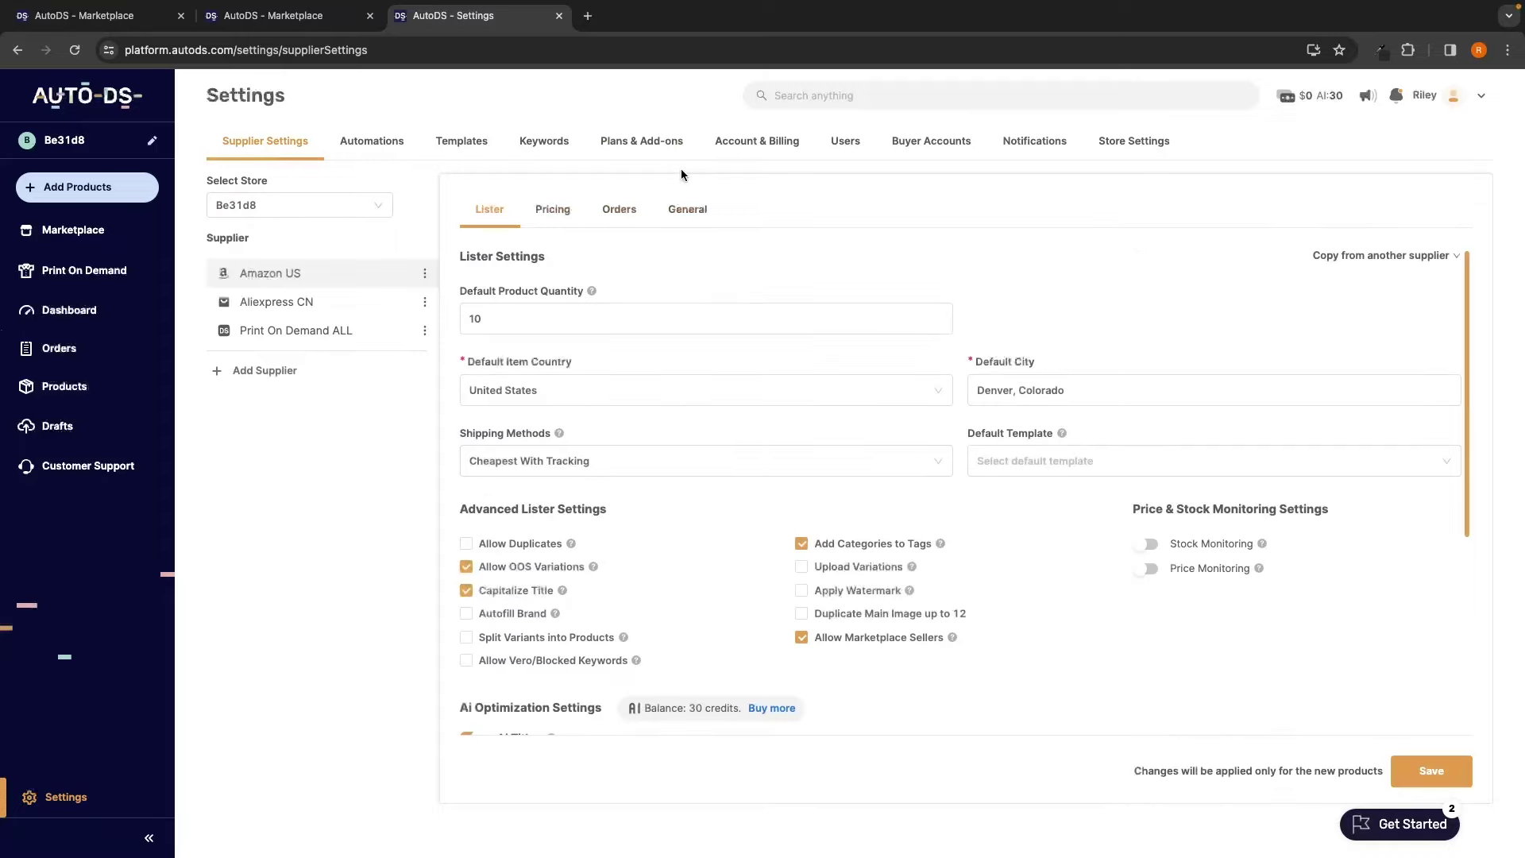
Browse Plans & Add-ons, Account & Billing, Users and Notifications, ending on Store Settings with GBP currency.
click(643, 143)
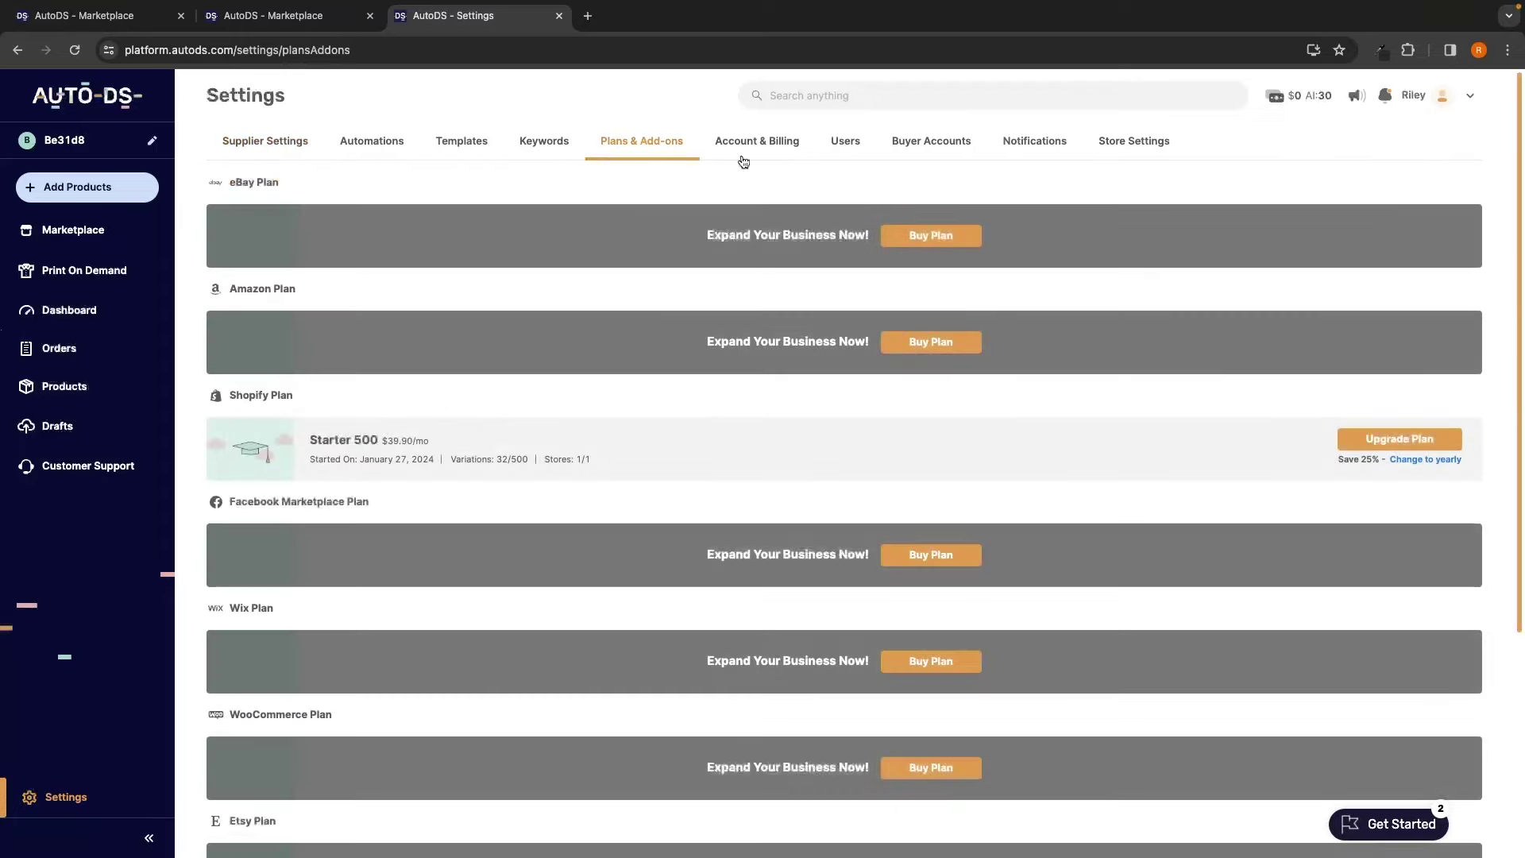
scroll(747, 731, down, 4)
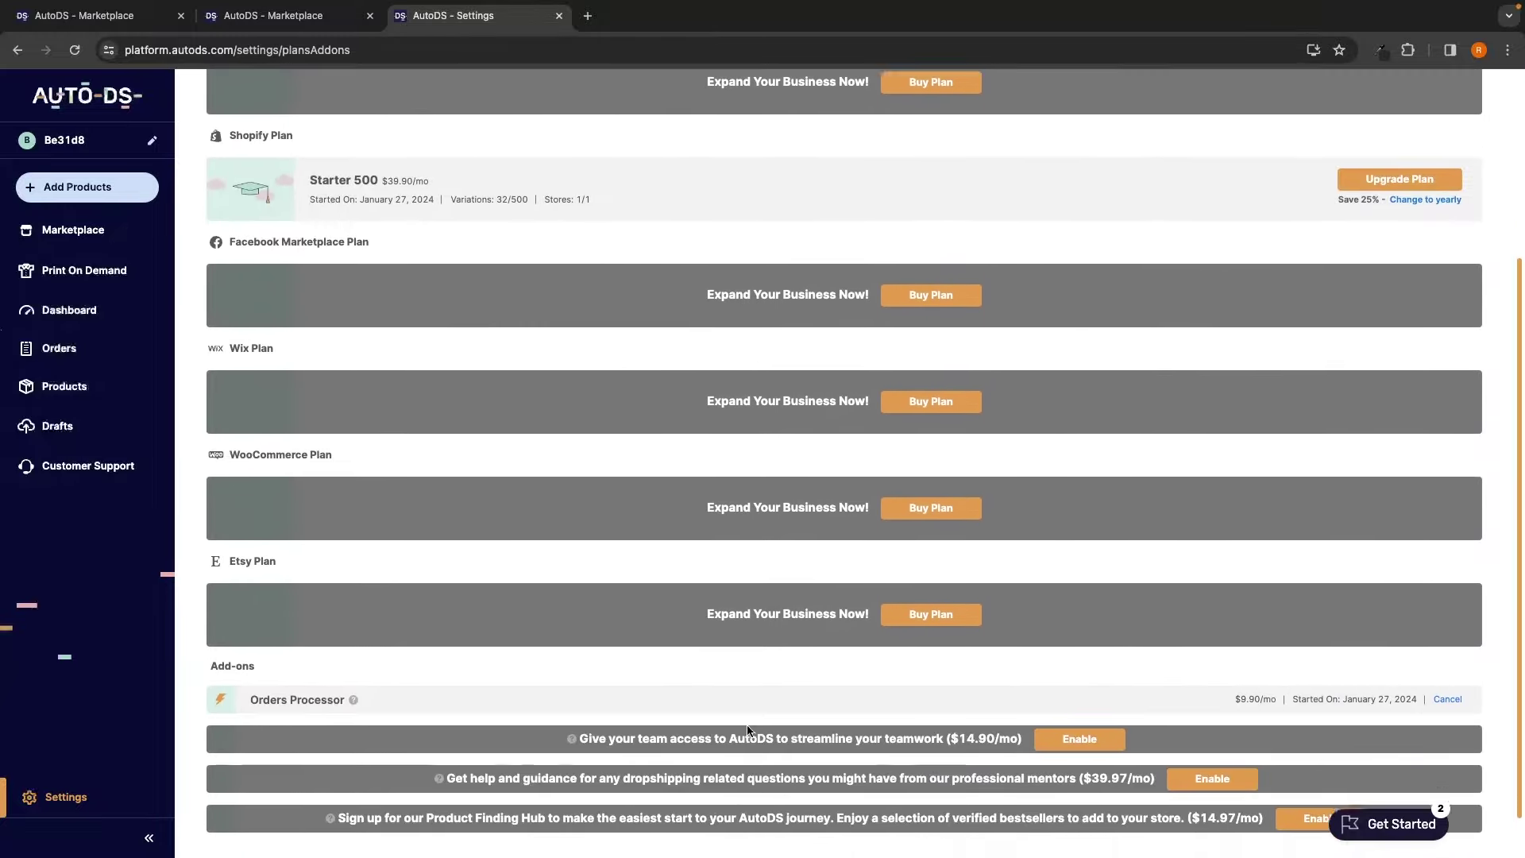
scroll(270, 485, up, 4)
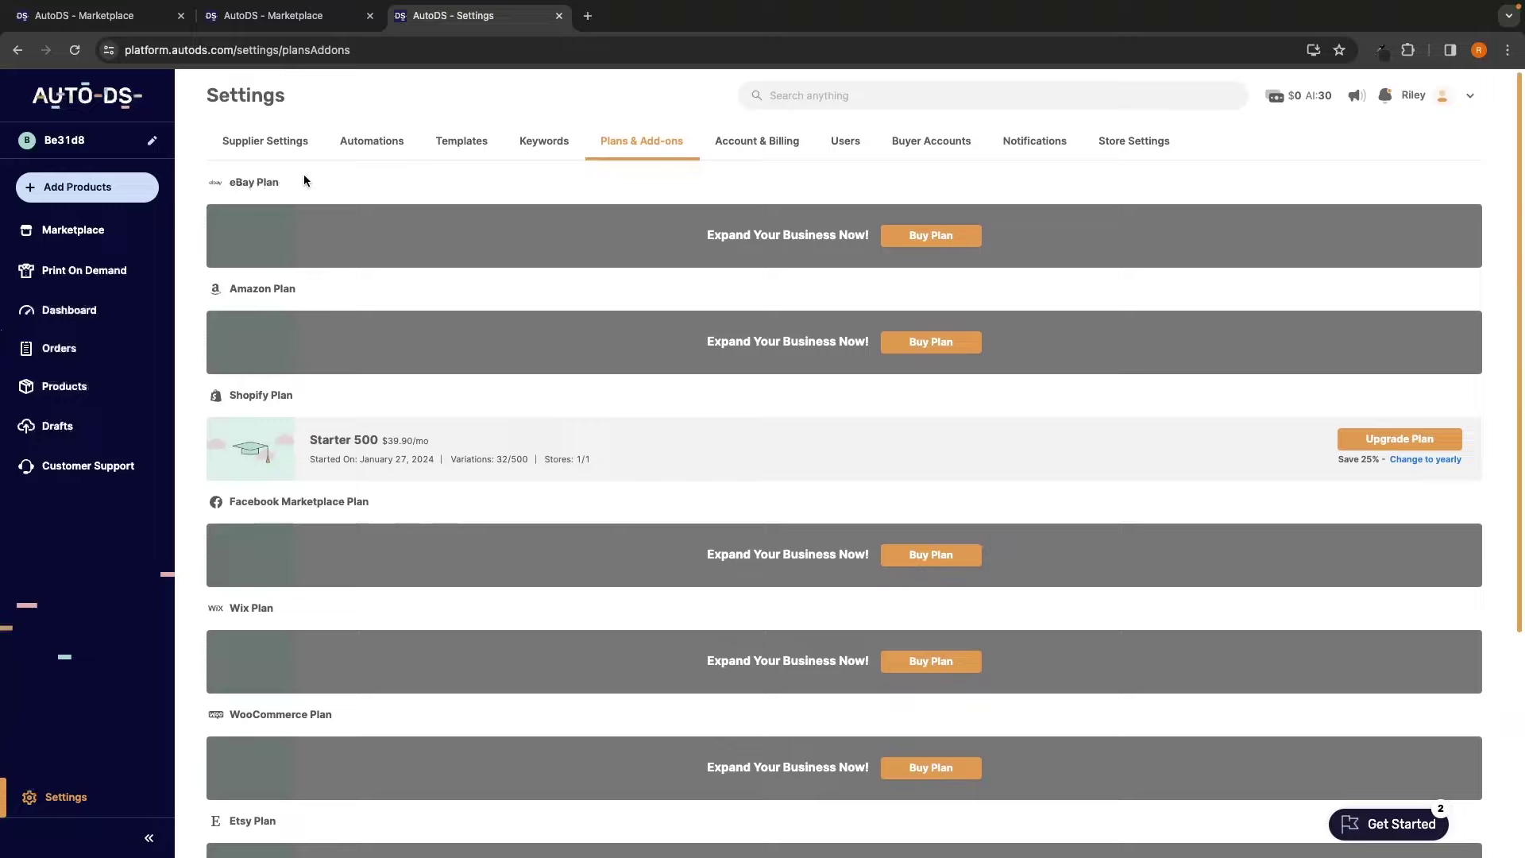
click(776, 140)
click(846, 141)
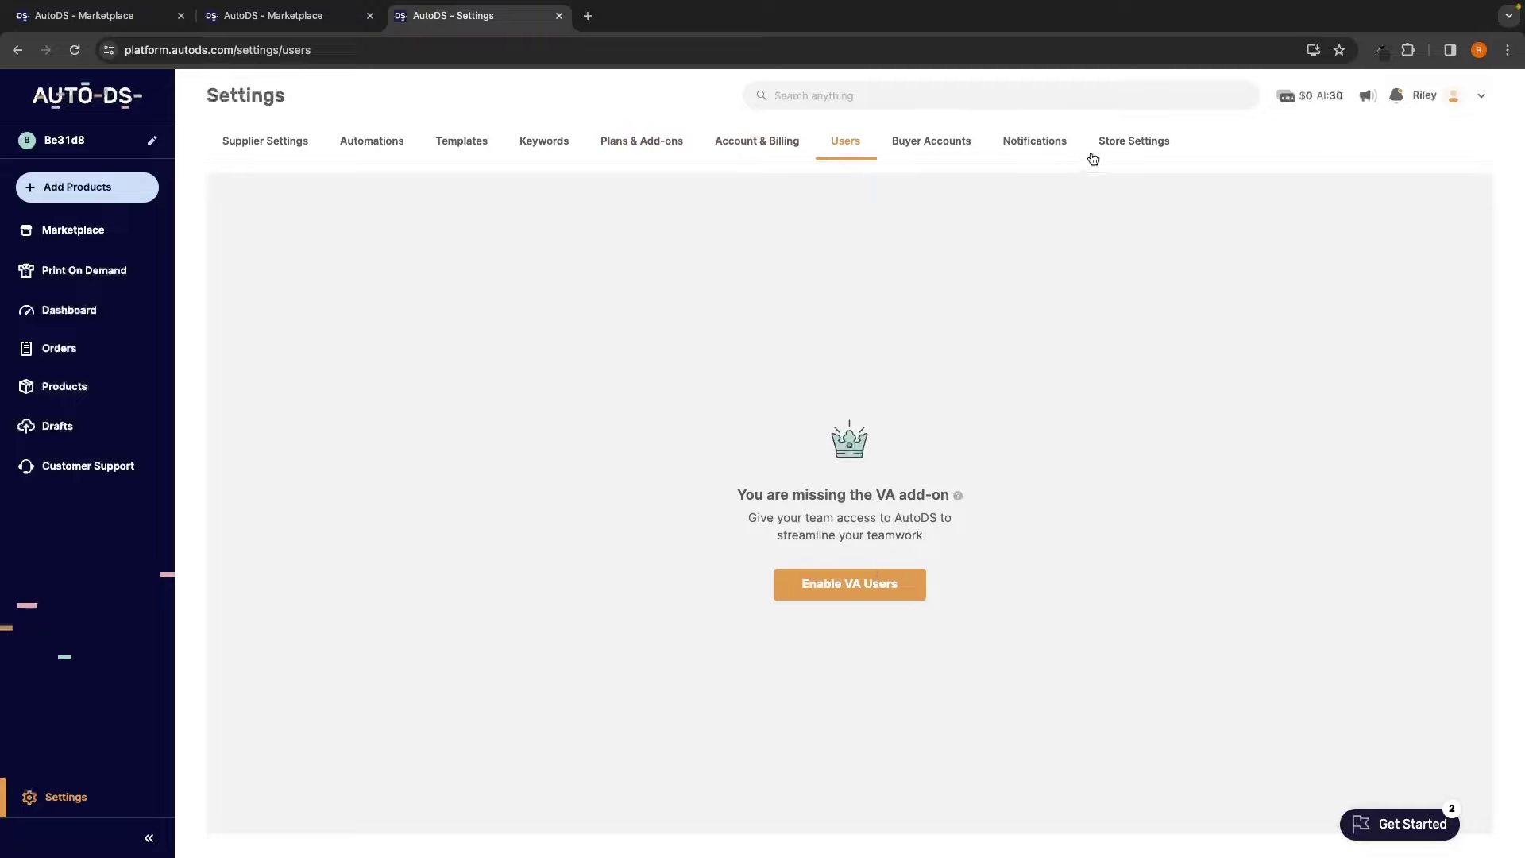
click(1050, 148)
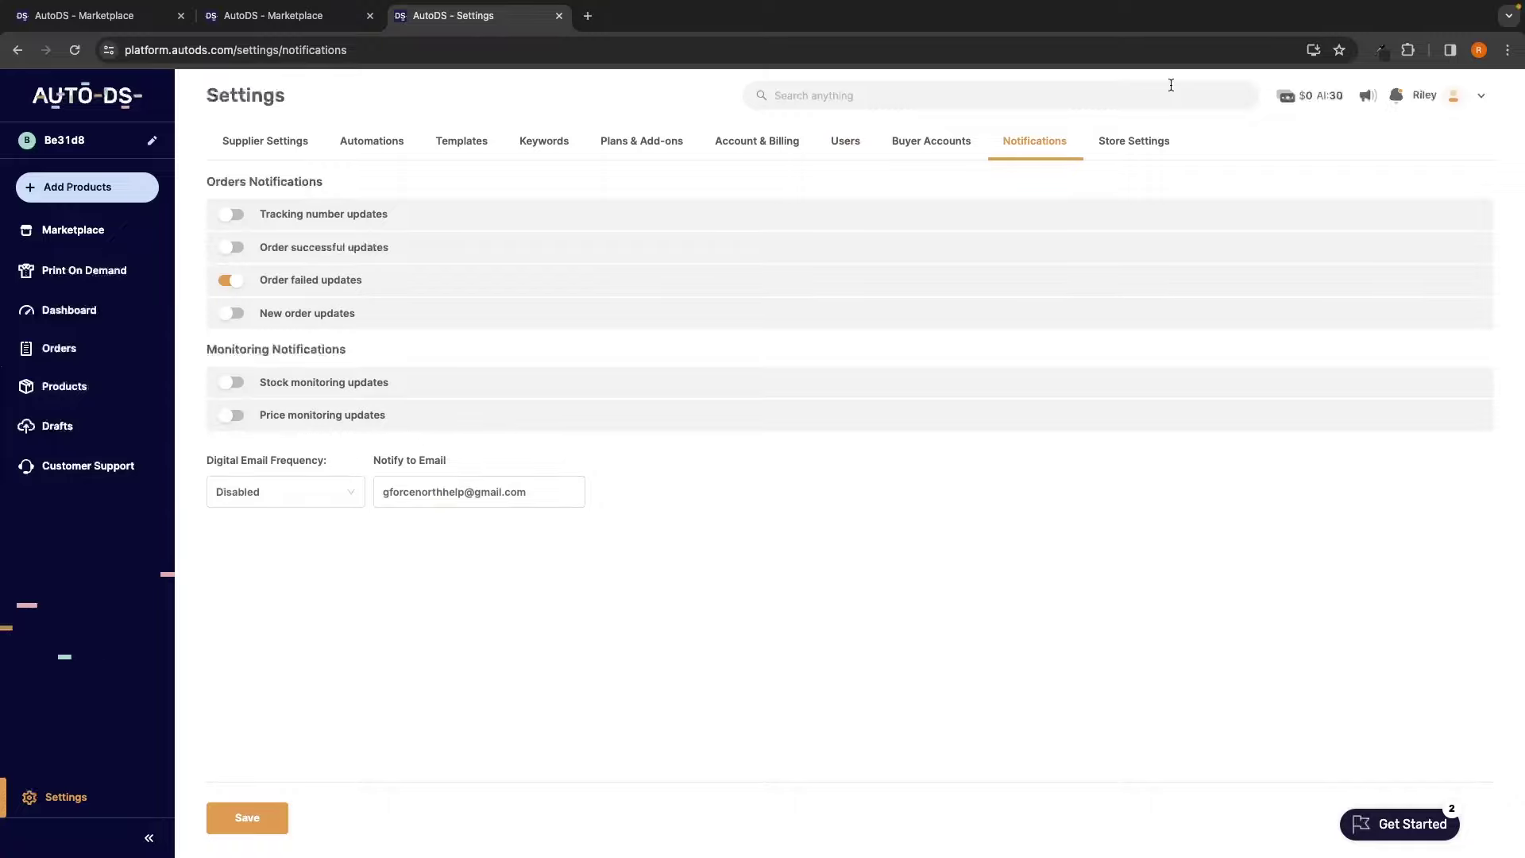
click(1144, 143)
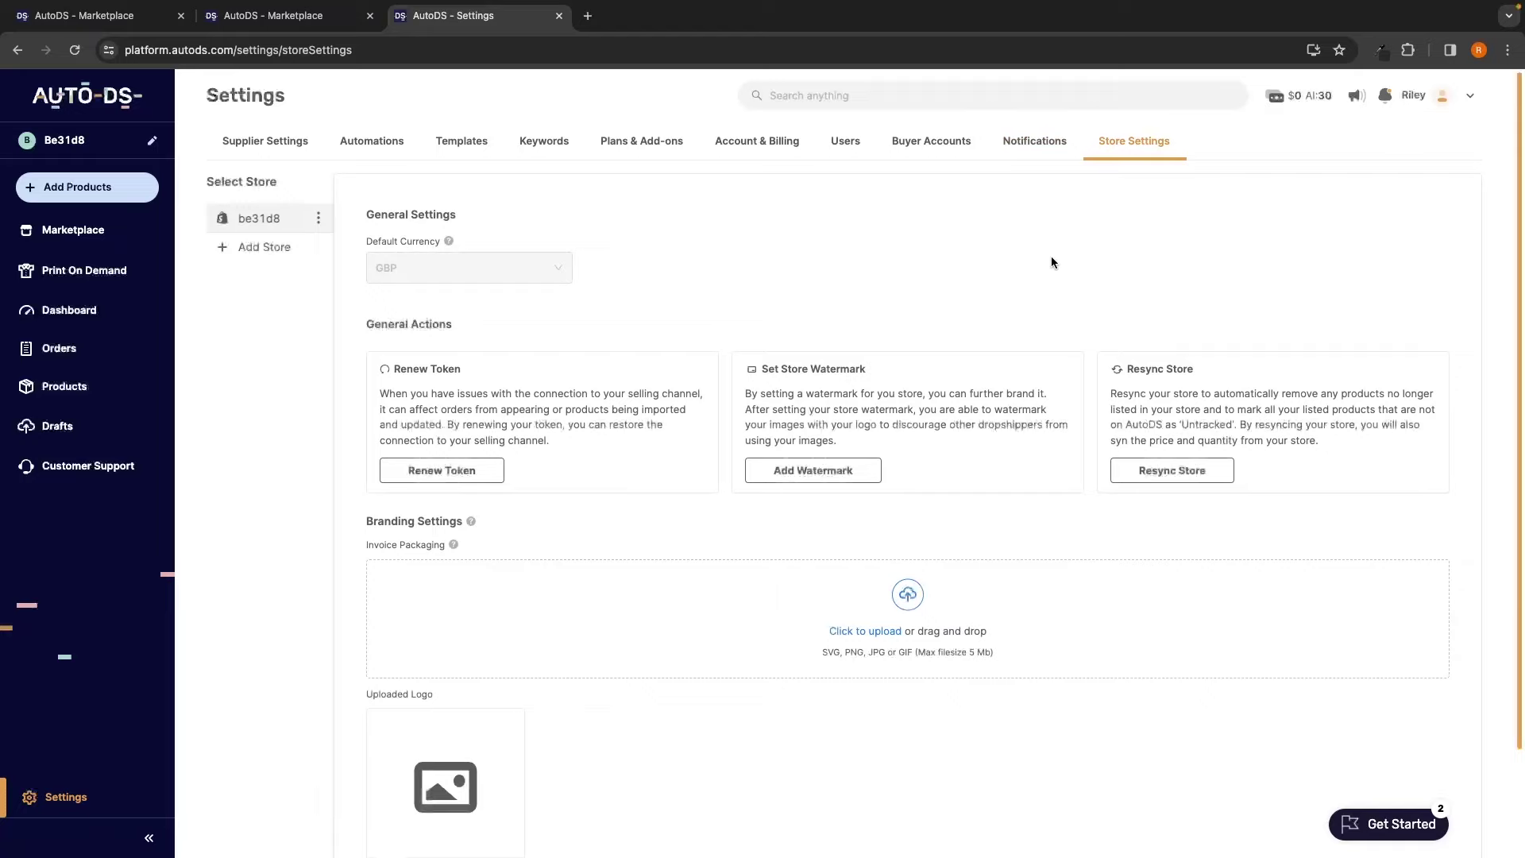
scroll(1051, 263, down, 1)
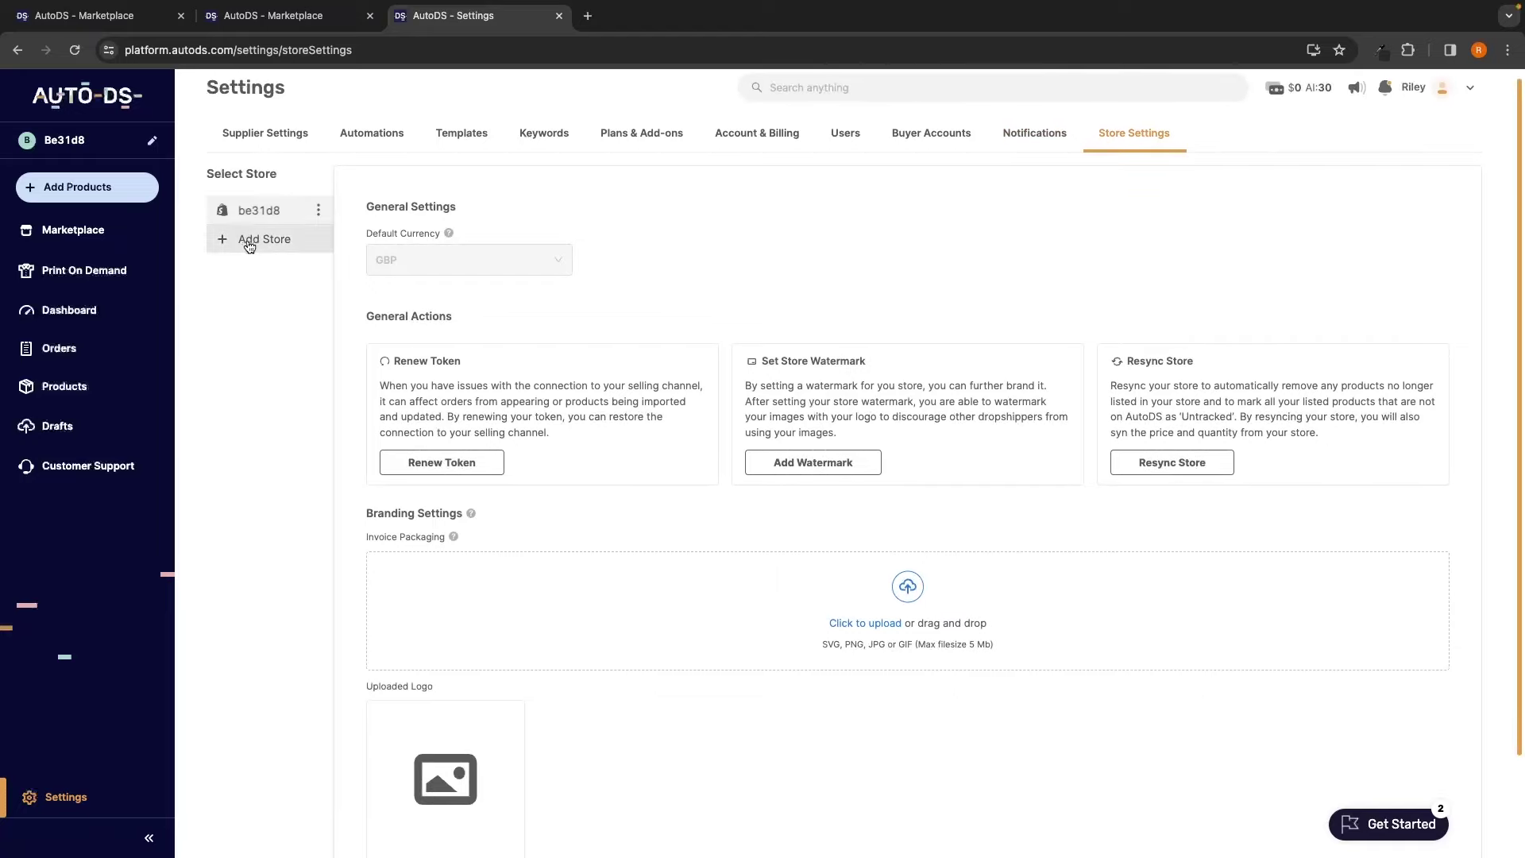